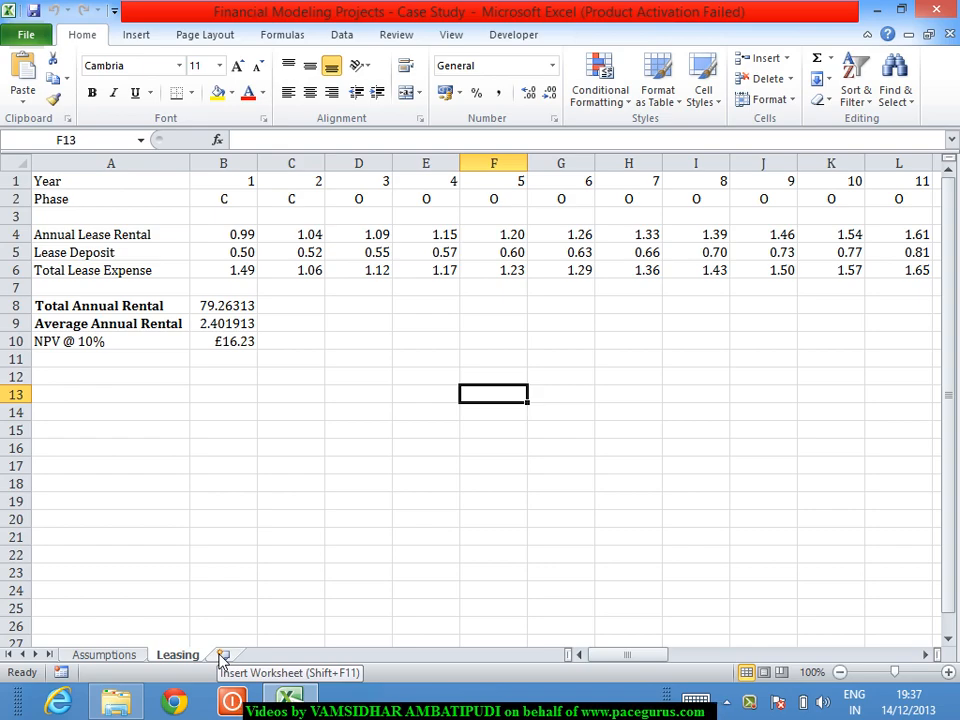
Insert a new worksheet after the Leasing sheet and rename it Construction
click(223, 656)
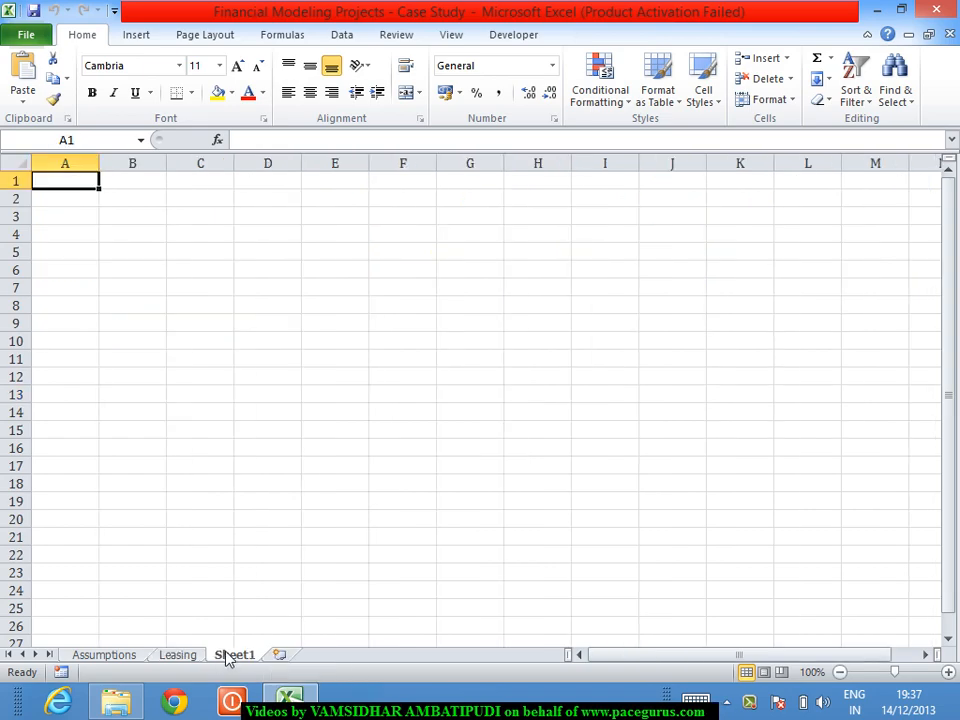
right_click(226, 657)
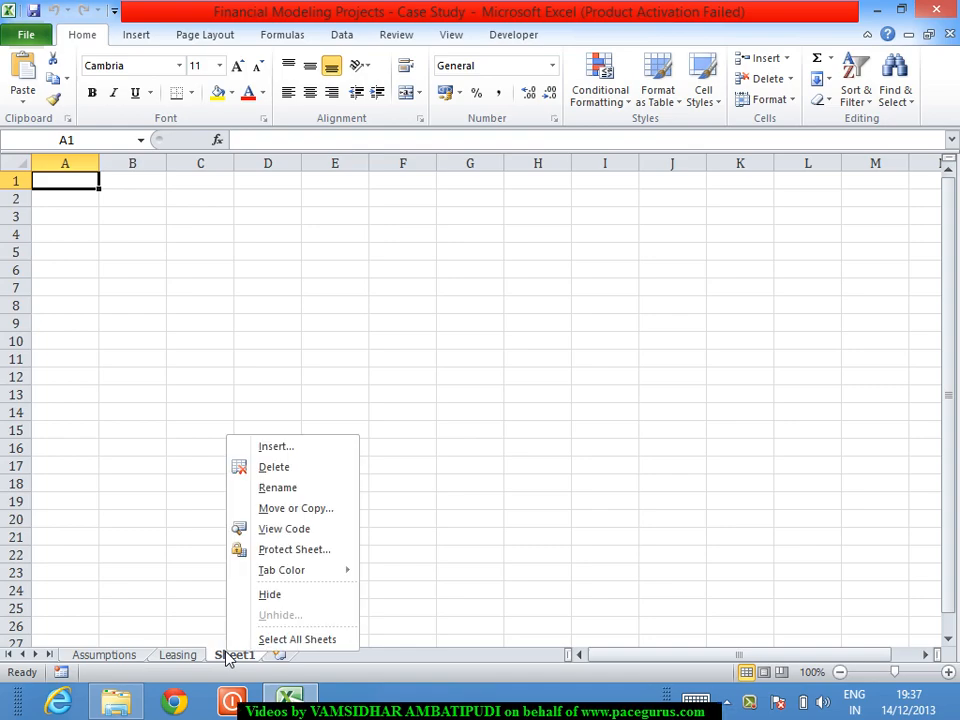
click(320, 490)
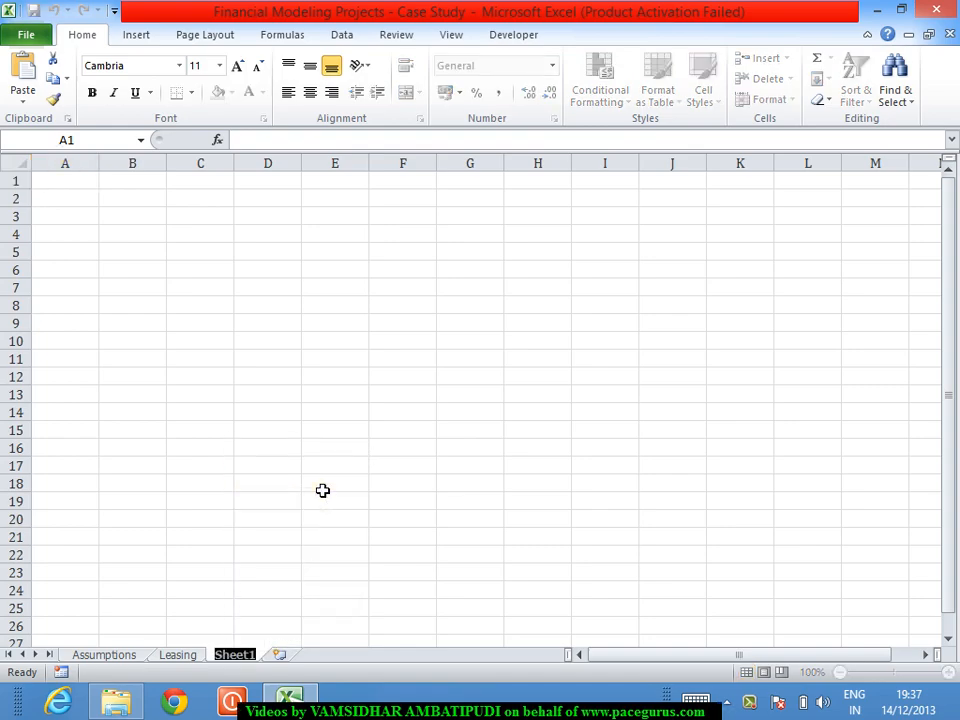
text(Colns)
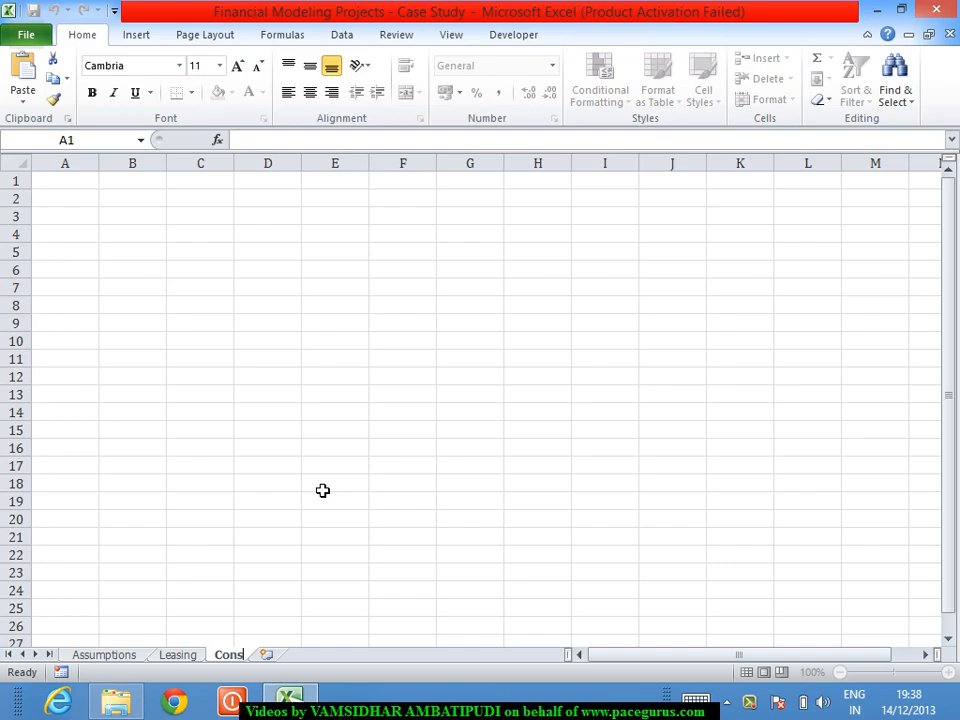
text(truction)
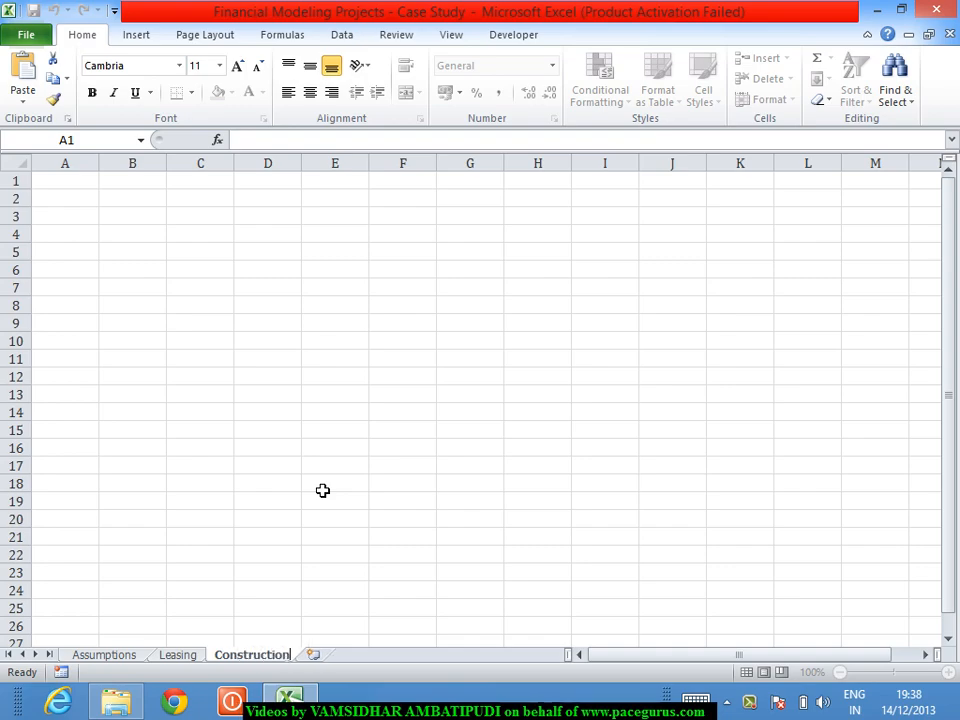
key(Return)
key(Return)
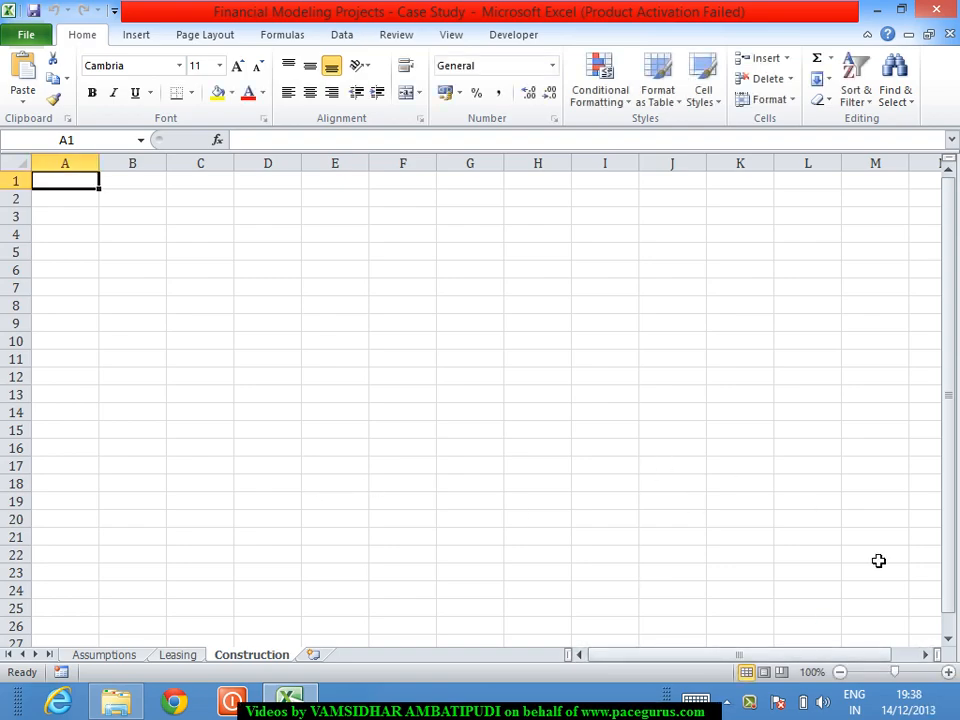
click(948, 672)
click(948, 672)
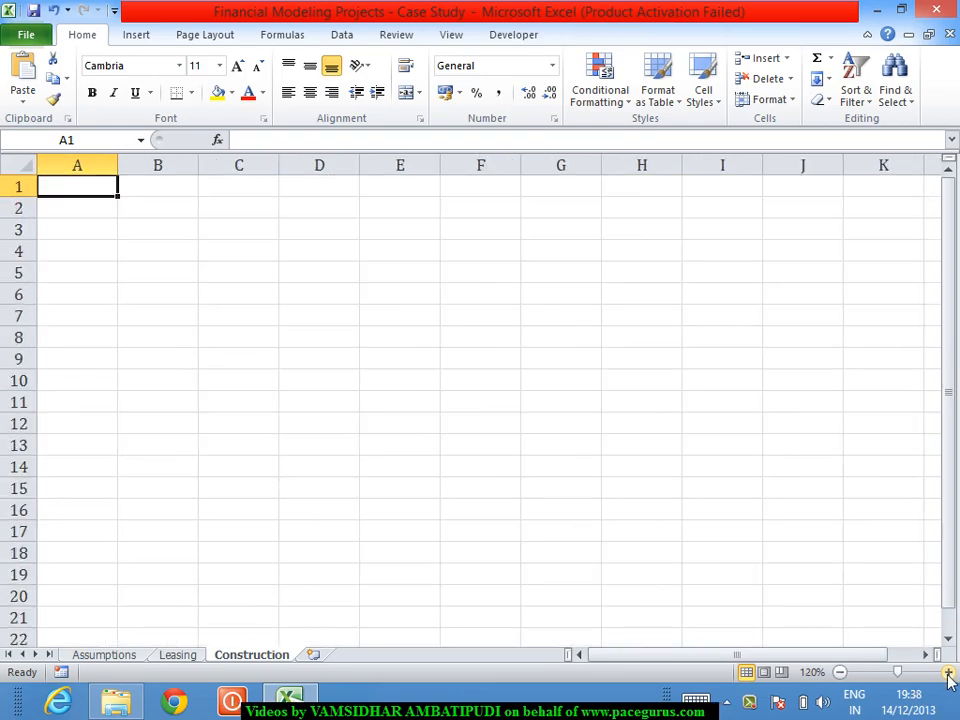
click(840, 672)
click(840, 672)
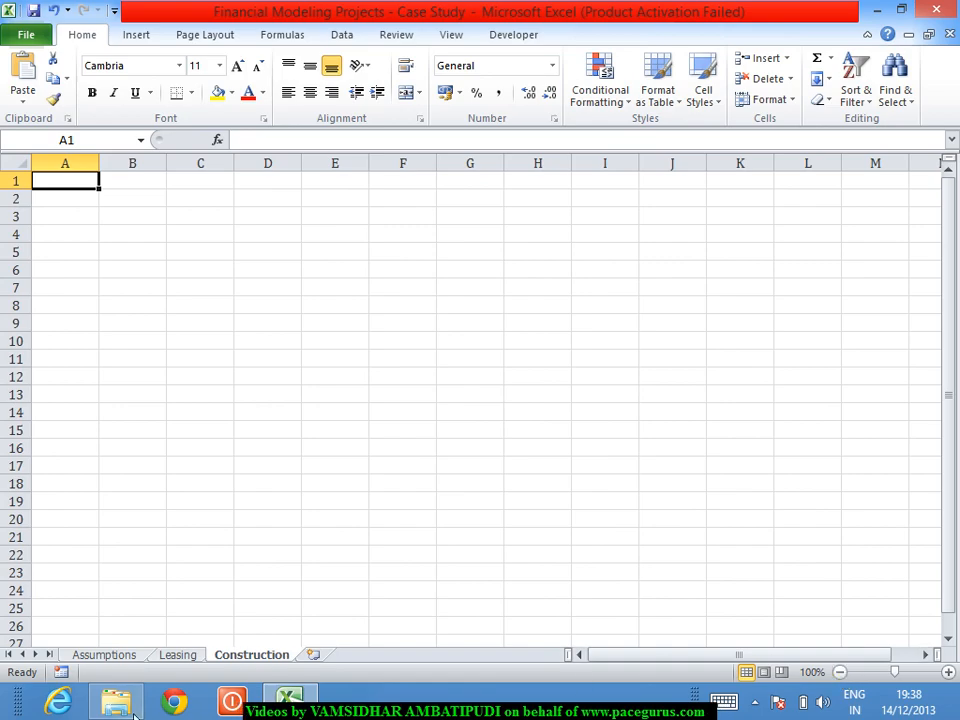
Examine the Year and Phase rows on the Leasing sheet
click(178, 655)
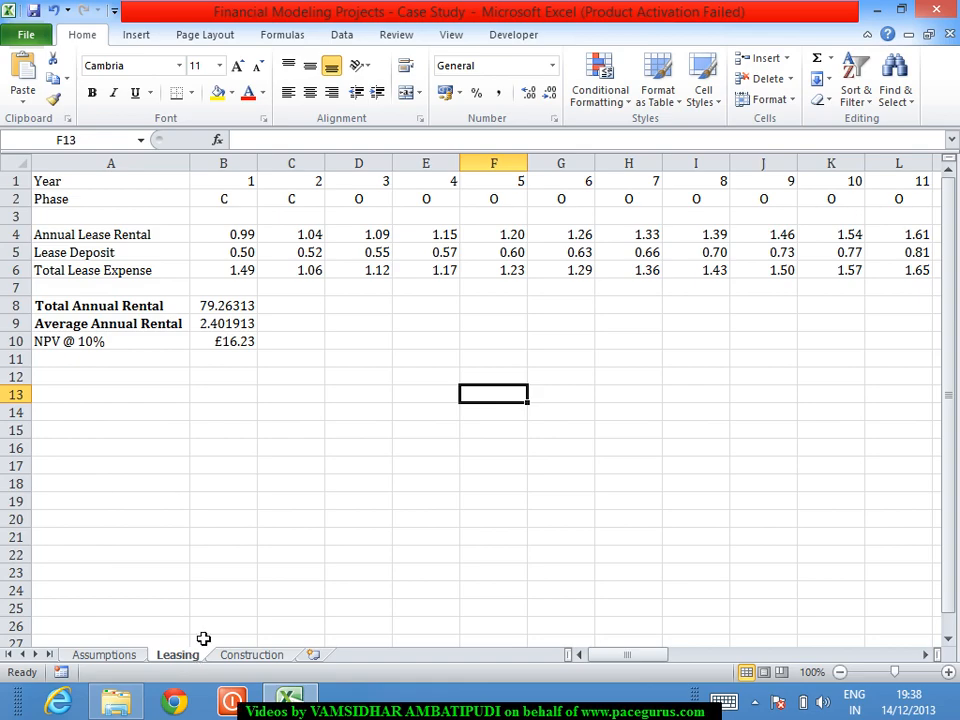
drag(16, 181, 16, 199)
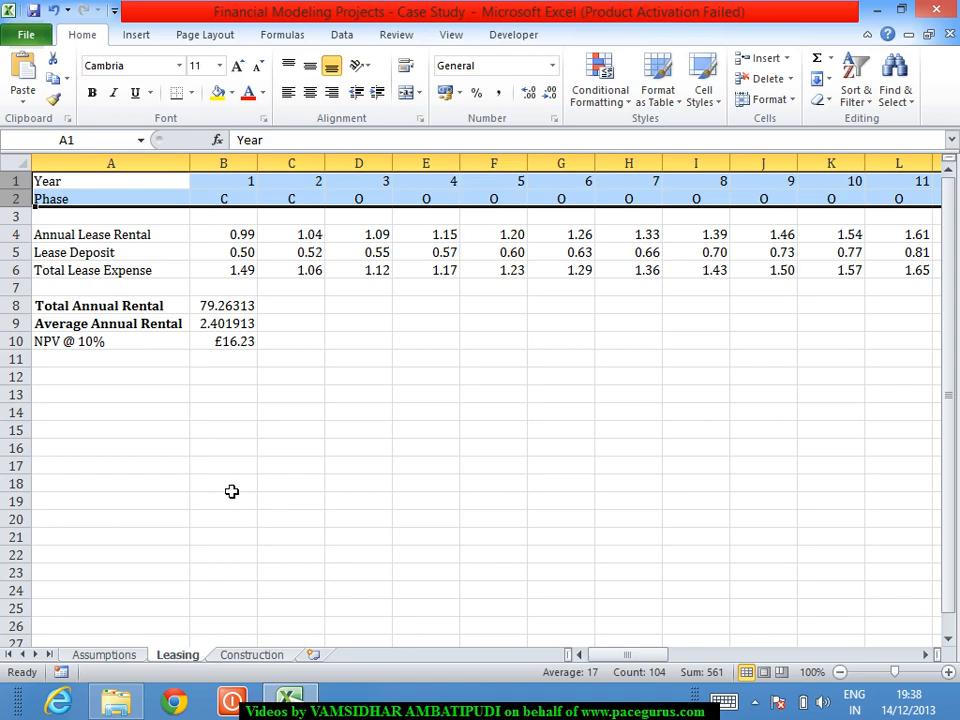
click(115, 503)
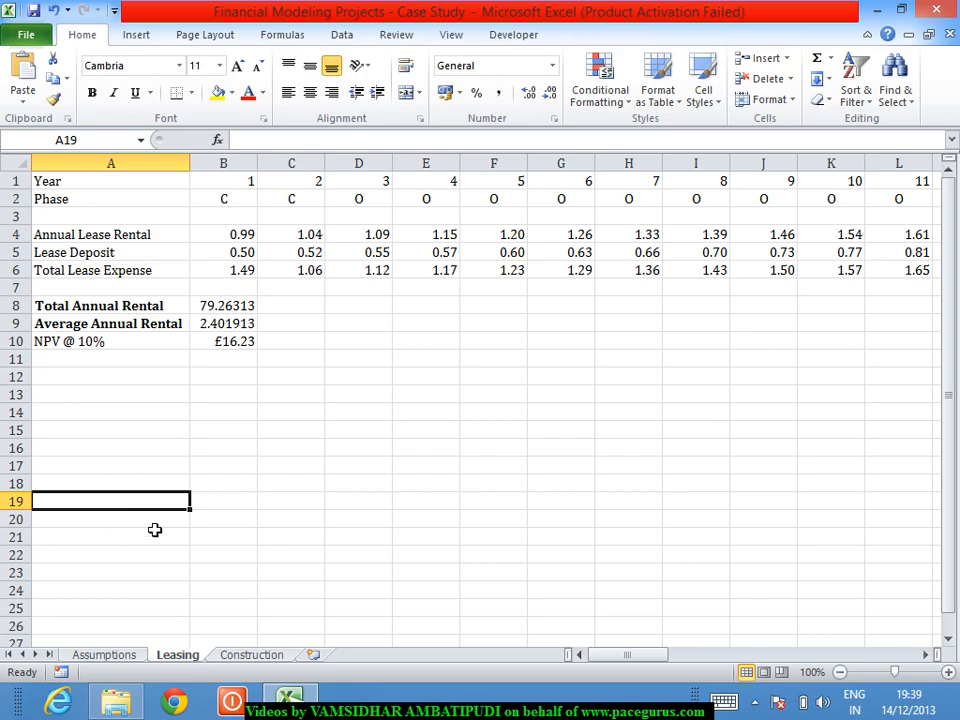
In cell A1 of the Construction sheet, enter the formula =IF(Leasing!A1="","",Leasing!A1)
click(266, 658)
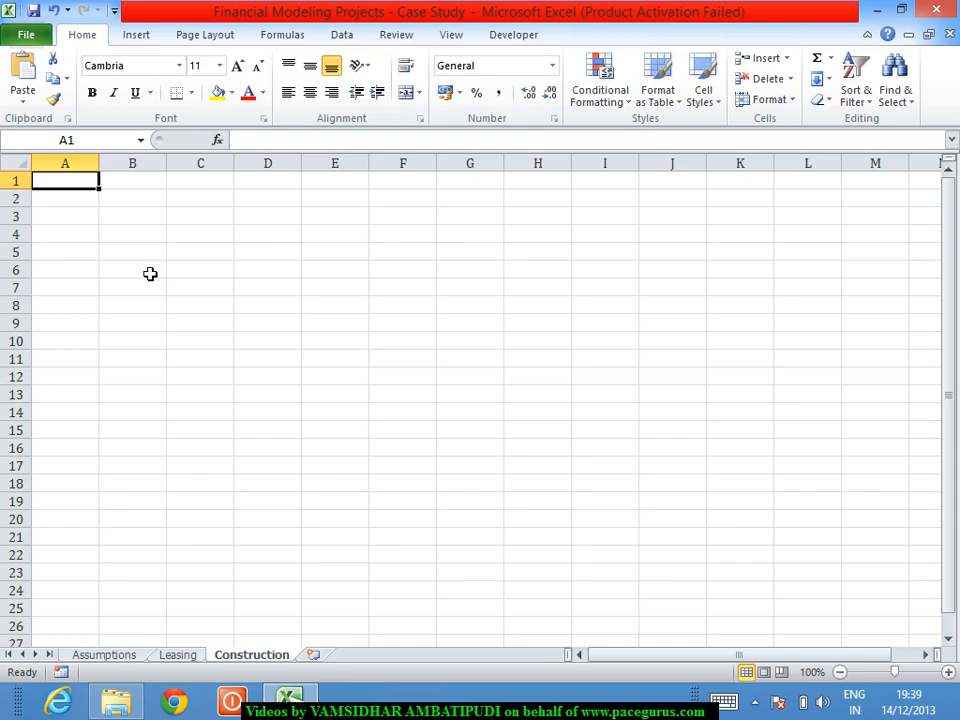
text(=)
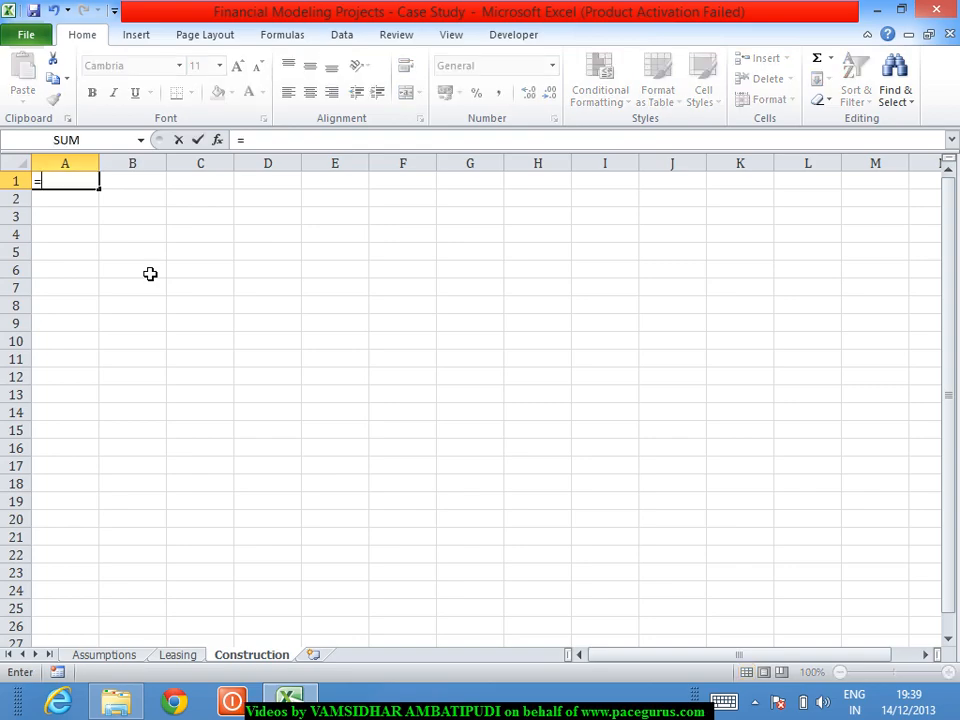
text(if)
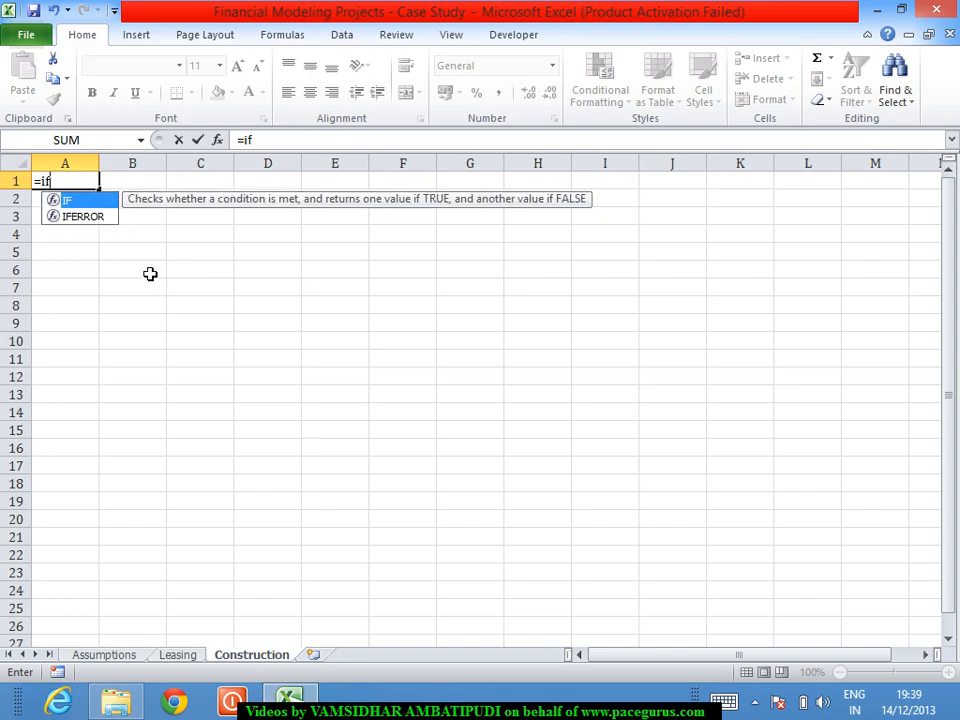
key(Tab)
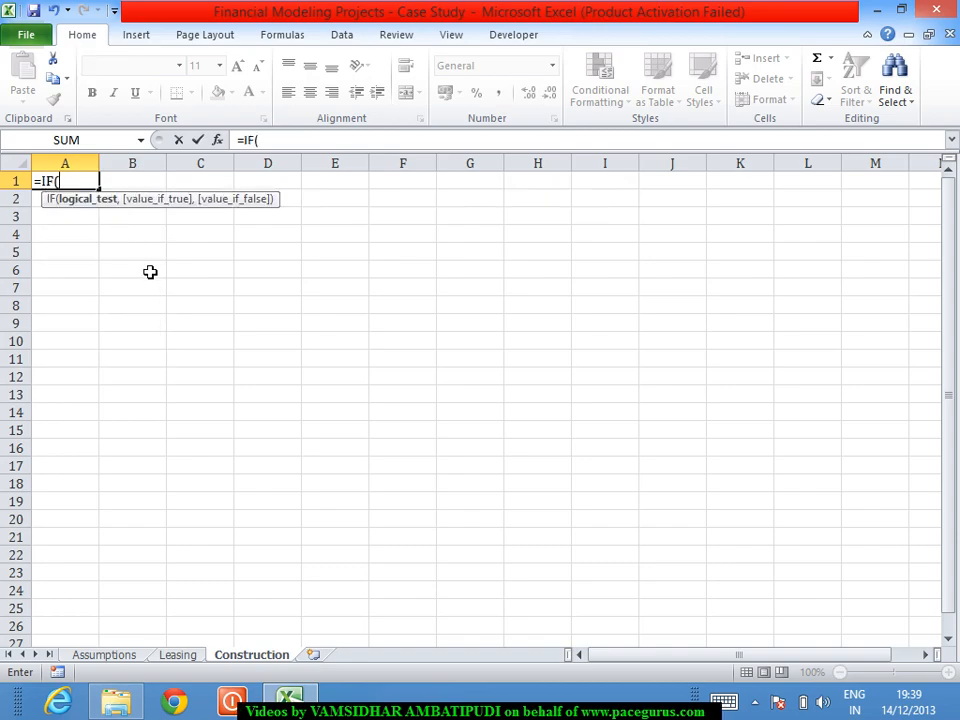
click(186, 656)
click(108, 183)
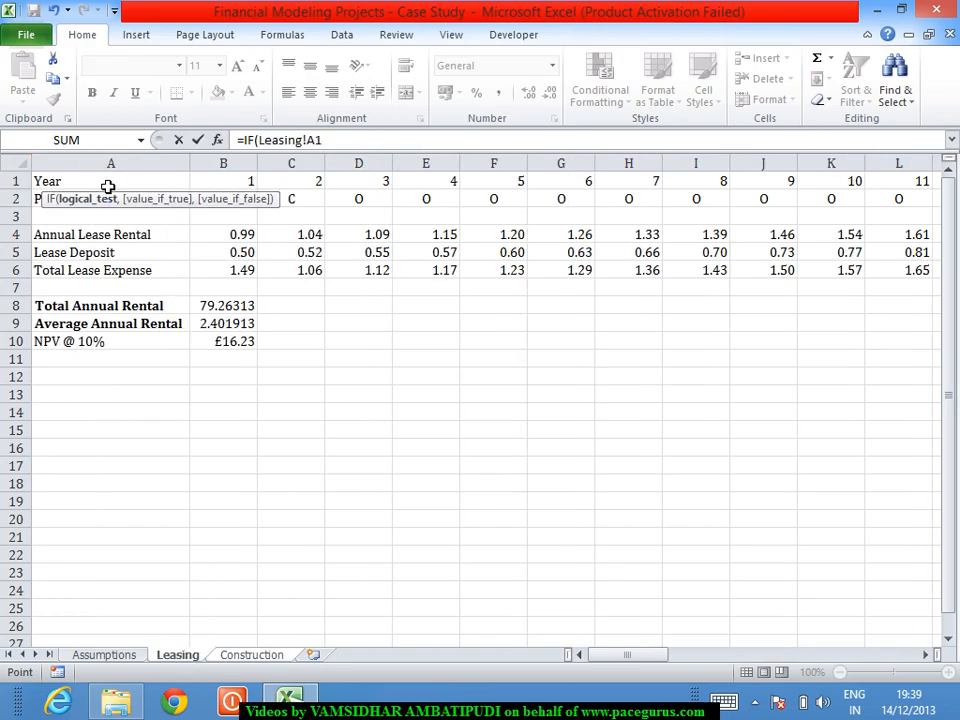
text(="",)
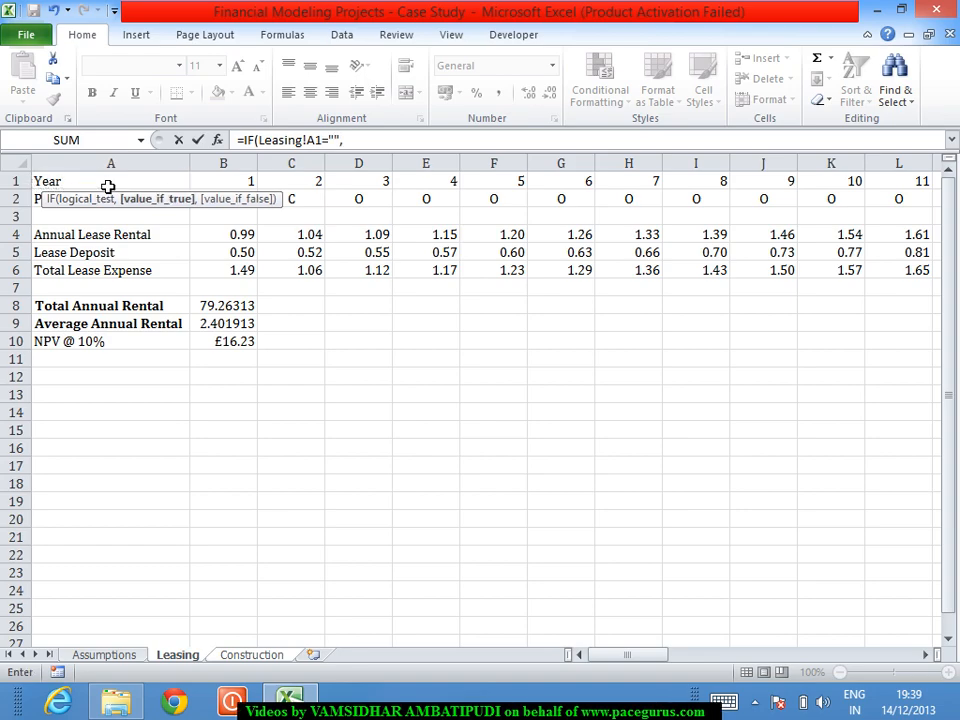
text("",)
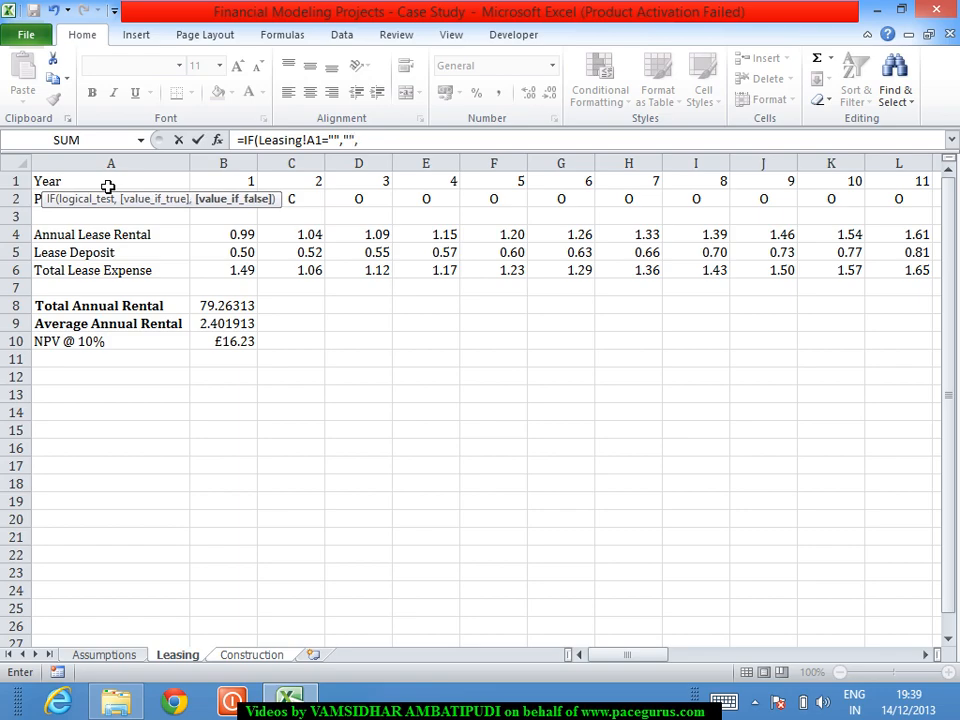
click(108, 186)
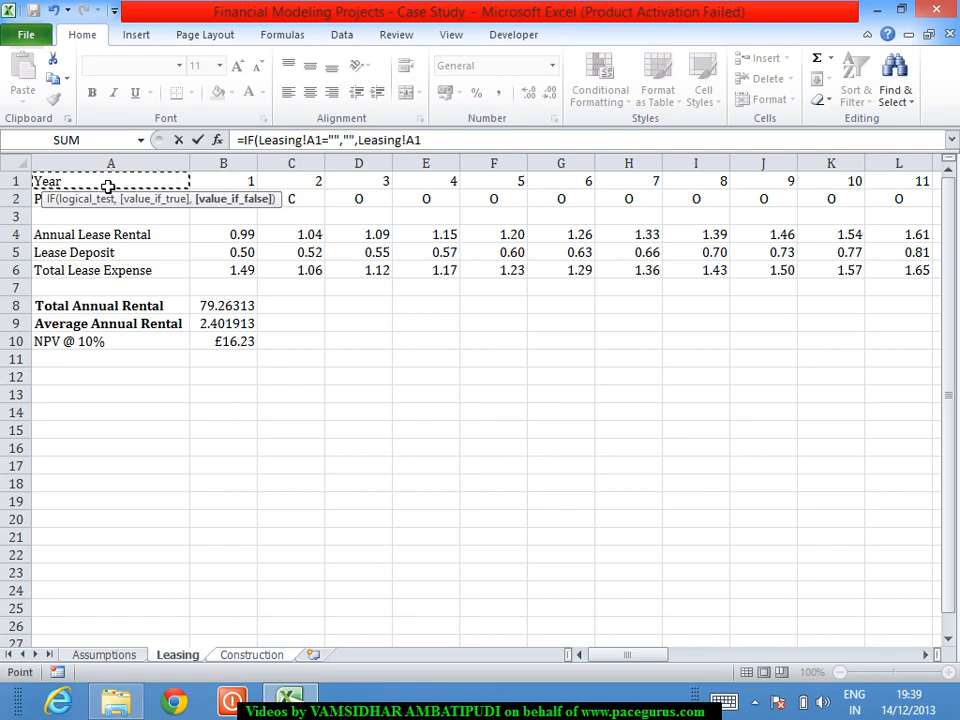
text())
key(Return)
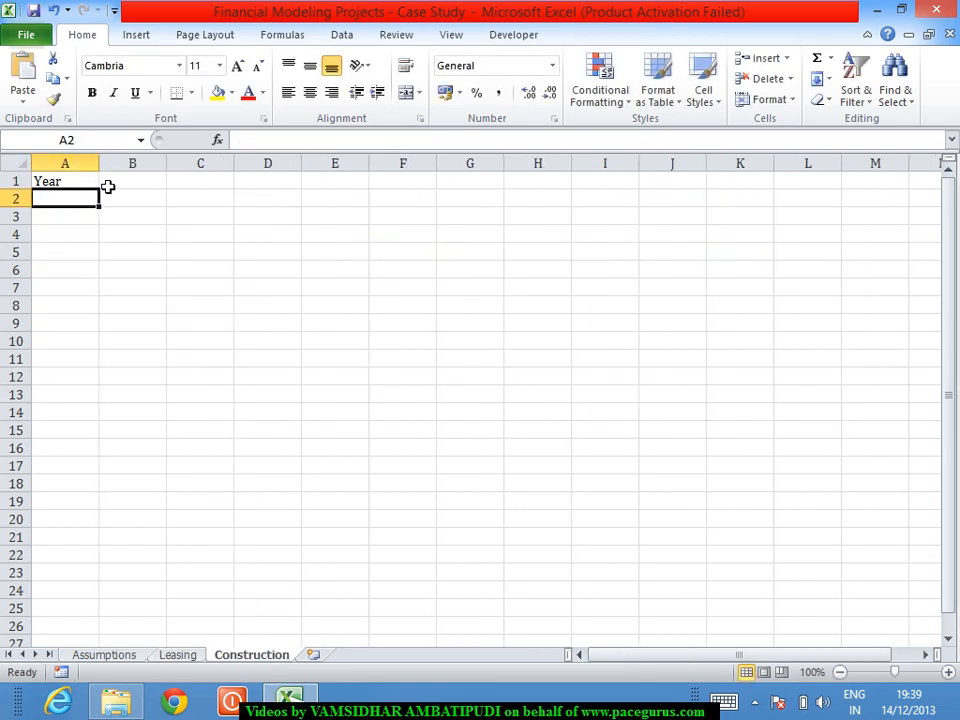
Fill the A1 formula down to A2 and across both rows through column AZ
click(64, 186)
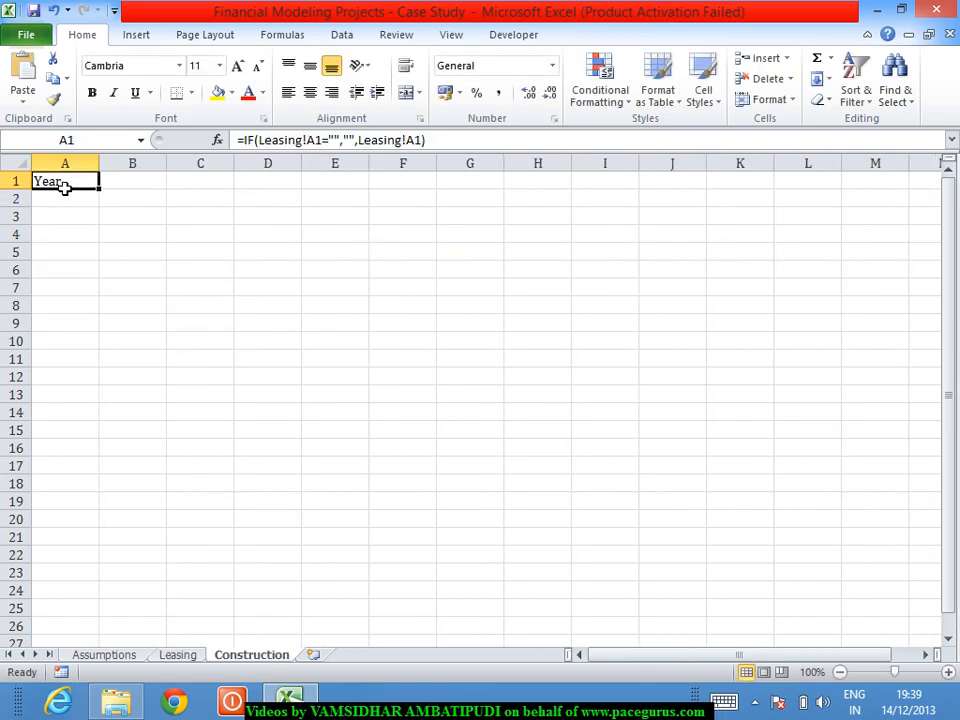
drag(102, 196, 104, 216)
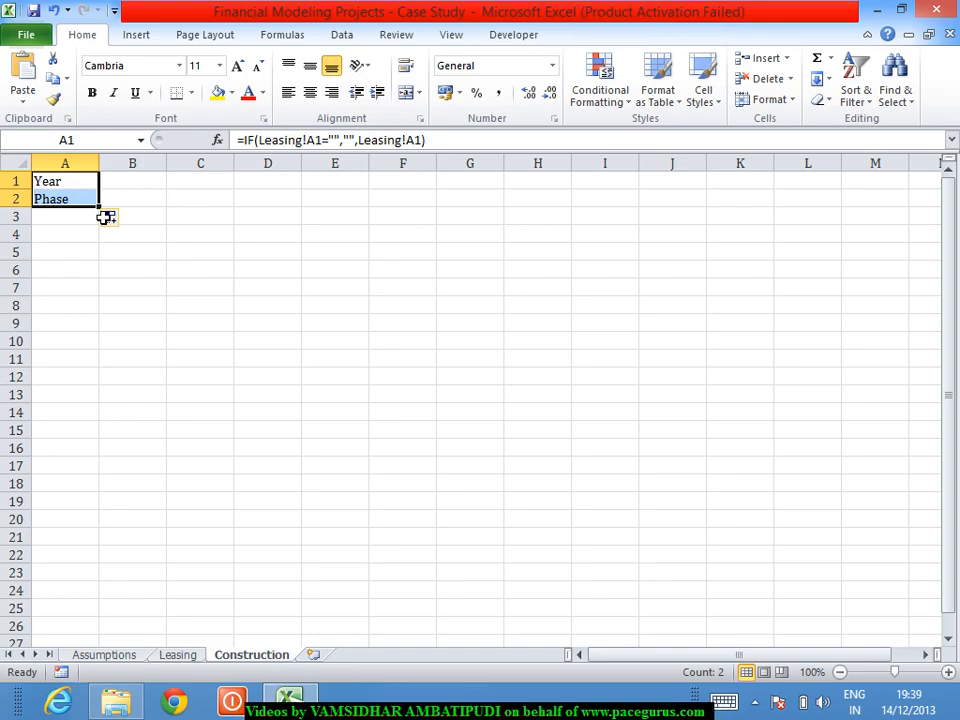
drag(100, 207, 161, 216)
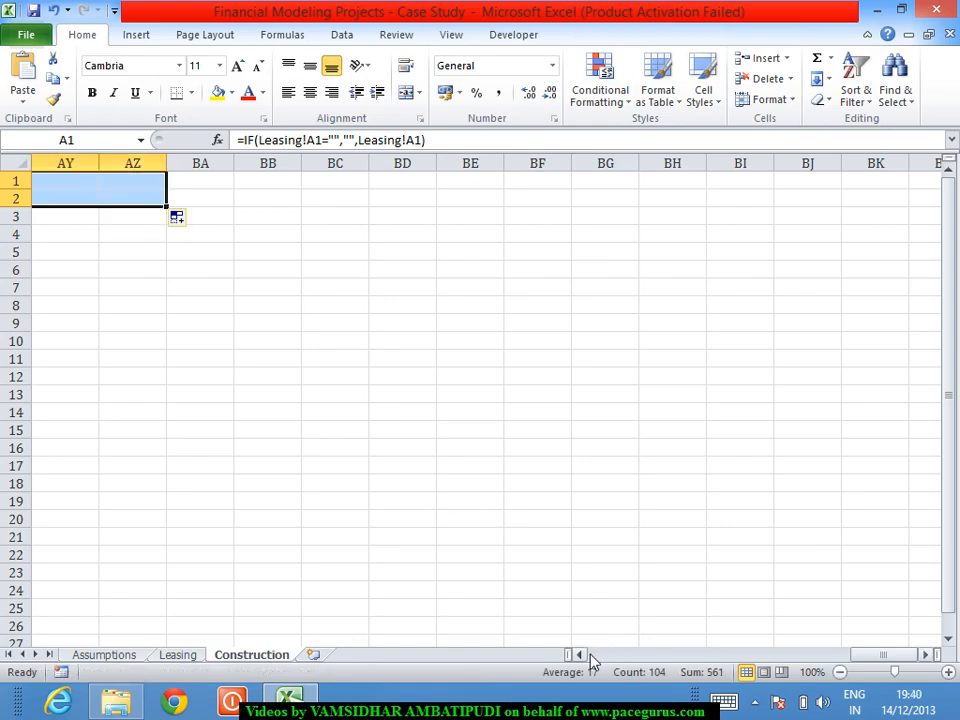
drag(580, 655, 584, 659)
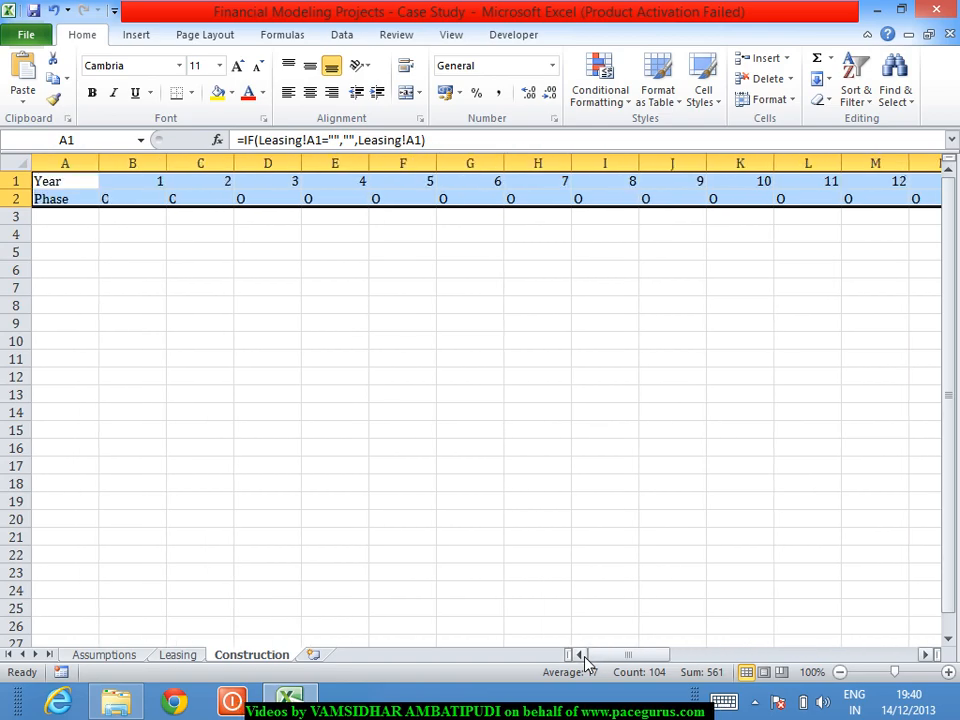
Autofit the width of column A on the Construction sheet to its contents
click(120, 307)
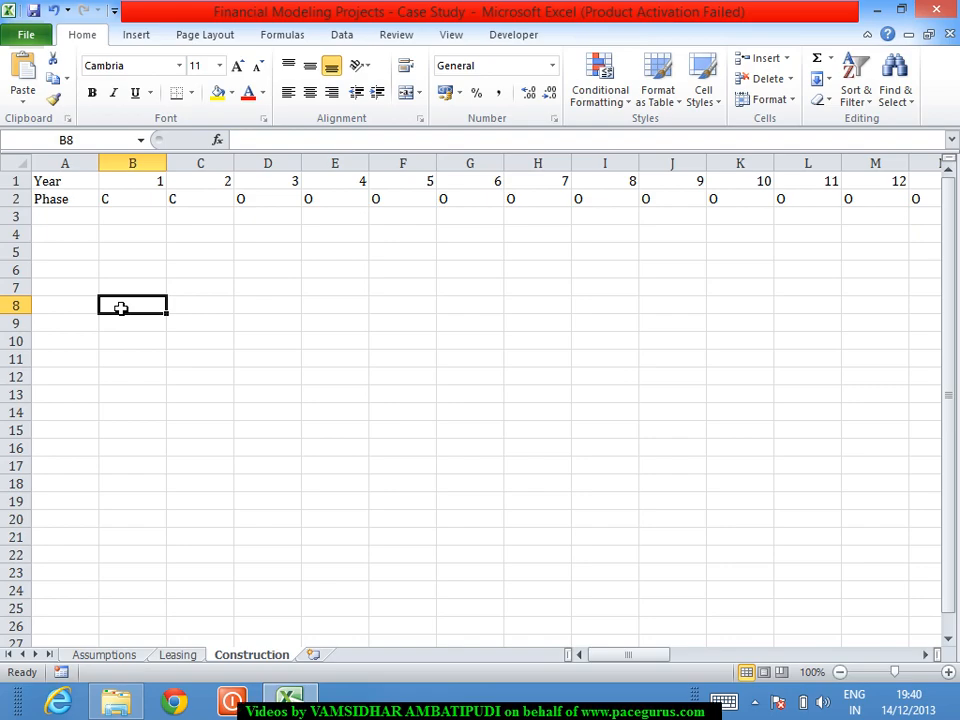
double_click(104, 173)
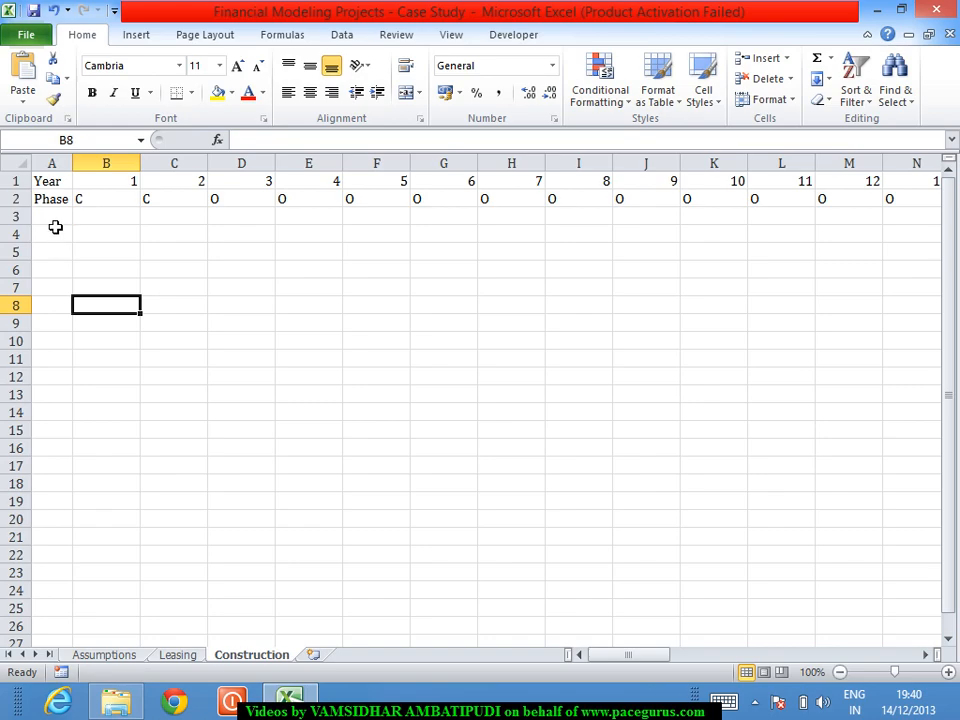
click(55, 237)
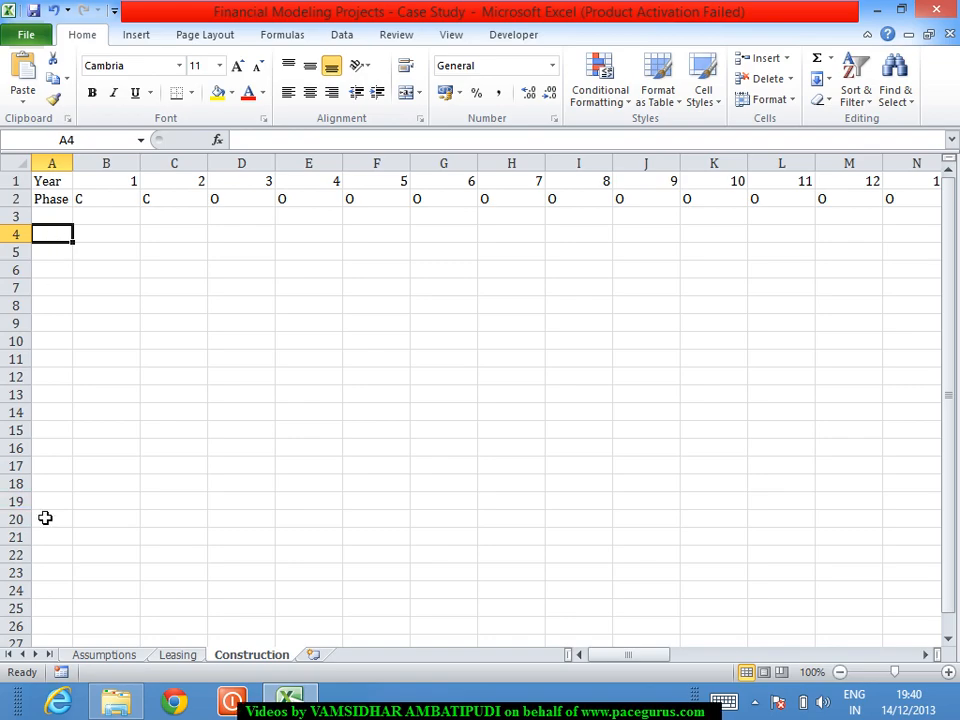
Look through the Assumptions sheet and examine the construction cost items, from Basic Infrastructure to Support Facilities
click(104, 655)
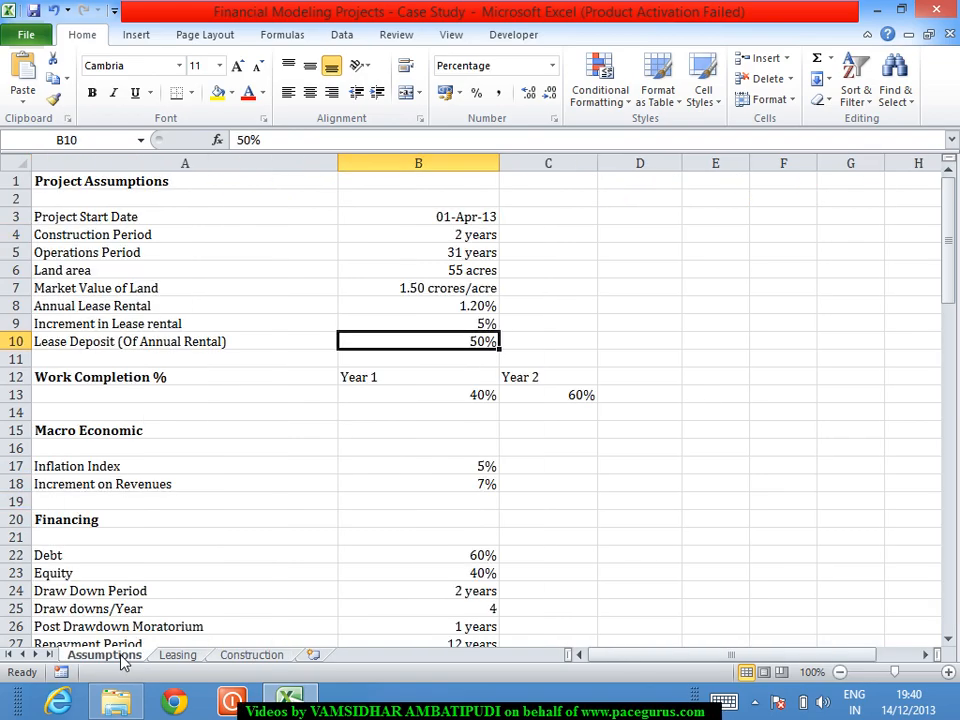
key(Down)
key(Down)
key(Down)
key(Down)
key(Down)
key(Down)
key(Down)
key(Down)
key(Down)
key(Down)
key(Down)
key(Down)
key(Down)
key(Down)
key(Down)
key(Down)
key(Down)
key(Down)
key(Down)
key(Down)
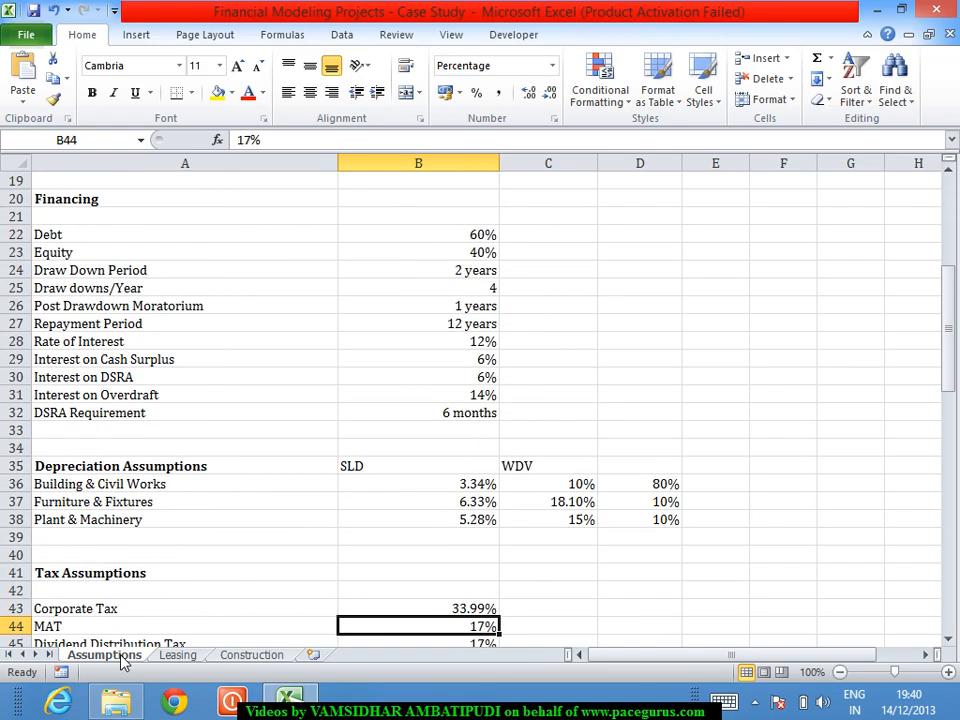
key(Down)
key(Down)
key(Down)
key(Down)
key(Down)
key(Down)
key(Down)
key(Down)
key(Down)
key(Down)
key(Down)
key(Down)
key(Down)
key(Down)
key(Down)
key(Down)
key(Down)
key(Down)
key(Down)
key(Down)
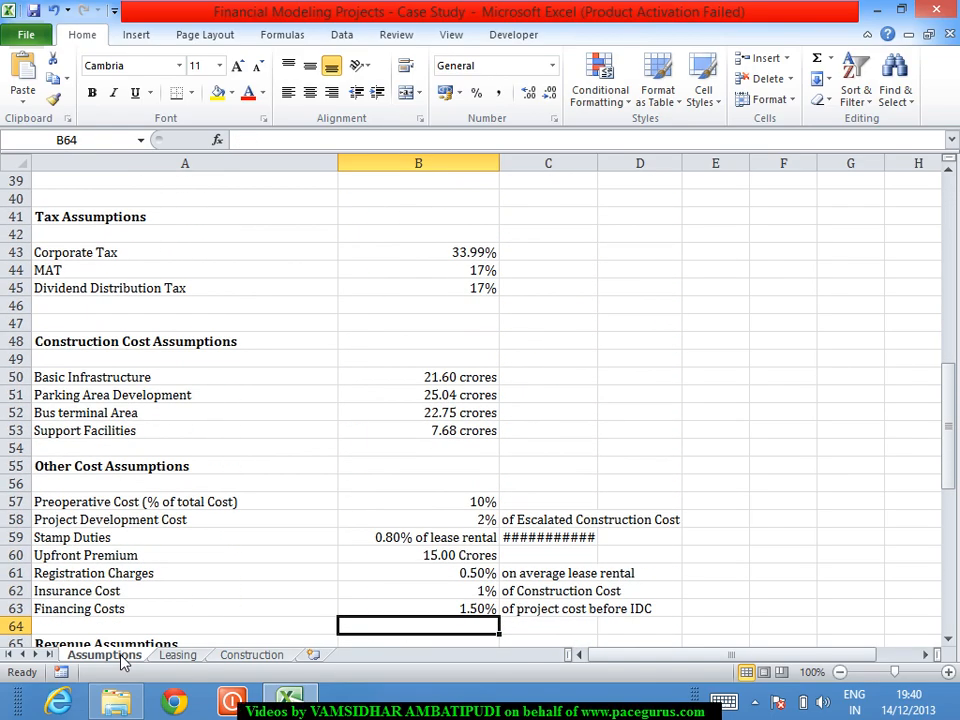
key(Up)
key(Up)
key(Up)
key(Up)
key(Up)
key(Up)
key(Up)
key(Up)
key(Up)
key(Up)
key(Up)
key(Up)
key(Up)
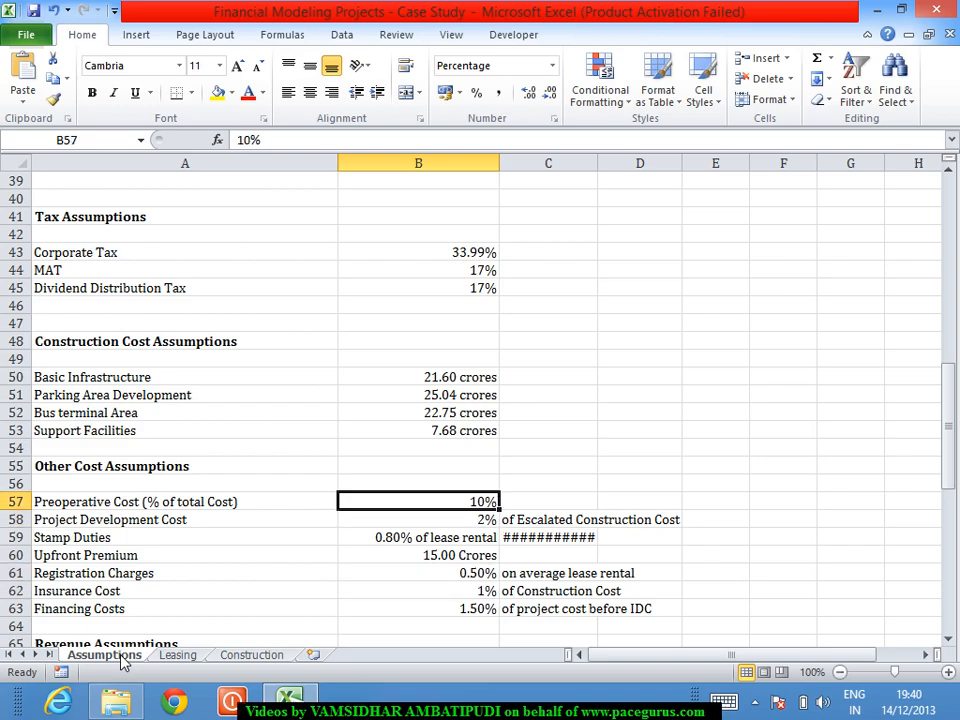
key(Up)
key(Down)
key(Down)
key(Down)
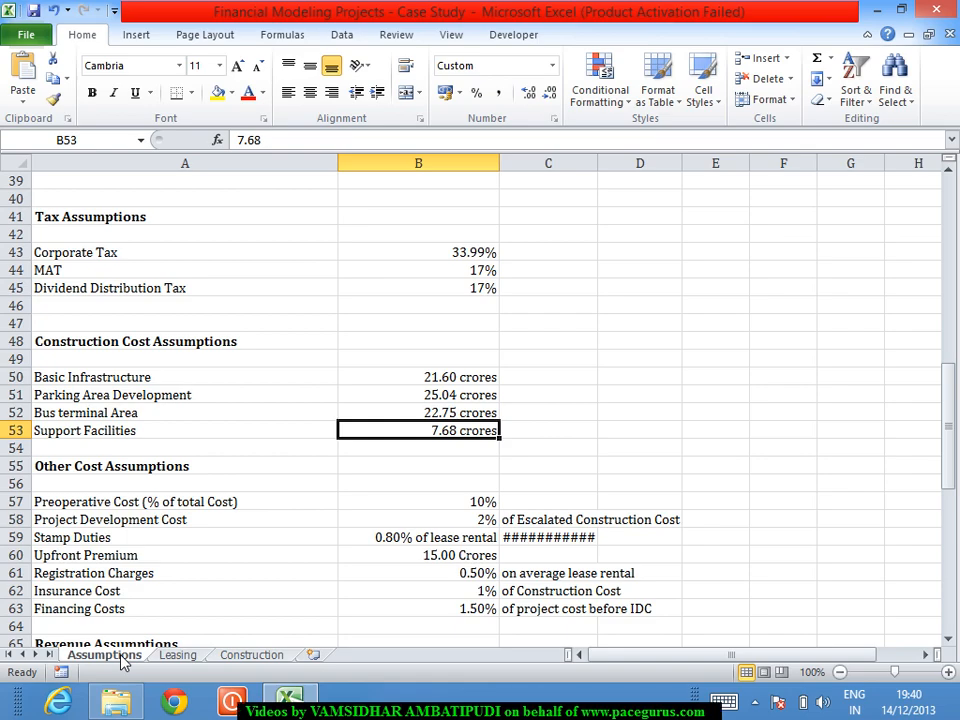
key(Up)
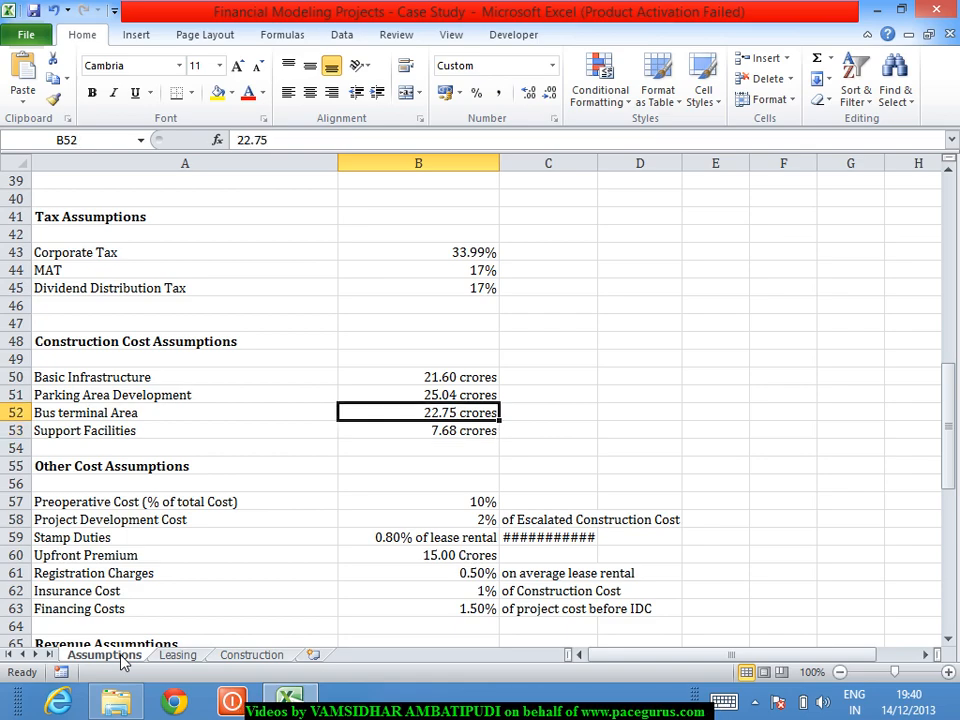
key(Down)
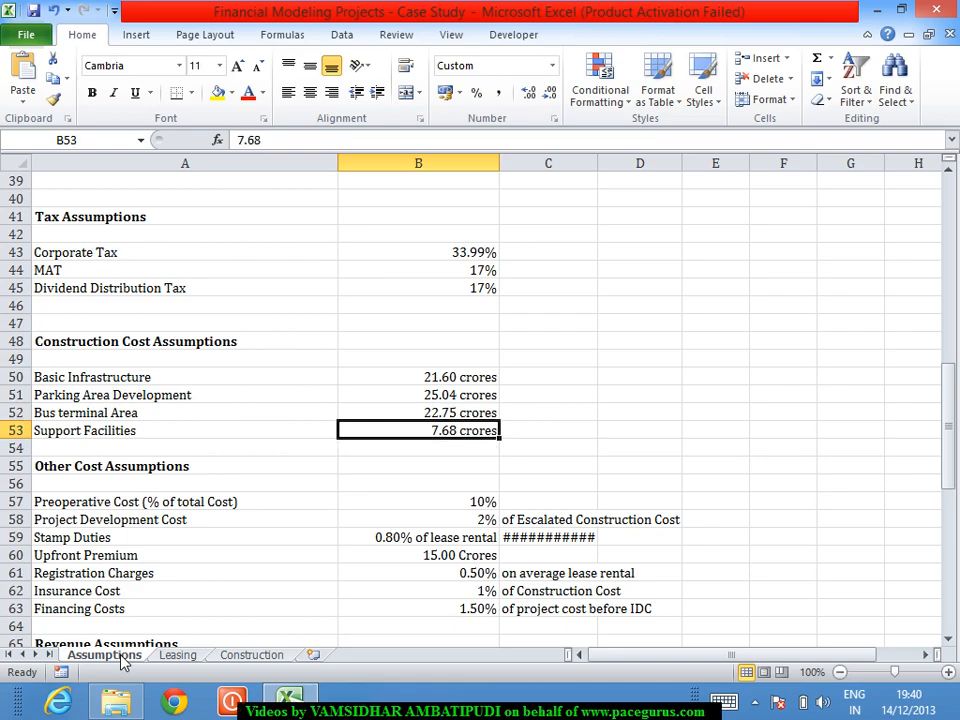
key(Up)
key(Up)
key(Up)
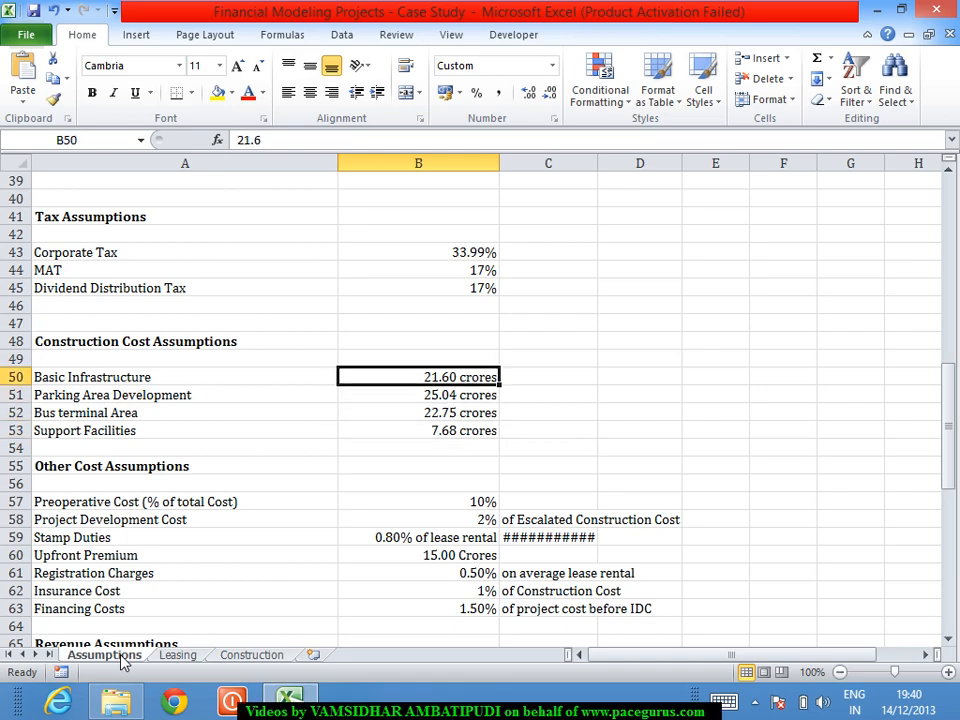
Check the construction cost items on the Assumptions sheet, enter "Total Base Construction Costs" in cell A4 of the Construction sheet and autofit column A
key(Down)
key(Down)
key(Down)
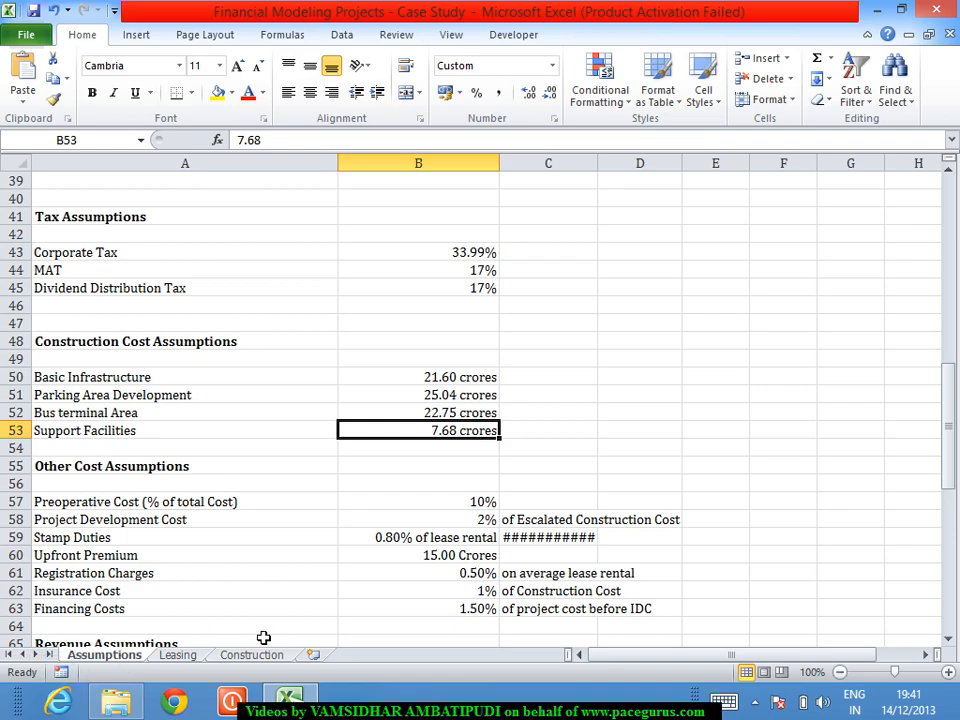
click(265, 659)
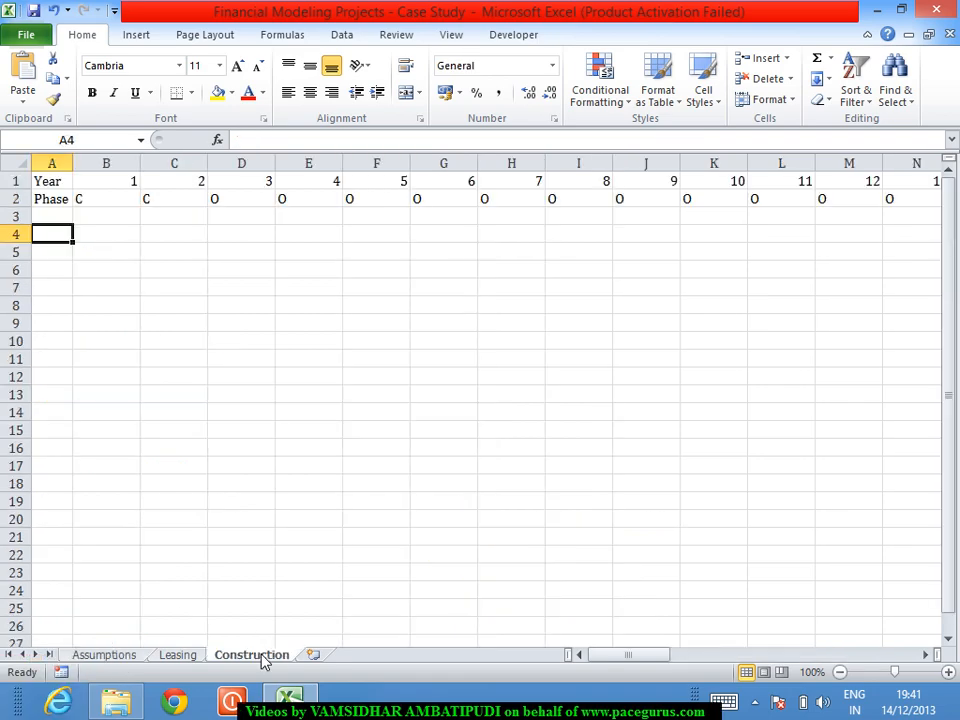
text(Tot)
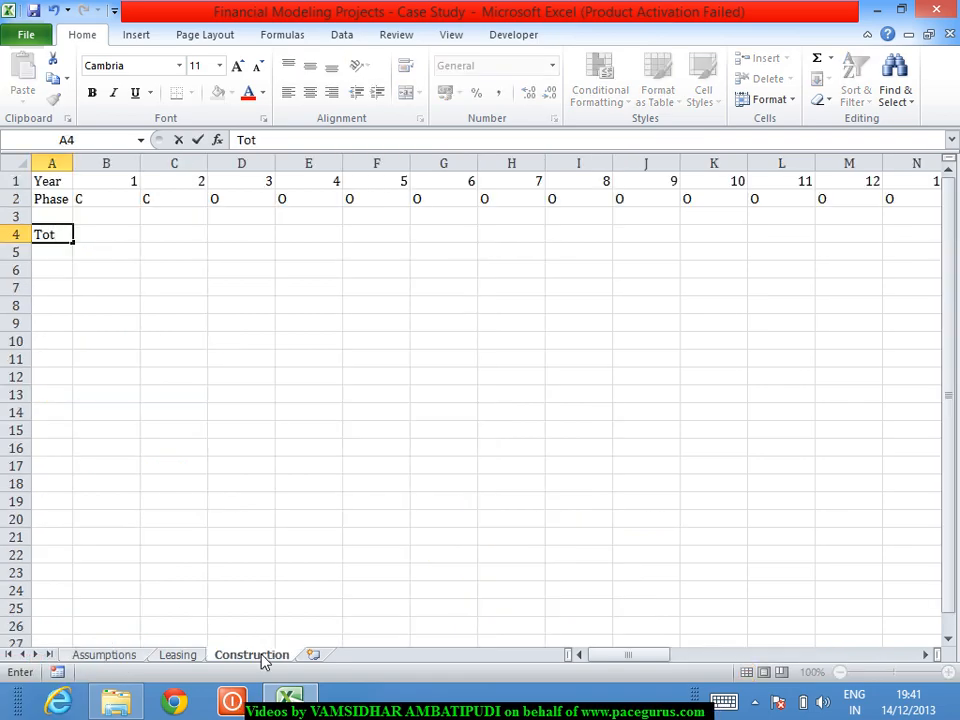
text(al Bas)
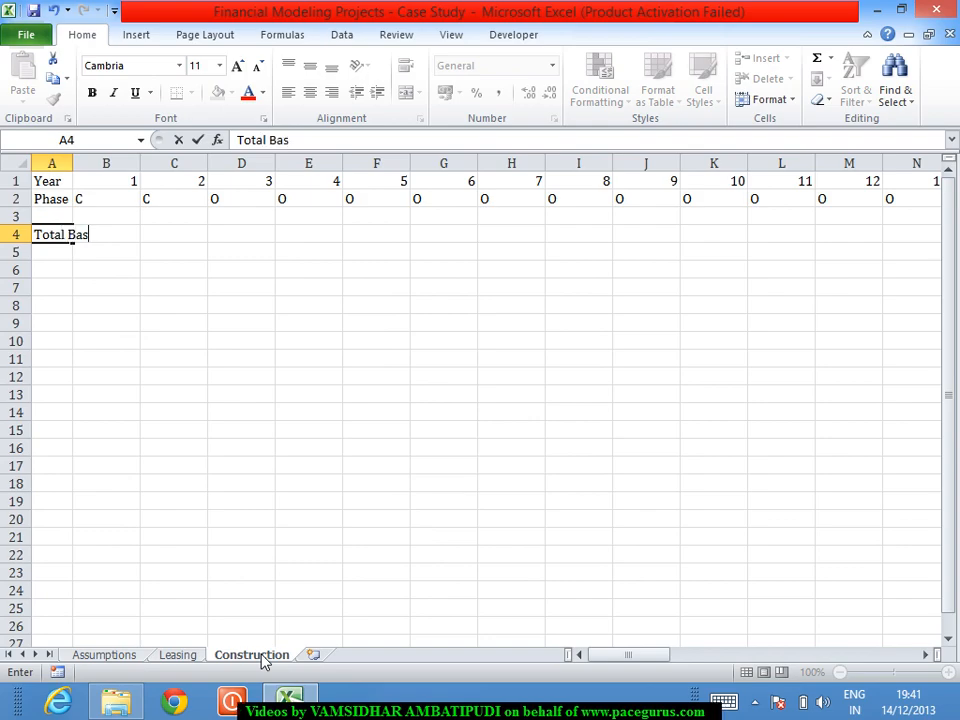
text(e Const)
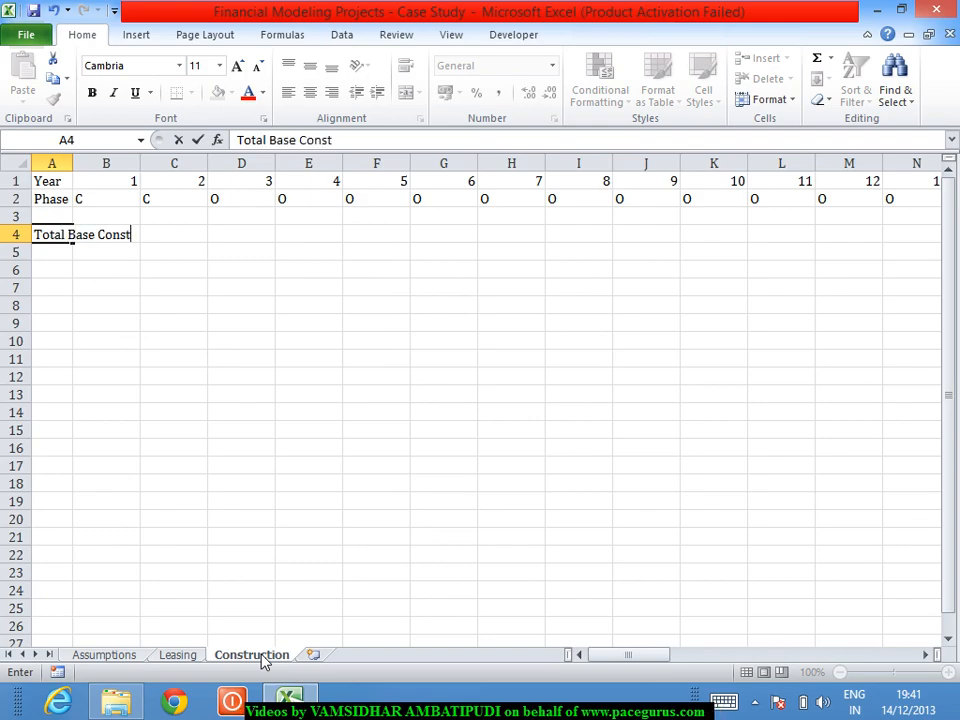
text(ruction Cosys)
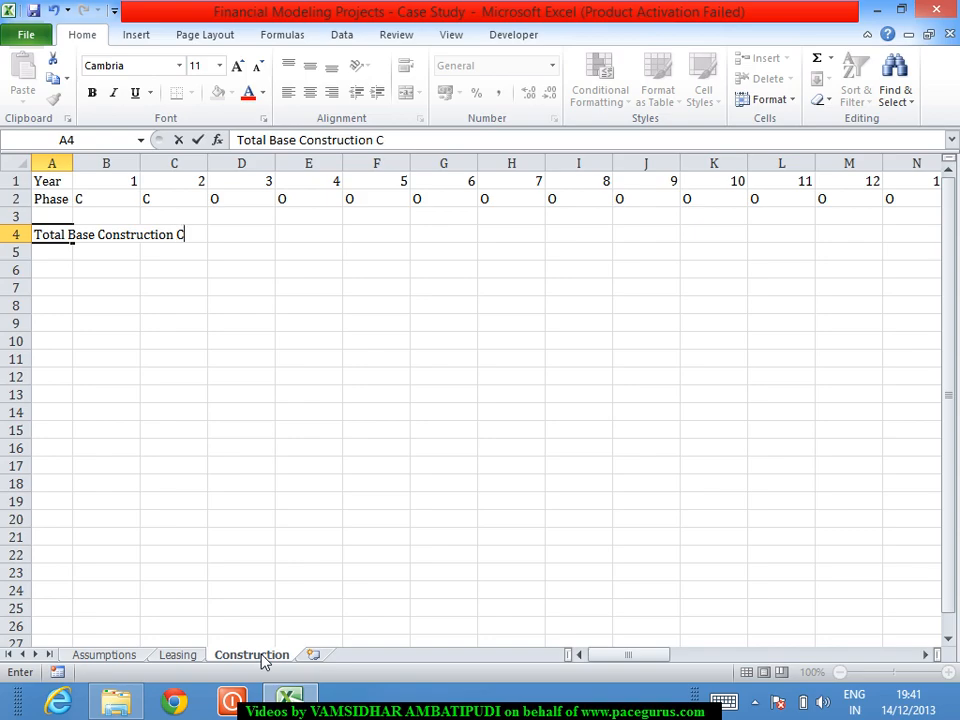
key(BackSpace)
key(BackSpace)
text(ts)
key(Return)
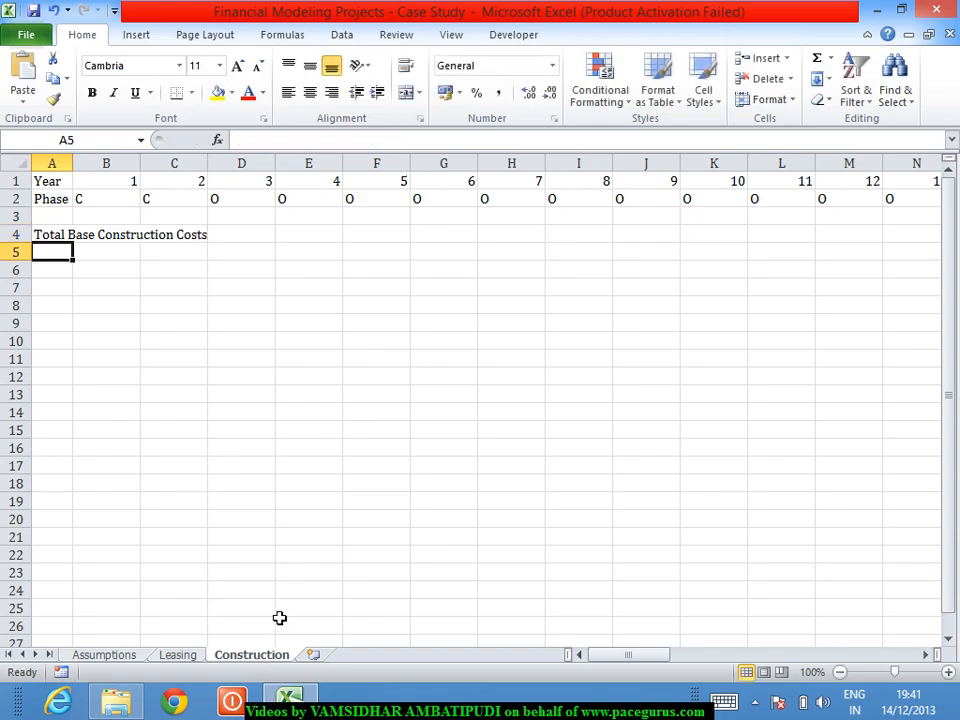
double_click(75, 163)
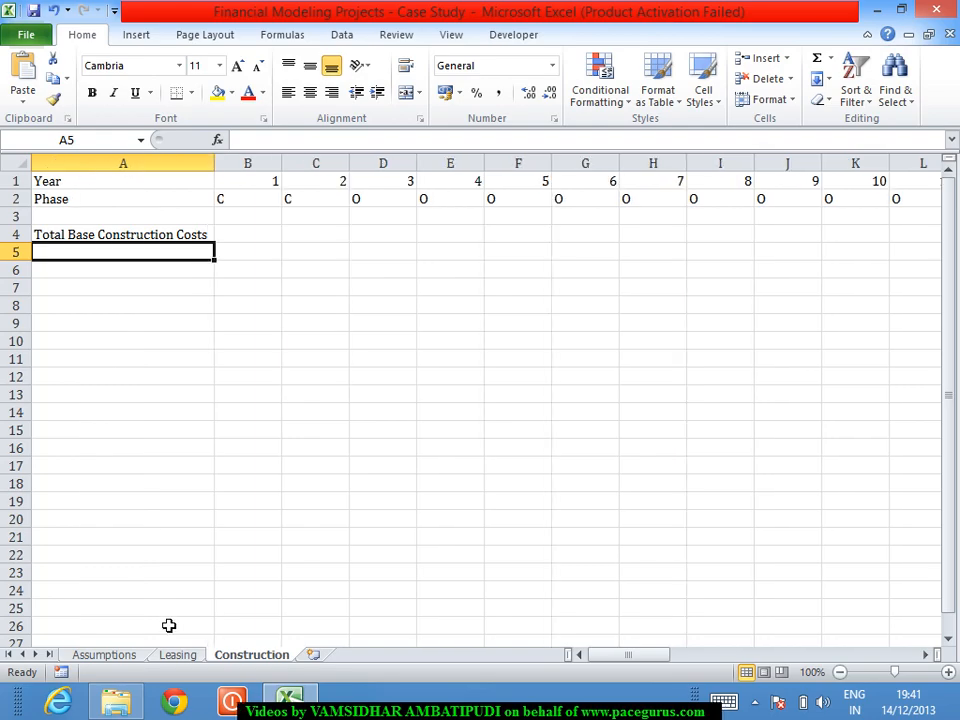
Look up the first Other Cost item on the Assumptions sheet and enter "Preoperative cost" in cell A5 of the Construction sheet
click(101, 655)
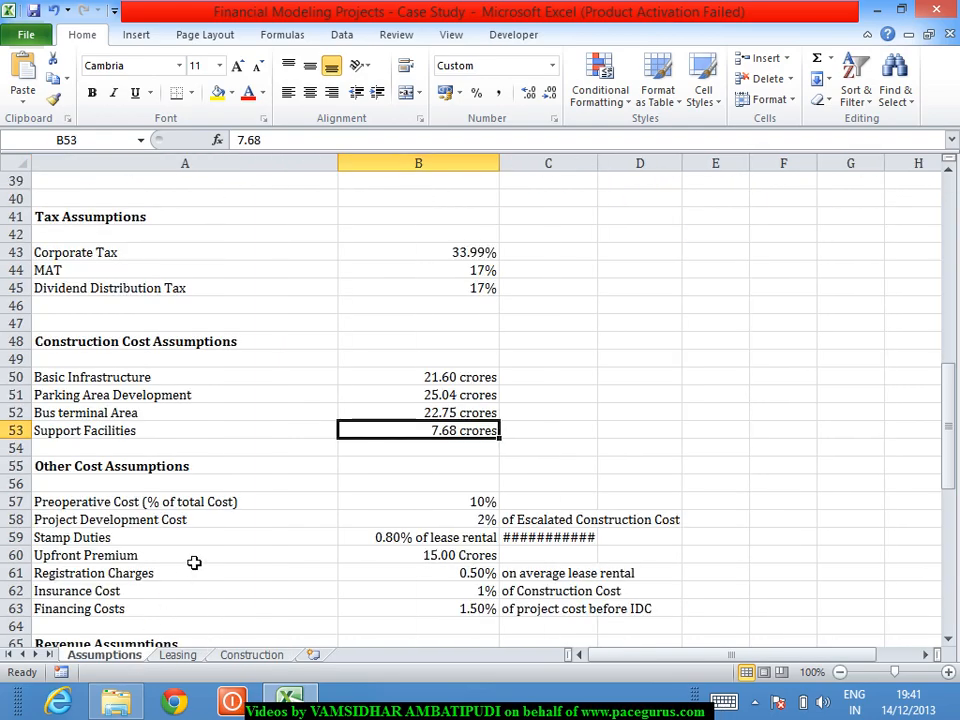
click(195, 508)
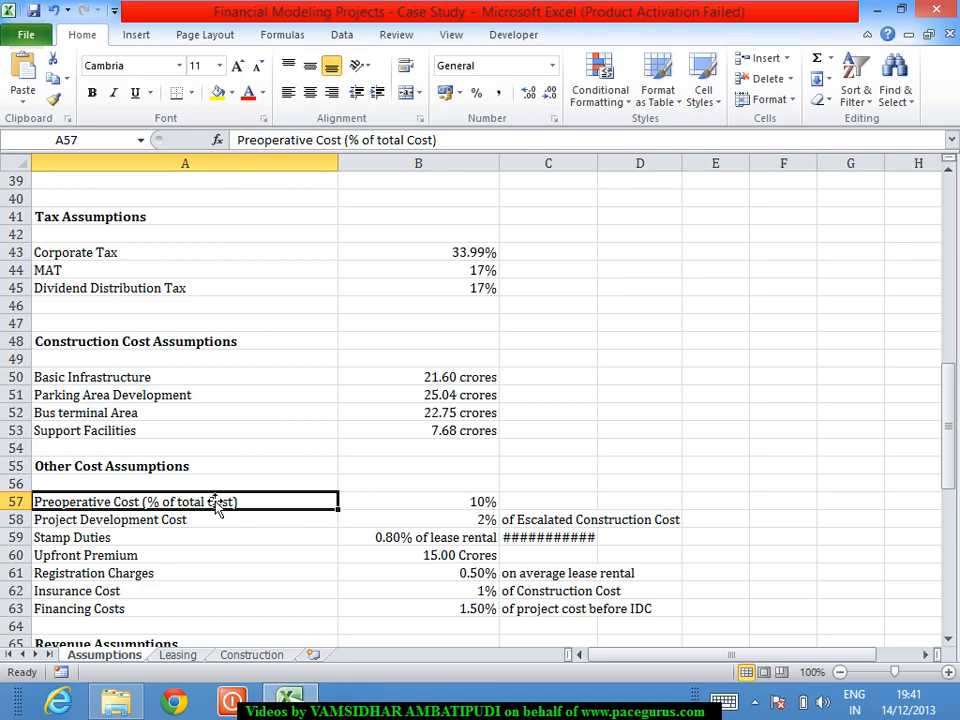
click(279, 659)
text(Preop)
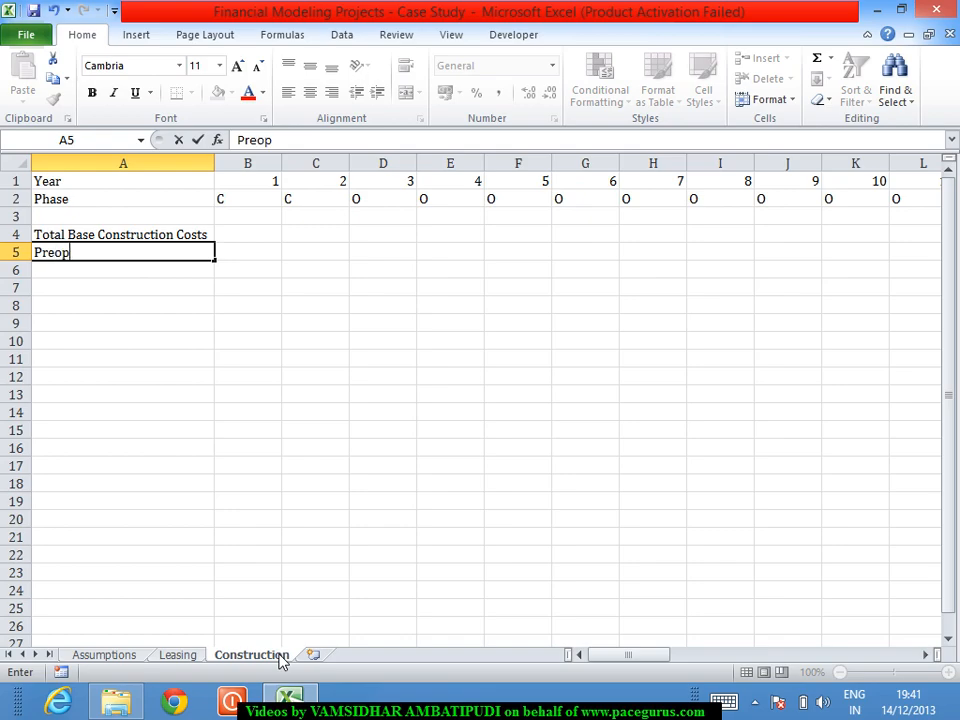
text(erative )
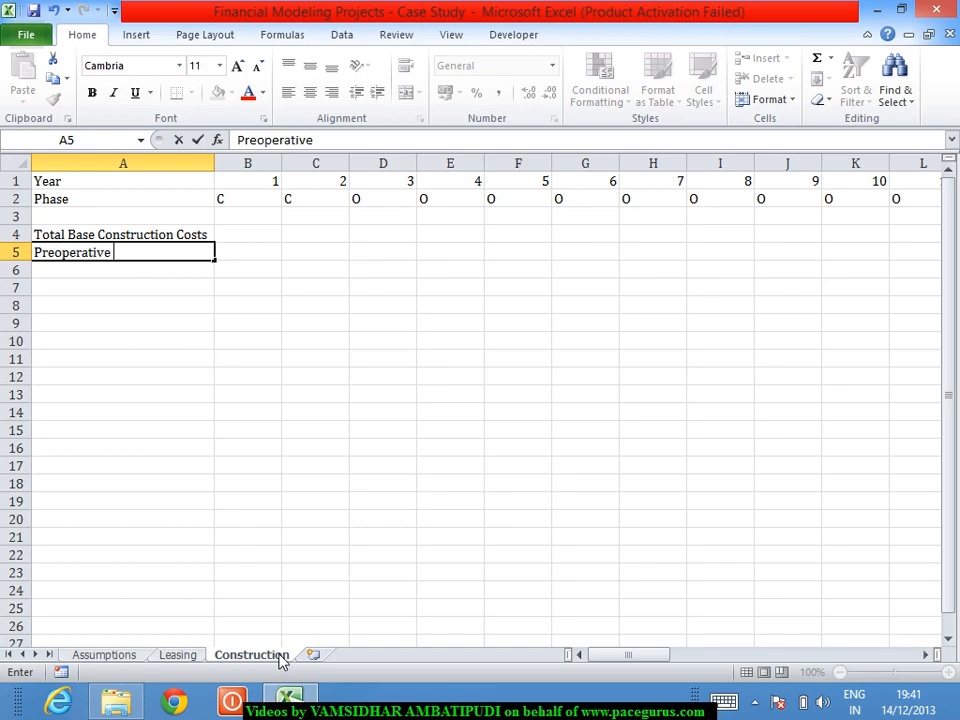
text(cost)
key(Return)
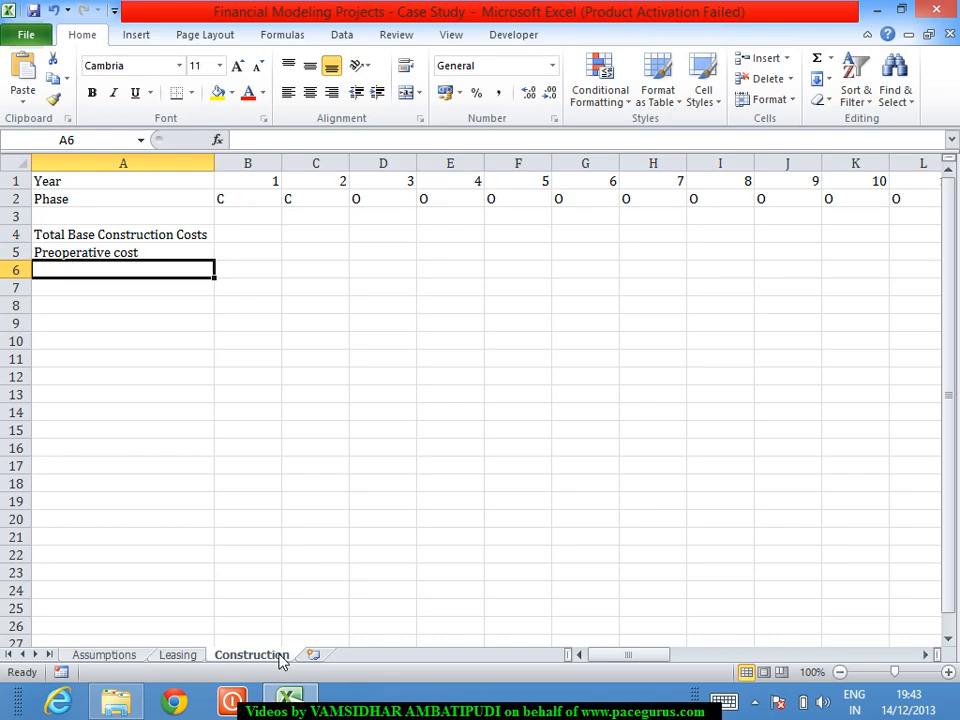
Check the next cost item on the Assumptions sheet and enter "Project Development Cost" in cell A6 of the Construction sheet
click(124, 660)
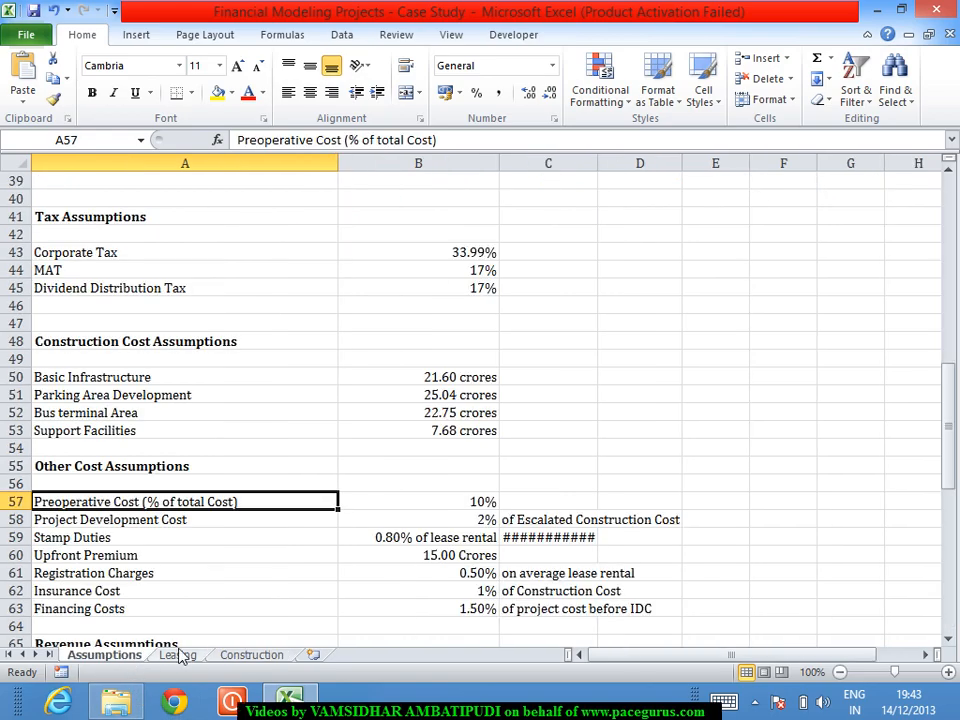
click(238, 656)
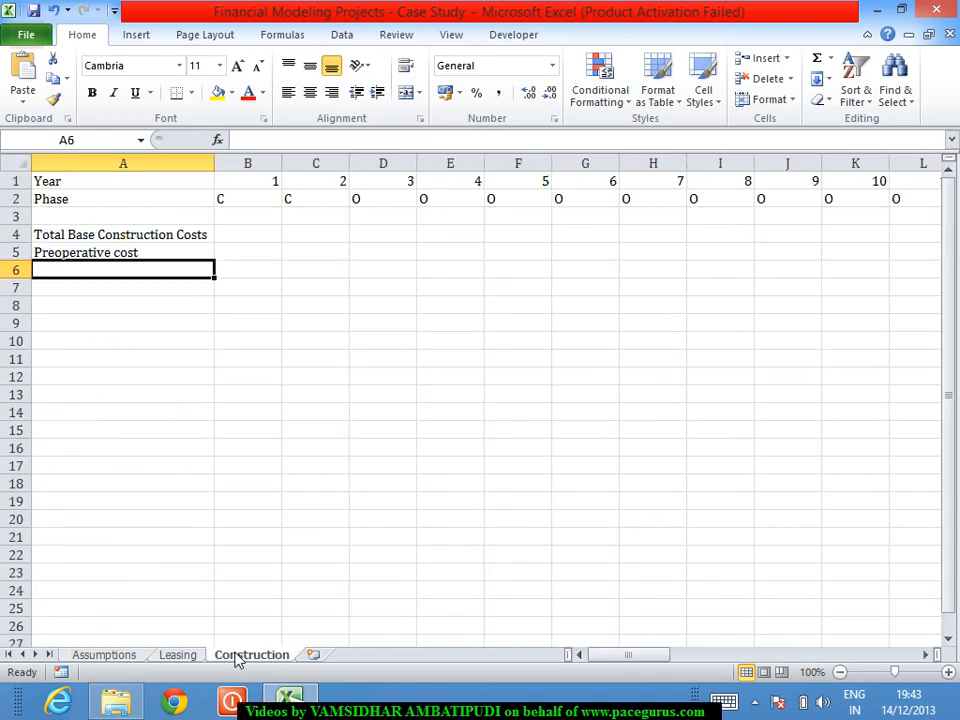
text(Projec)
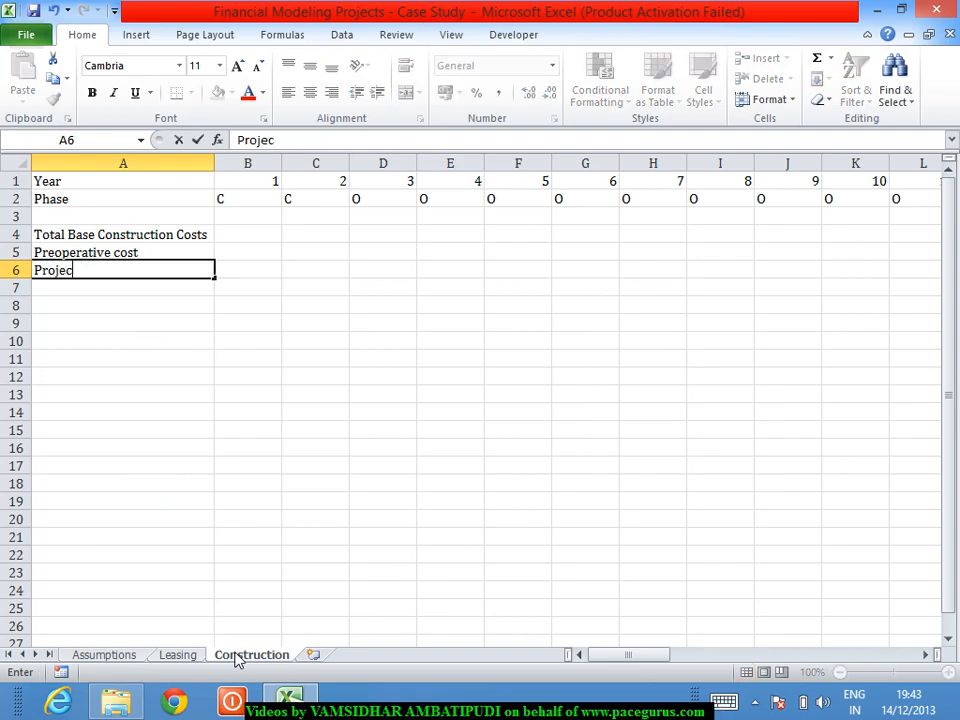
text(t Develo)
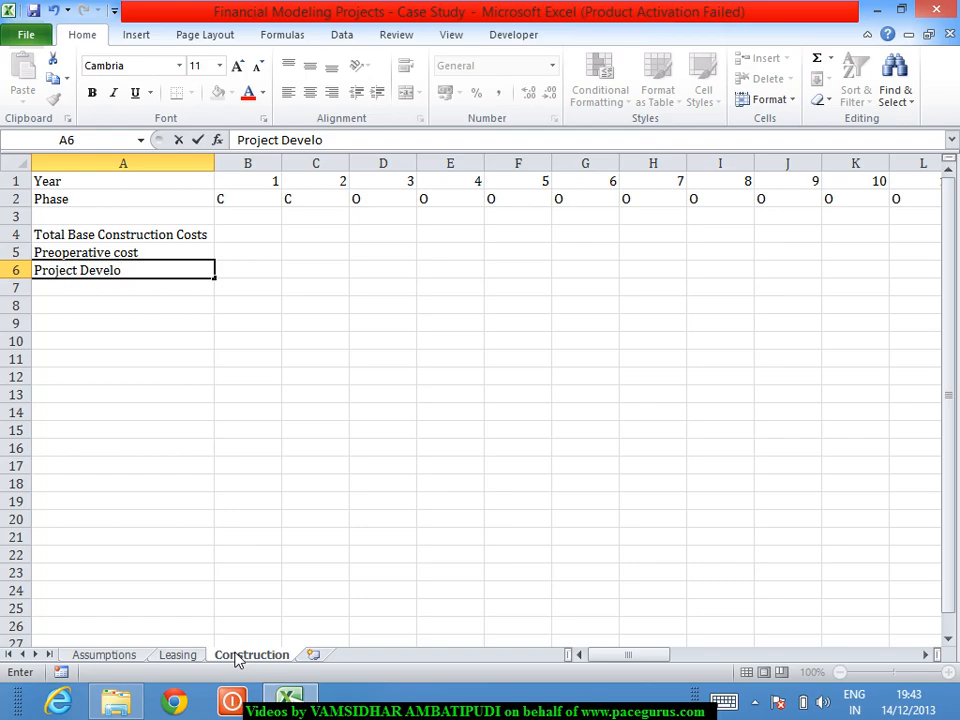
text(pment)
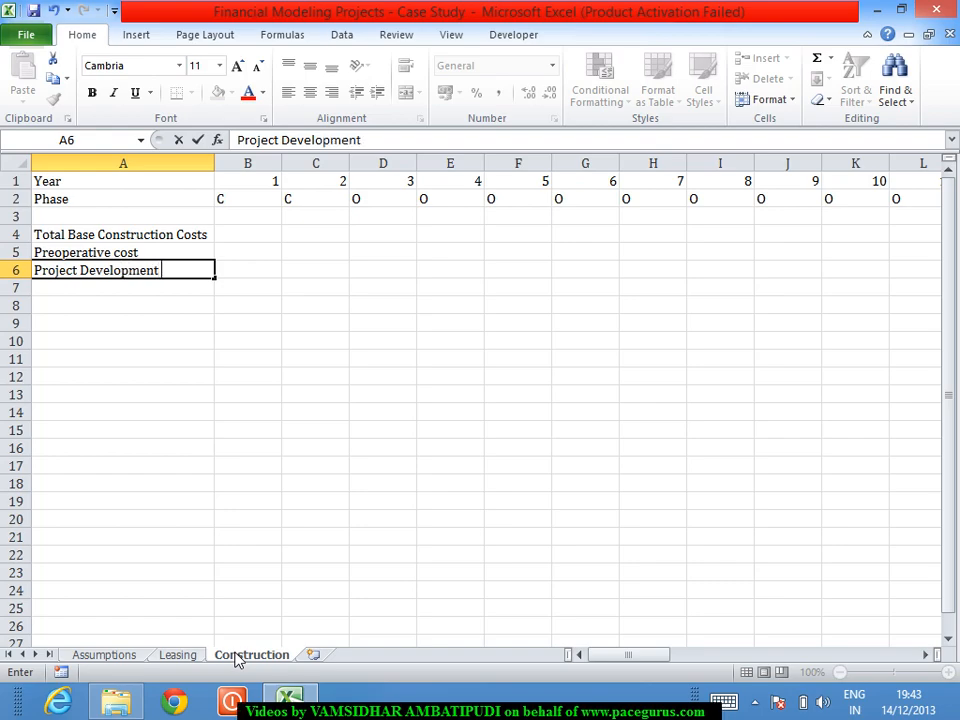
text( Cost)
key(Return)
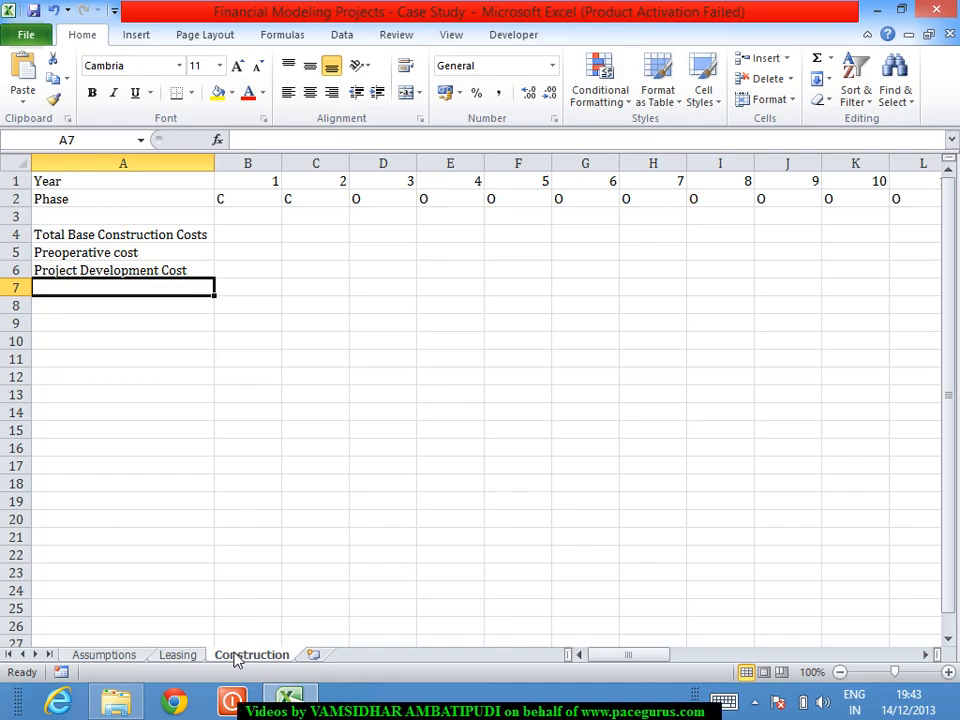
Look up the third Other Cost item on Assumptions, dismissing the backup reminder, and enter "Stamp Duties" in cell A7 of the Construction sheet
click(133, 658)
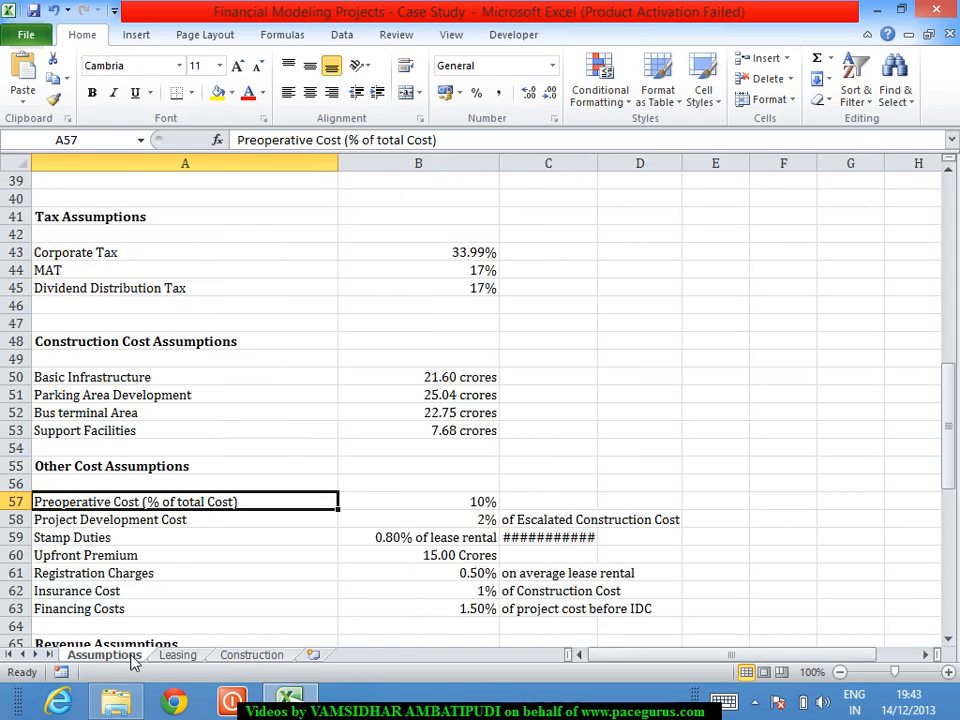
key(Down)
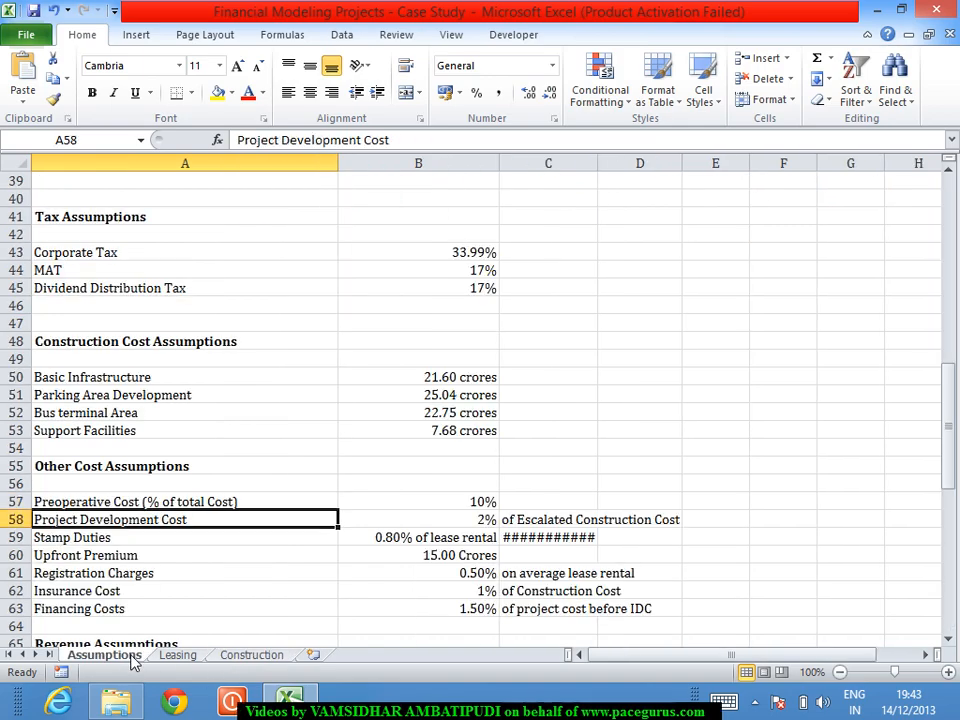
key(Down)
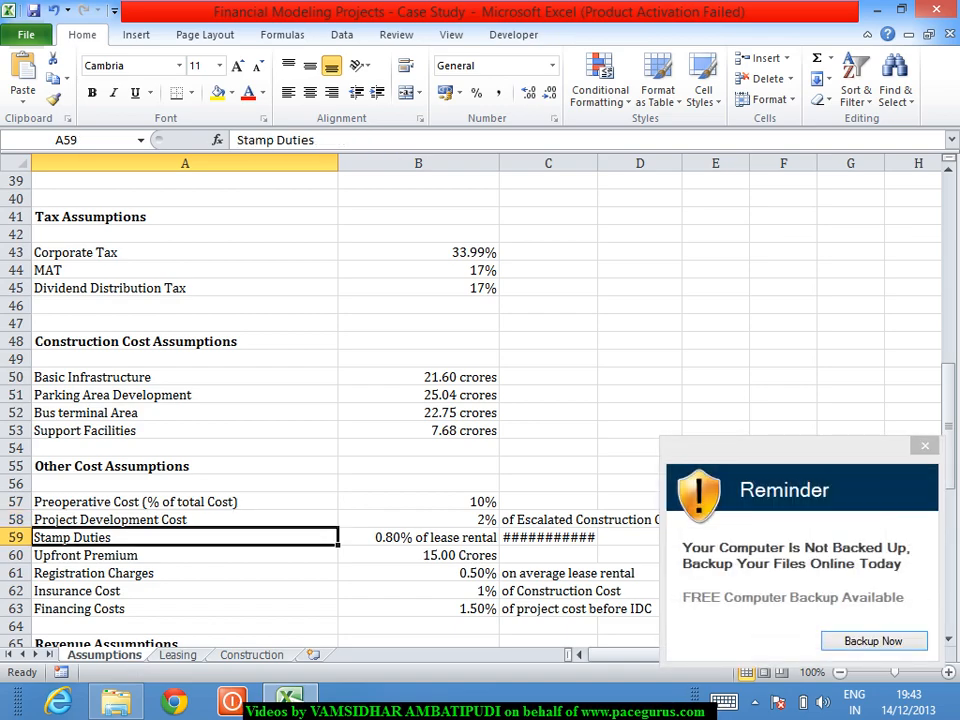
click(924, 445)
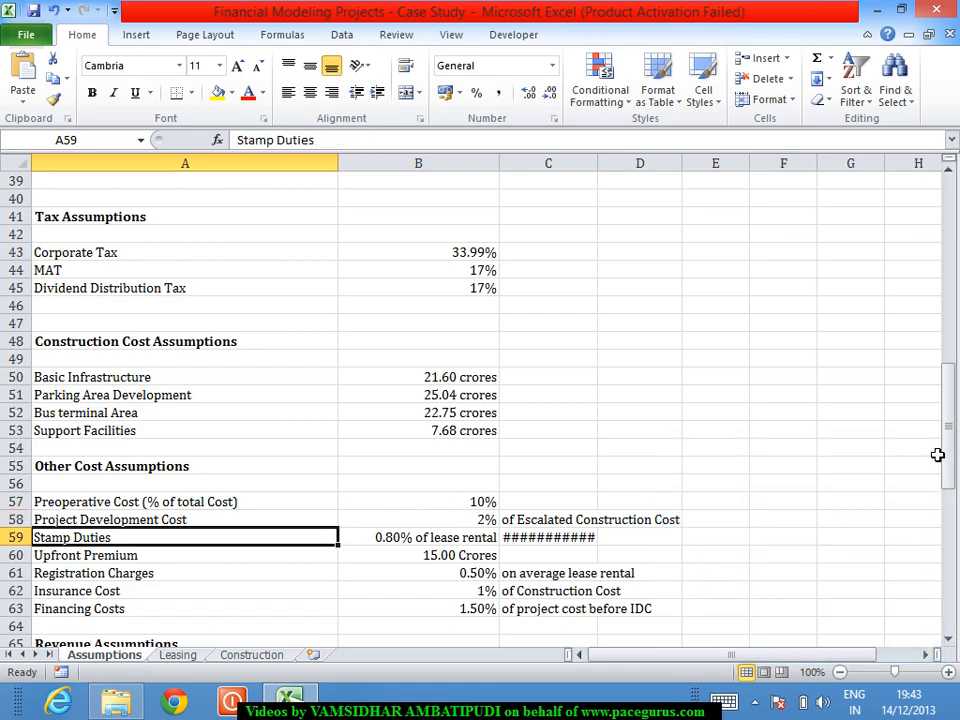
click(266, 659)
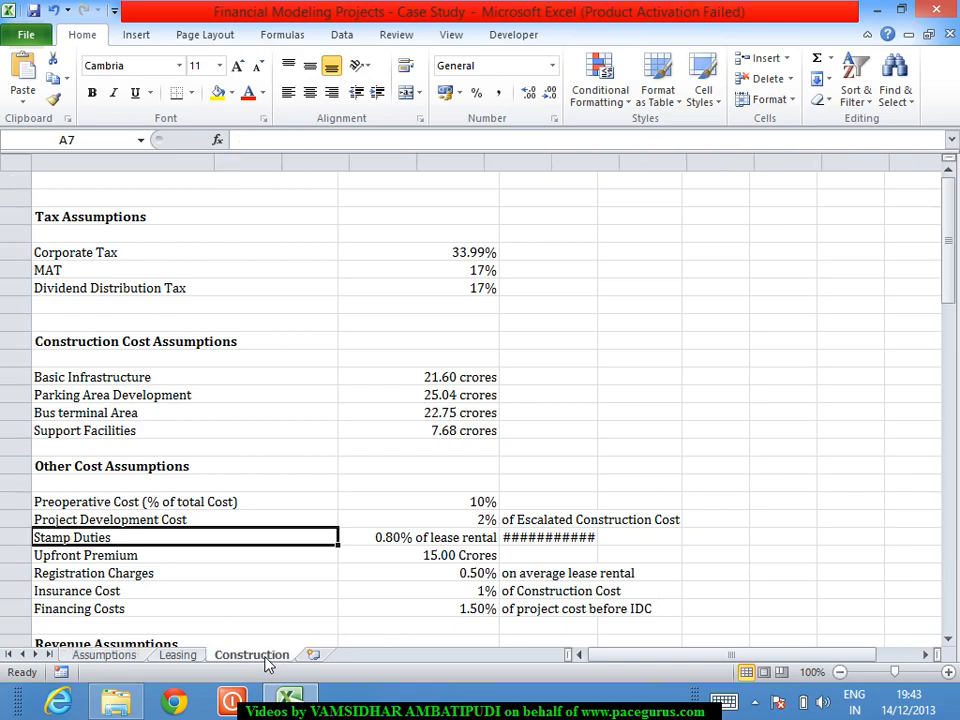
text(Stam)
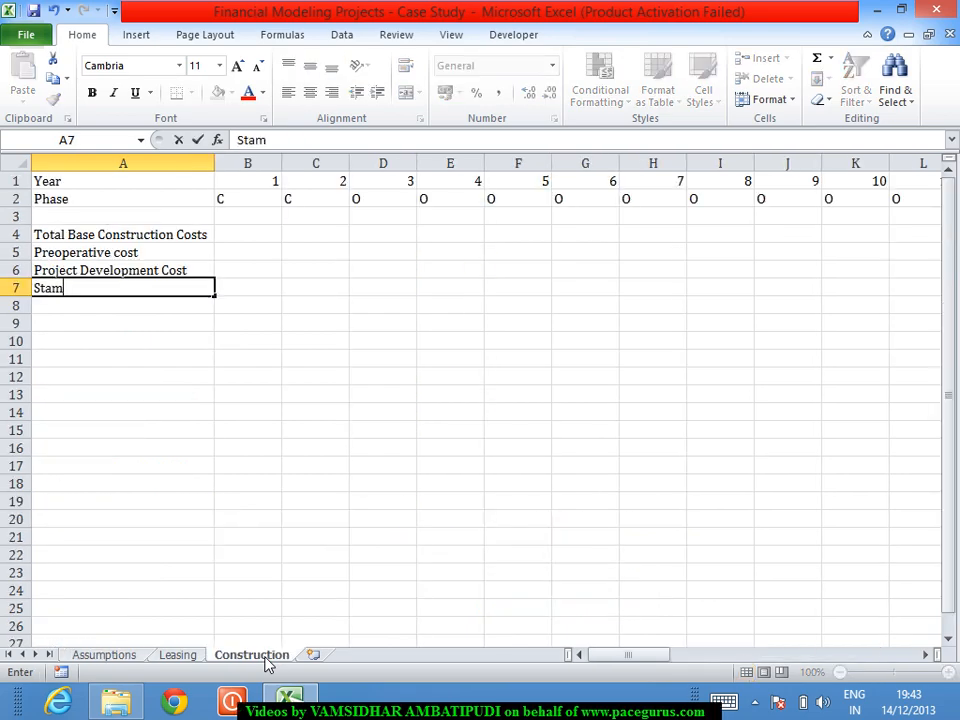
text(p Duties)
key(Return)
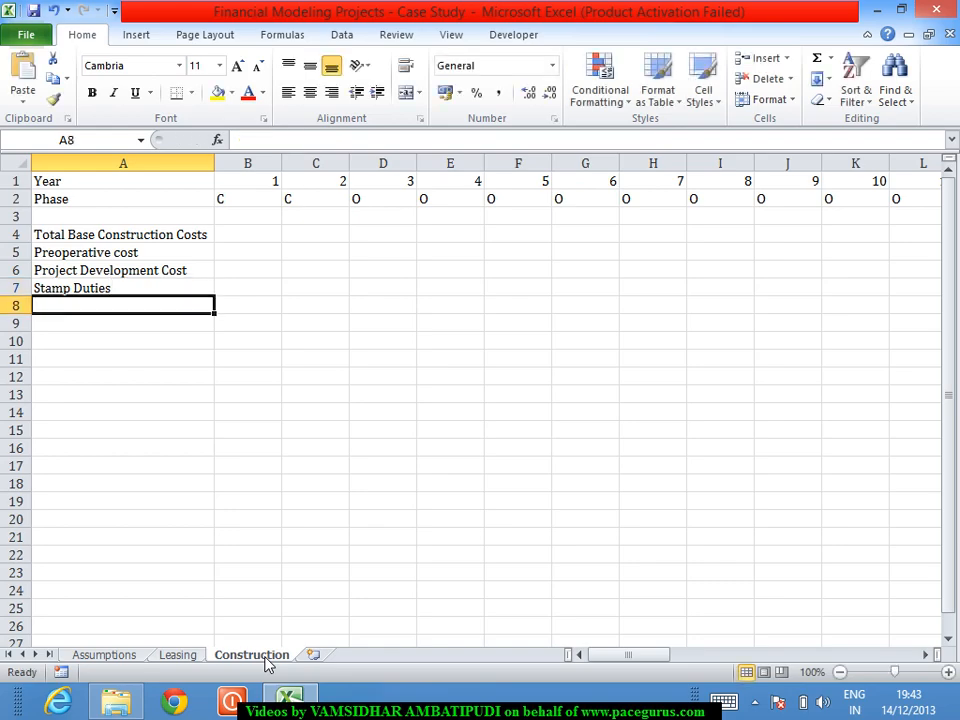
Check the item below Stamp Duties on the Assumptions sheet and enter "Upfront Premium" in cell A8 of the Construction sheet
click(100, 657)
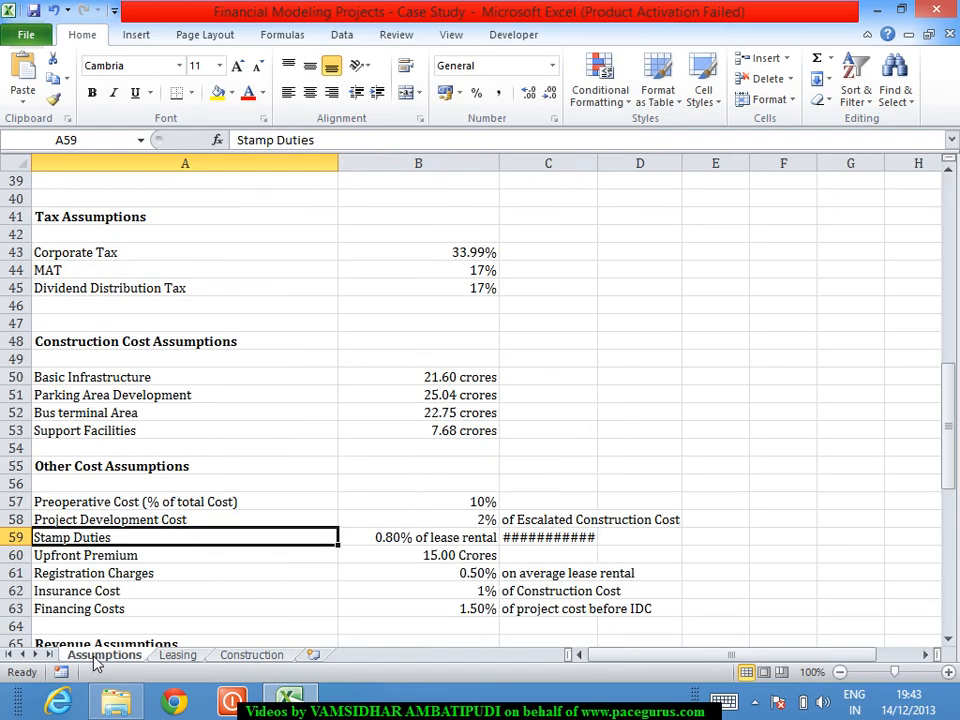
click(231, 656)
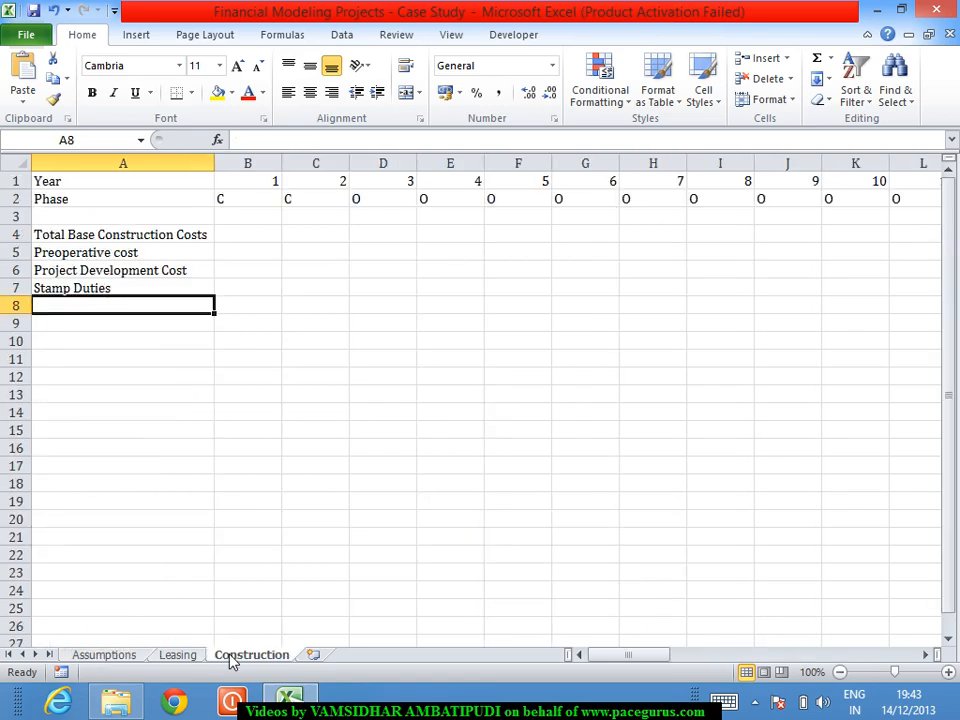
text(Up)
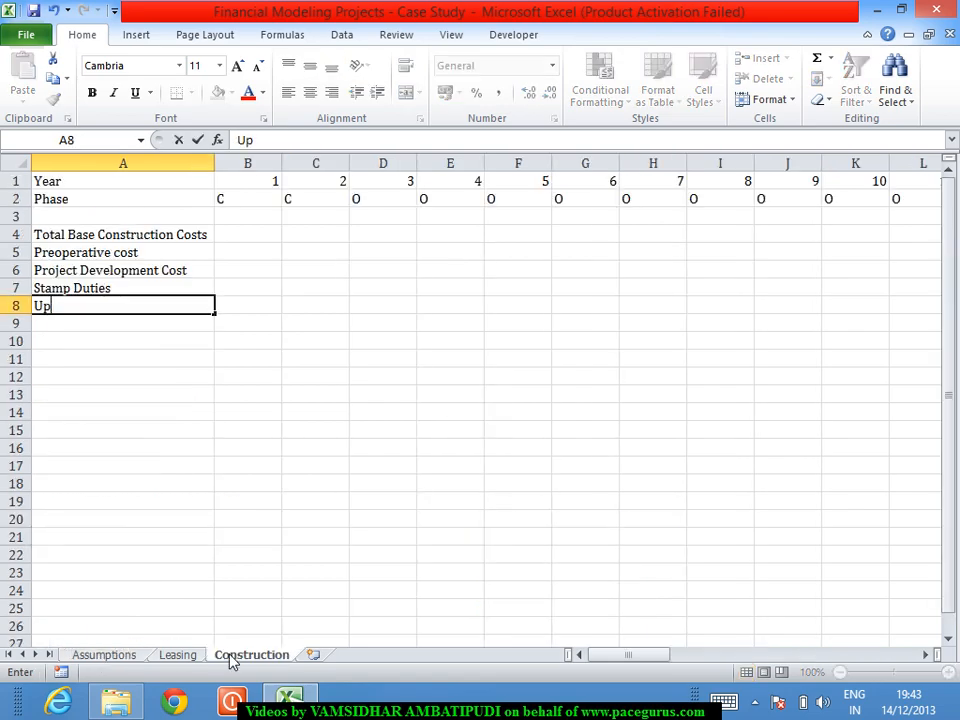
text(front Premium)
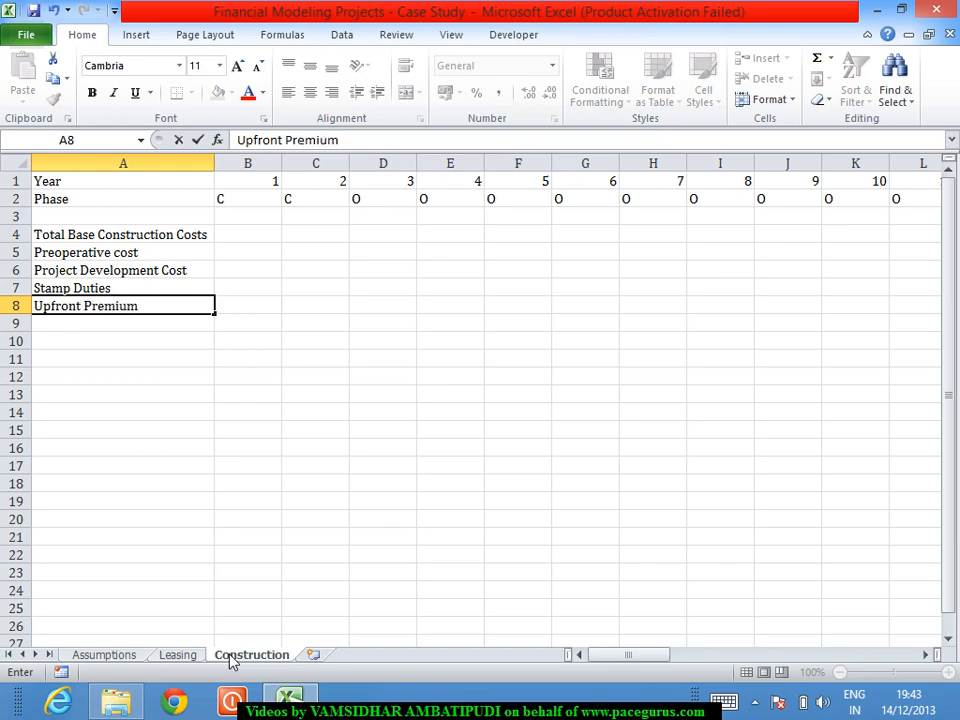
key(Return)
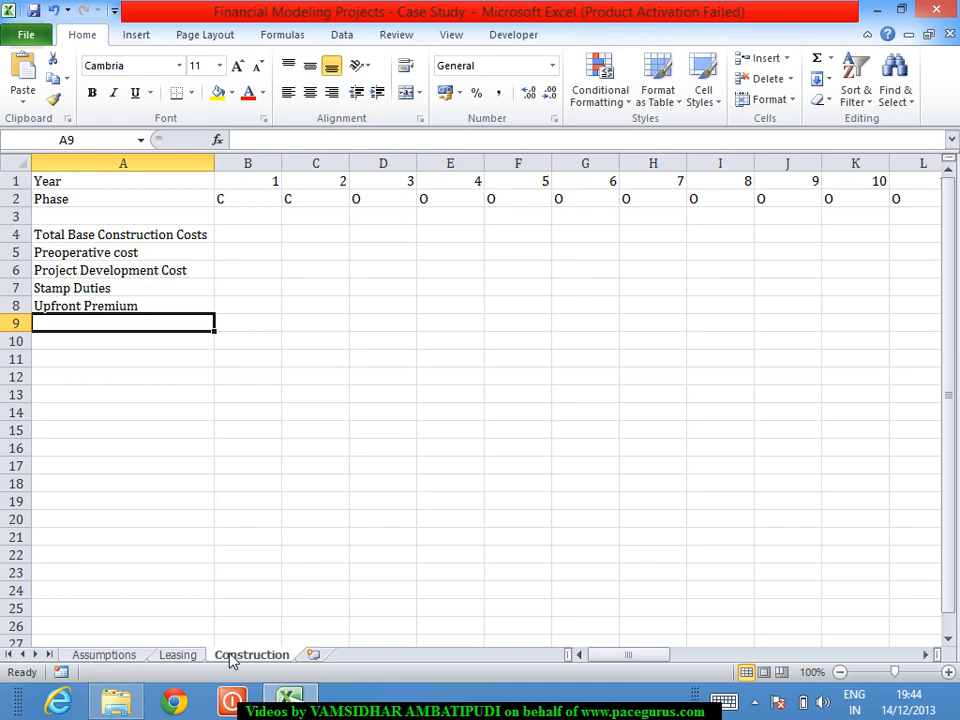
Check the item below Upfront Premium on the Assumptions sheet and enter "Registration Charges" in cell A9 of the Construction sheet
click(120, 663)
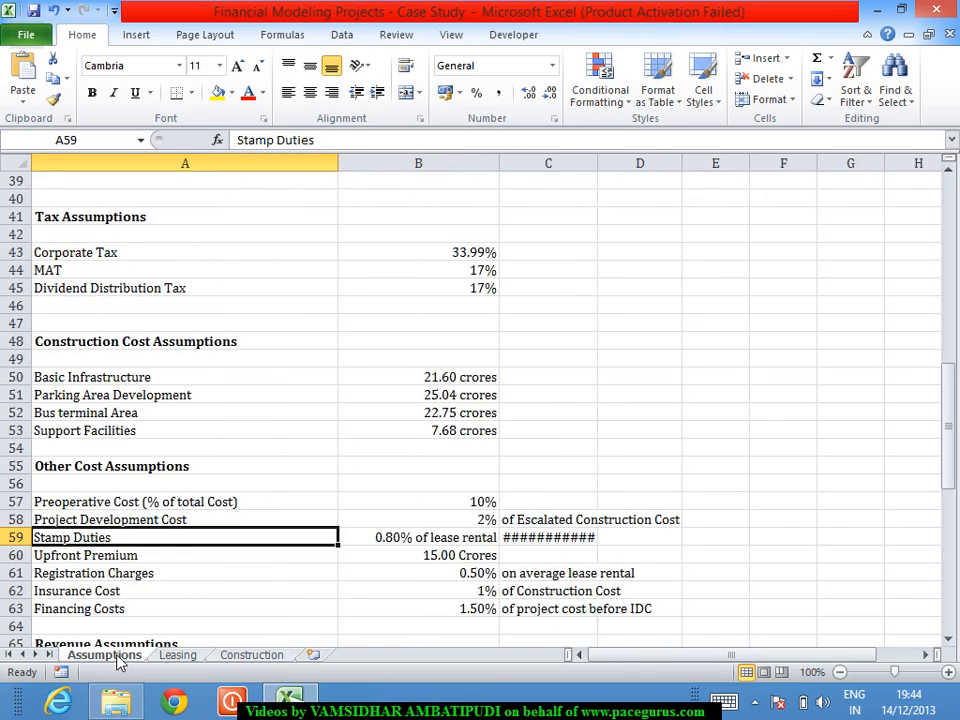
key(Down)
key(Down)
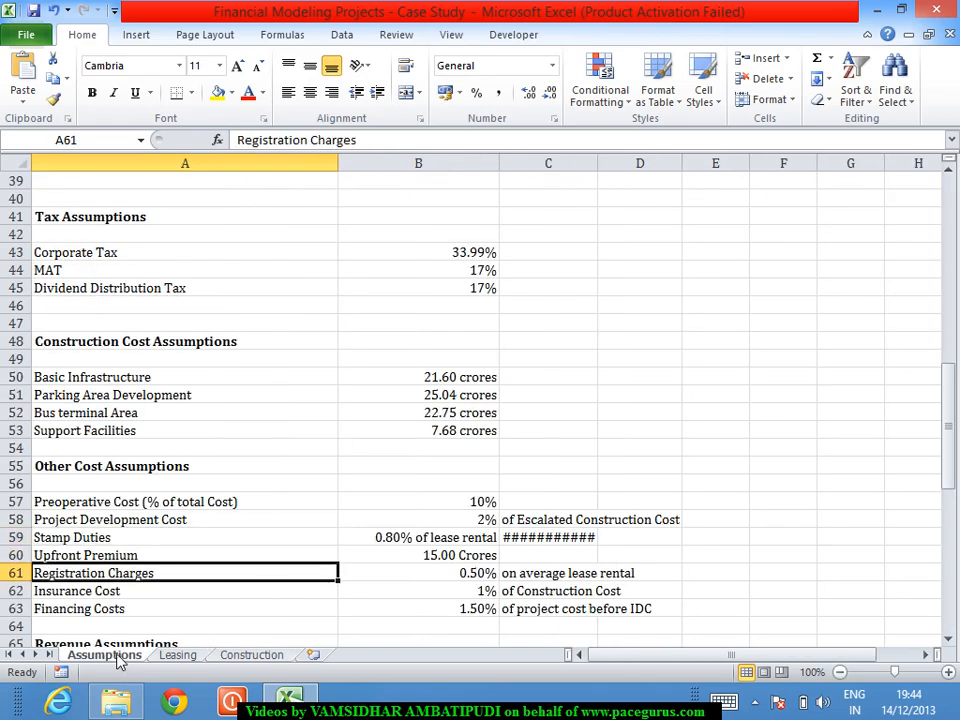
click(252, 655)
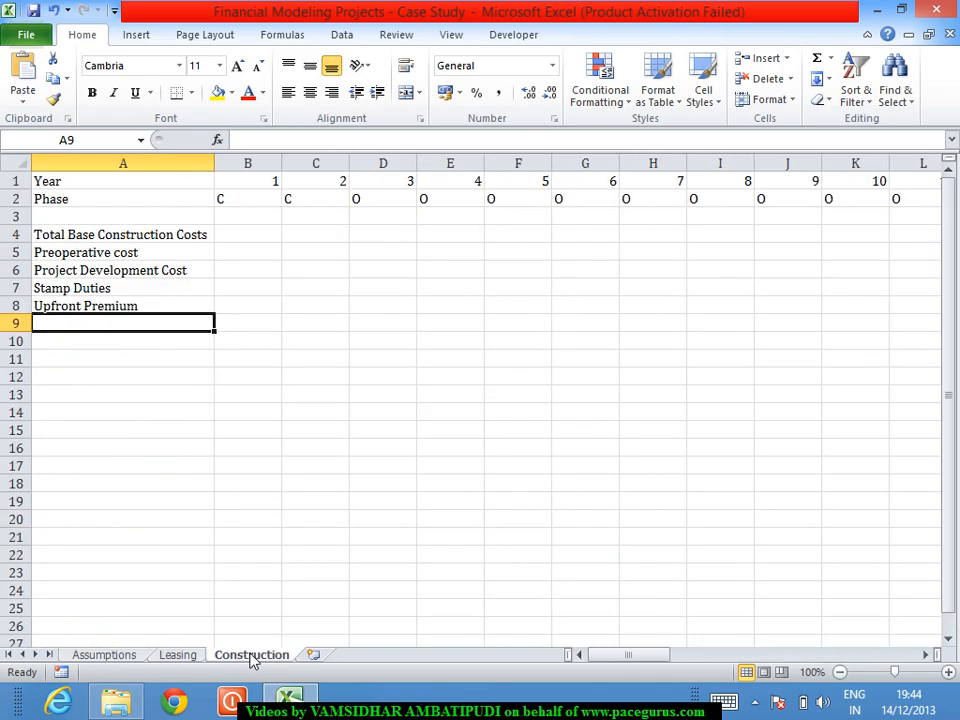
text(Reg)
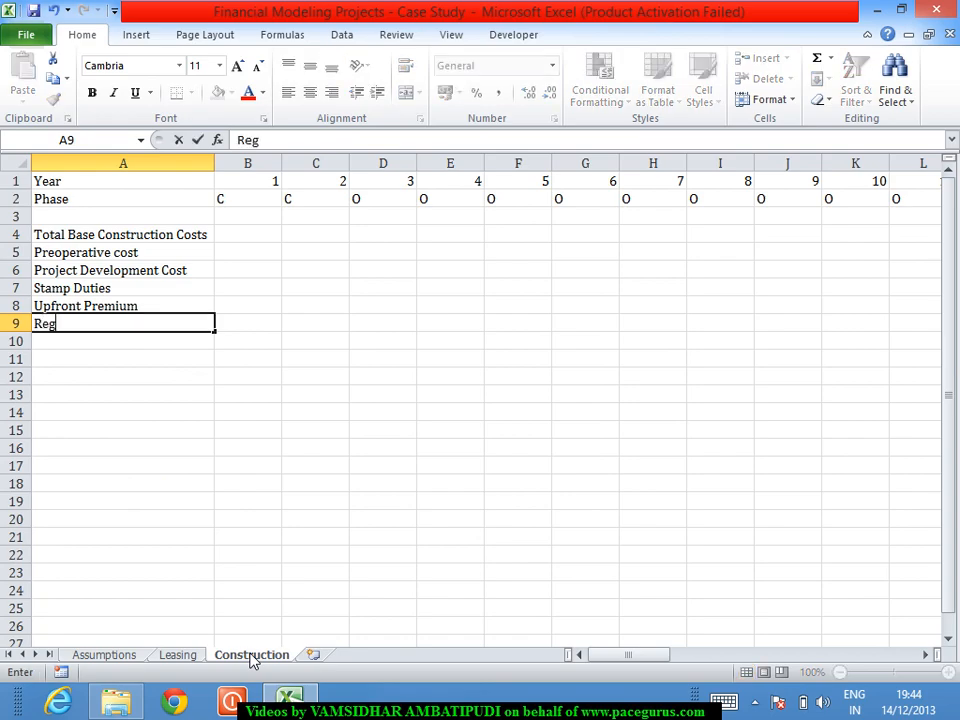
text(istration Ch)
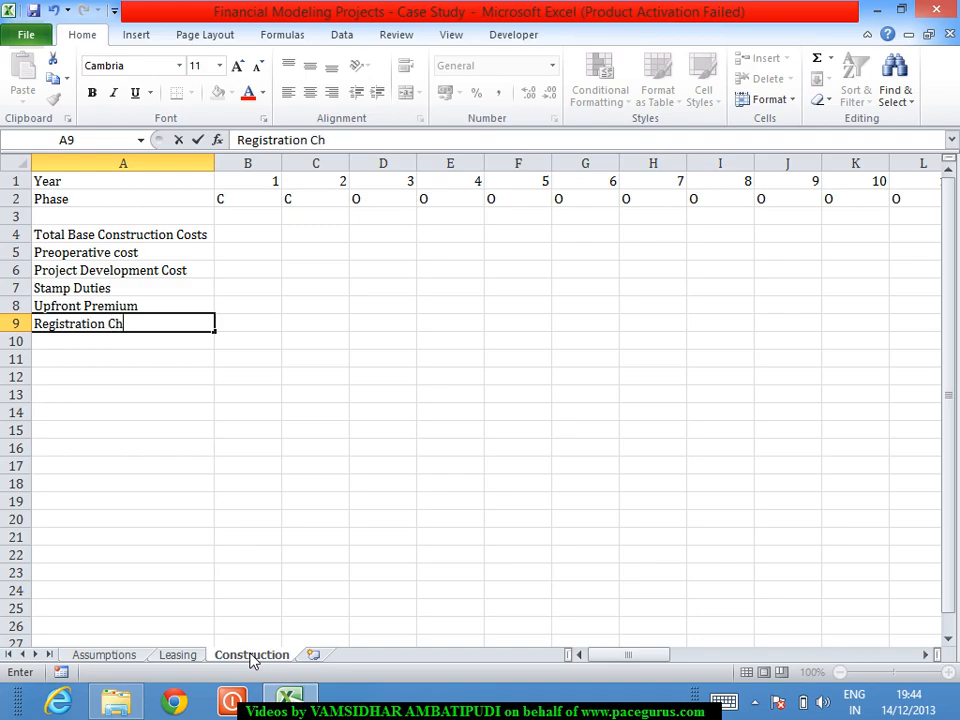
text(arges)
key(Return)
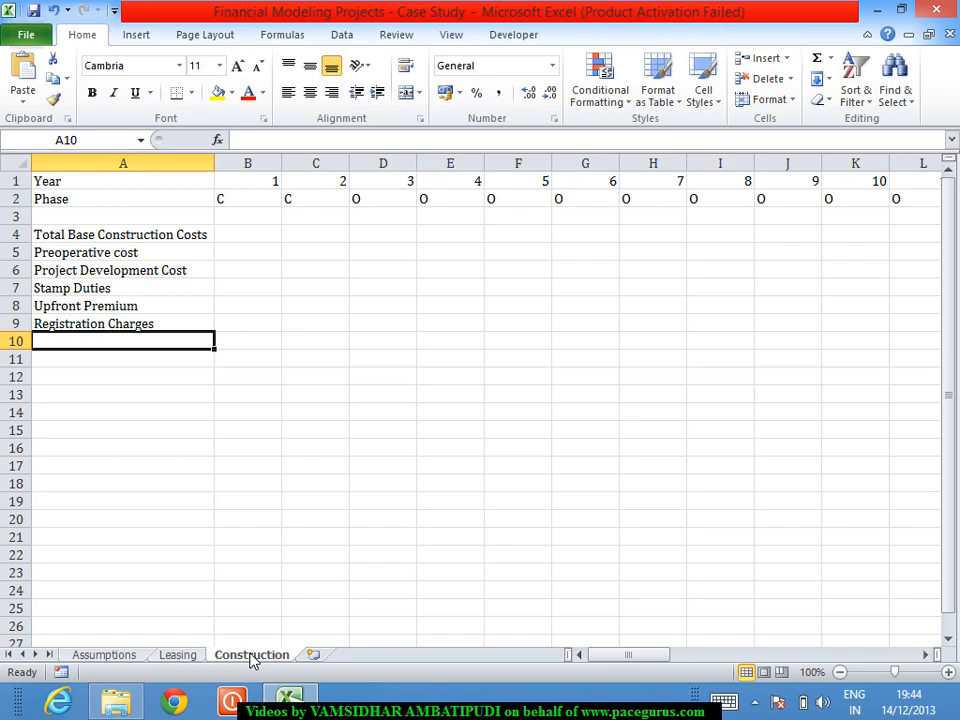
Look up the cost item after Registration Charges on the Assumptions sheet and enter "Insurance Charges" in cell A10 of the Construction sheet
click(128, 662)
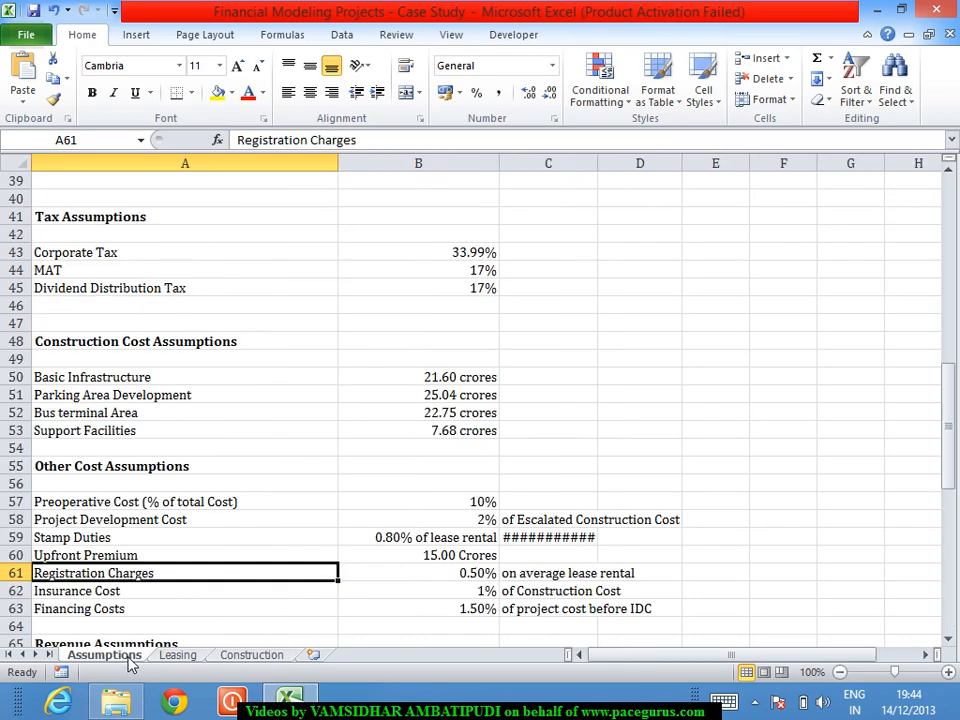
click(276, 657)
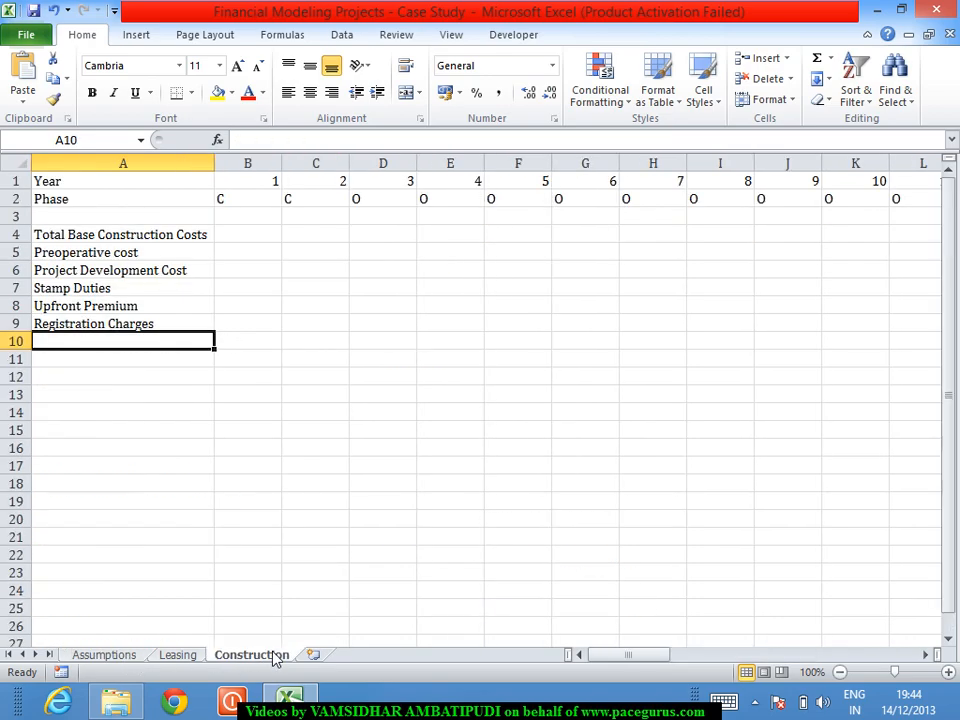
text(Ins)
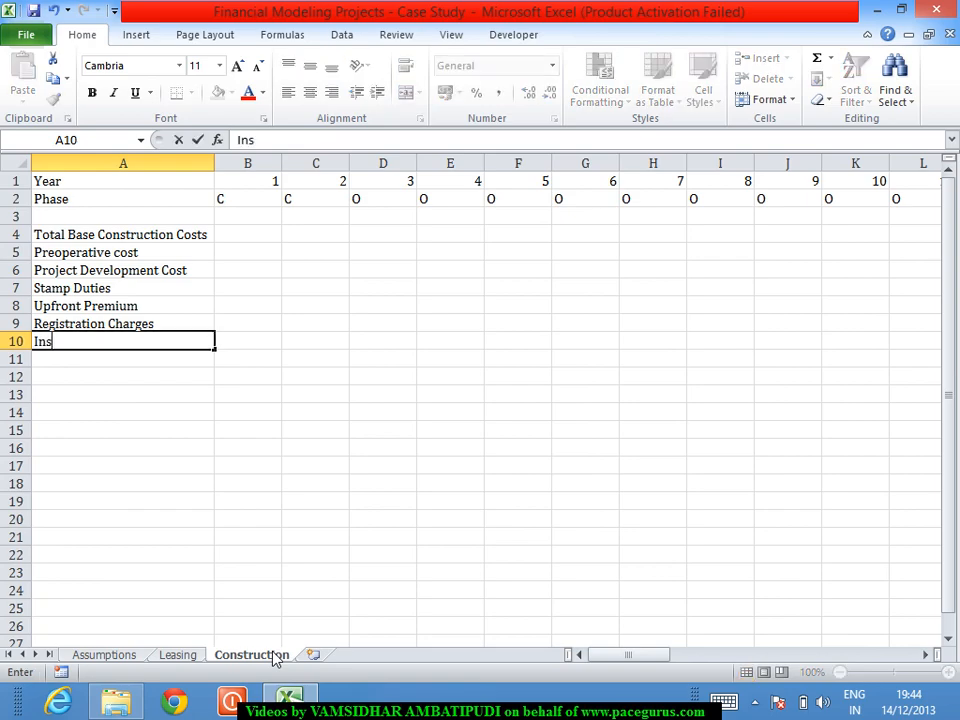
text(urance C)
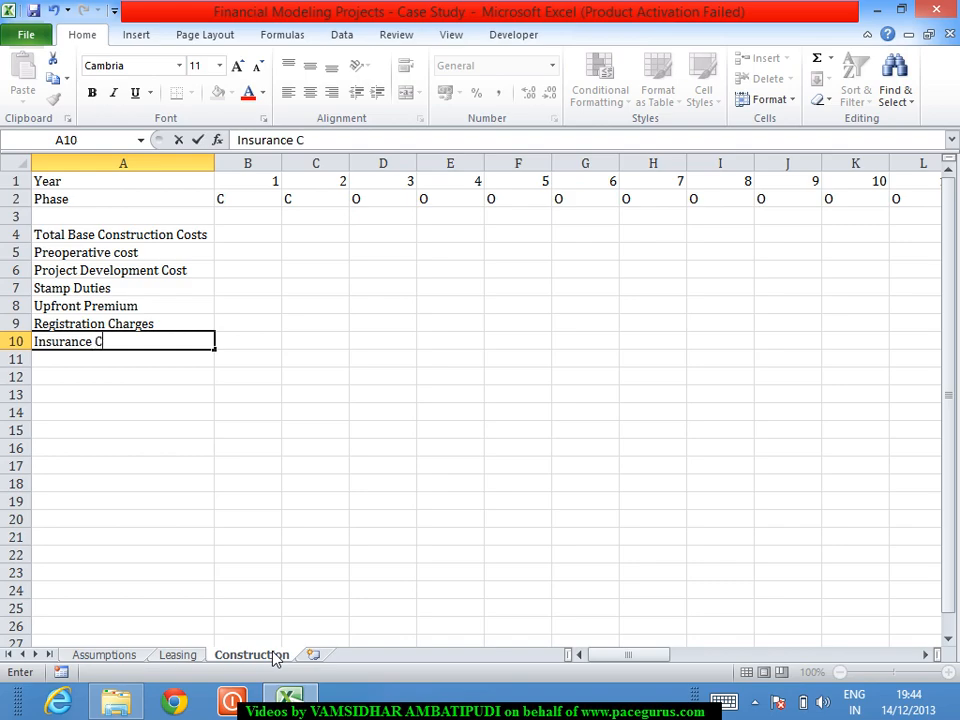
text(harges)
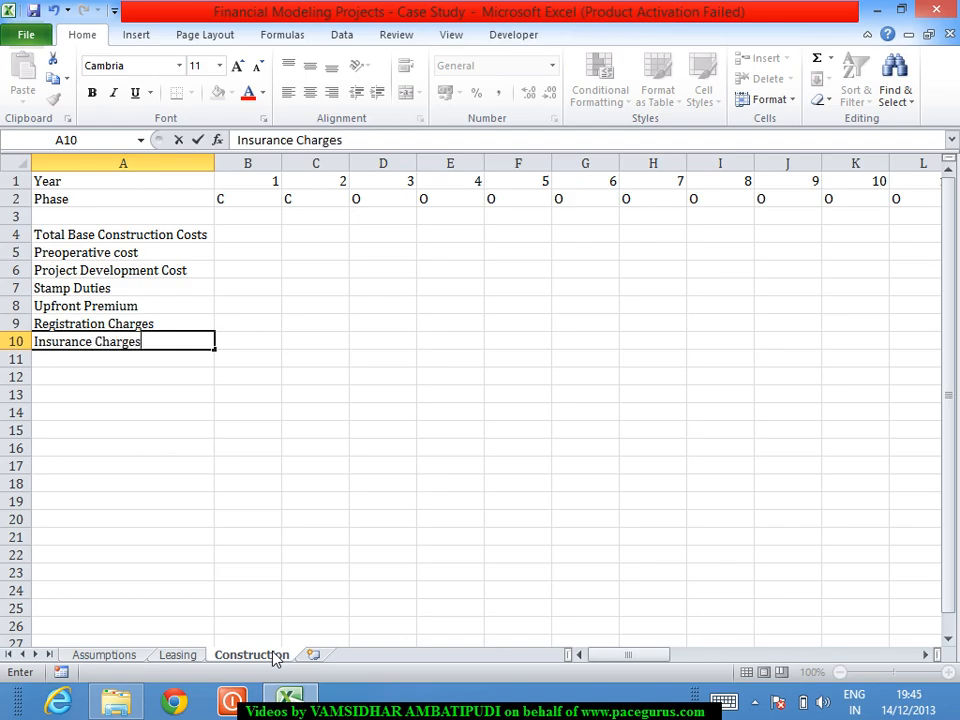
key(Return)
Enter "Finance Costs" in cell A11 of the Construction sheet as the last cost row label
text(Fin)
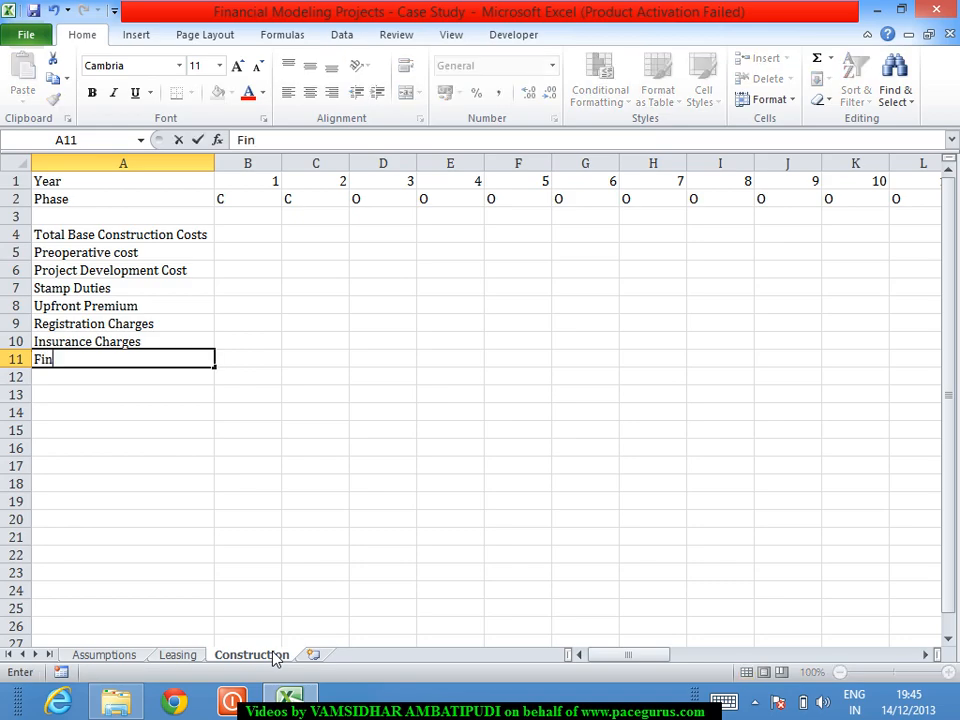
text(ance Costs)
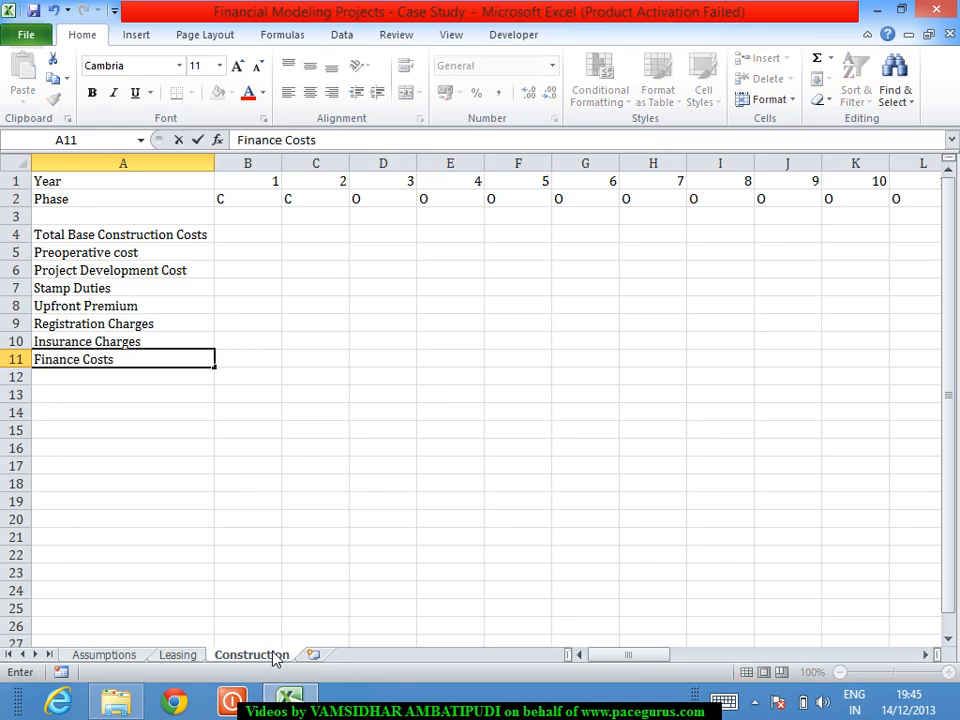
key(Return)
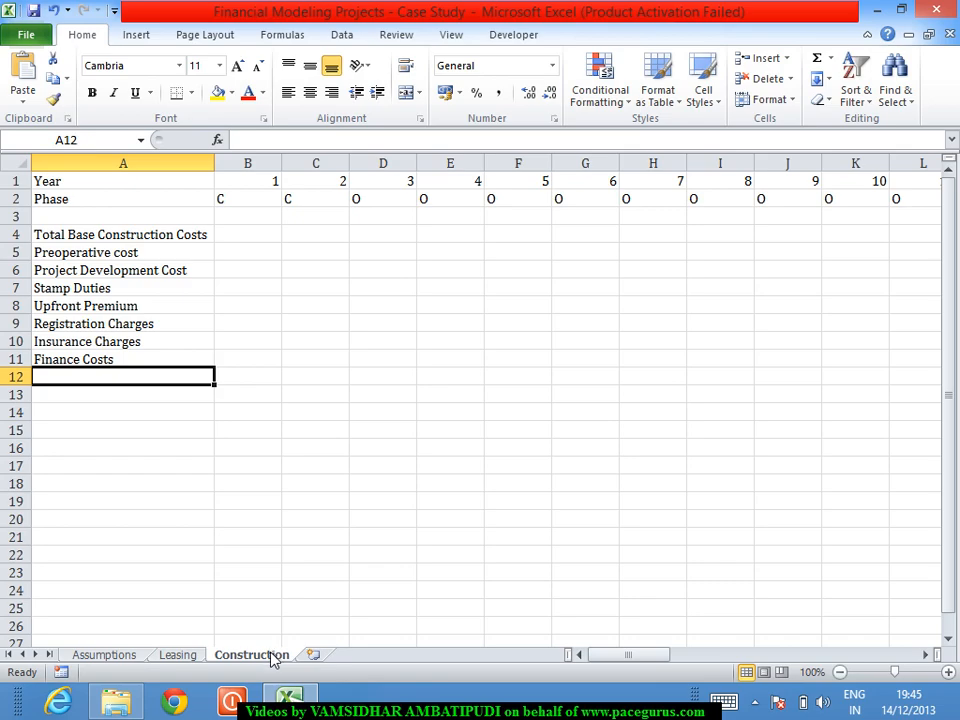
key(Up)
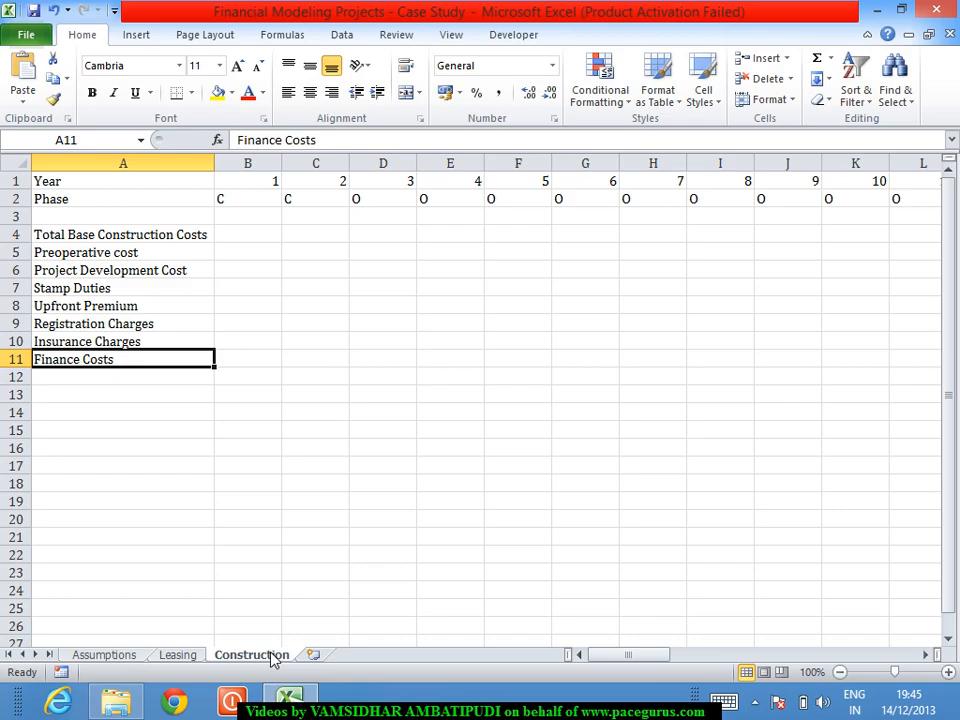
Examine the construction period and yearly work completion percentages on the Assumptions sheet against the Construction sheet's Total Base Construction Costs row
click(180, 656)
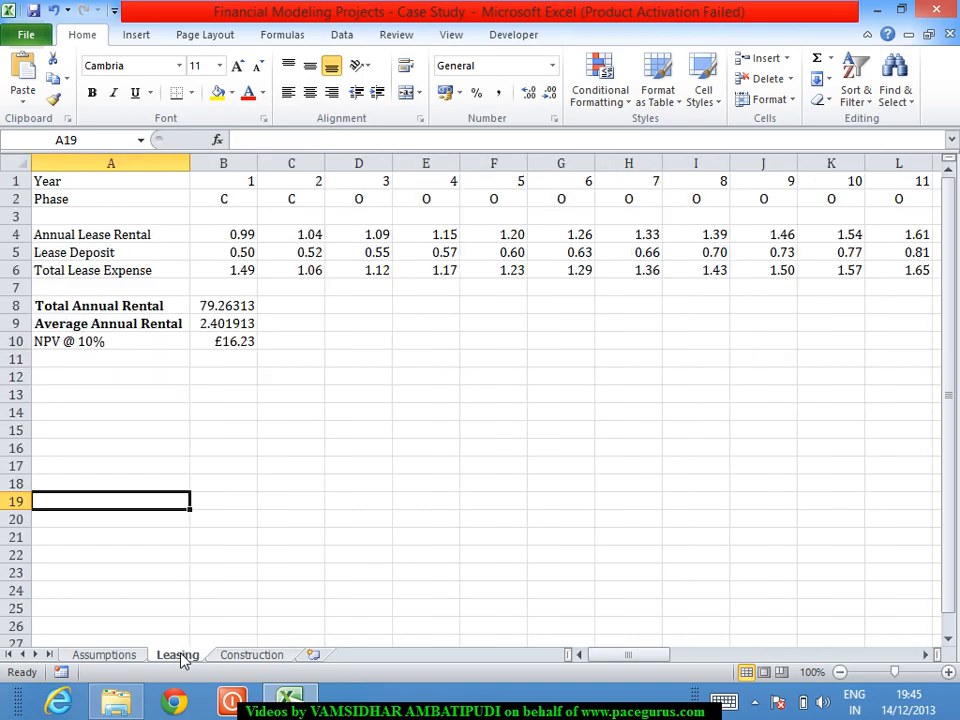
click(102, 658)
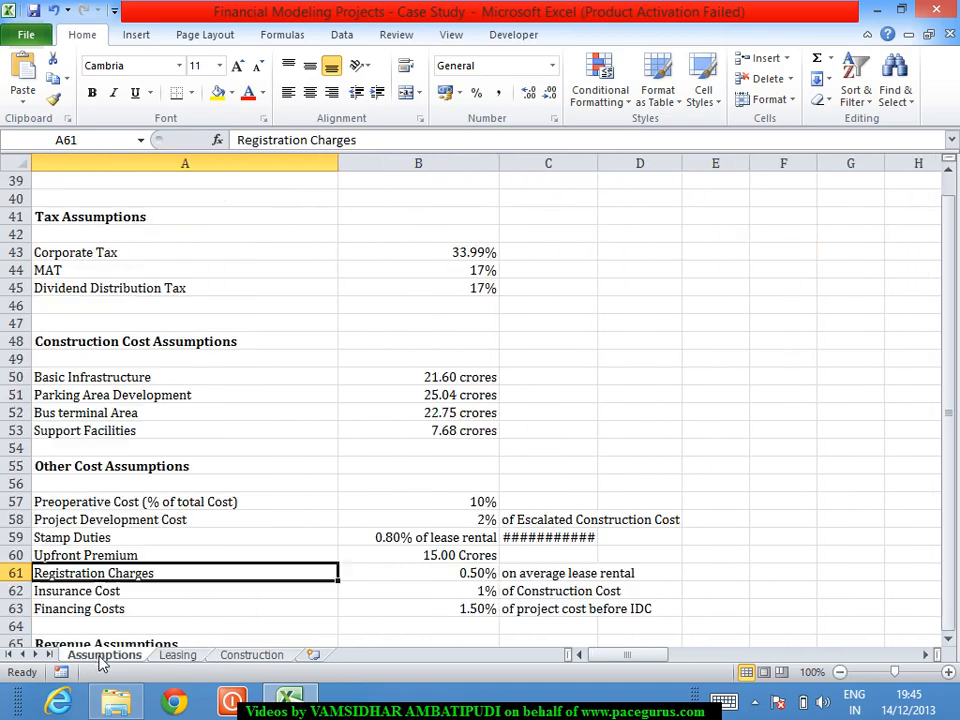
click(252, 655)
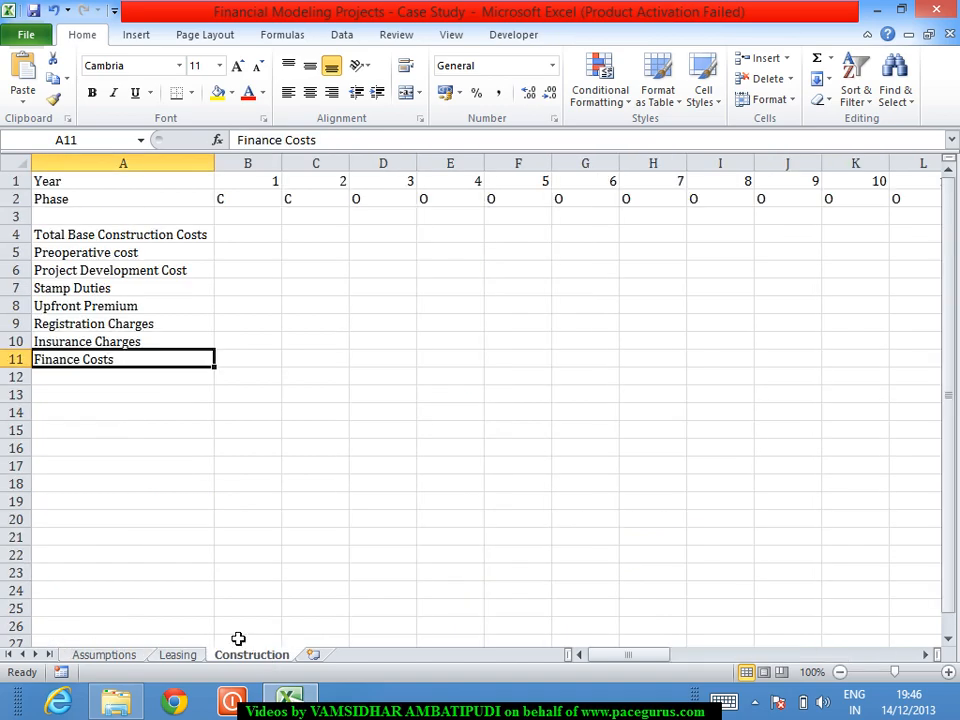
click(105, 656)
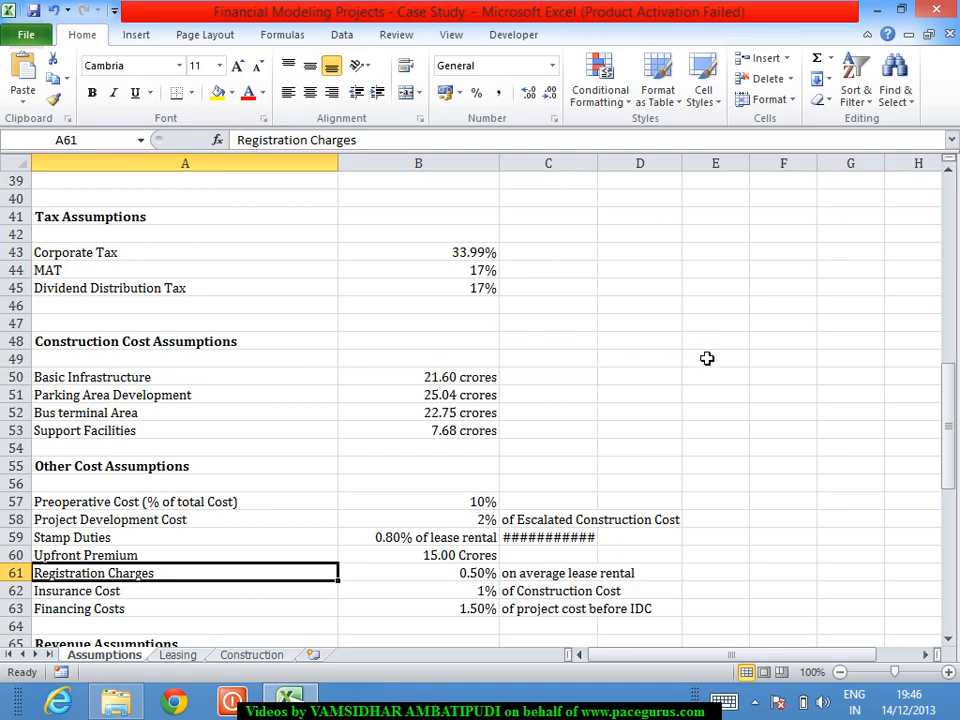
drag(952, 412, 930, 210)
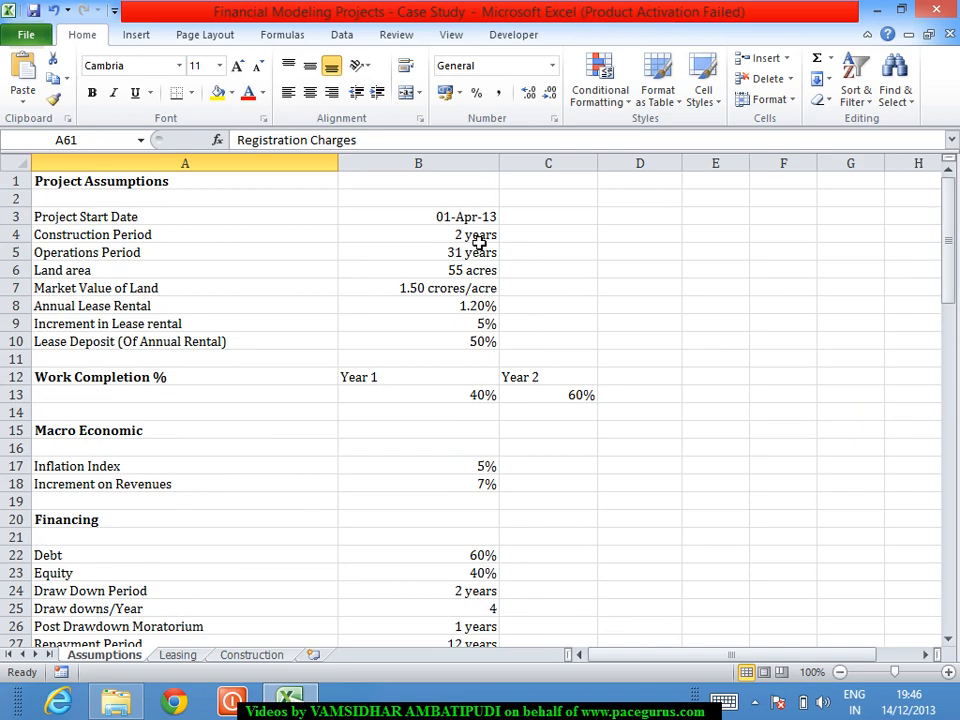
click(480, 240)
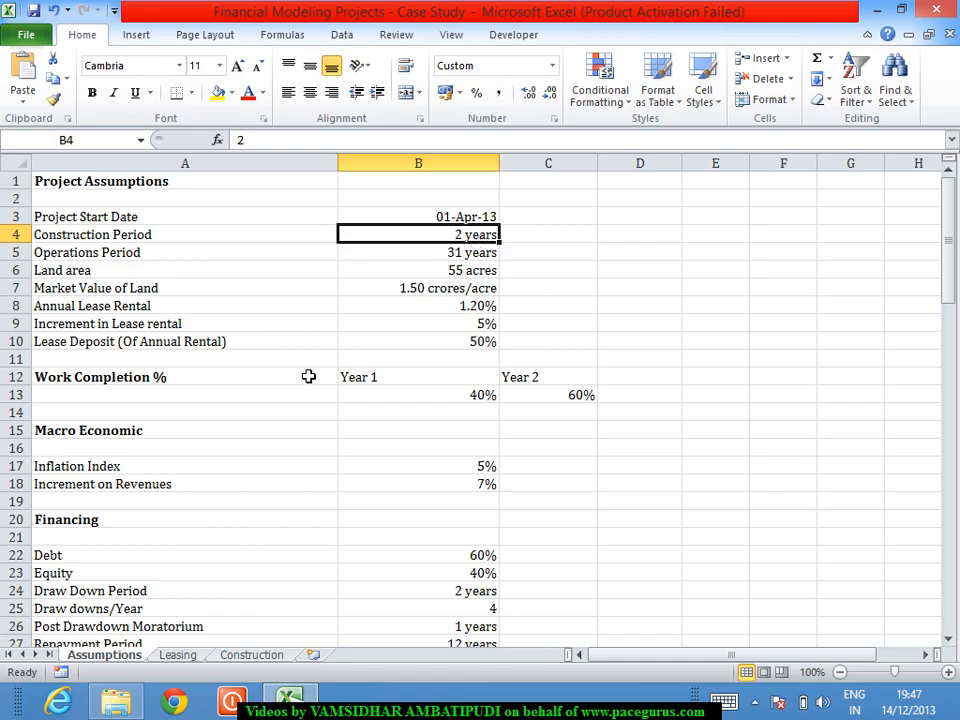
click(251, 656)
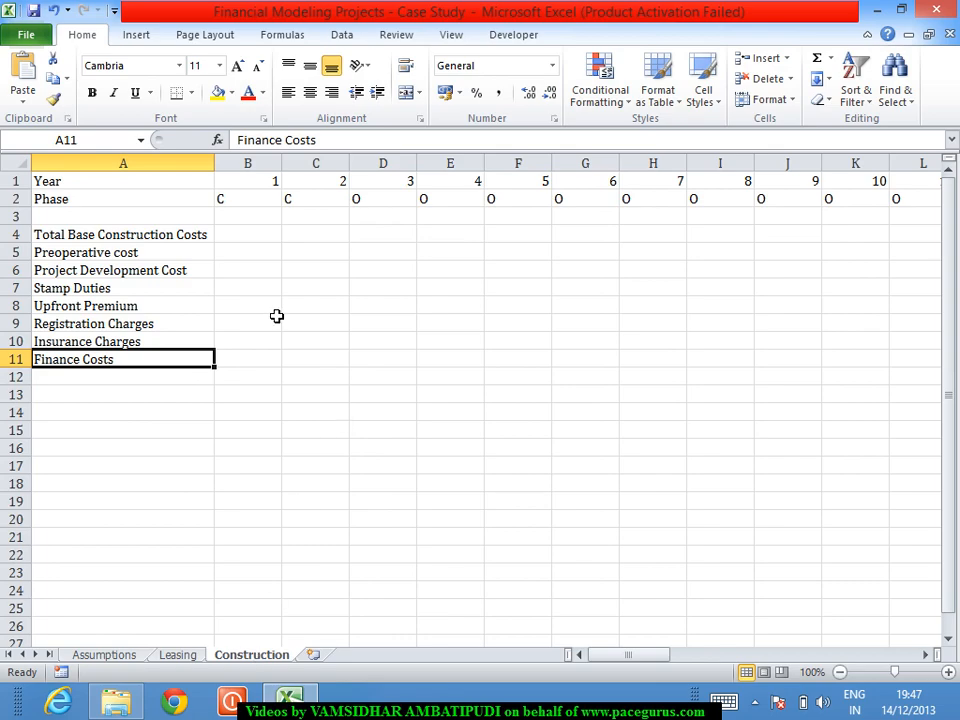
click(257, 238)
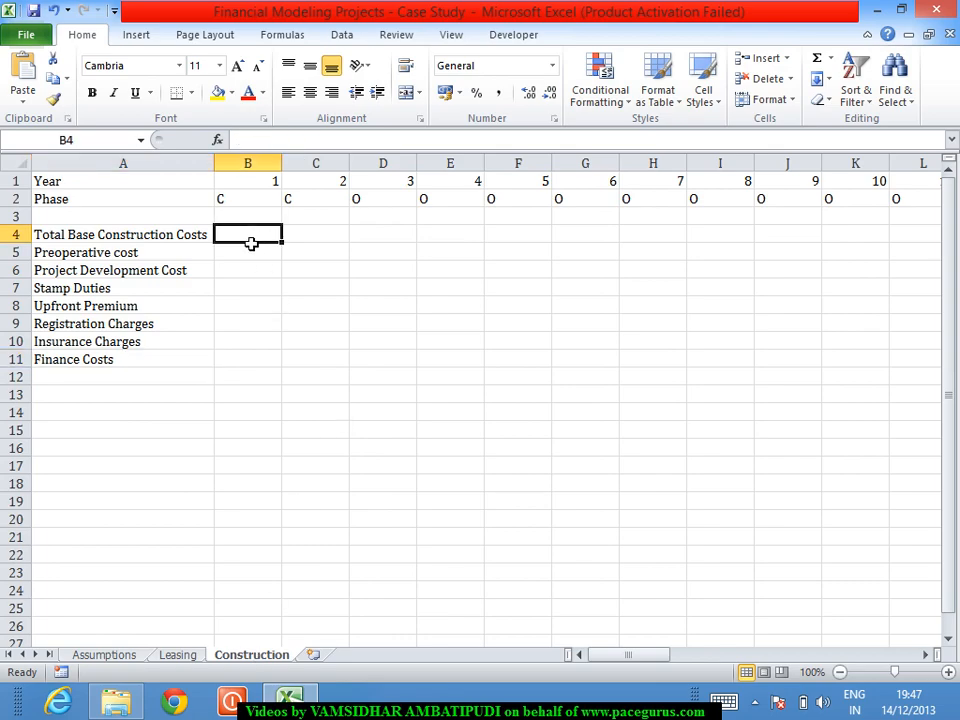
click(104, 656)
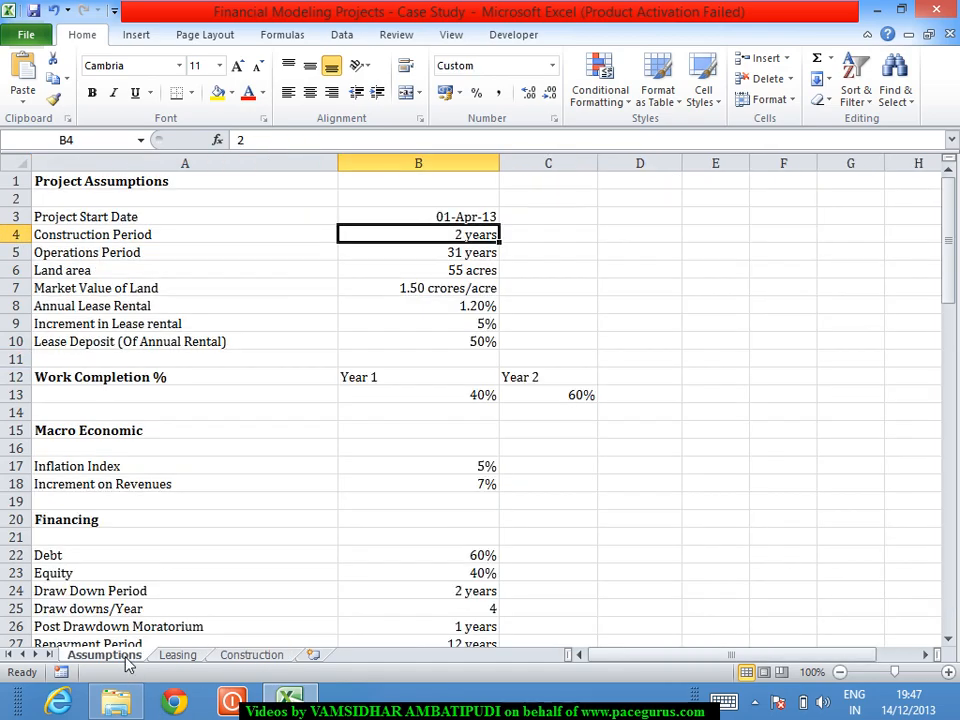
click(247, 658)
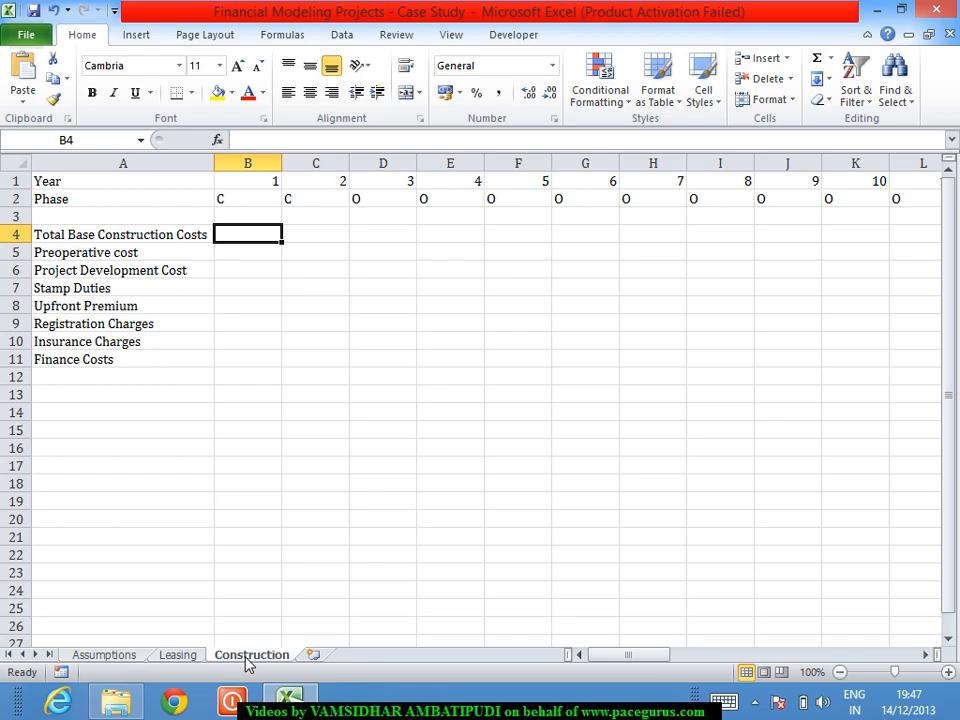
Review the construction cost amounts in B50:B53 and the Inflation Index in B17 on the Assumptions sheet
click(110, 656)
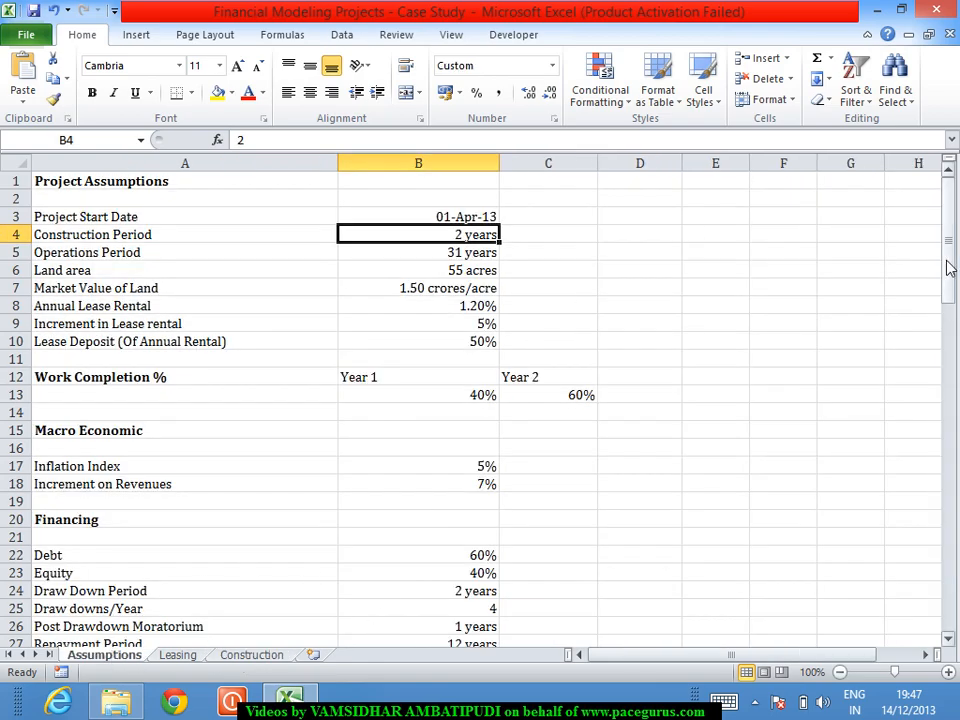
drag(950, 268, 958, 463)
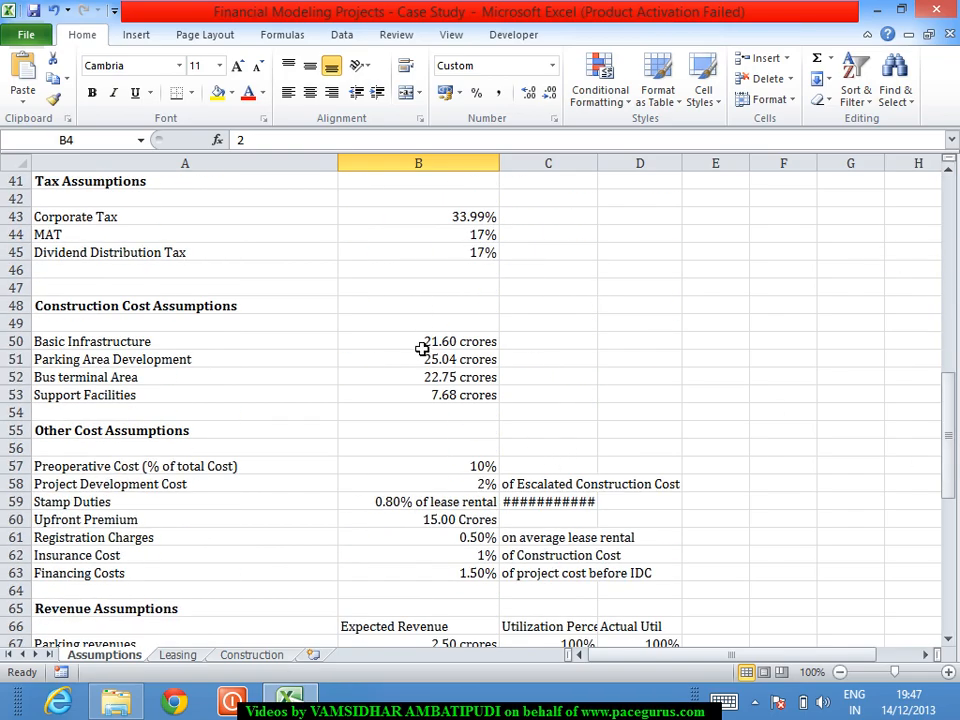
drag(422, 344, 422, 401)
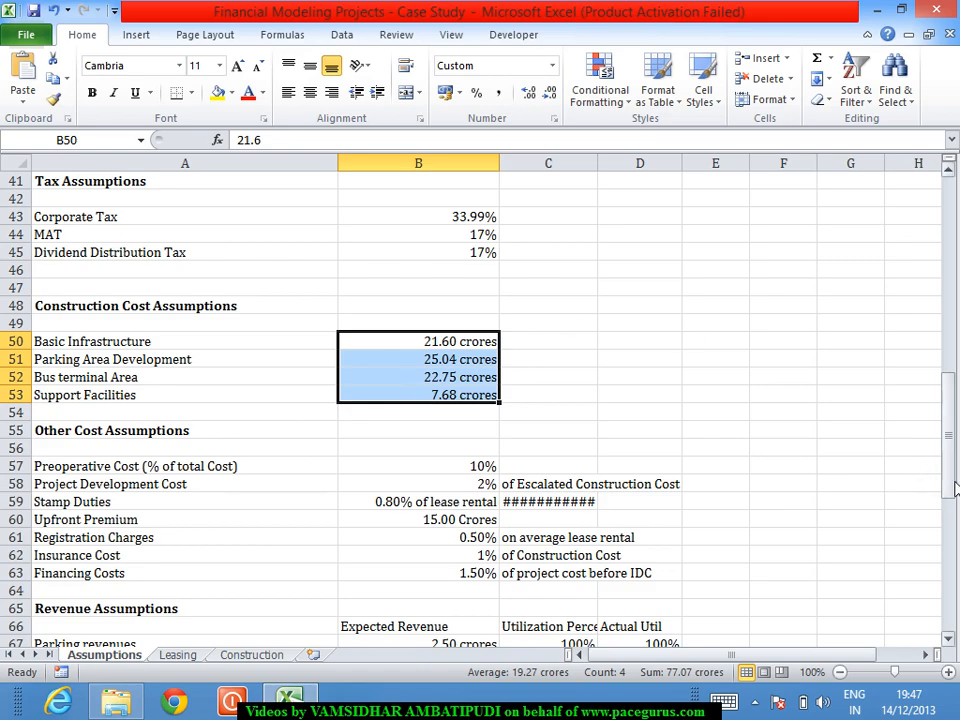
drag(950, 479, 941, 319)
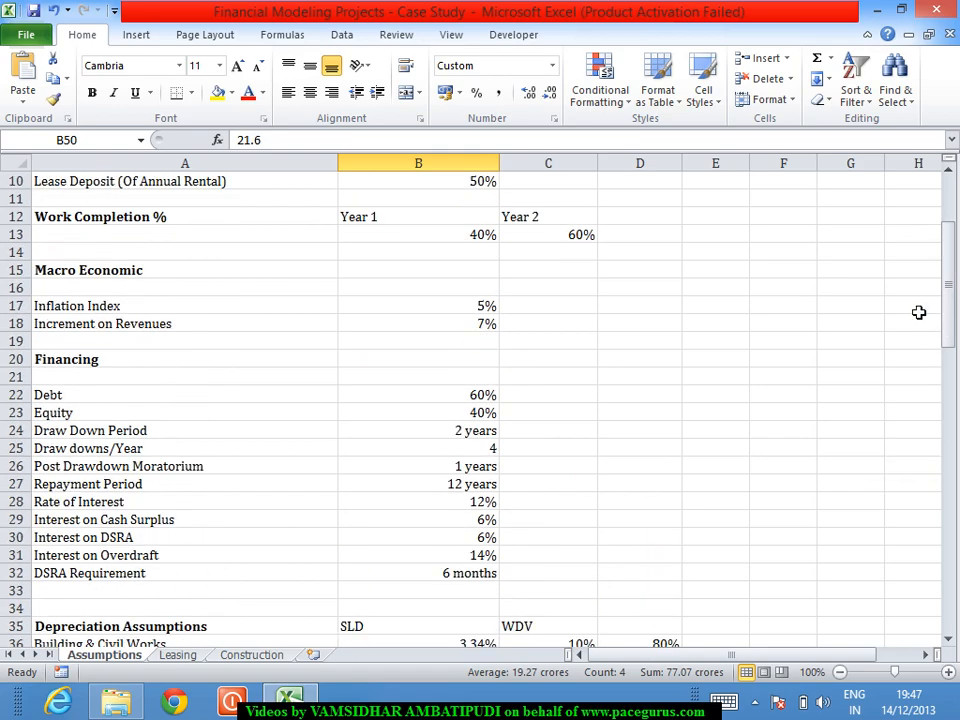
click(440, 291)
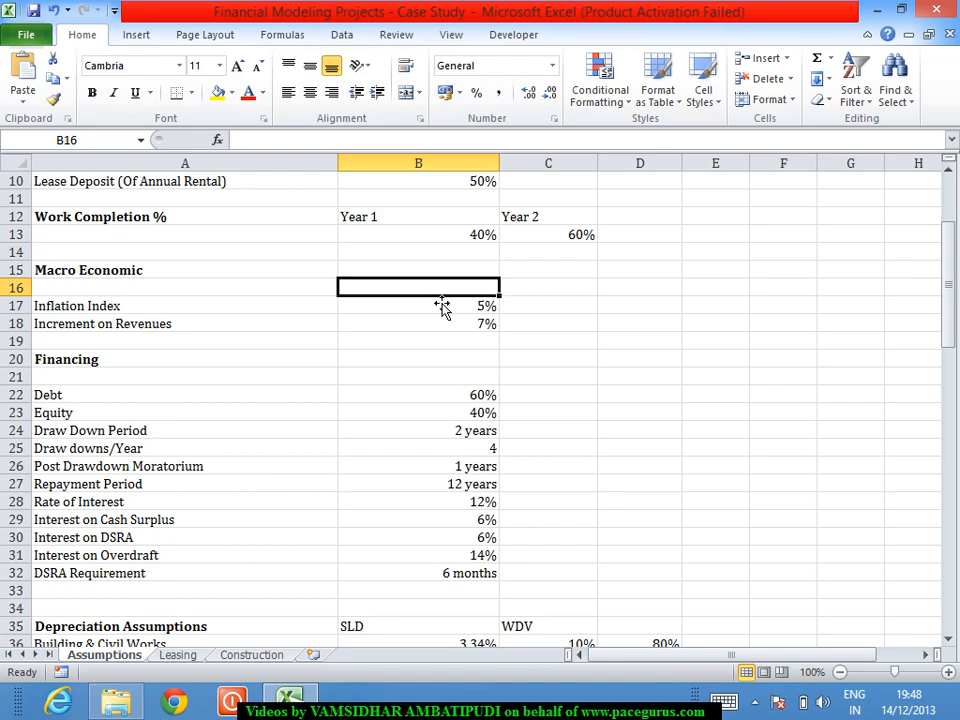
click(390, 312)
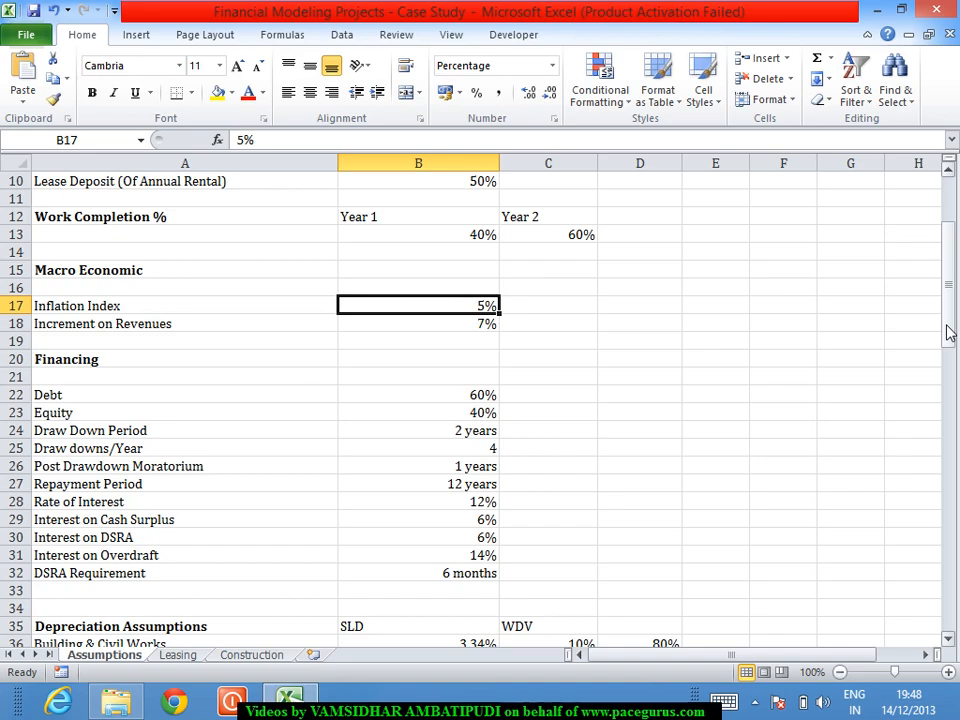
drag(950, 331, 957, 497)
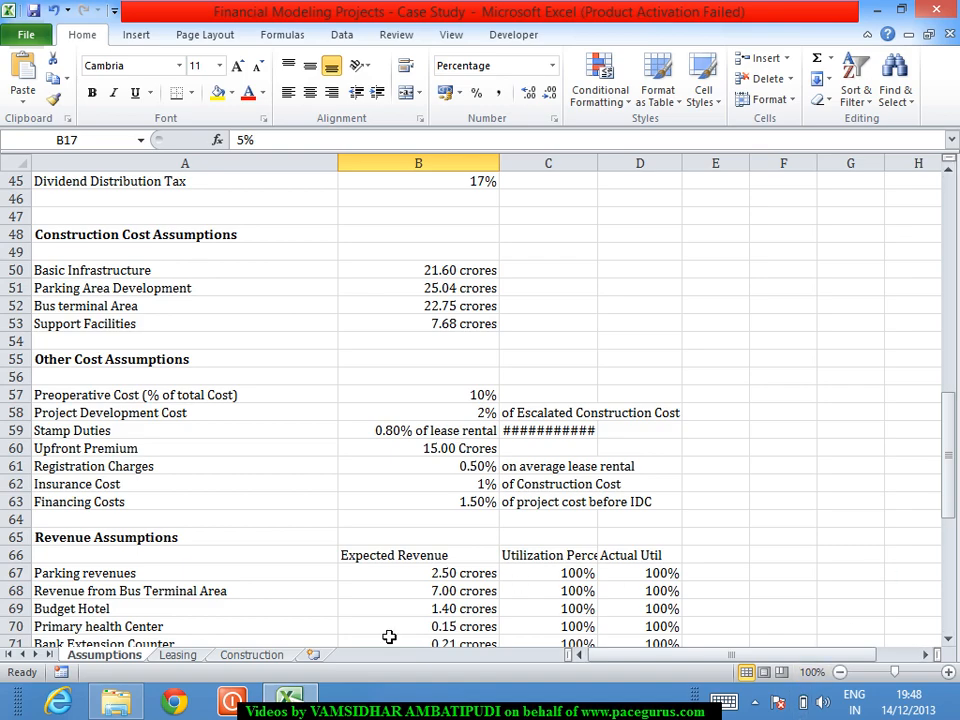
In cell B4 of the Construction sheet, start a formula with SUM(Assumptions!$B$50:$B$53) to total the base construction costs
click(262, 656)
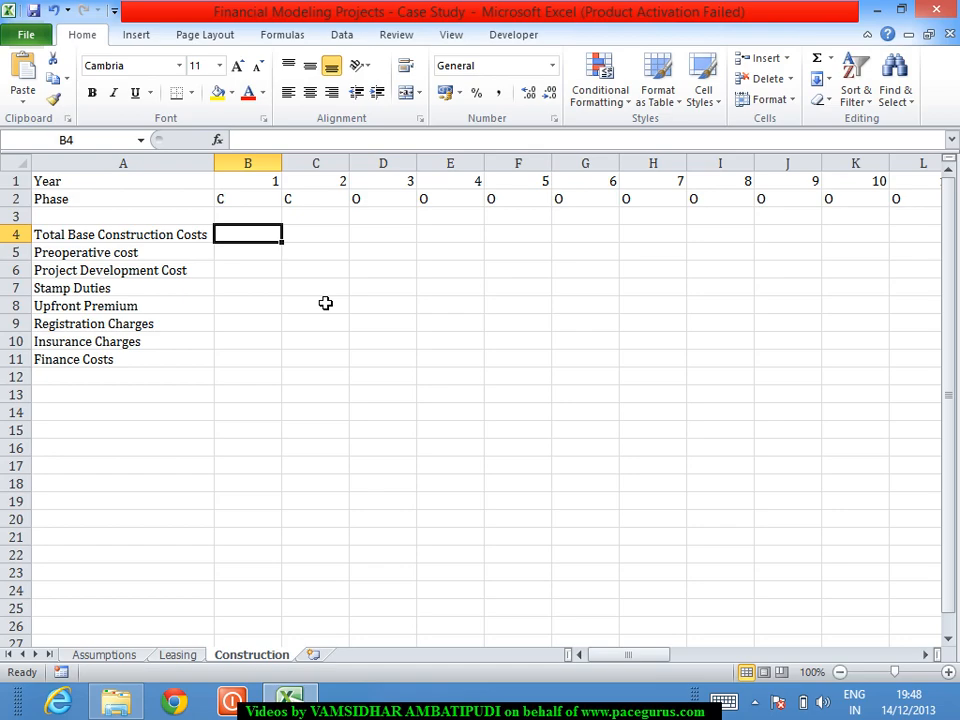
text(=)
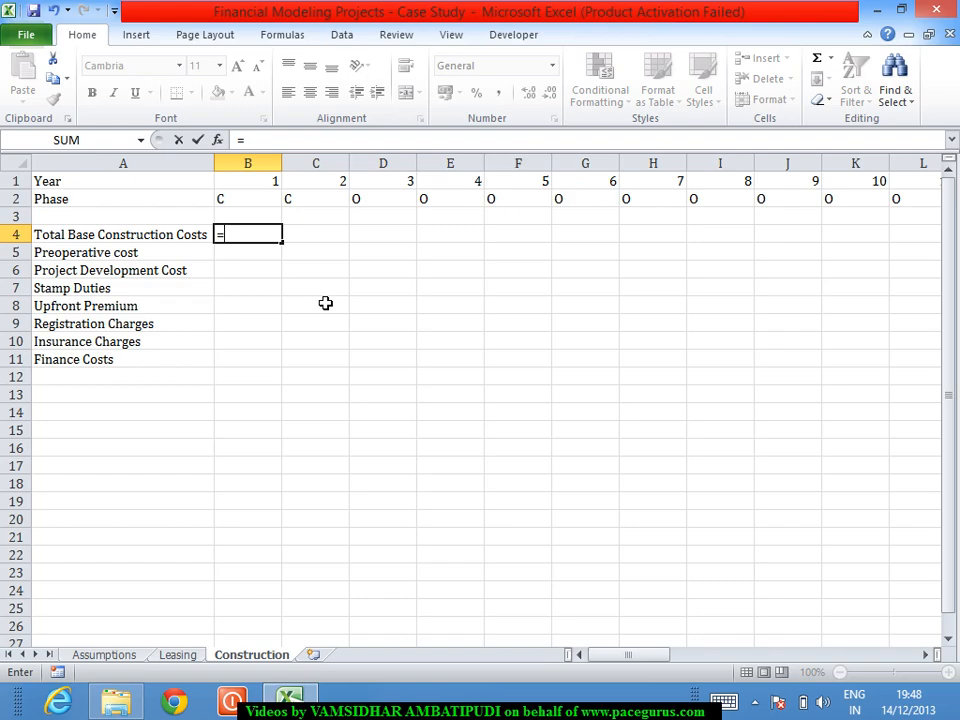
text(Su)
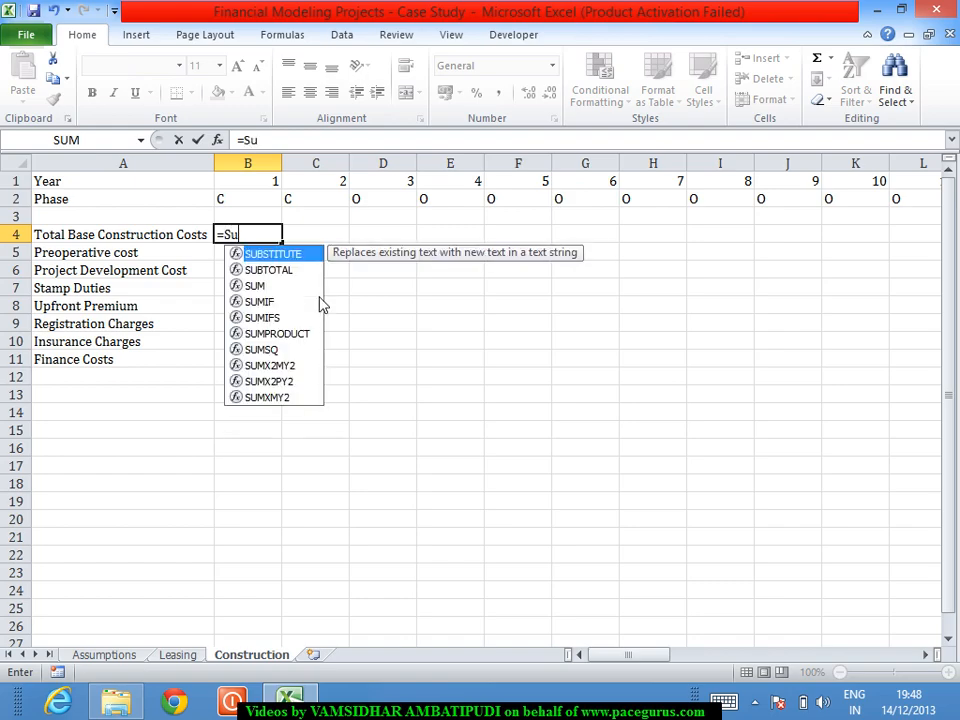
text(m)
key(Tab)
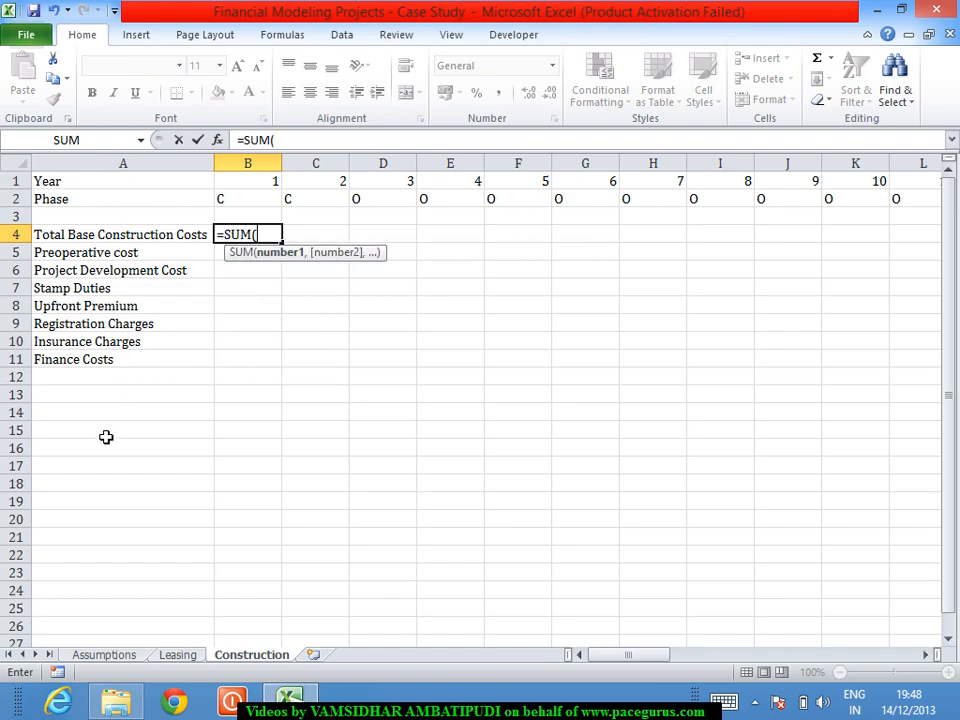
click(104, 655)
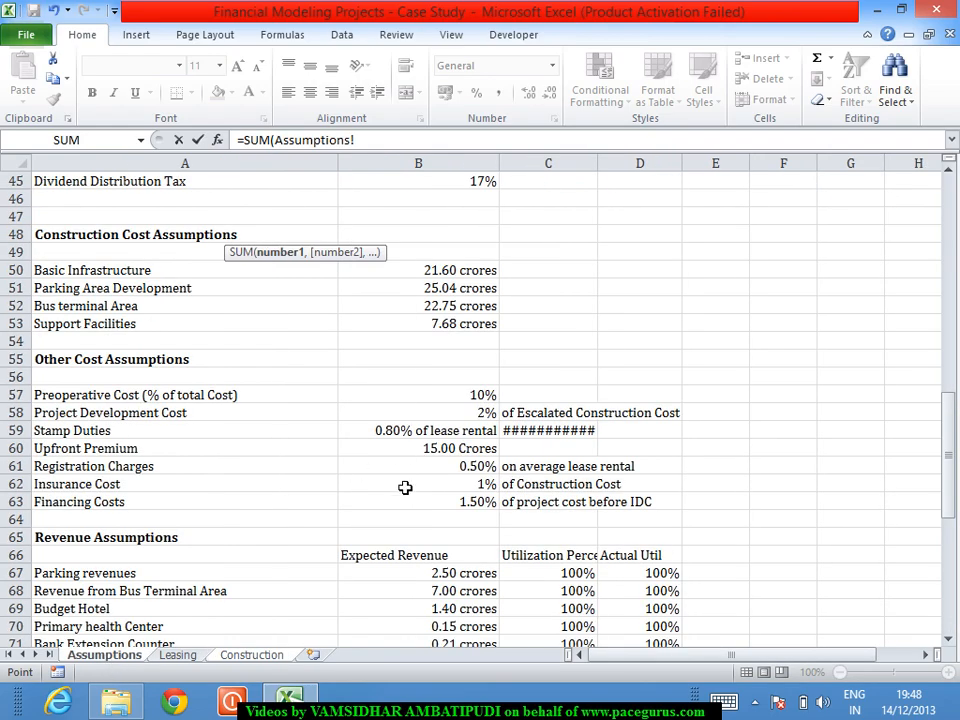
drag(439, 272, 455, 328)
key(F4)
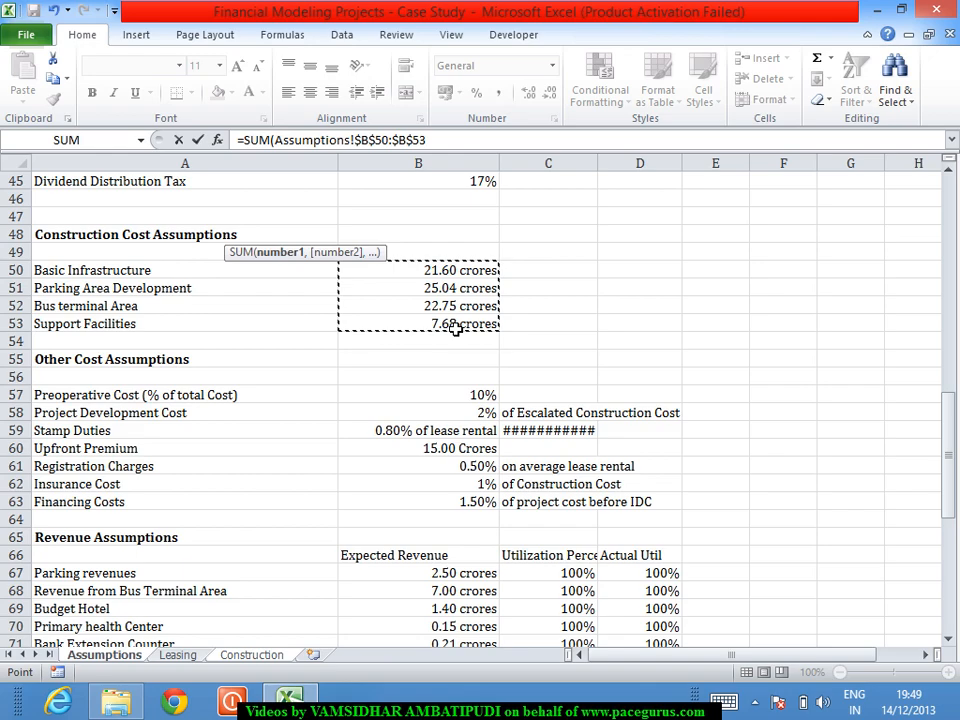
text())
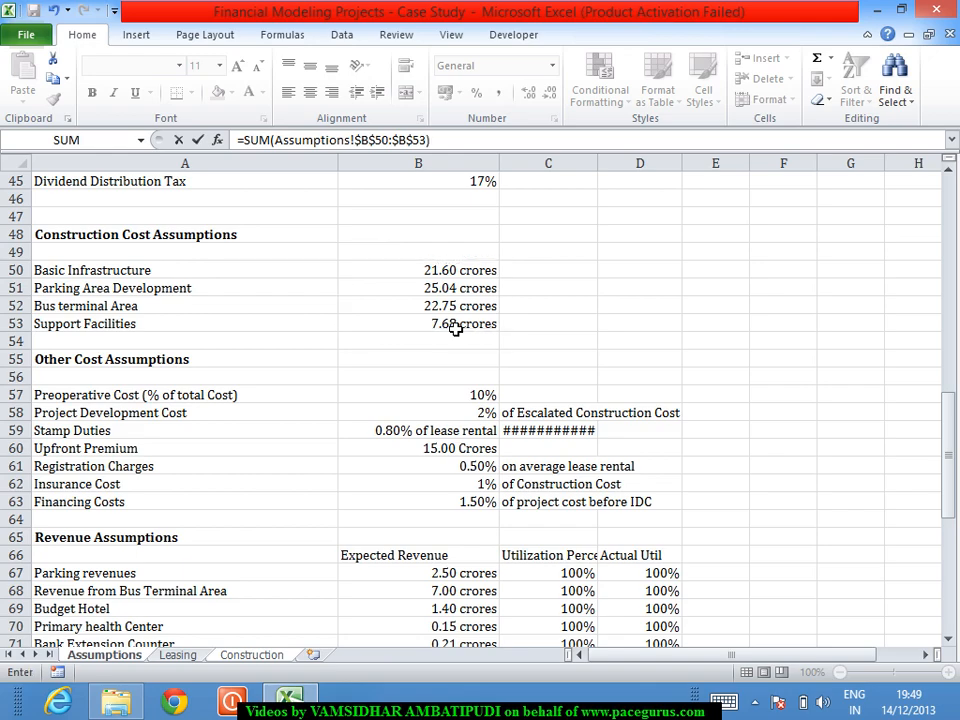
Multiply the summed construction costs by the Year 1 work completion percentage in Assumptions!B13
text(*)
drag(952, 500, 916, 306)
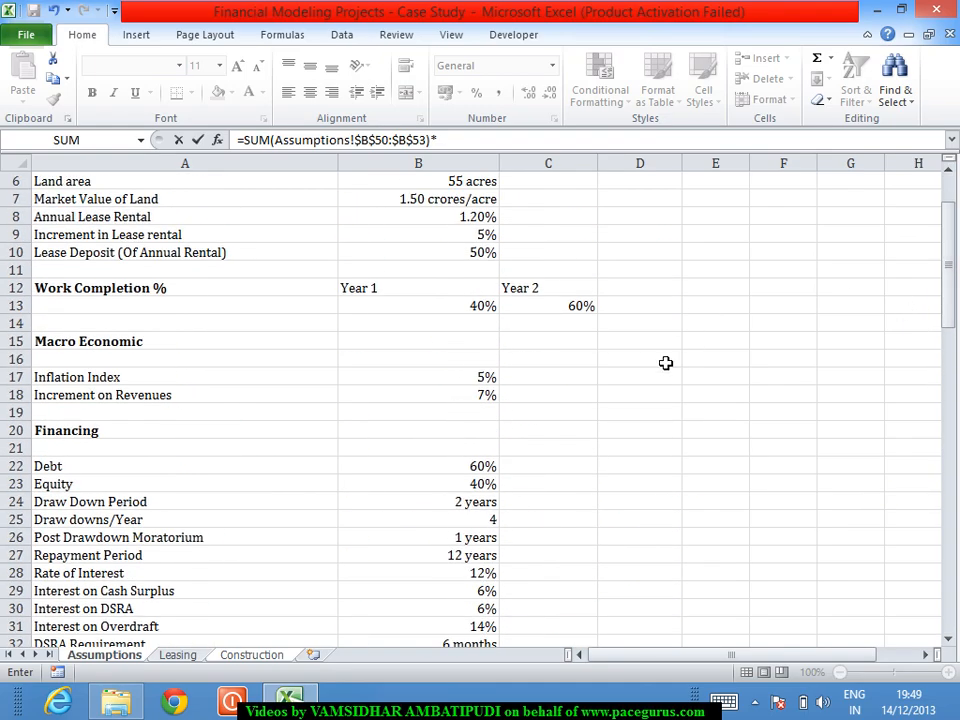
click(470, 310)
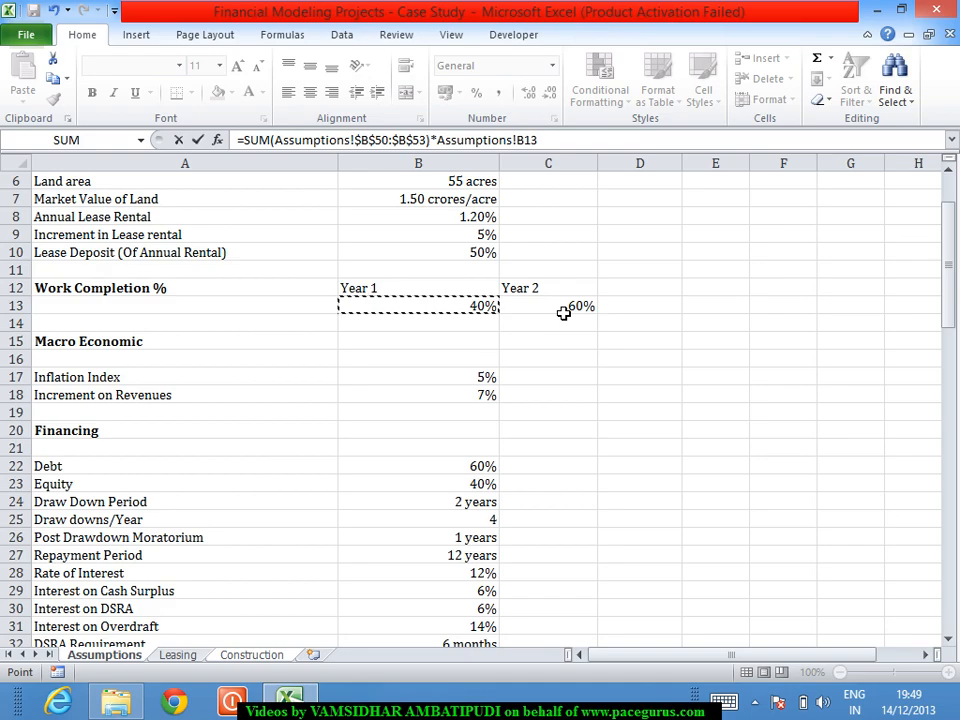
Complete the B4 formula by multiplying by the inflation factor (1+Assumptions!$B$17)^(Construction!B1-1)
text(*)
text((1+)
click(471, 379)
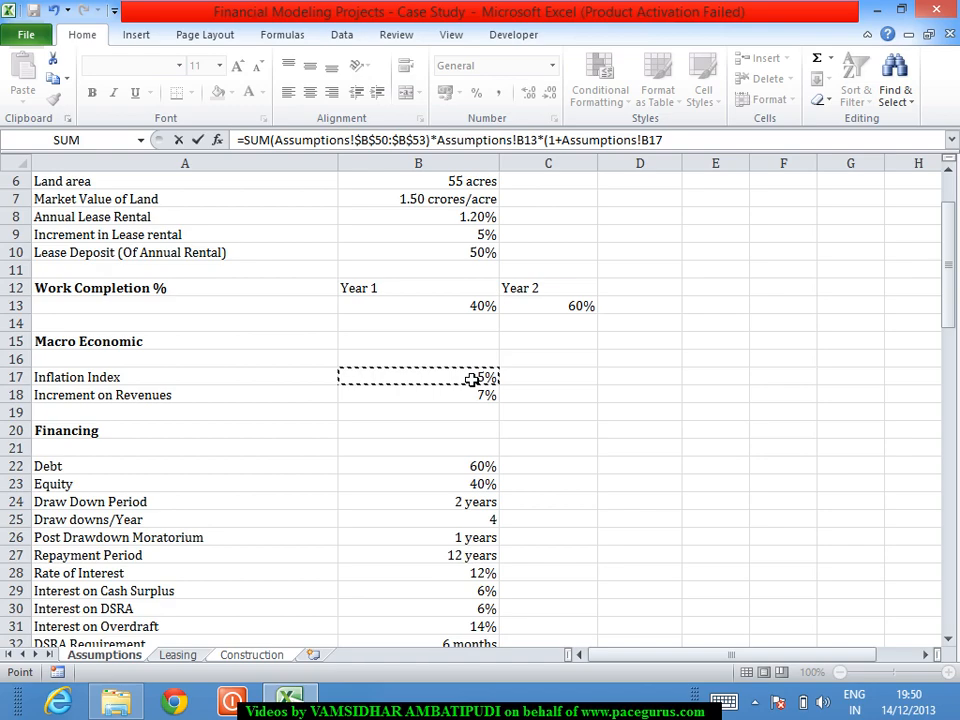
key(F4)
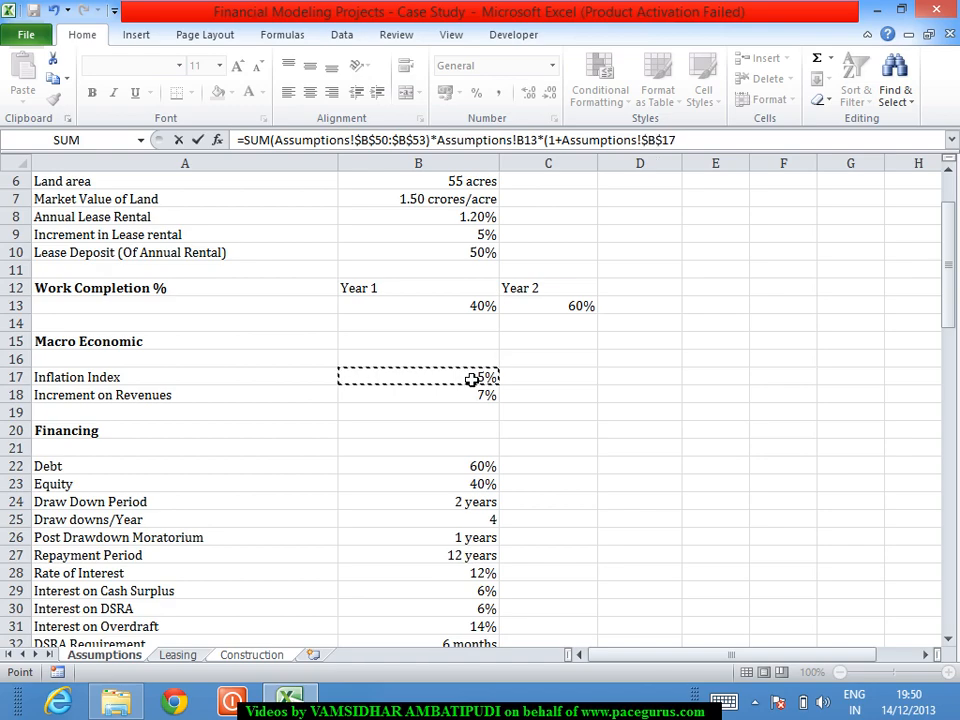
text()^()
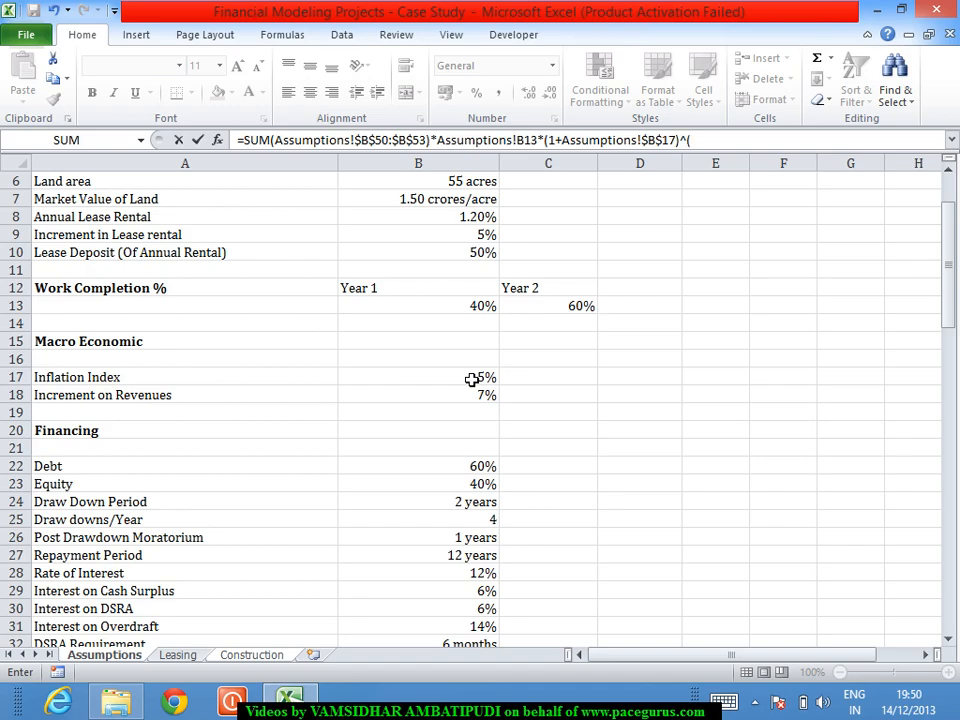
click(272, 656)
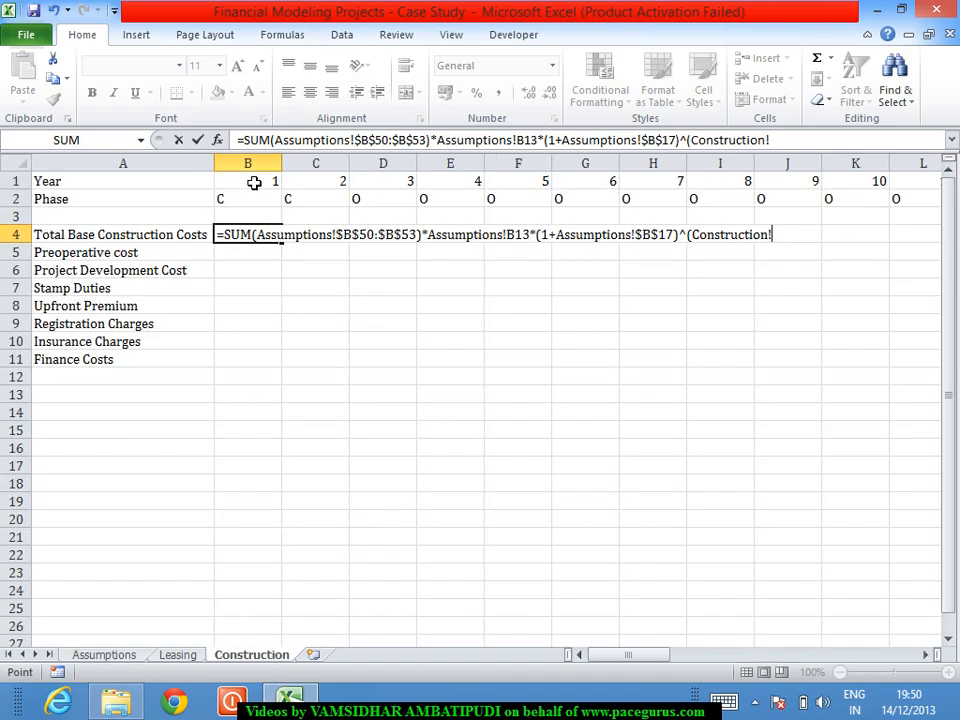
click(254, 183)
text(-1))
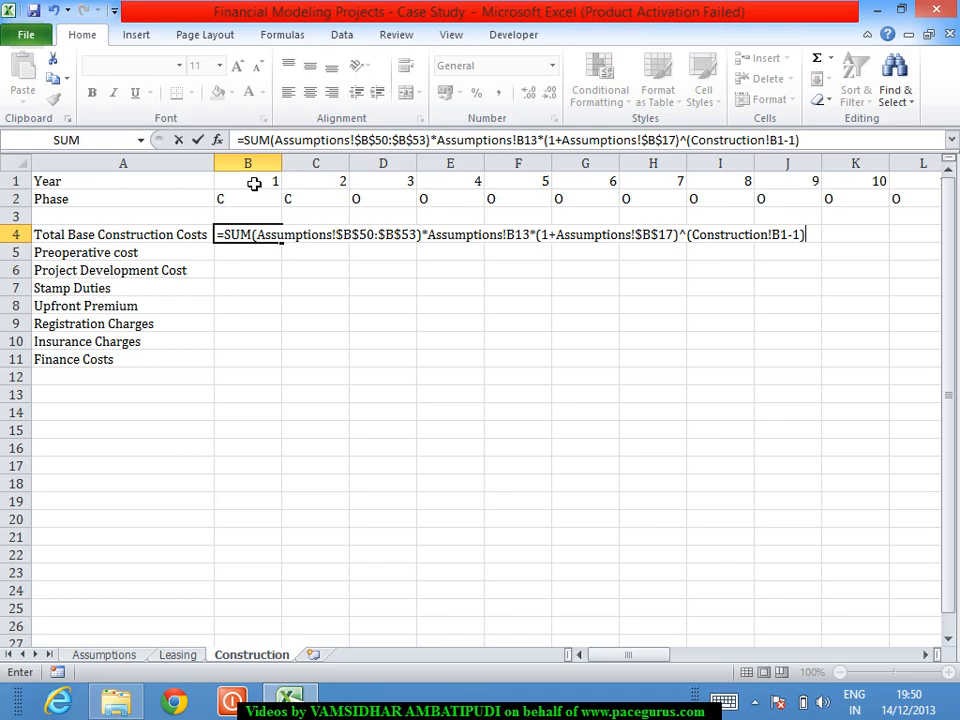
key(Return)
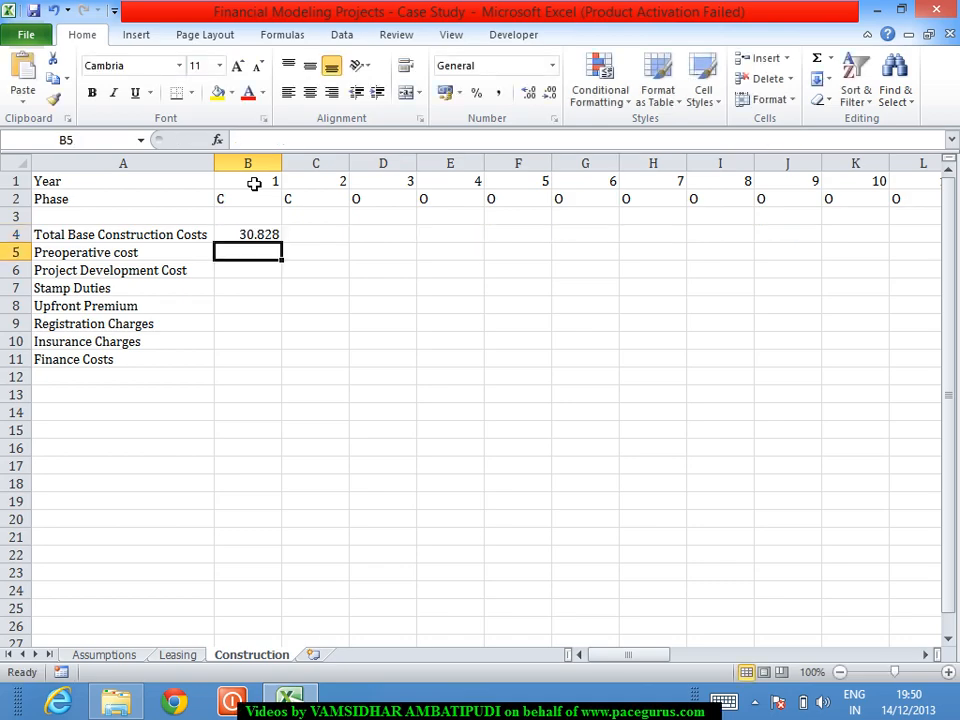
Copy the Total Base Construction Costs formula from B4 across to E4
click(250, 235)
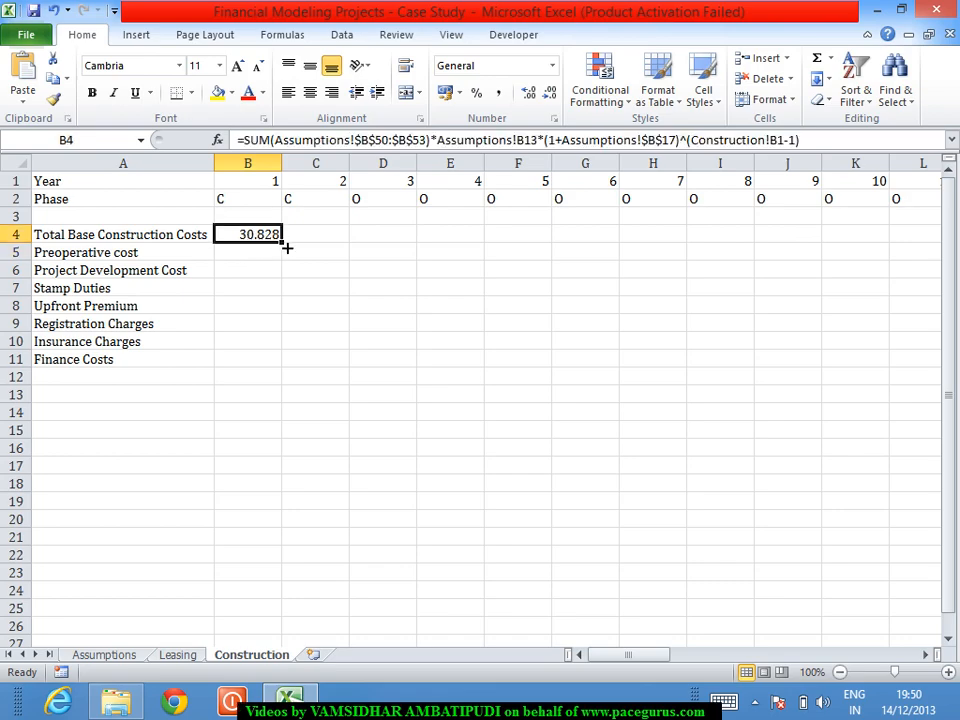
drag(287, 247, 468, 253)
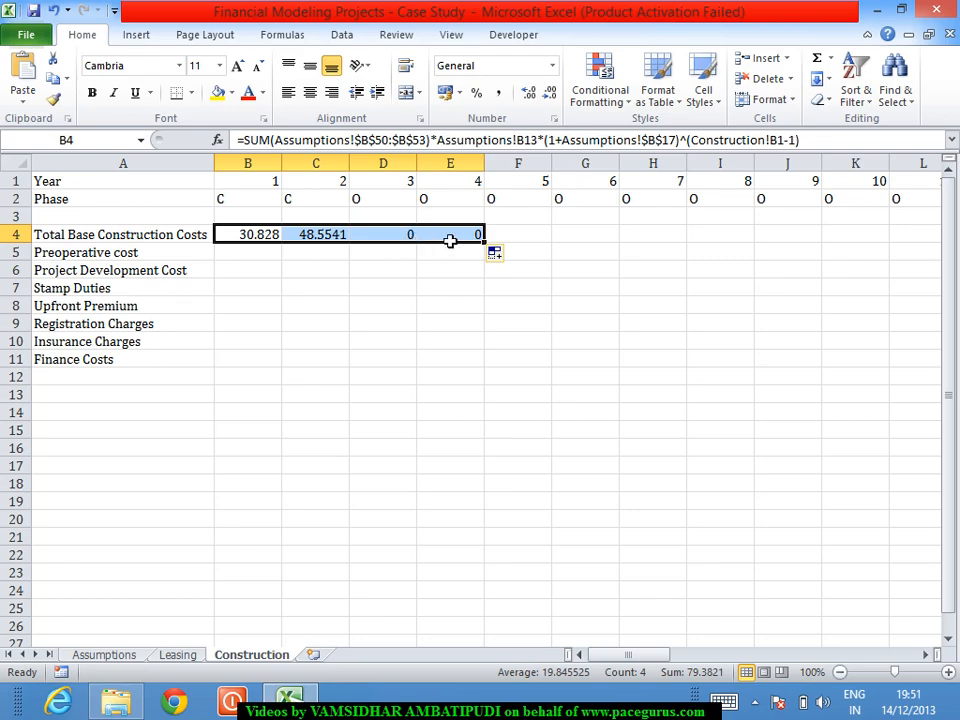
right_click(244, 238)
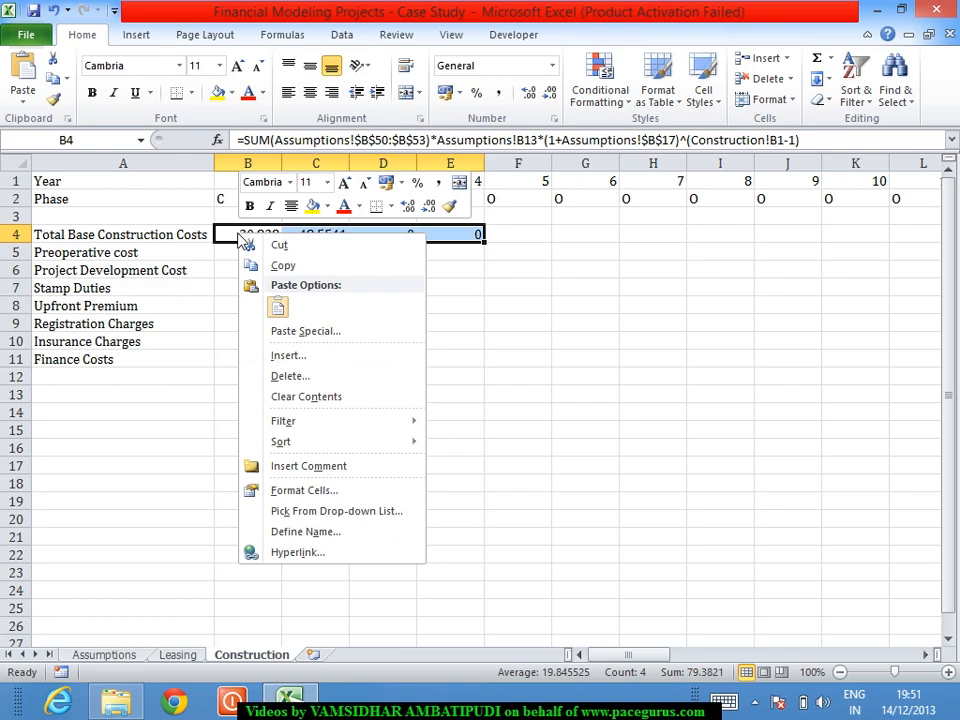
click(235, 238)
Wrap the B4 formula in an IF that calculates the cost when B2="C" and otherwise returns an empty string
click(235, 237)
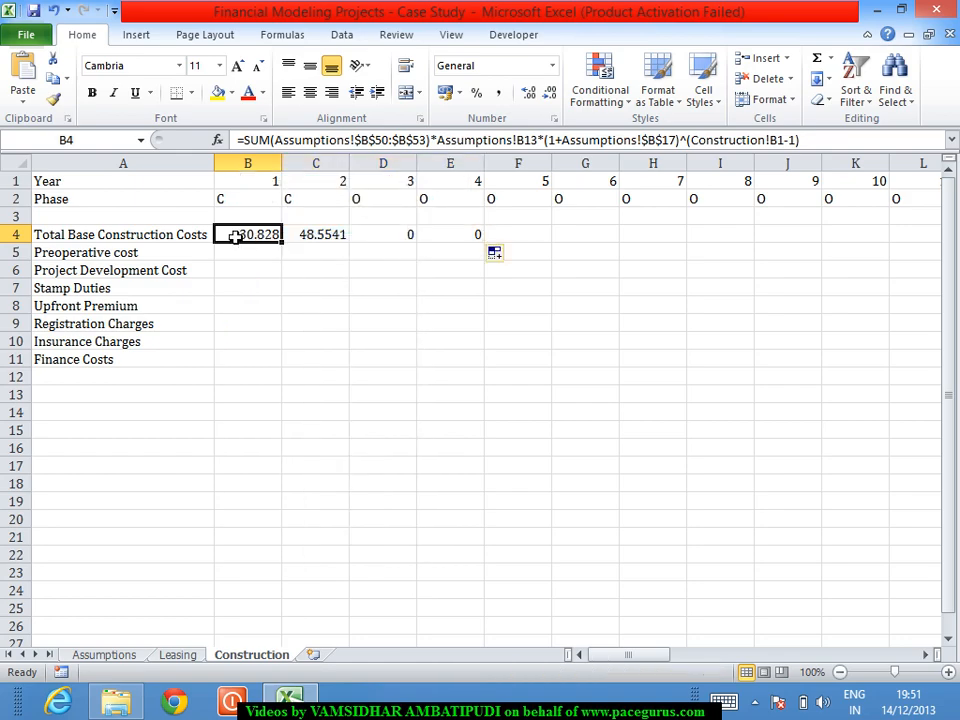
click(243, 147)
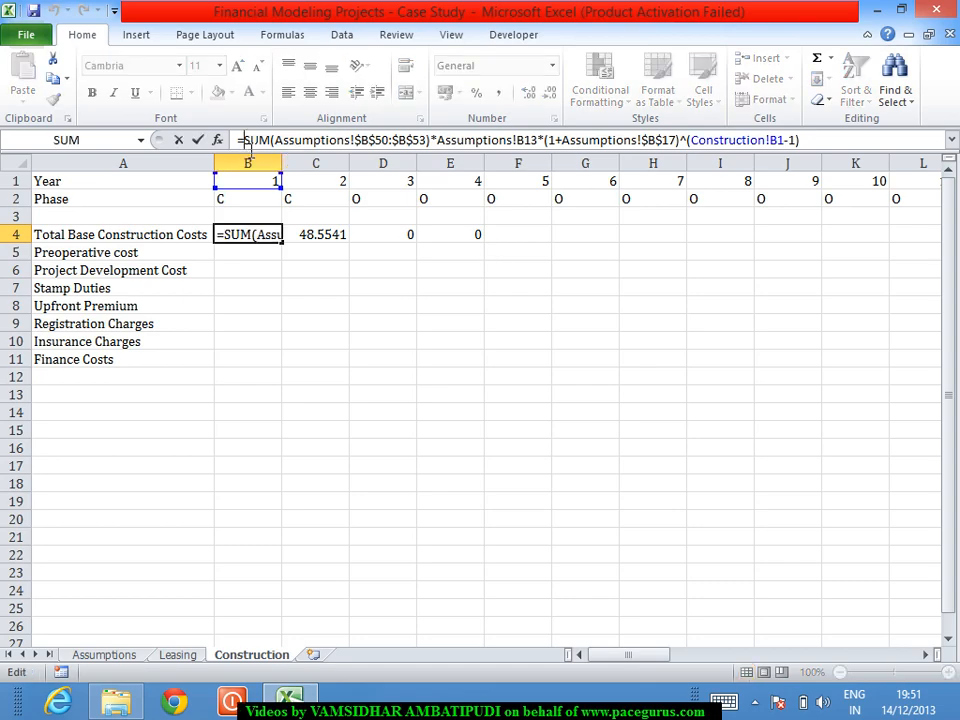
text(if)
key(Tab)
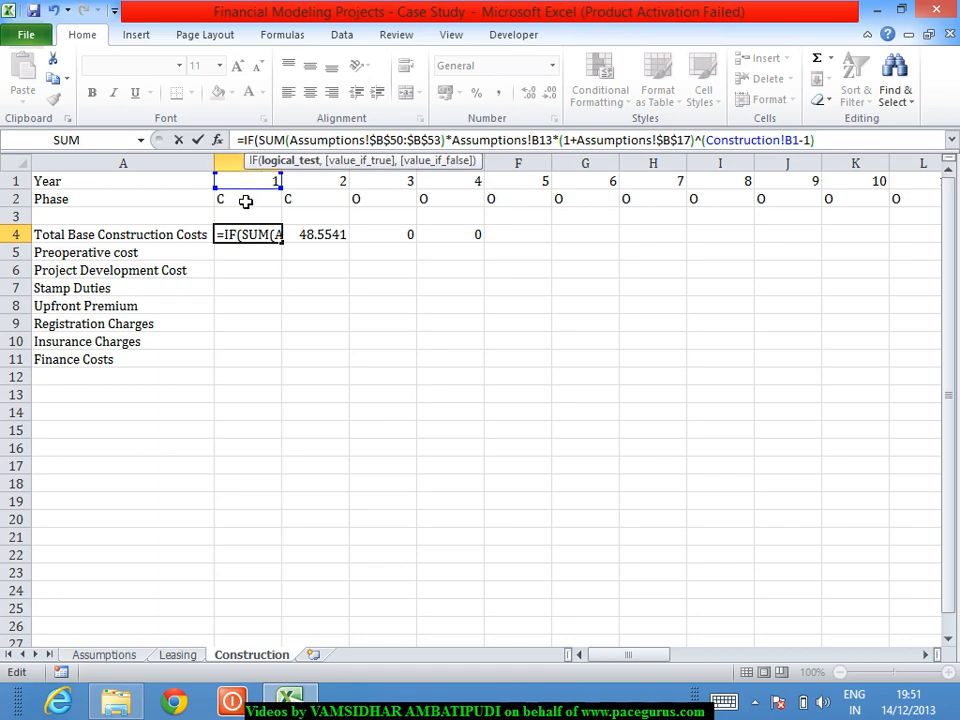
click(245, 204)
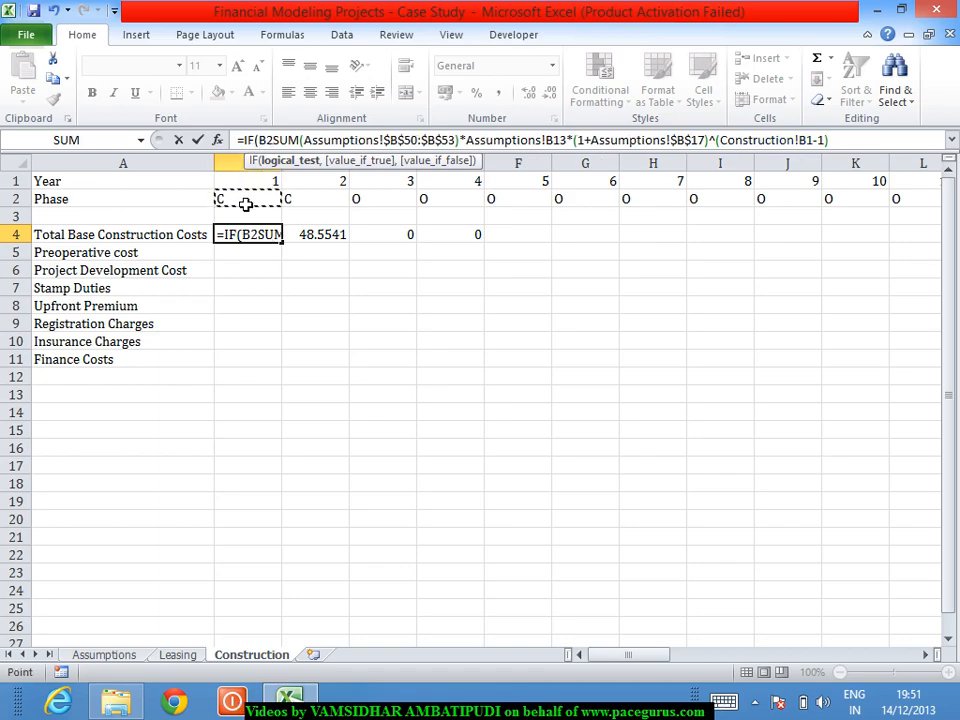
text(="C)
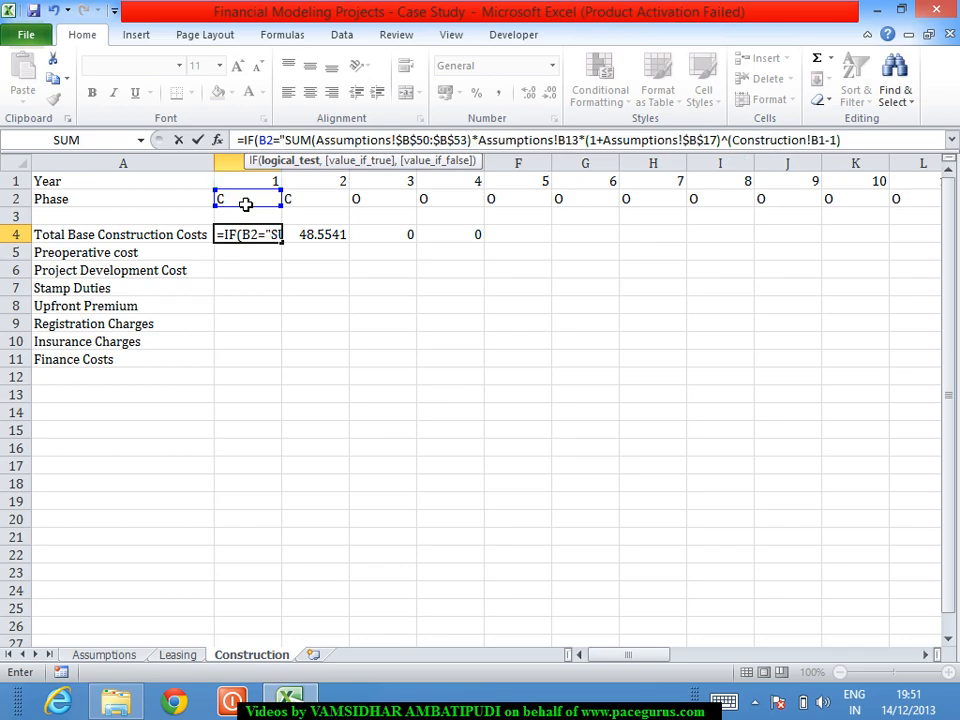
text(",)
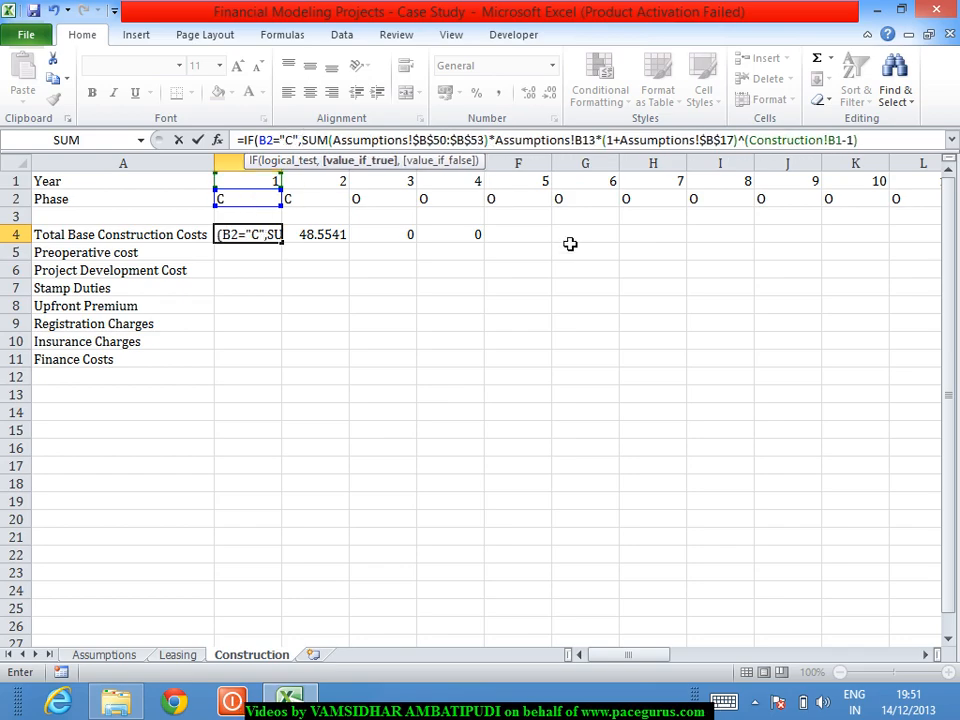
click(889, 145)
text(,)
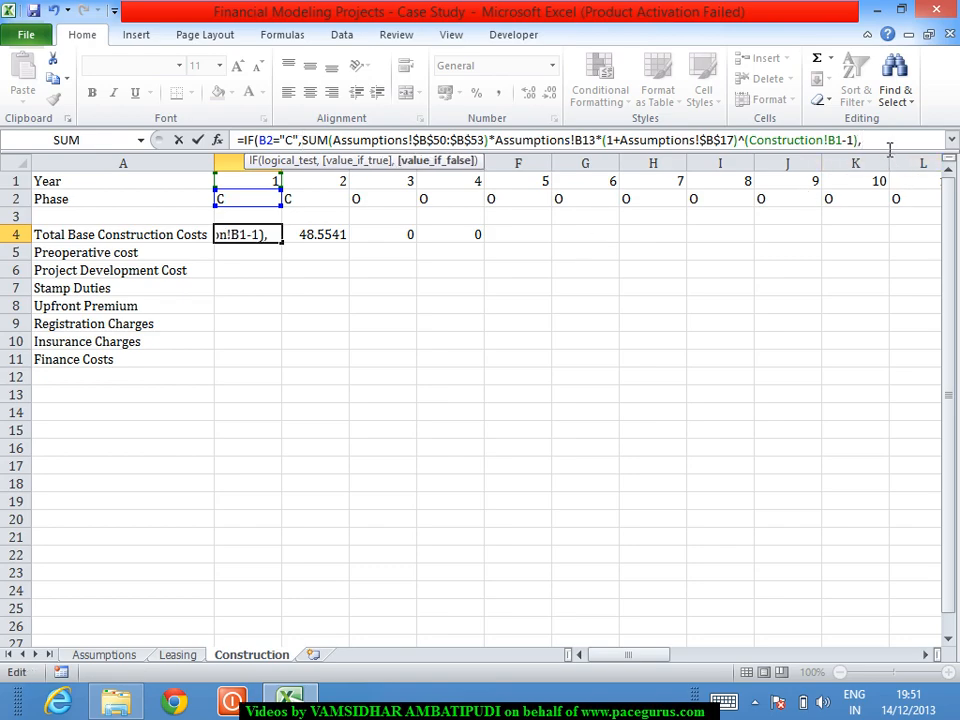
text(""))
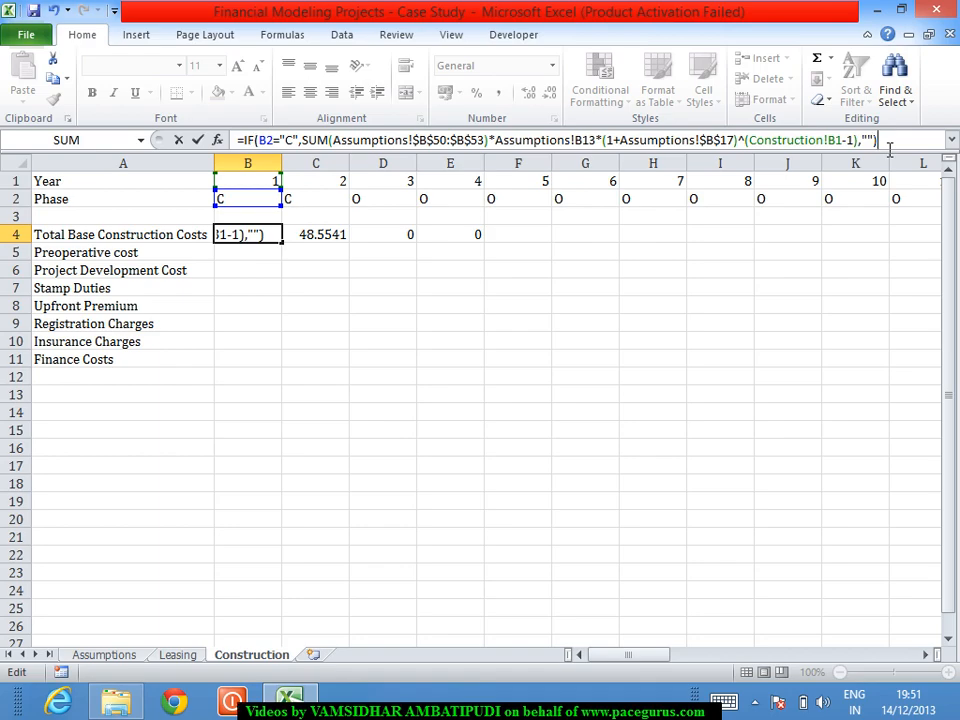
key(Return)
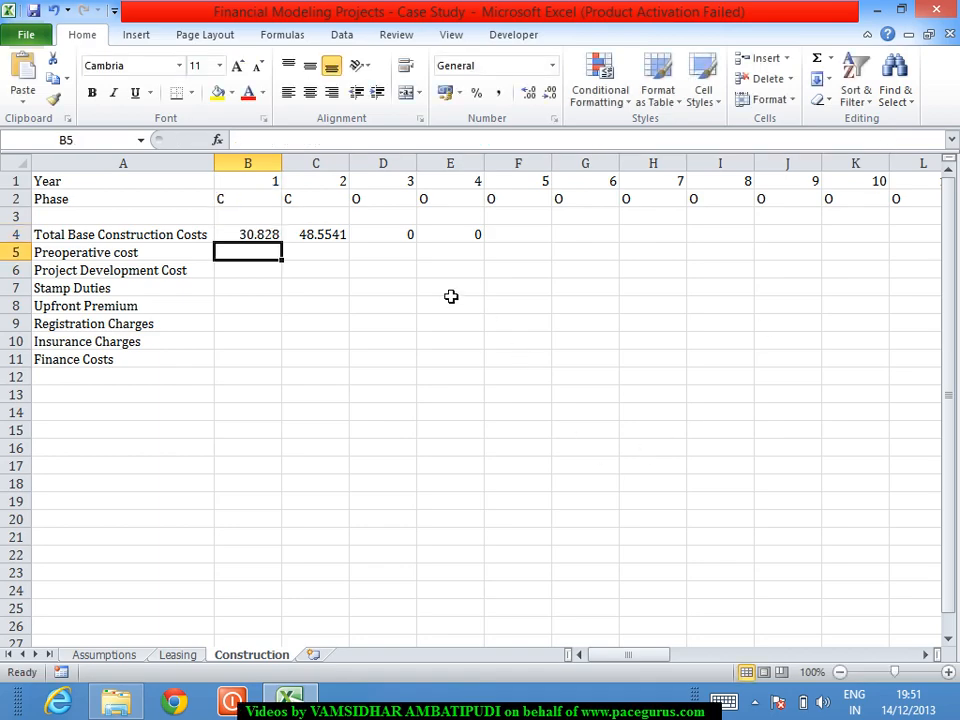
Fill the IF formula from B4 across row 4 through AZ4 and return to the start of the sheet
click(256, 240)
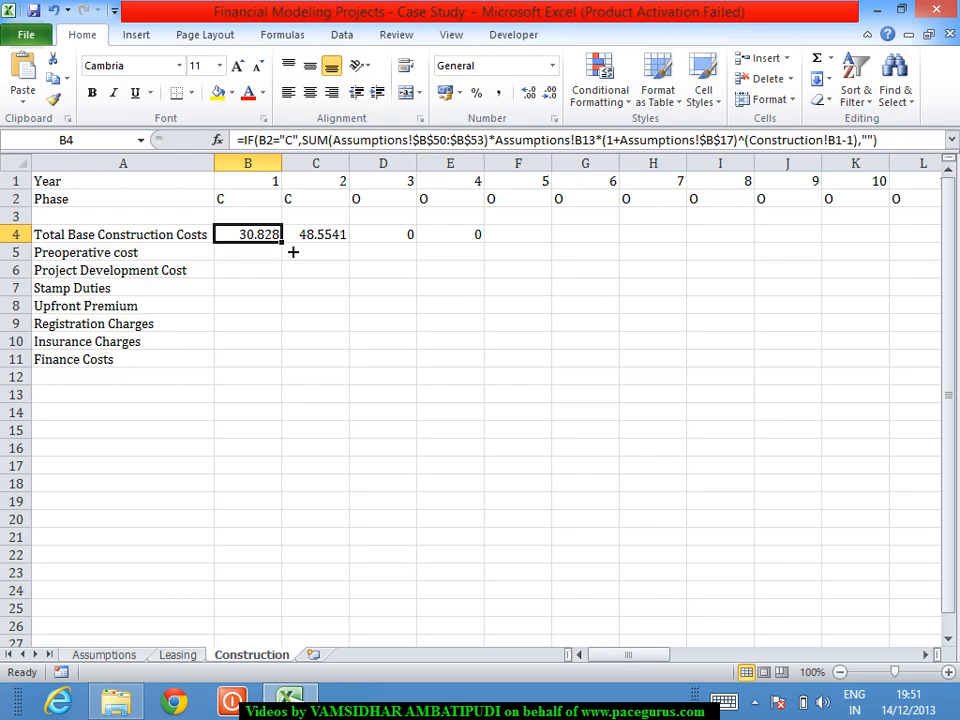
drag(293, 252, 870, 313)
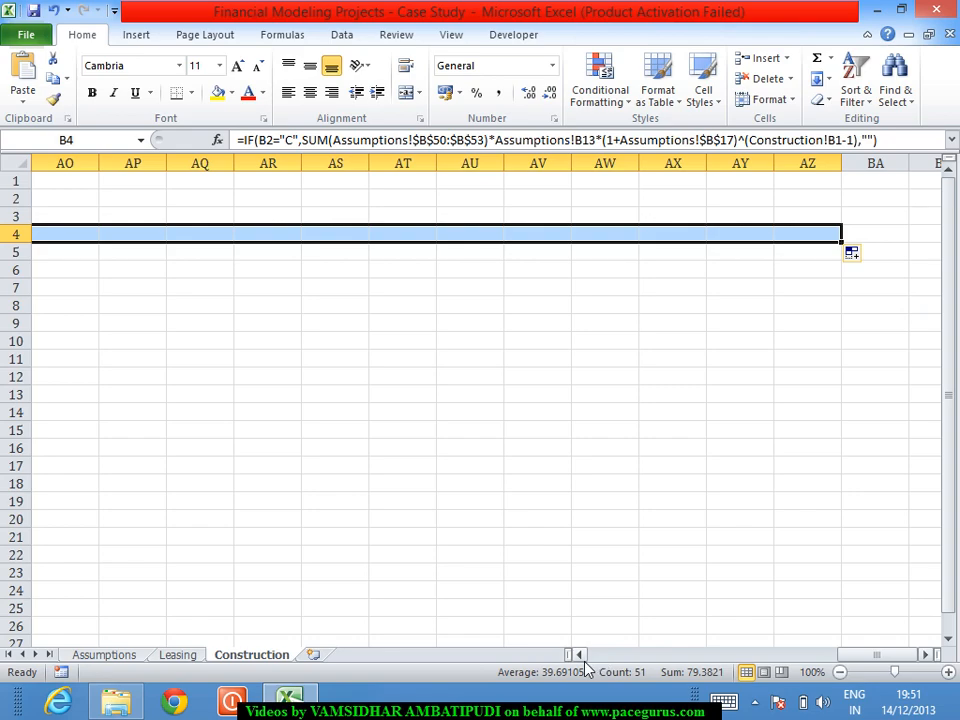
drag(580, 655, 586, 663)
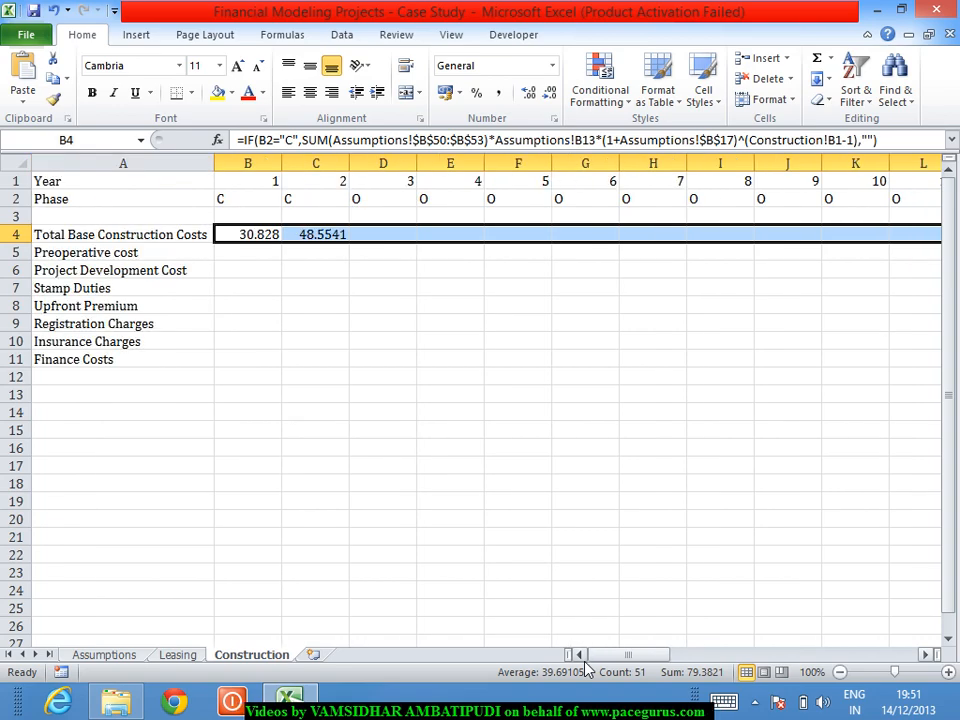
click(455, 505)
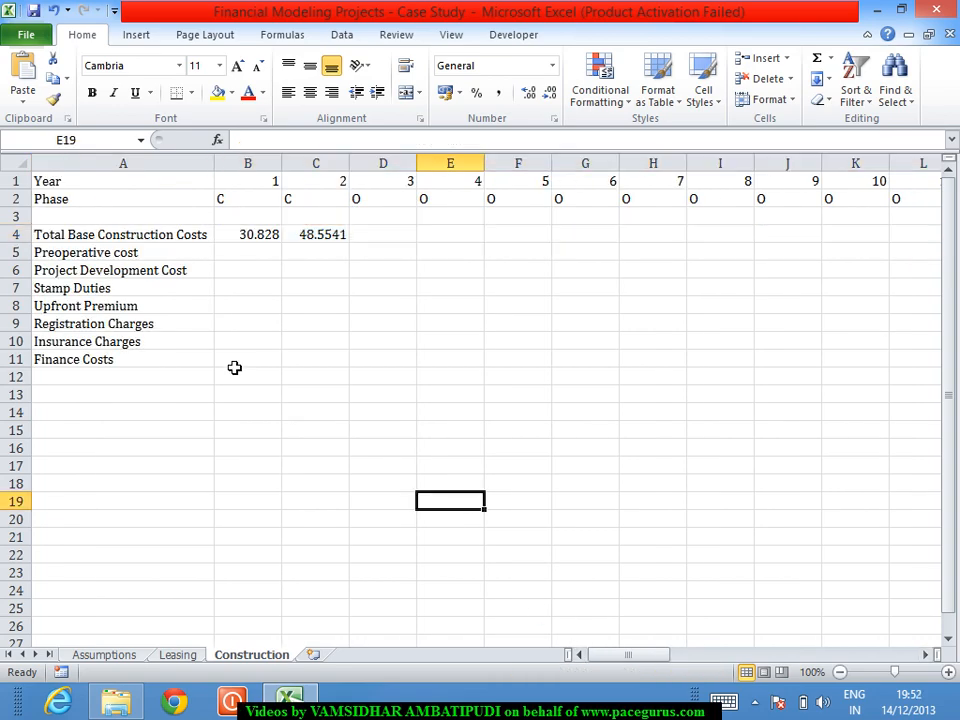
Enter the year 1 Preoperative cost in B5 of the Construction sheet as =B4*Assumptions!$B$57
click(254, 258)
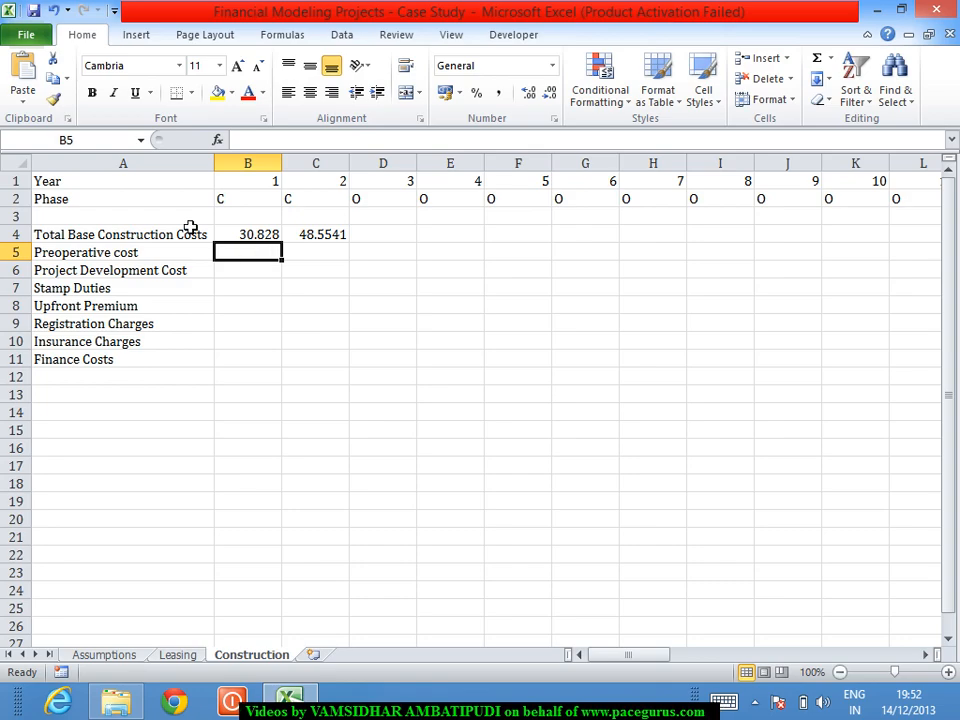
click(118, 656)
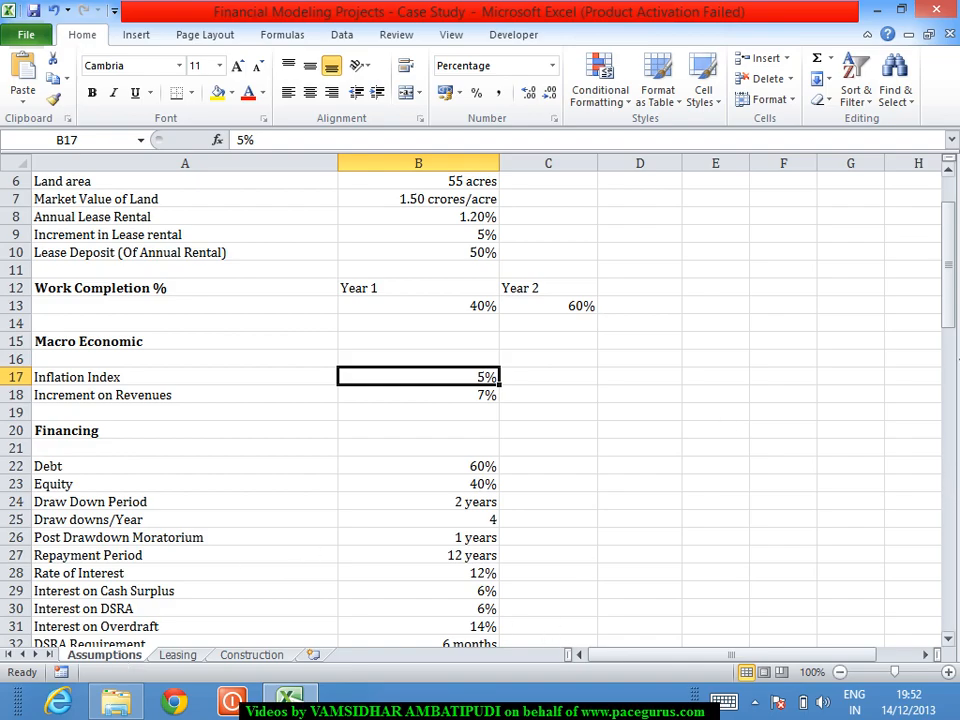
drag(950, 278, 955, 441)
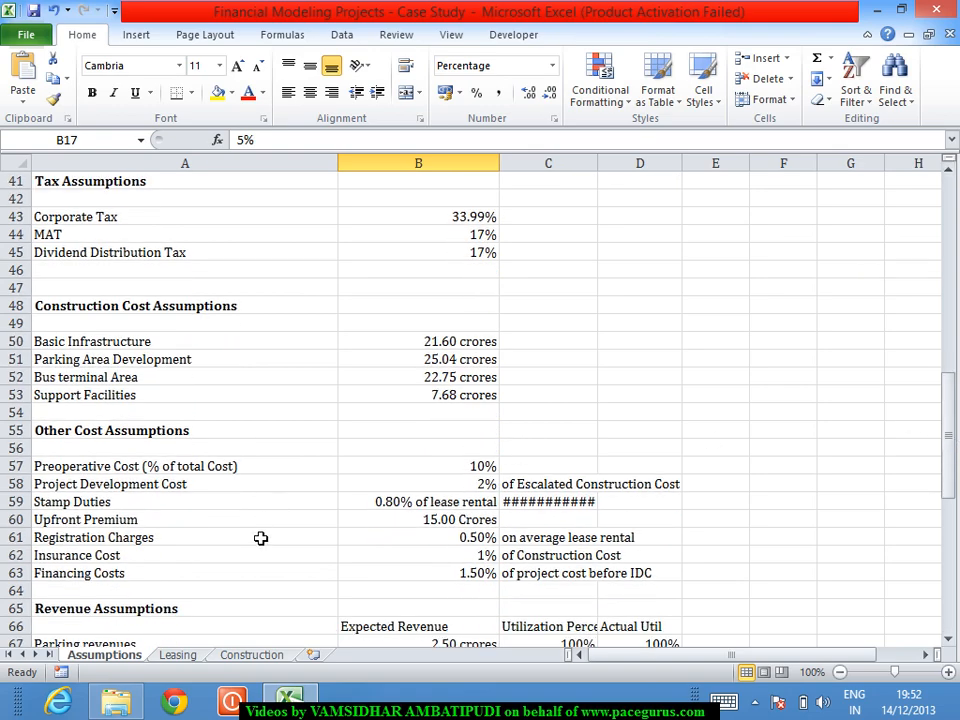
click(258, 654)
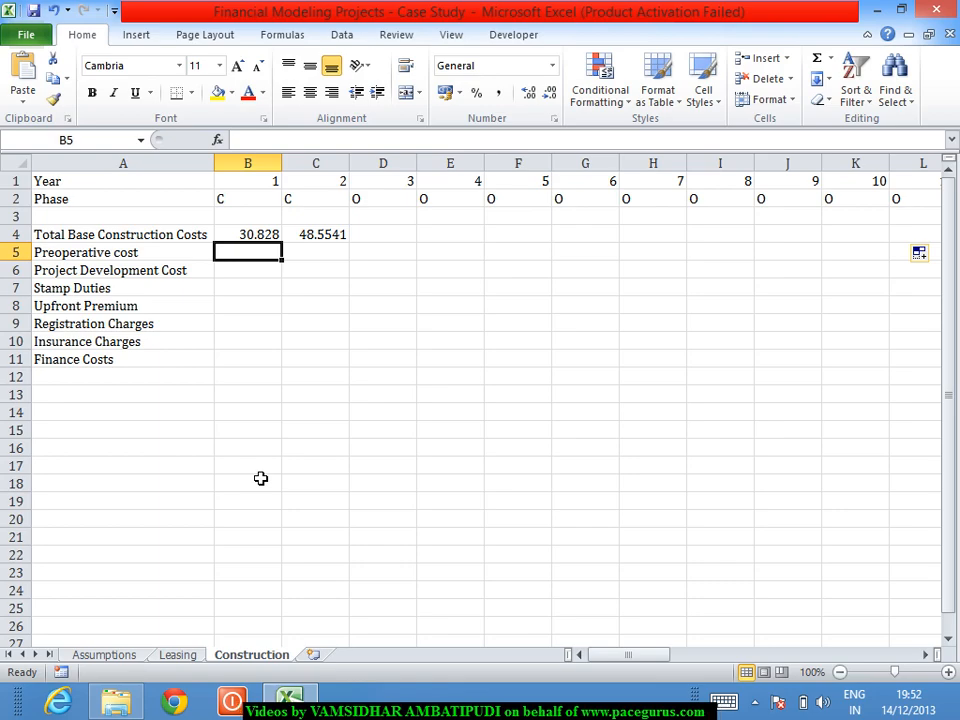
text(=)
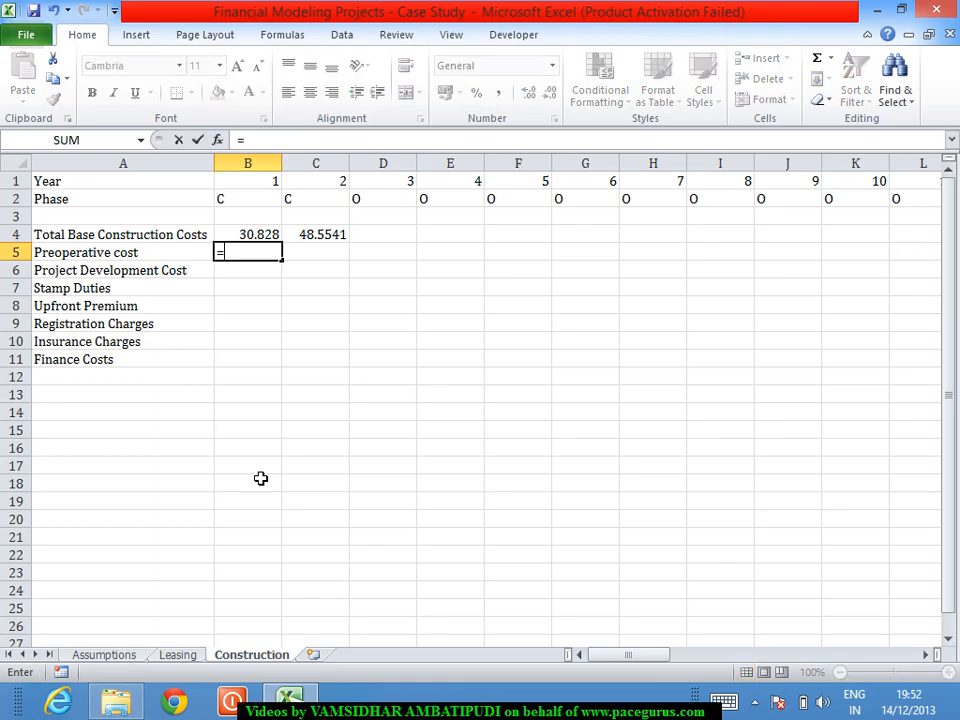
click(255, 237)
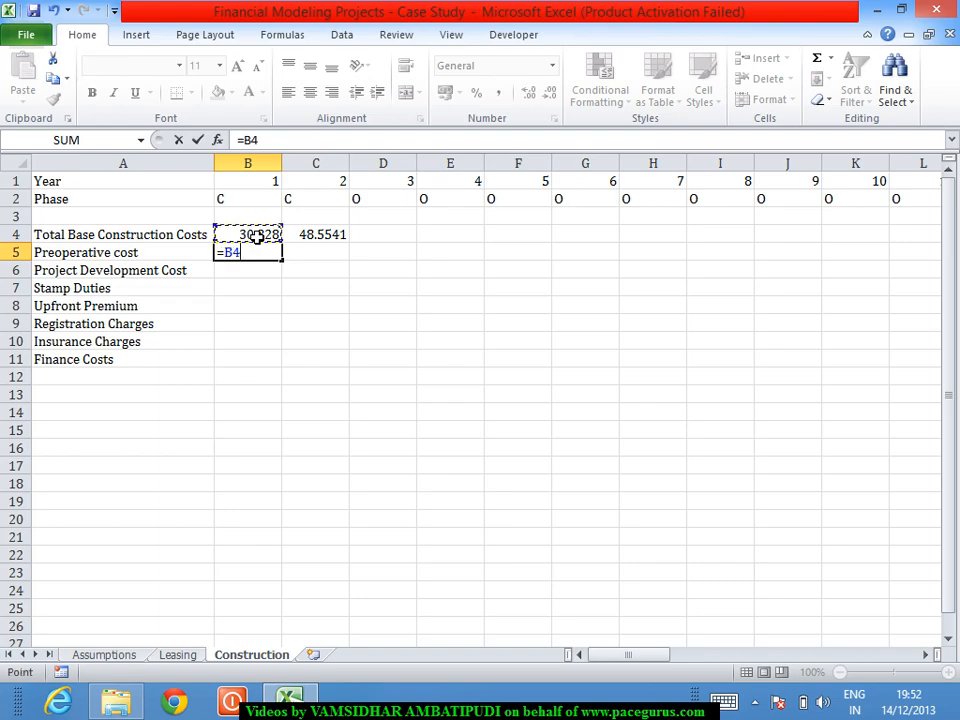
text(*)
click(127, 656)
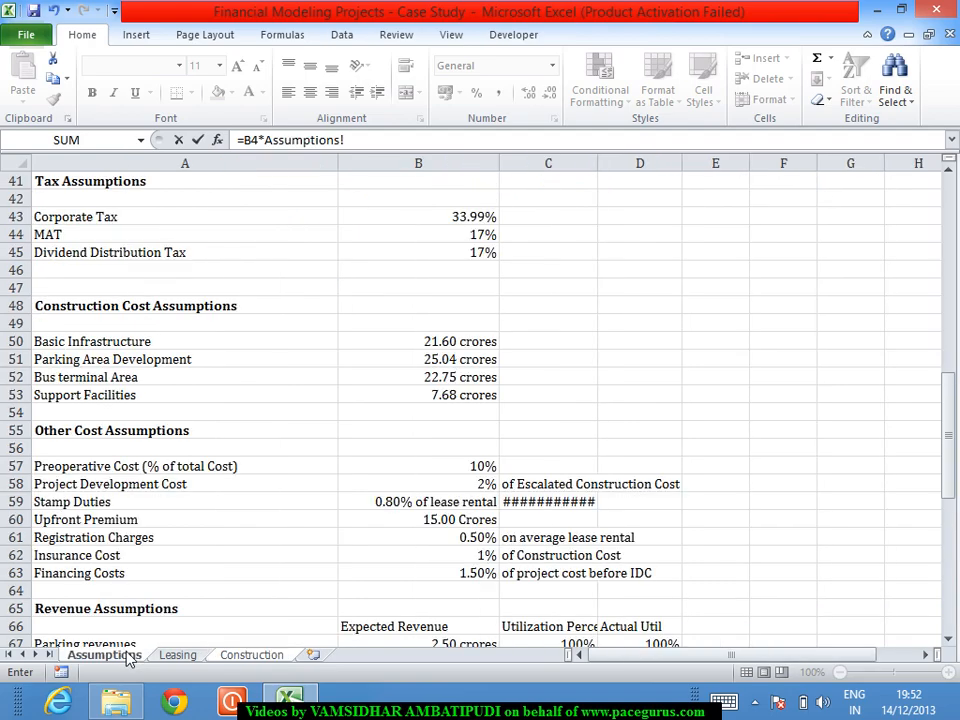
click(380, 474)
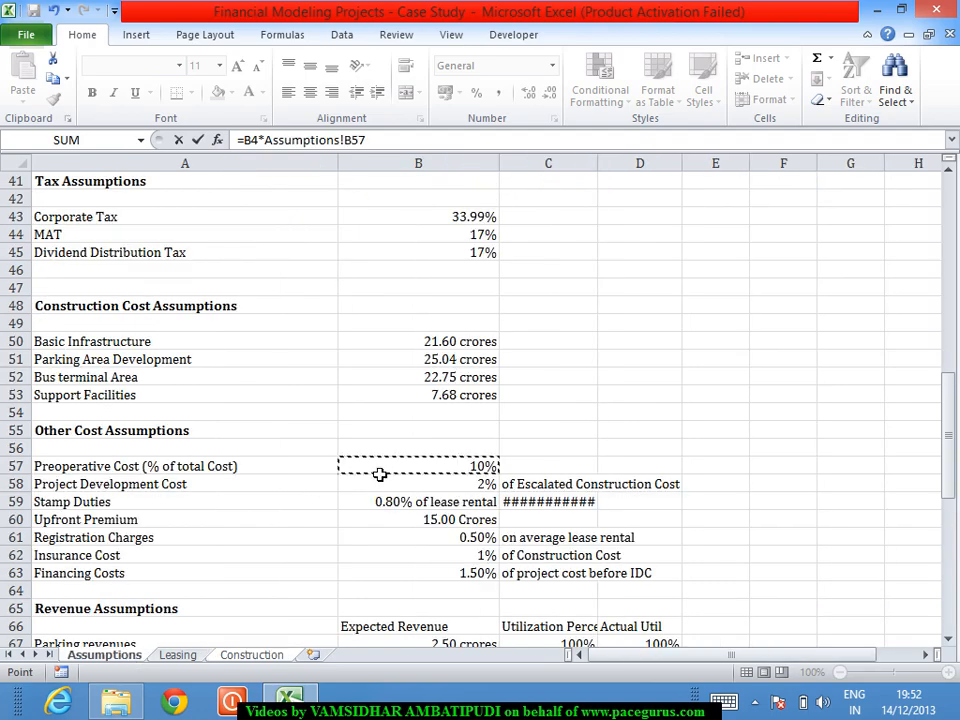
key(F4)
key(Tab)
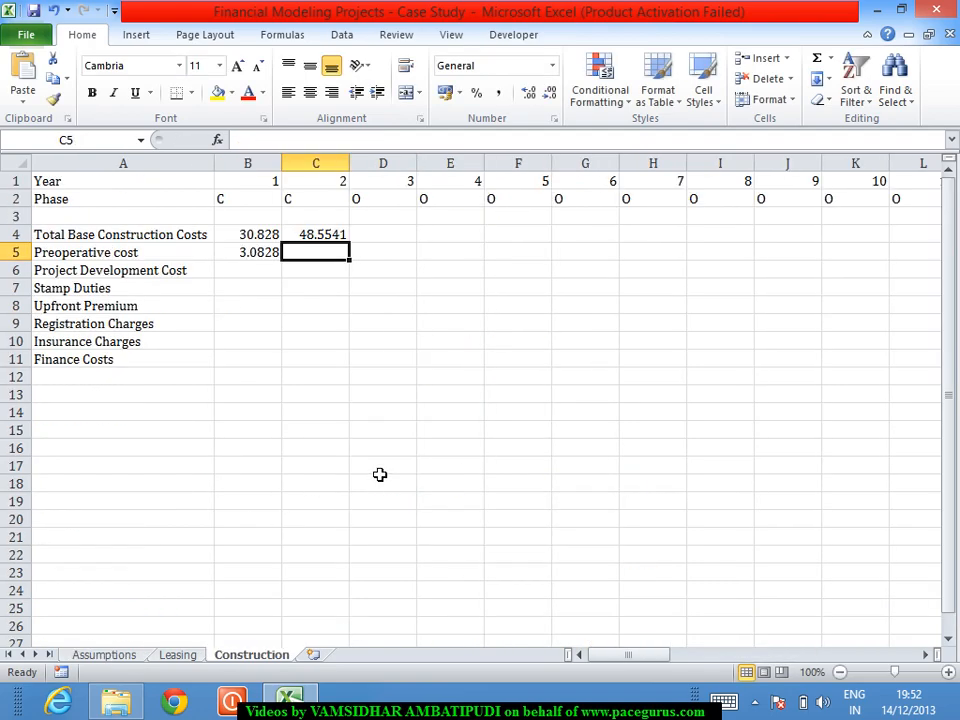
Copy the Preoperative cost formula from B5 across to D5 and inspect the formula in D5
click(255, 254)
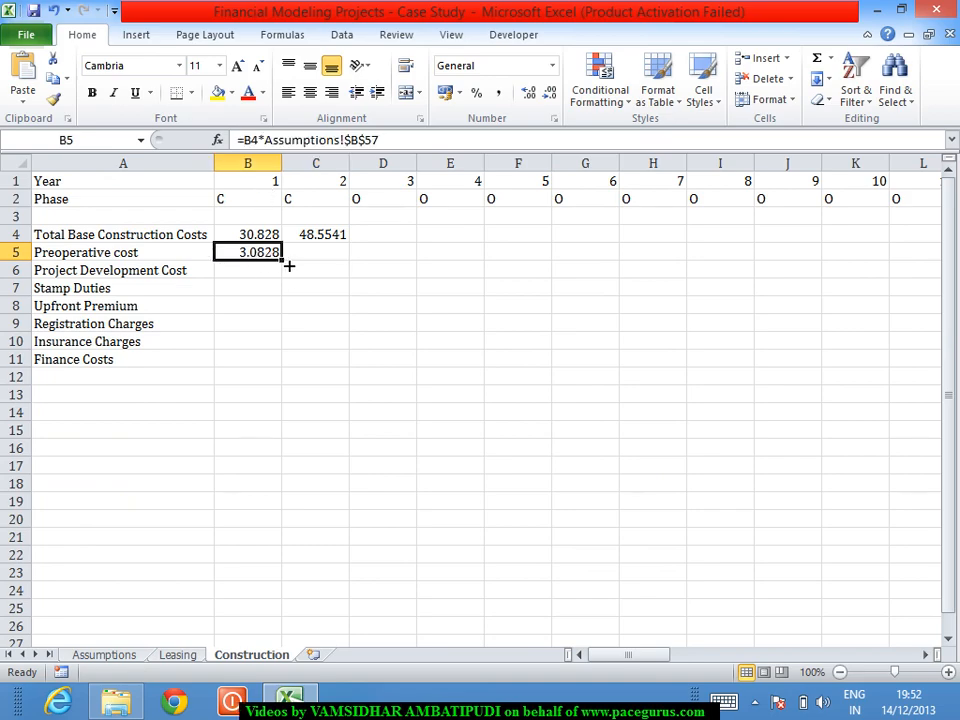
drag(289, 265, 394, 257)
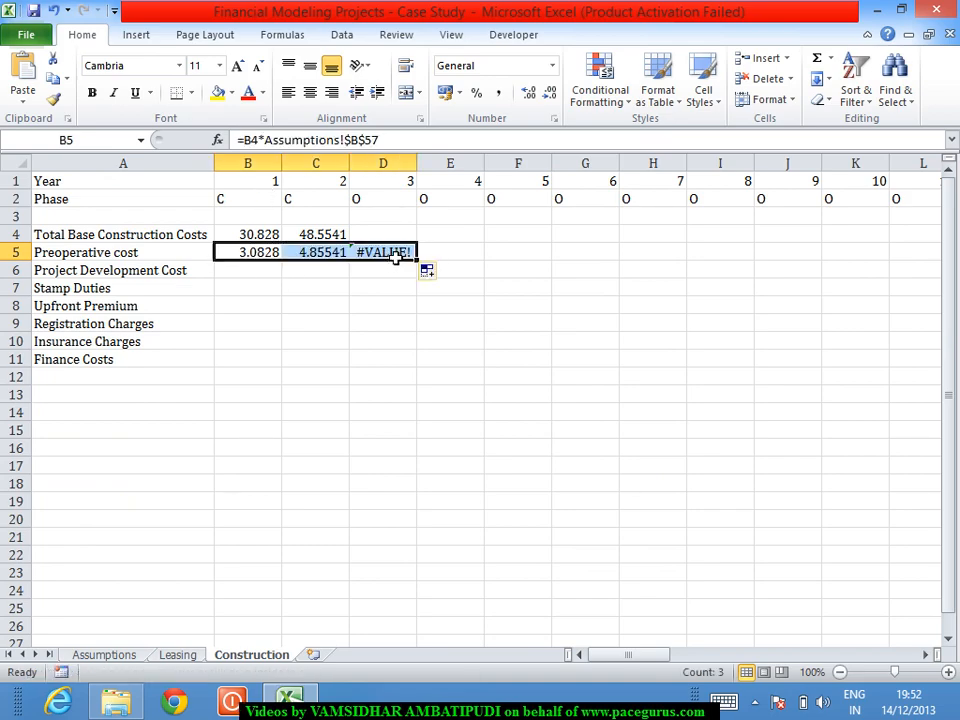
click(392, 256)
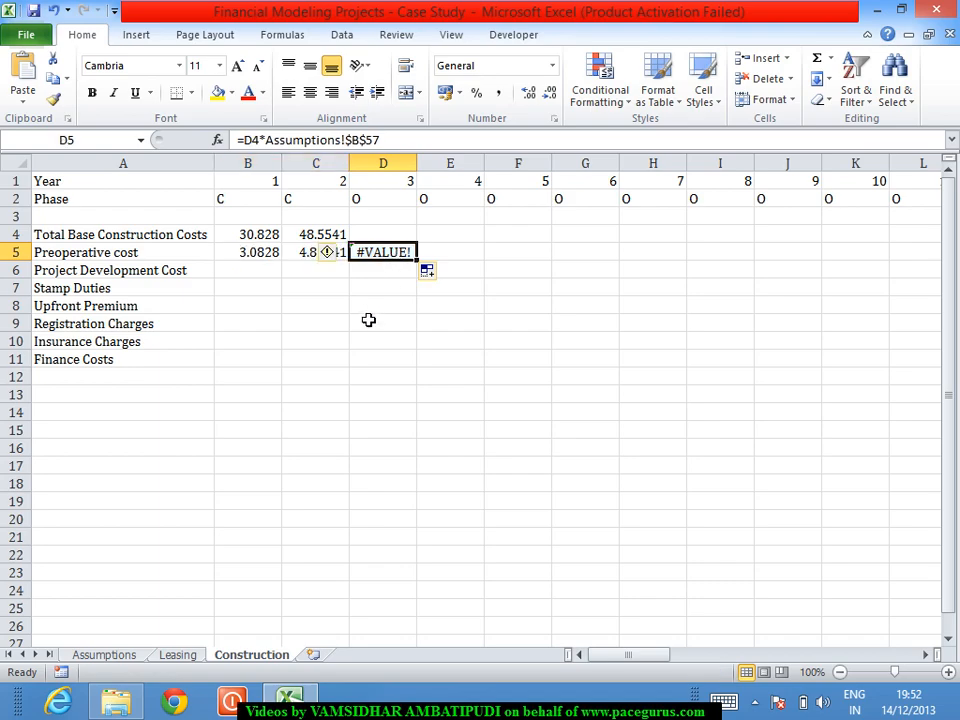
Wrap the B5 formula in an IF that calculates B4*Assumptions!$B$57 when B2="C" and otherwise returns an empty string
click(268, 257)
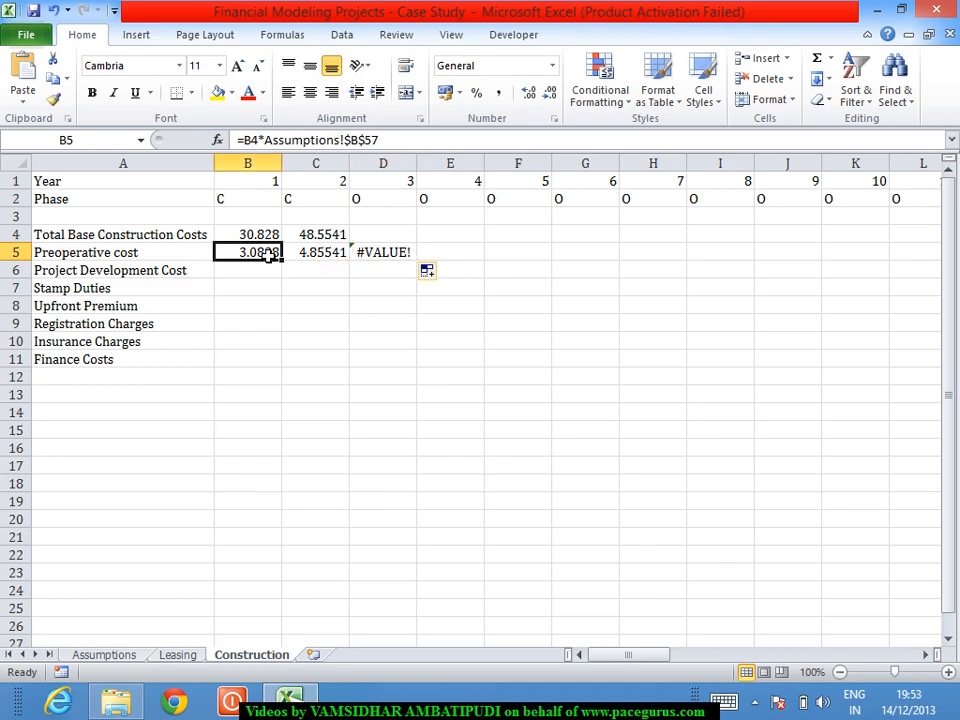
click(251, 143)
text(if)
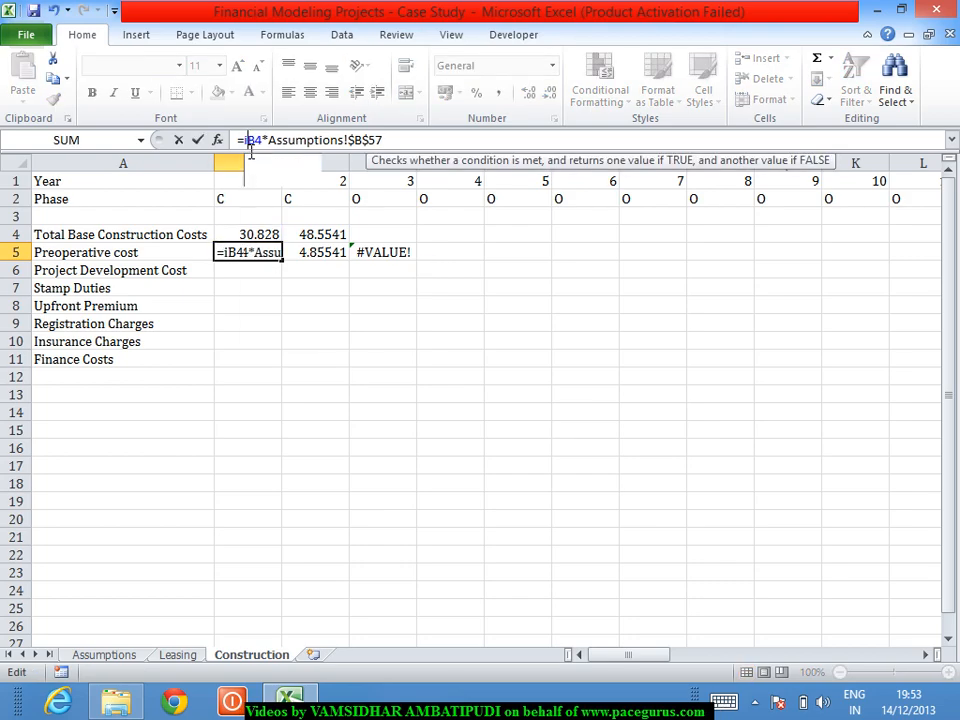
key(Tab)
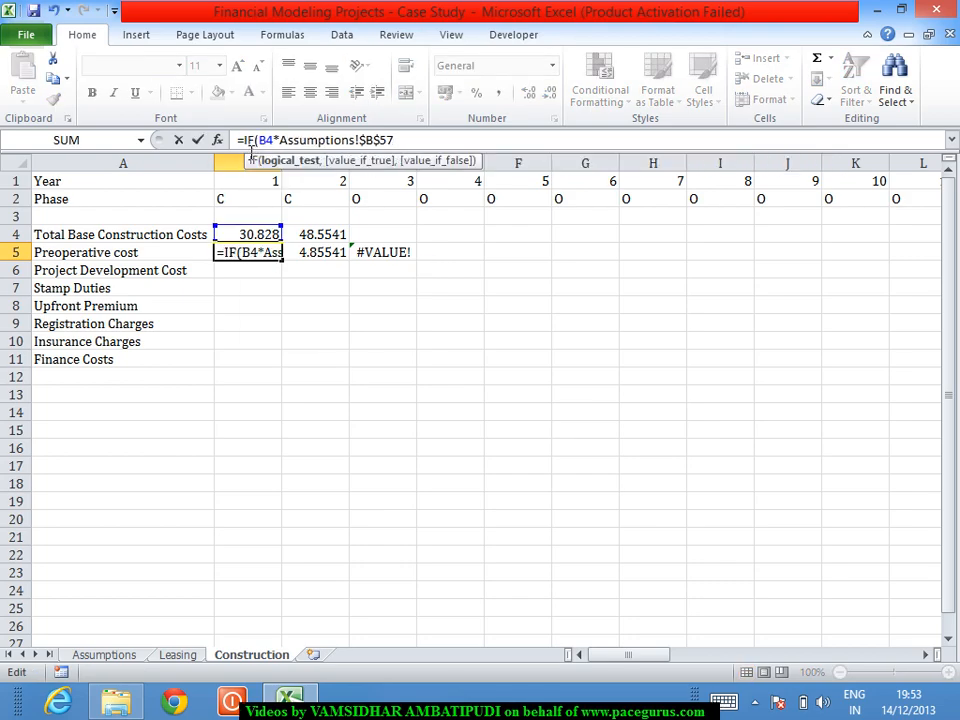
click(237, 205)
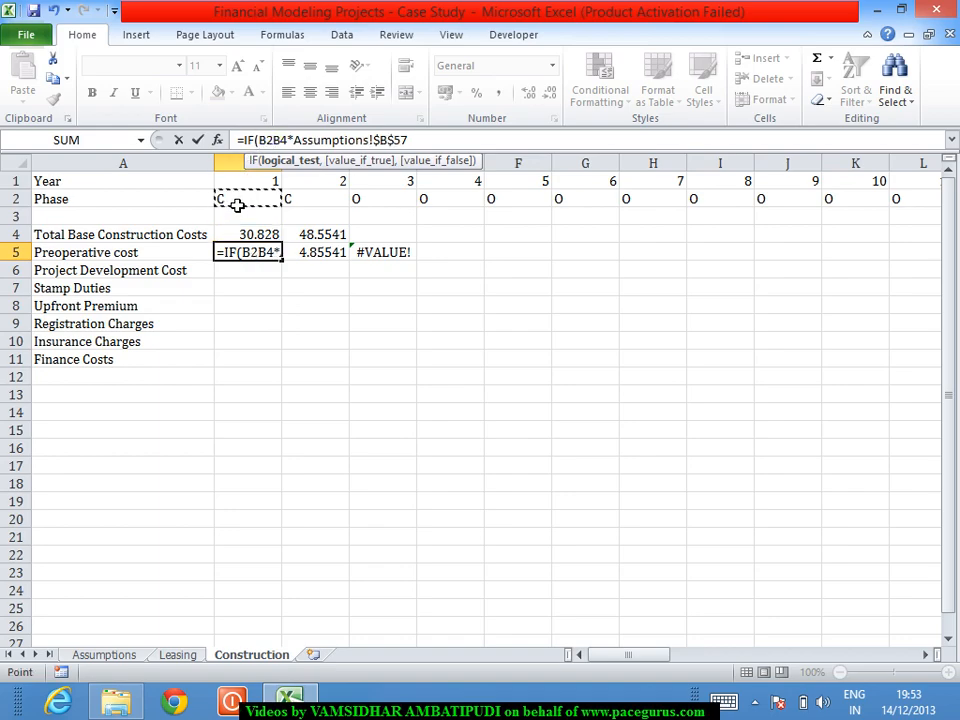
text(=)
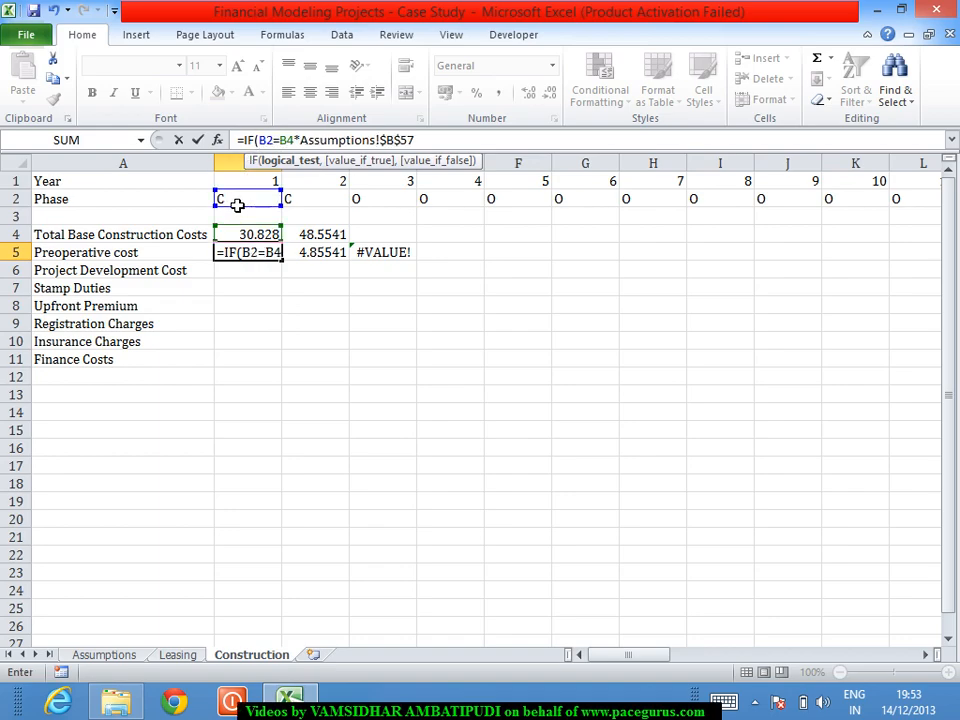
text("C")
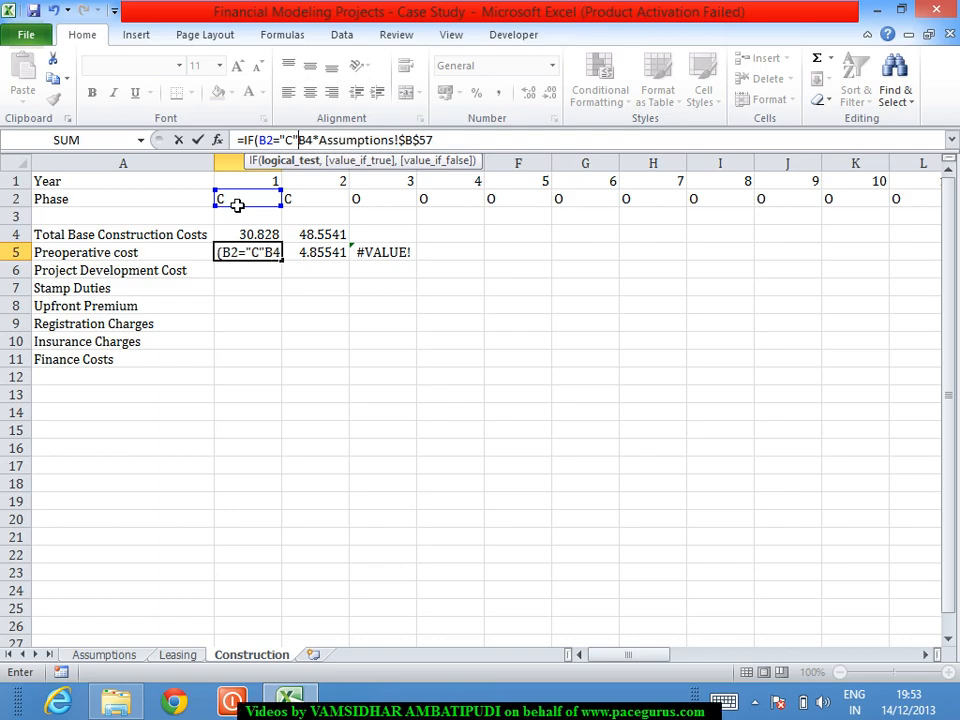
text(,)
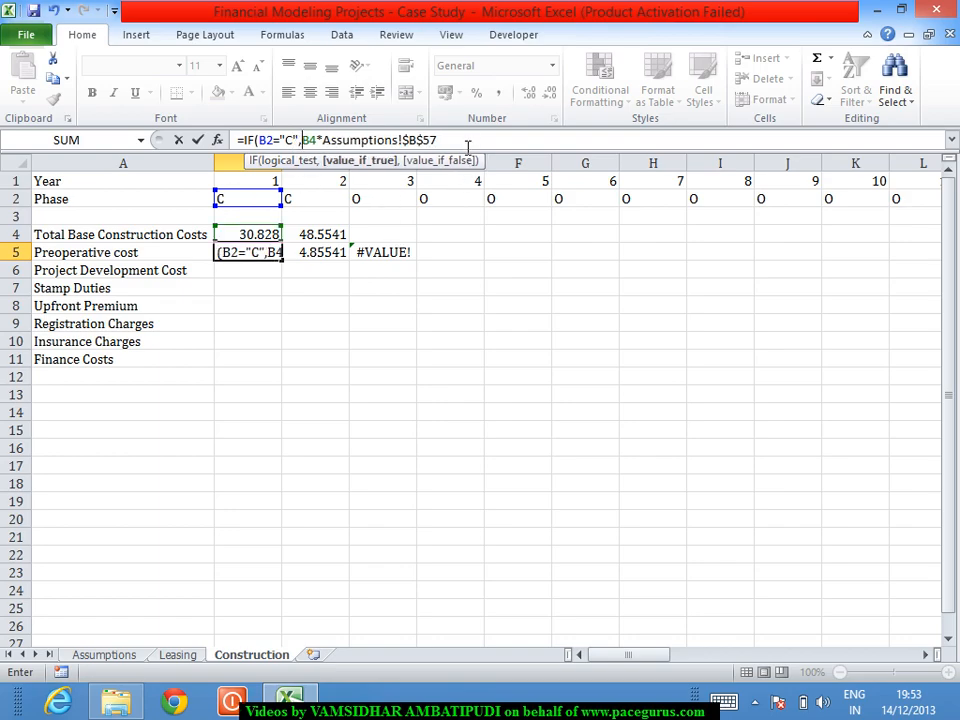
text(,)
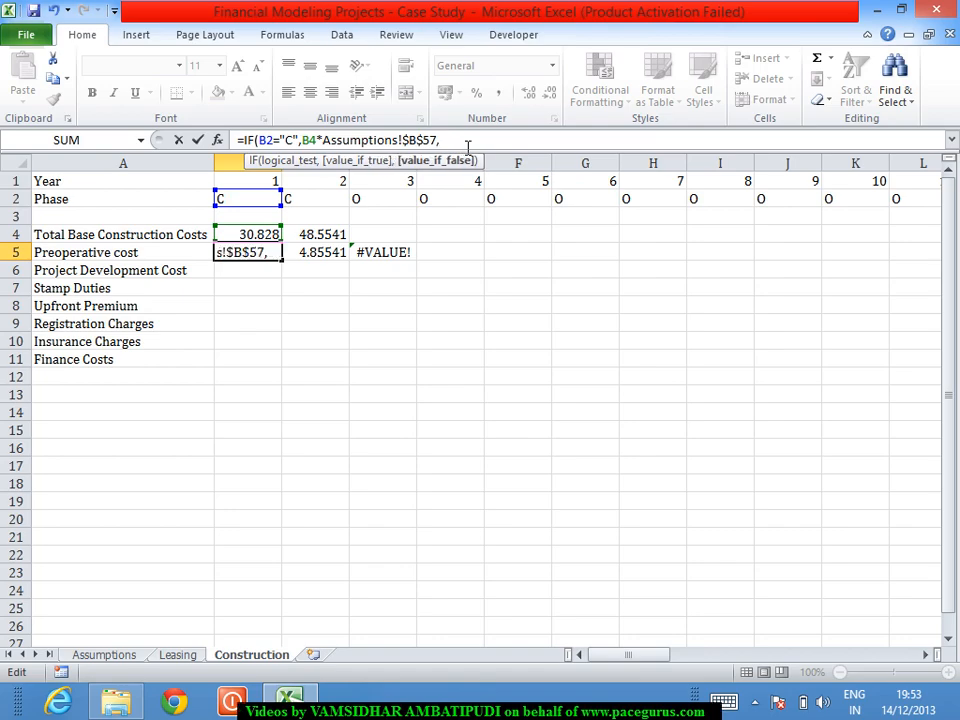
text(""))
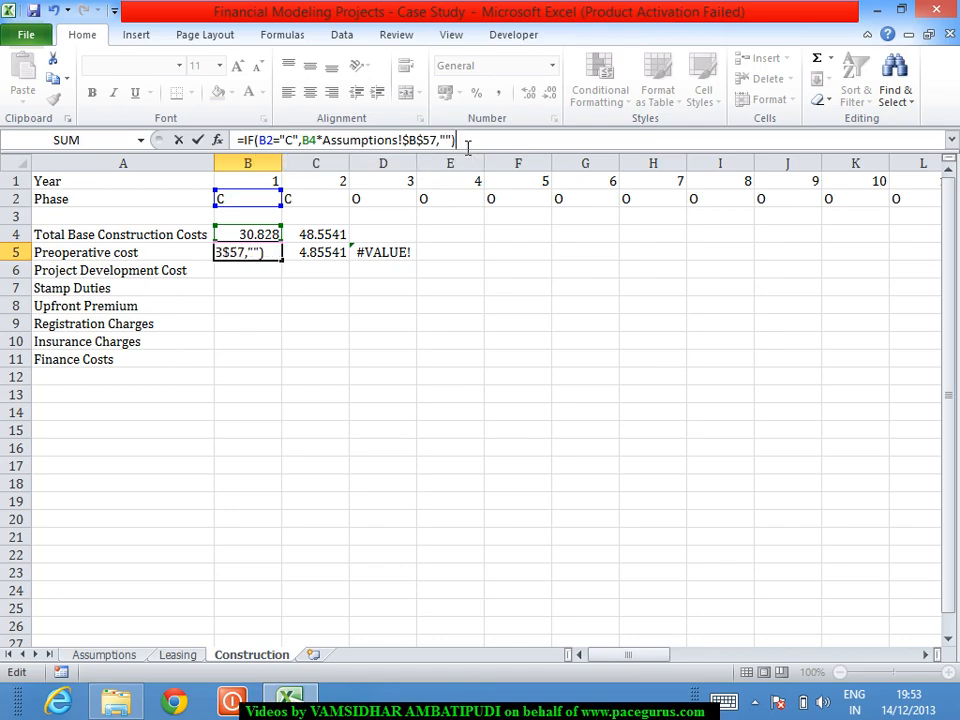
key(Tab)
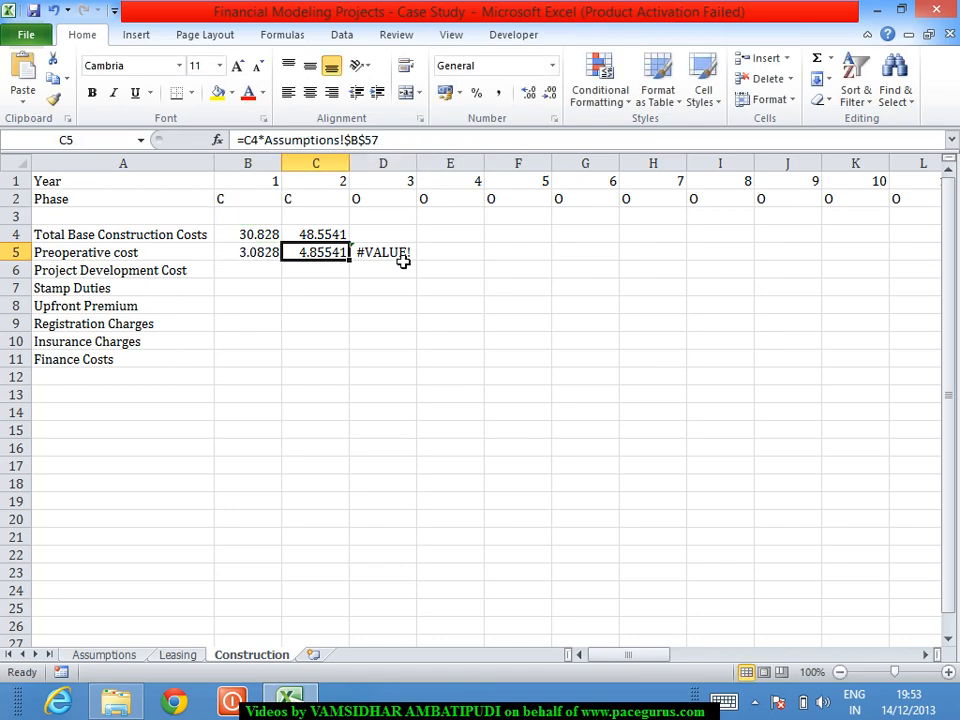
Fill the Preoperative cost IF formula from B5 across row 5 through AZ5 and return to the first columns
click(261, 256)
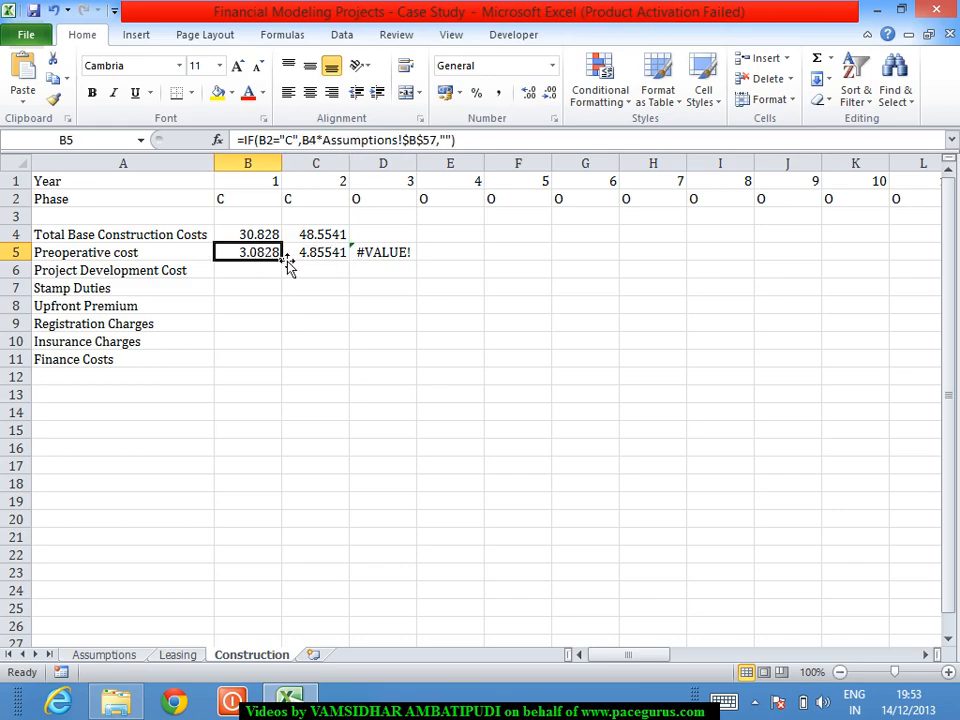
drag(285, 261, 926, 476)
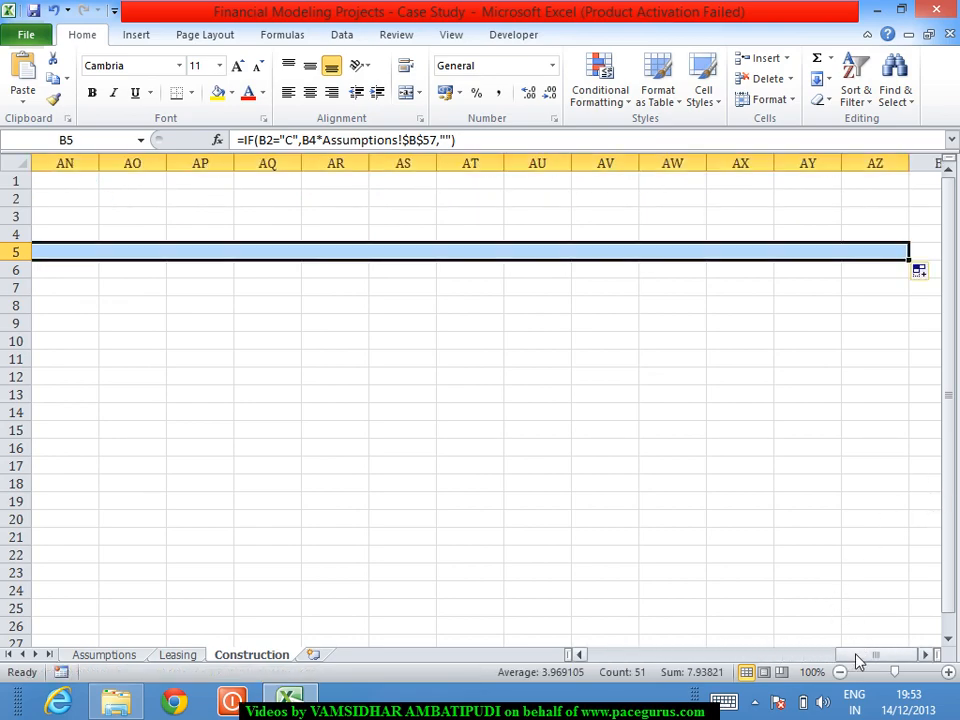
drag(853, 659, 608, 647)
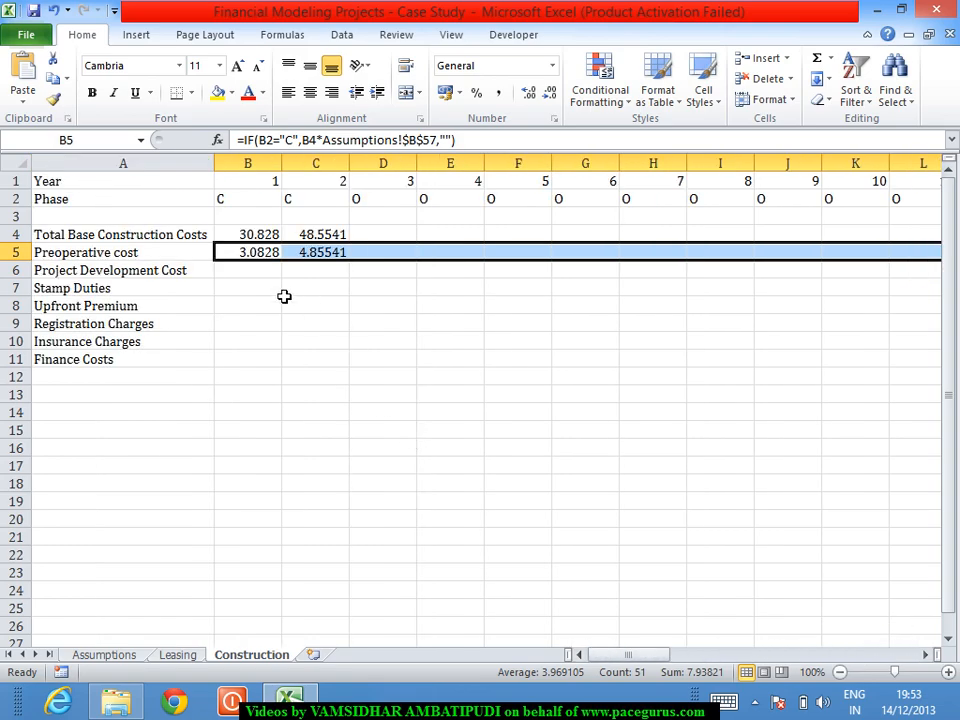
Enter the year 1 Project Development Cost in B6 as =SUM(B4:B5)*Assumptions!$B$58
click(259, 270)
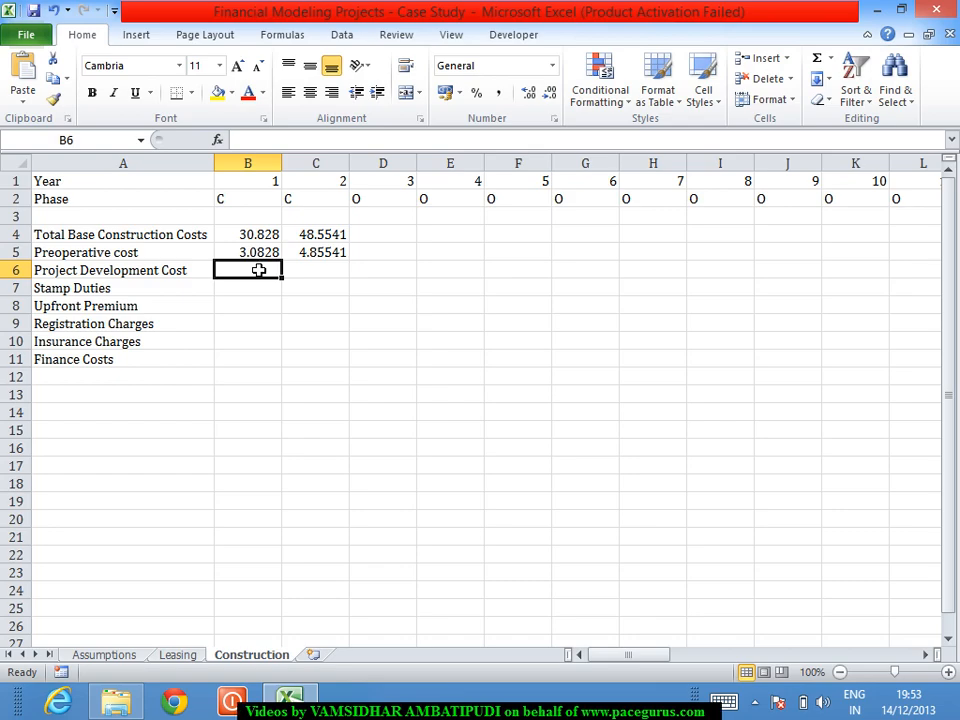
click(90, 656)
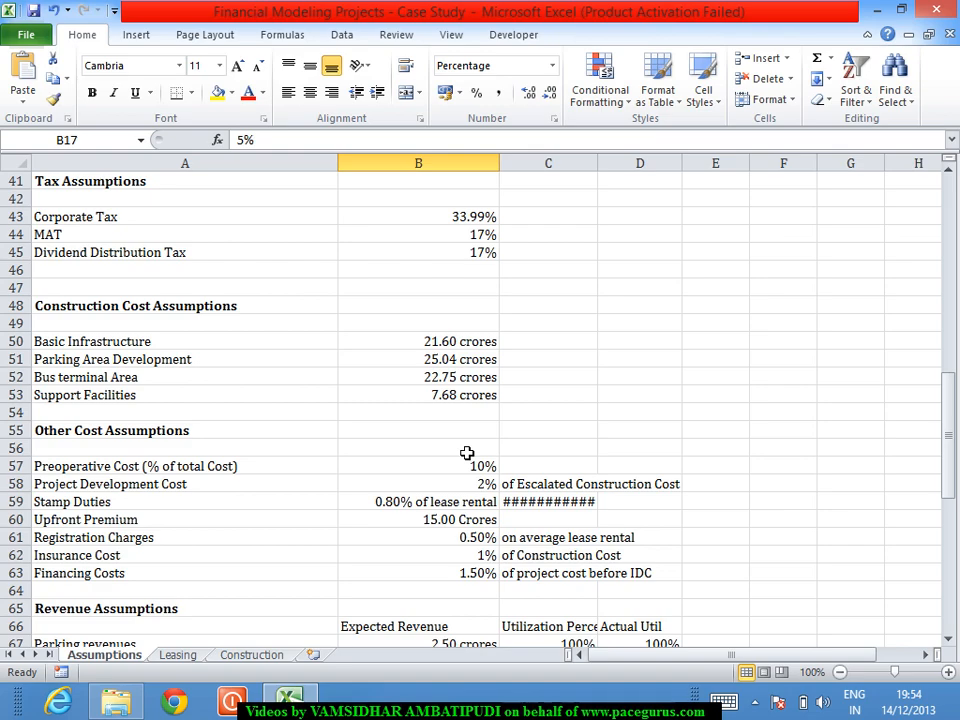
click(258, 656)
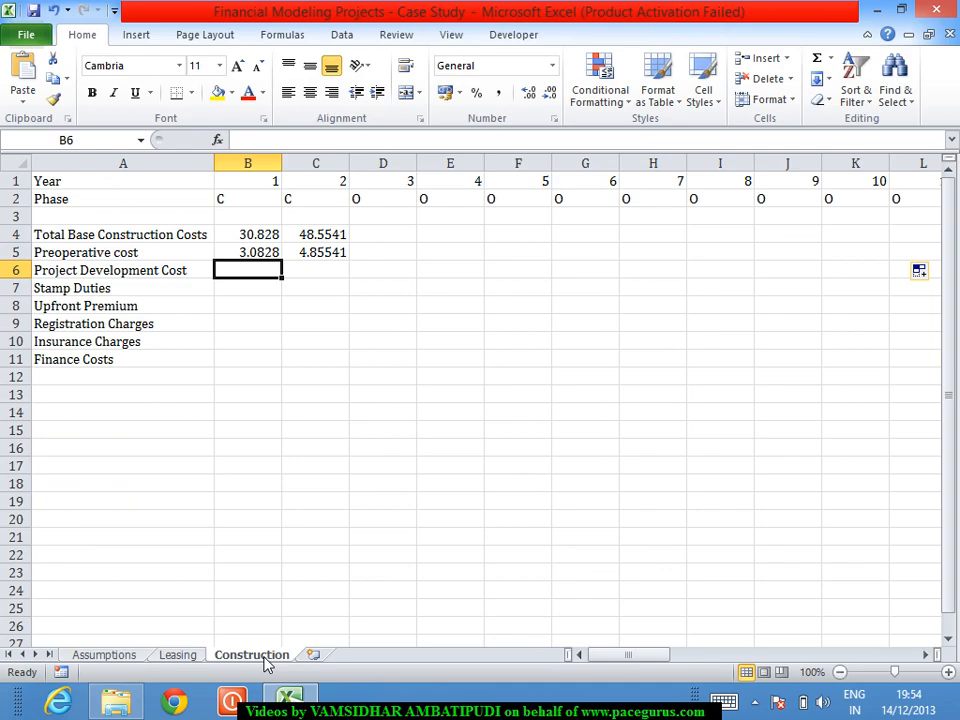
text(=)
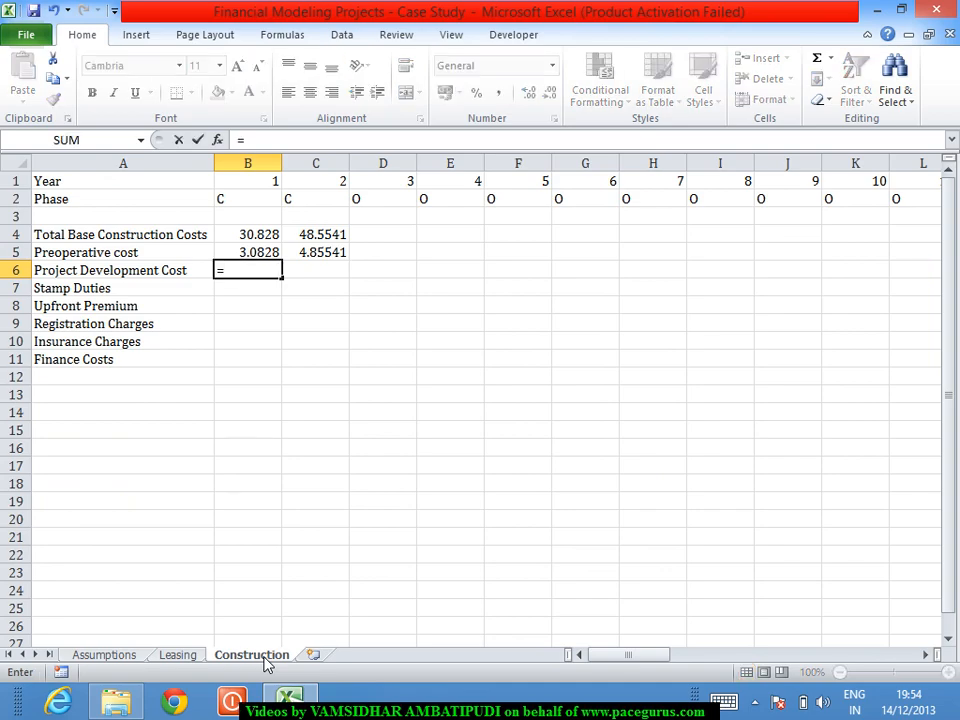
text(sum)
key(Tab)
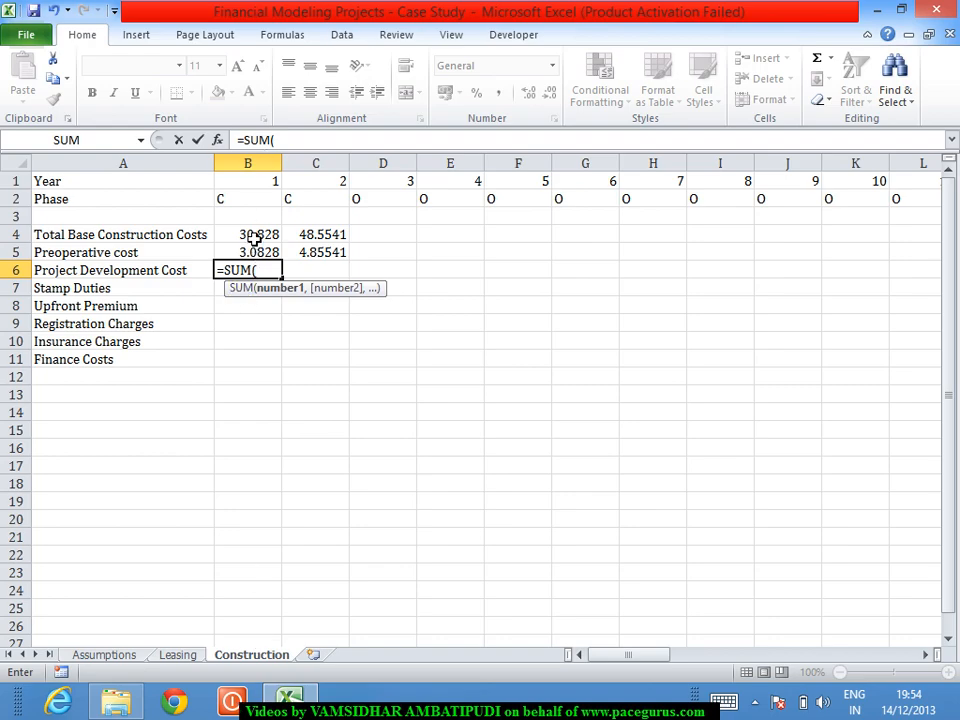
drag(255, 236, 255, 255)
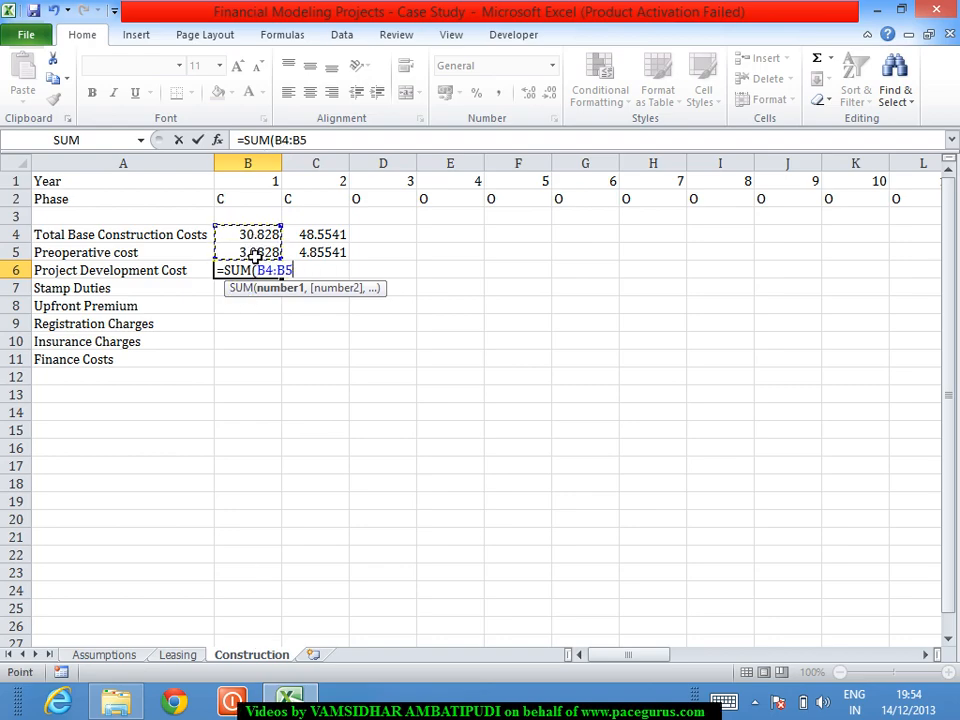
text())
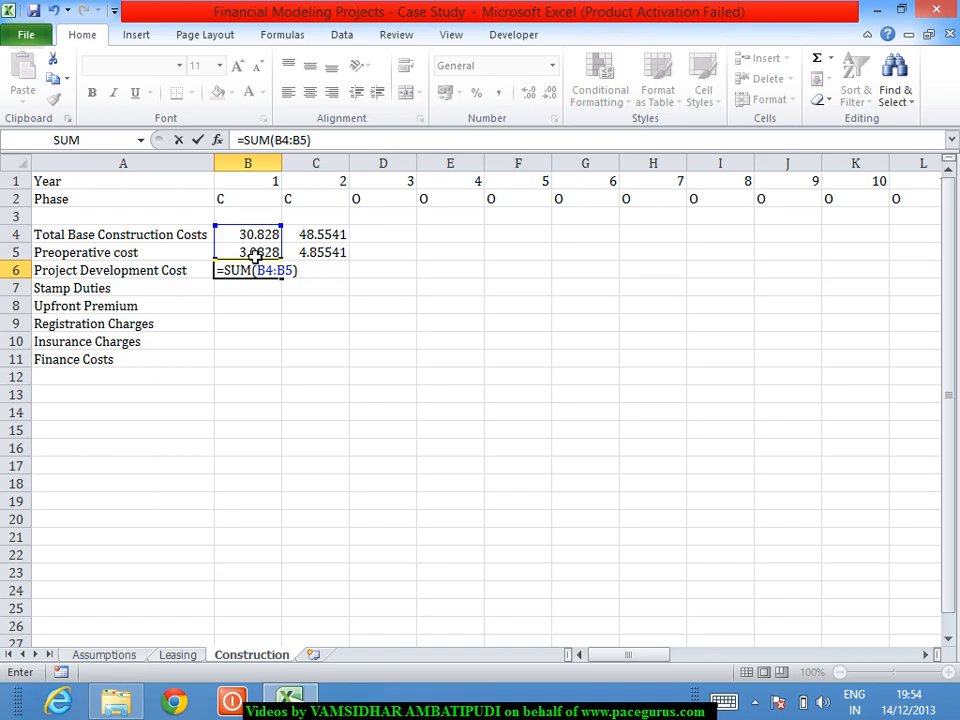
text(*)
click(115, 657)
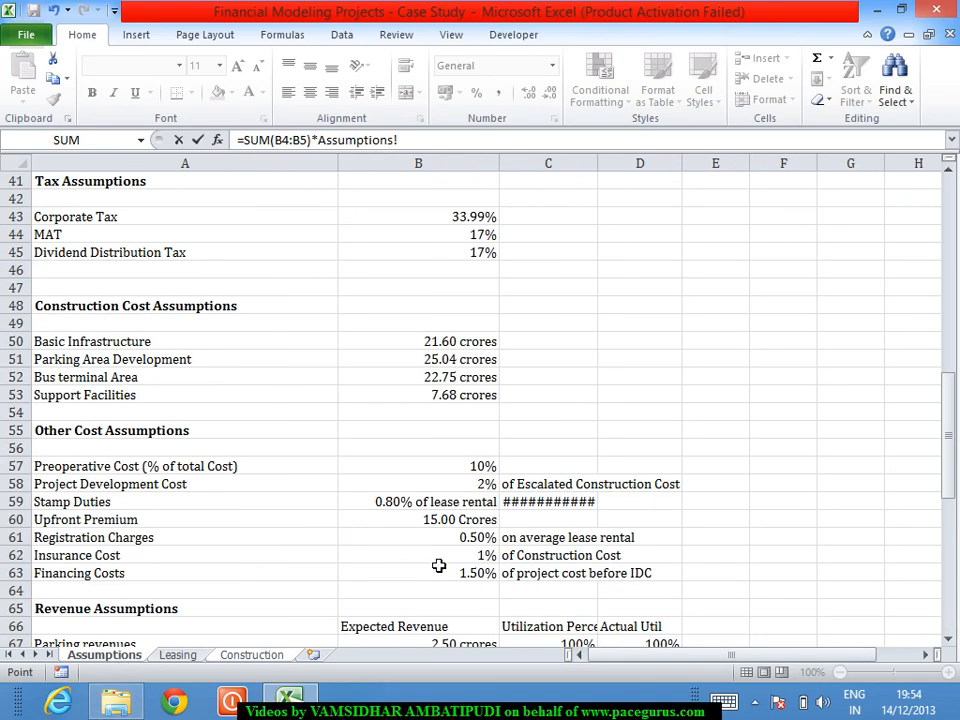
click(445, 490)
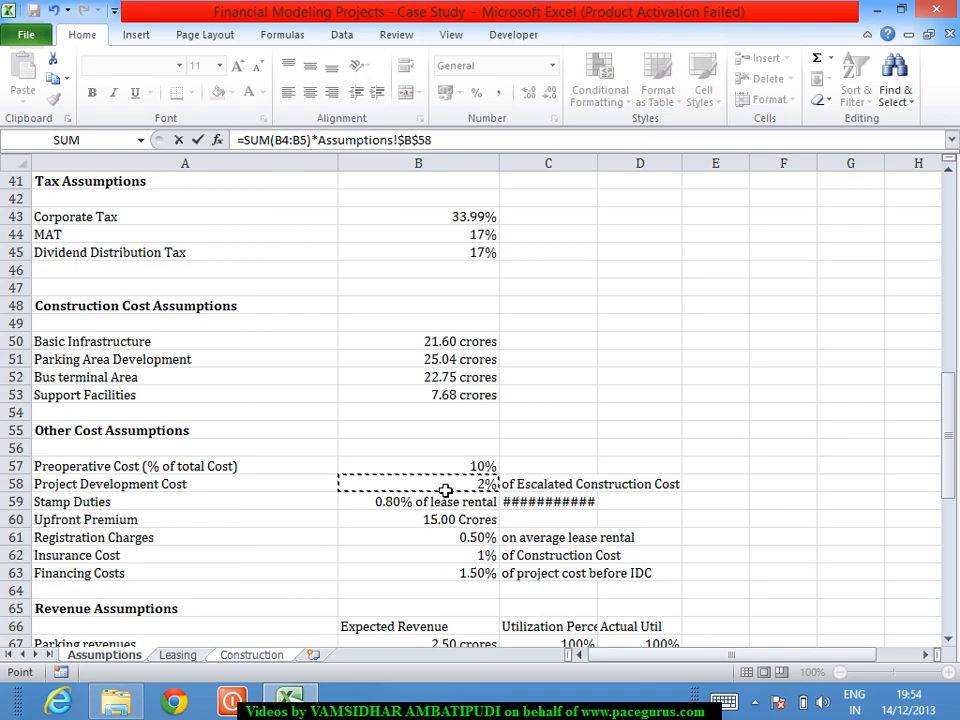
key(Return)
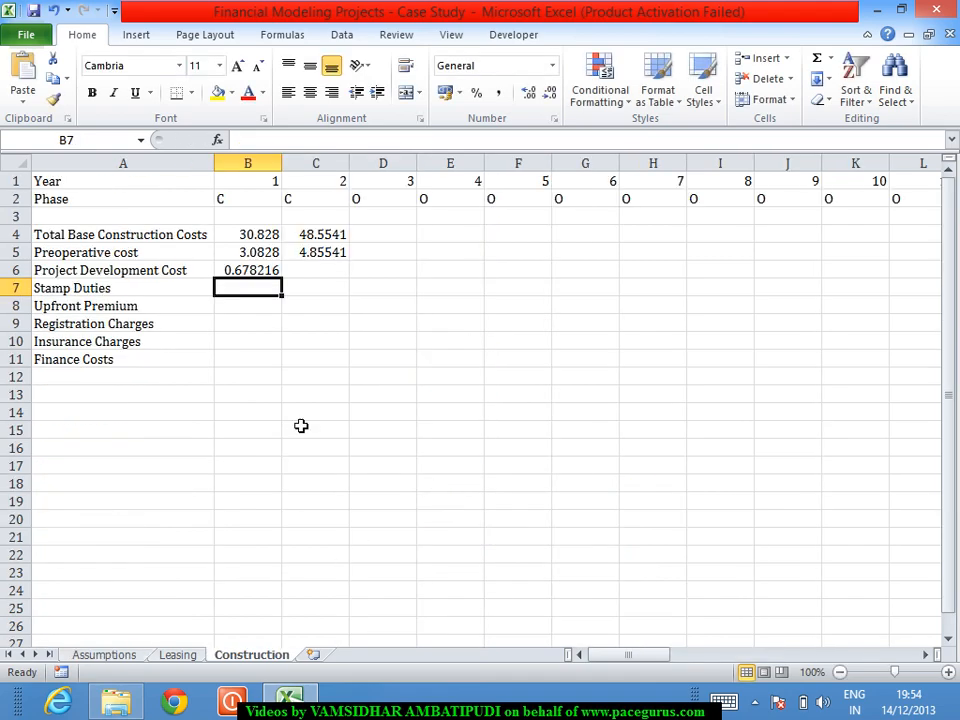
Wrap the Project Development Cost formula in B6 in an IF returning SUM(B4:B5)*Assumptions!$B$58 when B2="C", otherwise an empty string
click(270, 271)
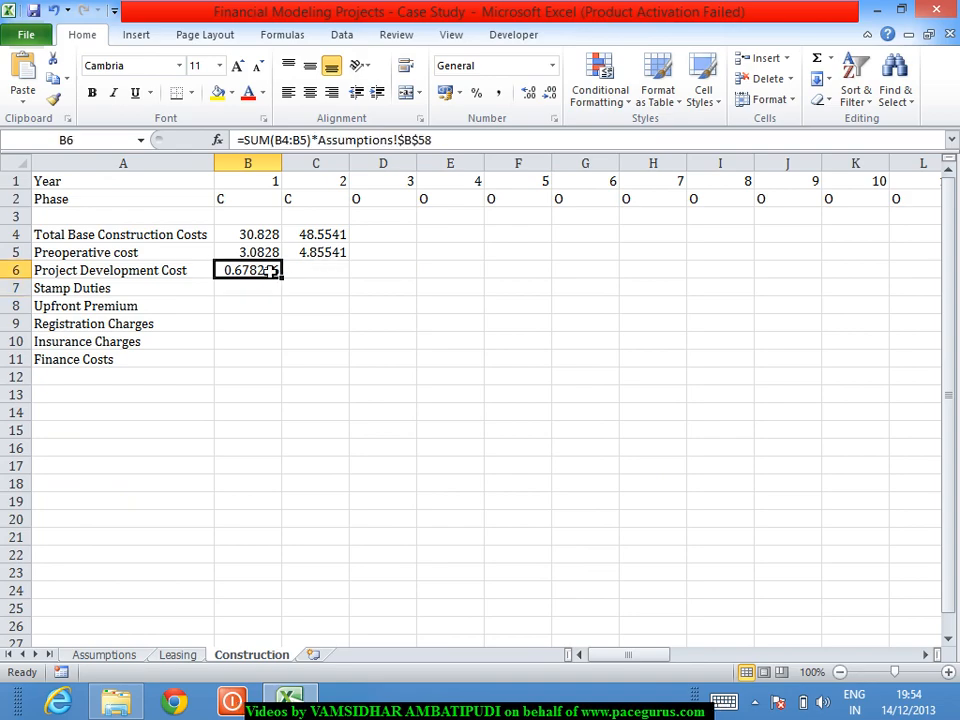
click(249, 141)
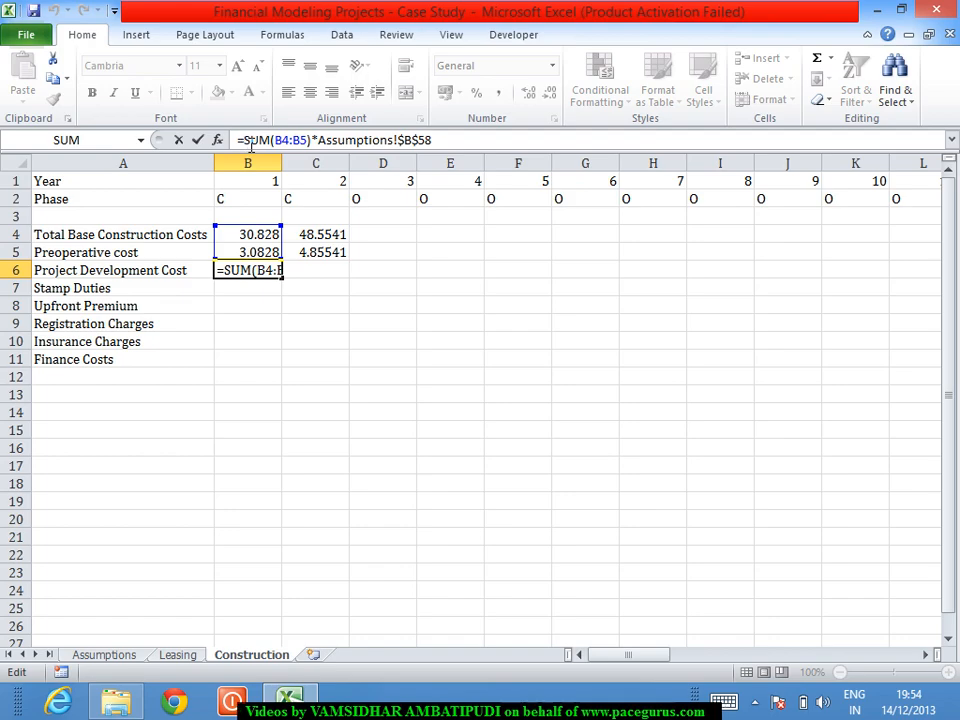
text(if()
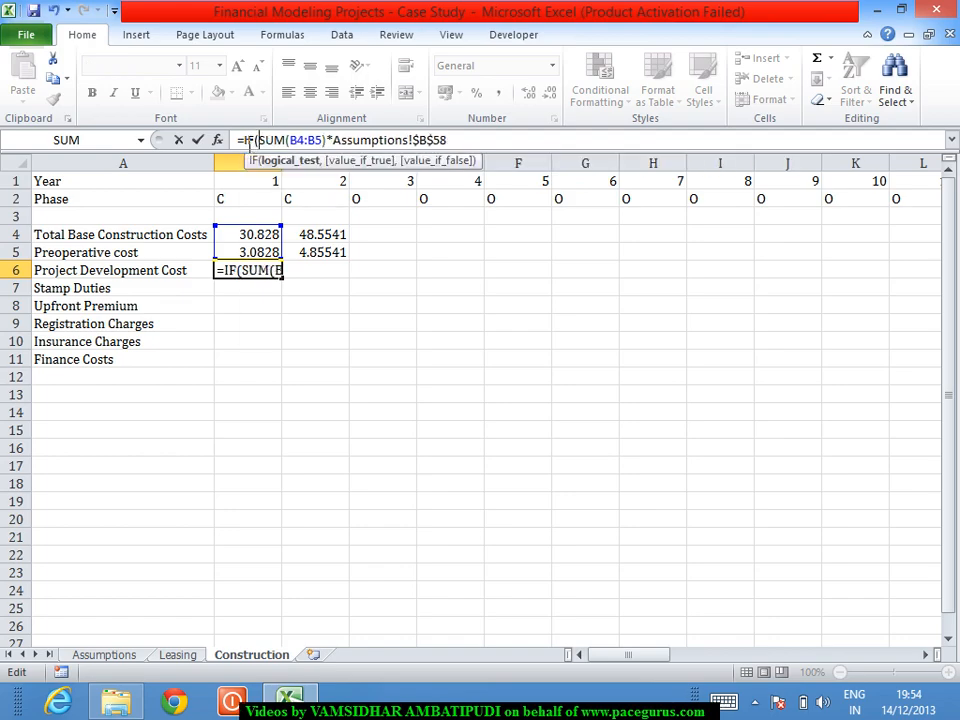
click(241, 205)
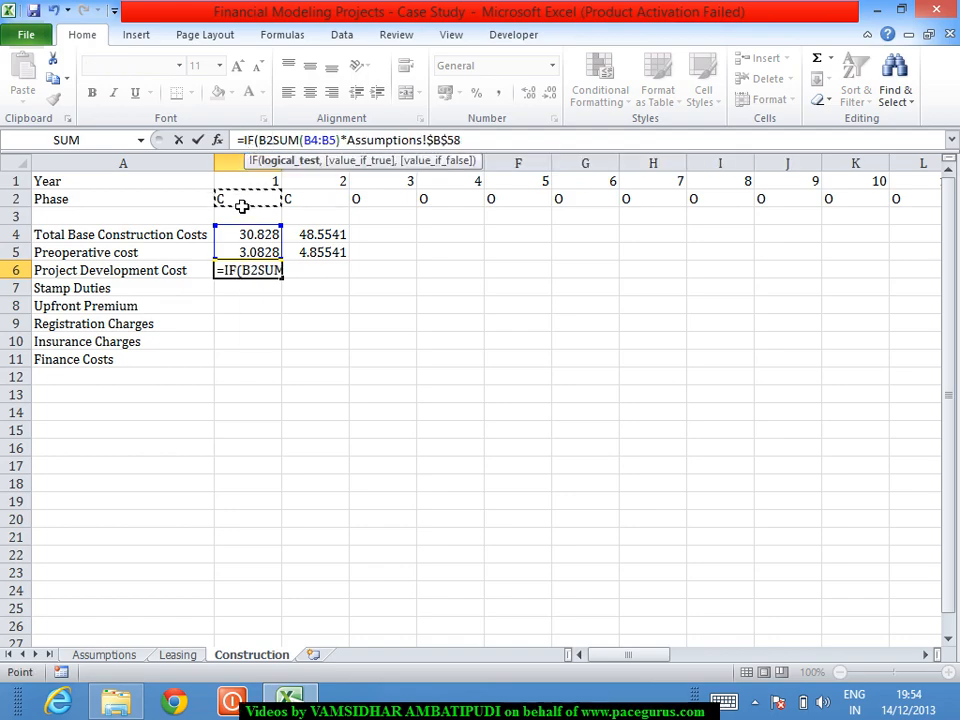
text(="C")
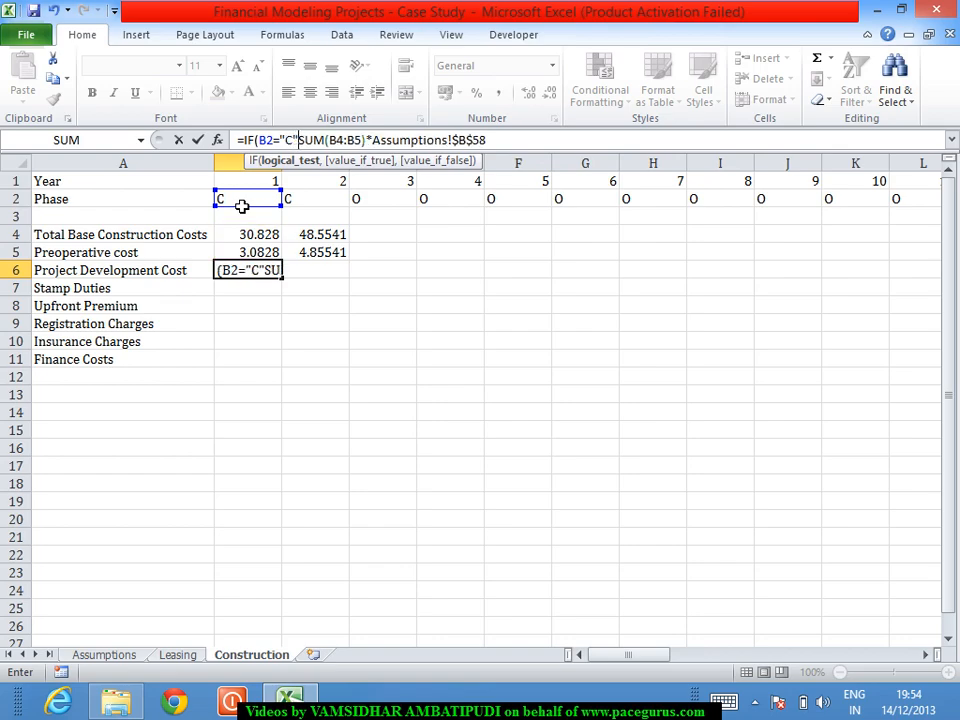
text(,)
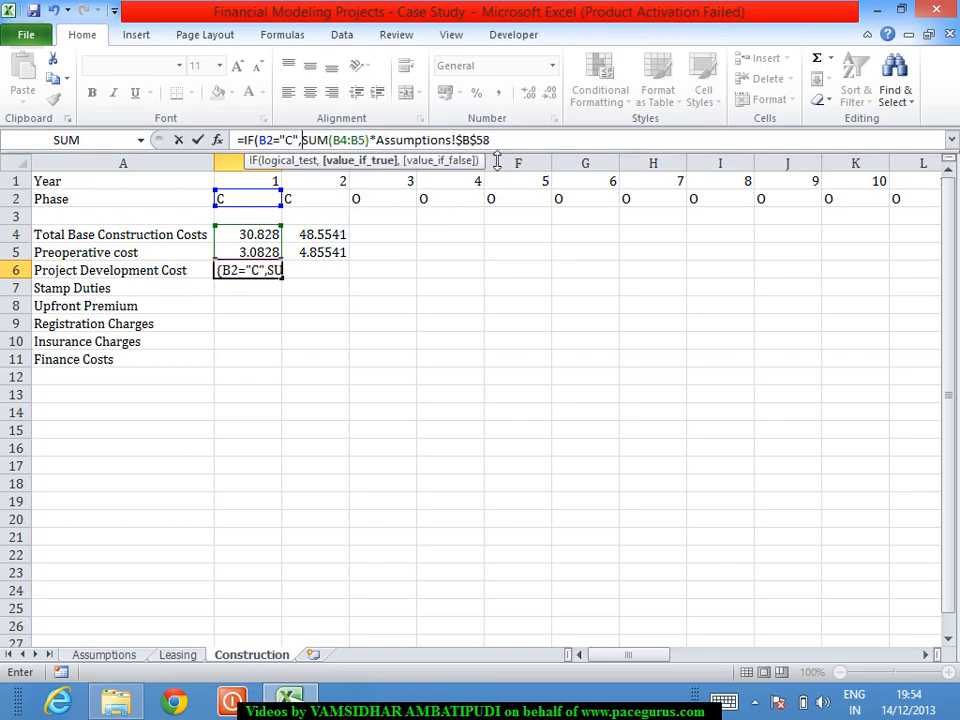
text(,)
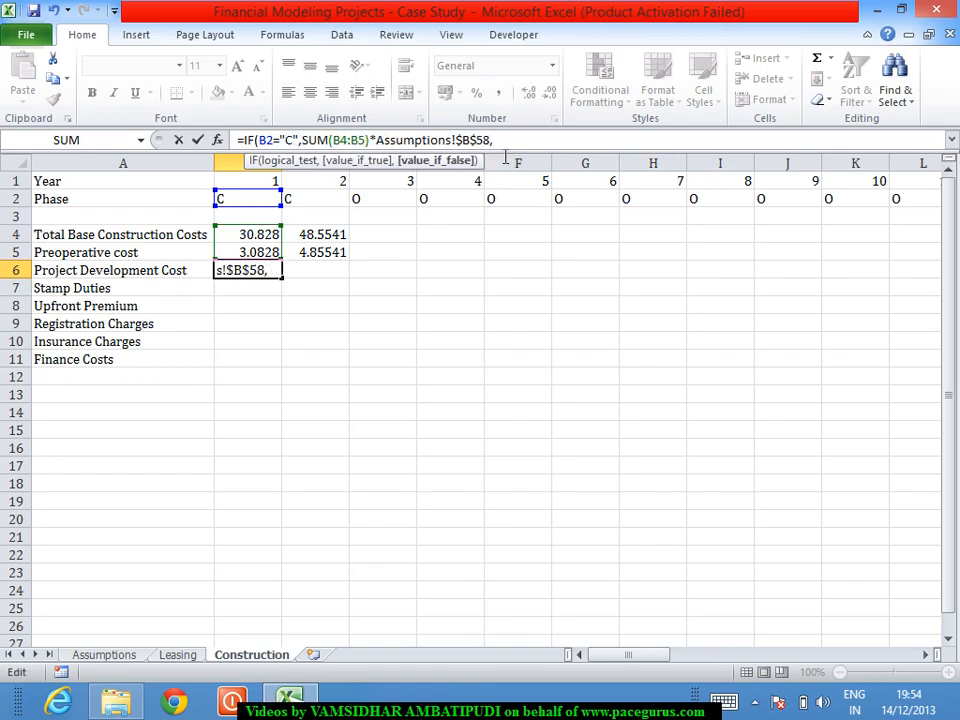
text(""))
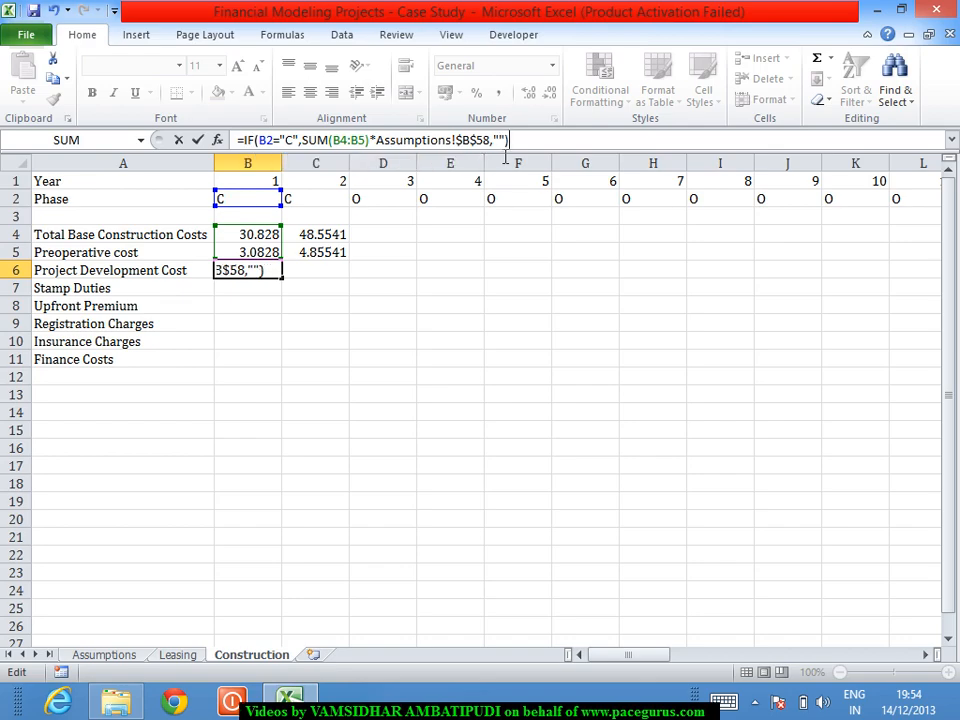
key(Tab)
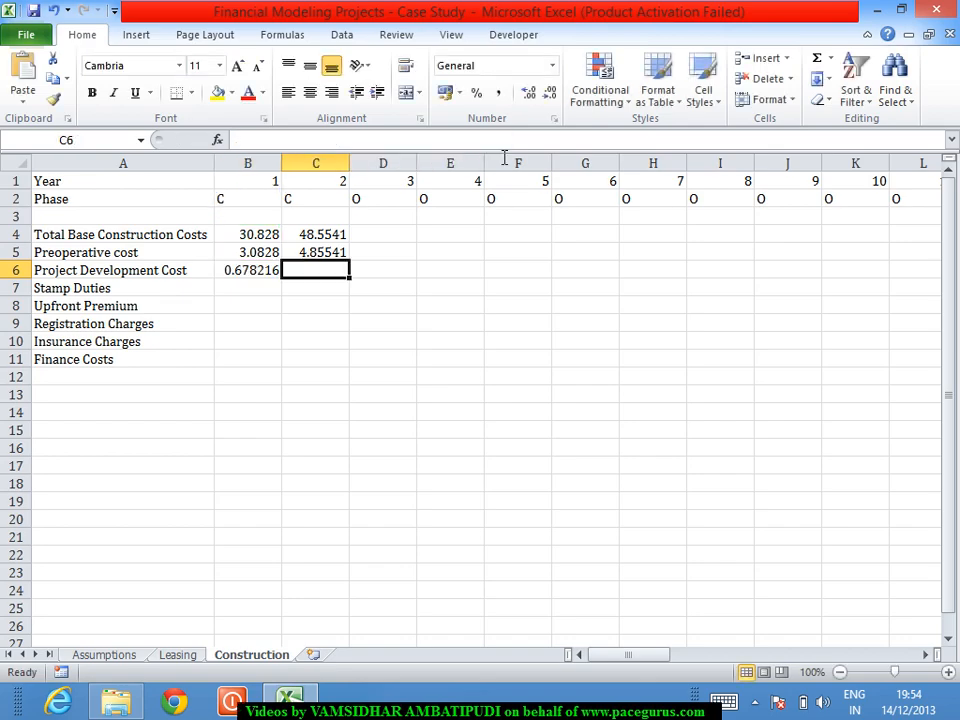
Fill the Project Development Cost formula from B6 across row 6 through AZ6 and return to the first columns
click(255, 276)
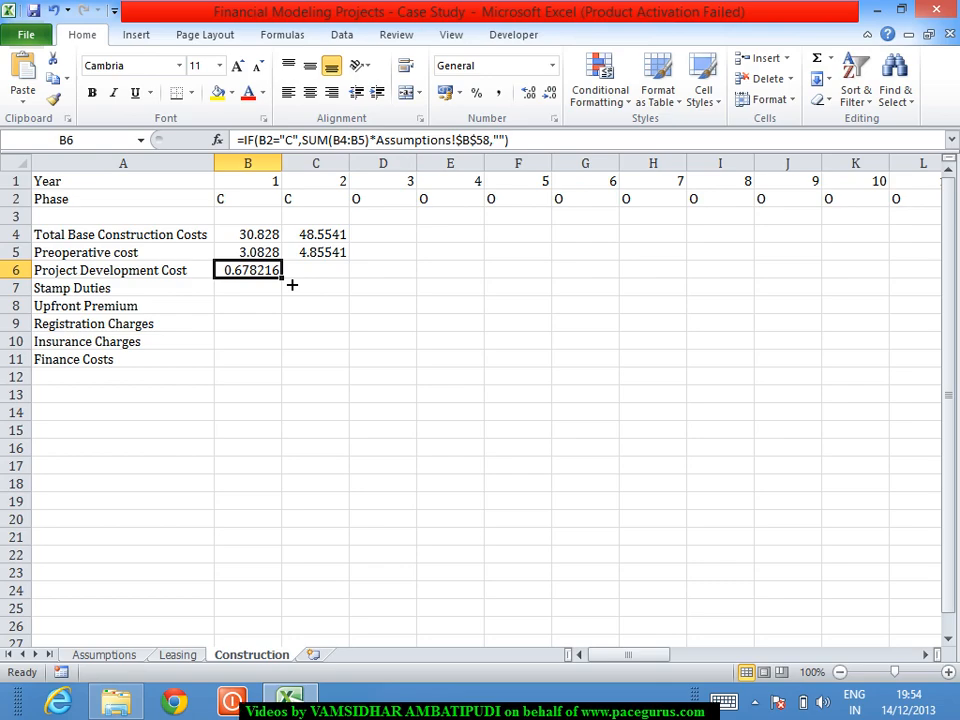
drag(287, 283, 879, 384)
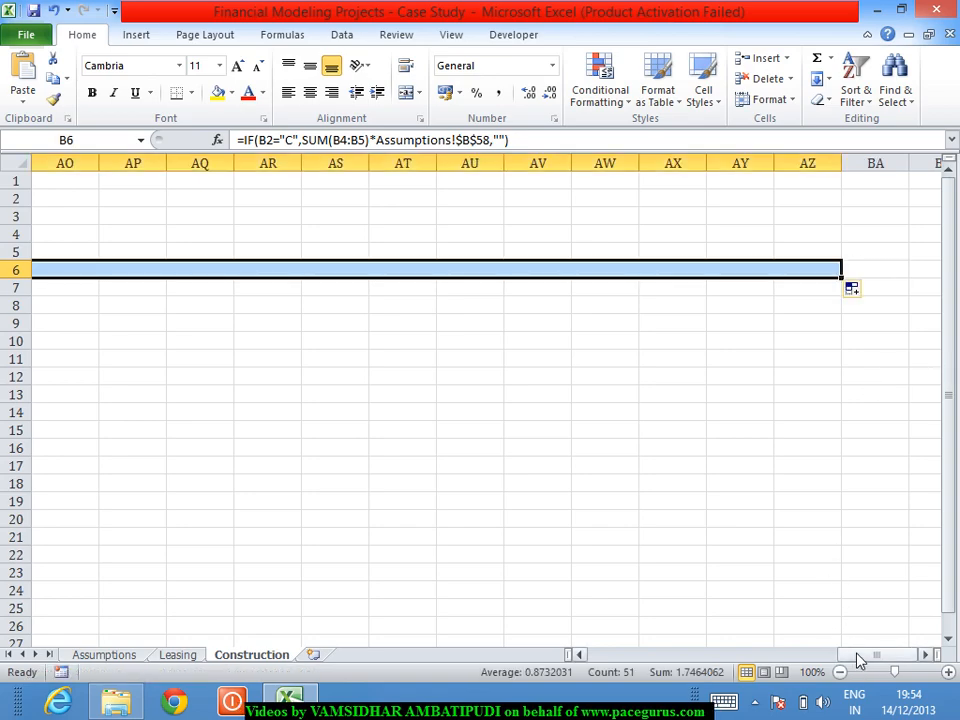
drag(856, 660, 592, 651)
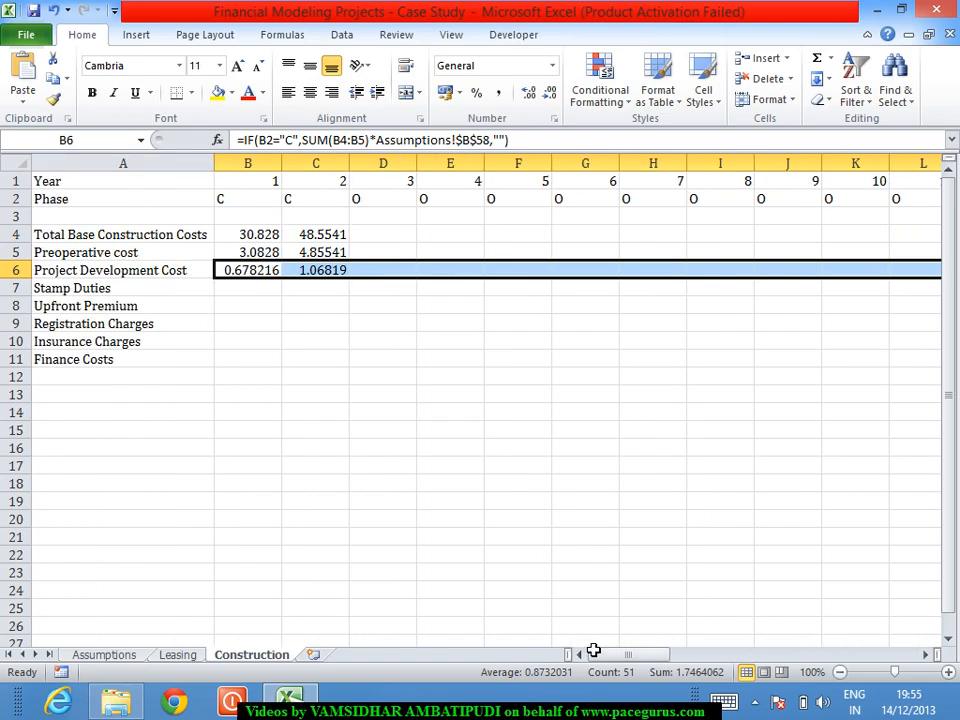
Widen column C of the Assumptions sheet to fit its contents and review the Stamp Duties rates in B59 and C59
click(239, 289)
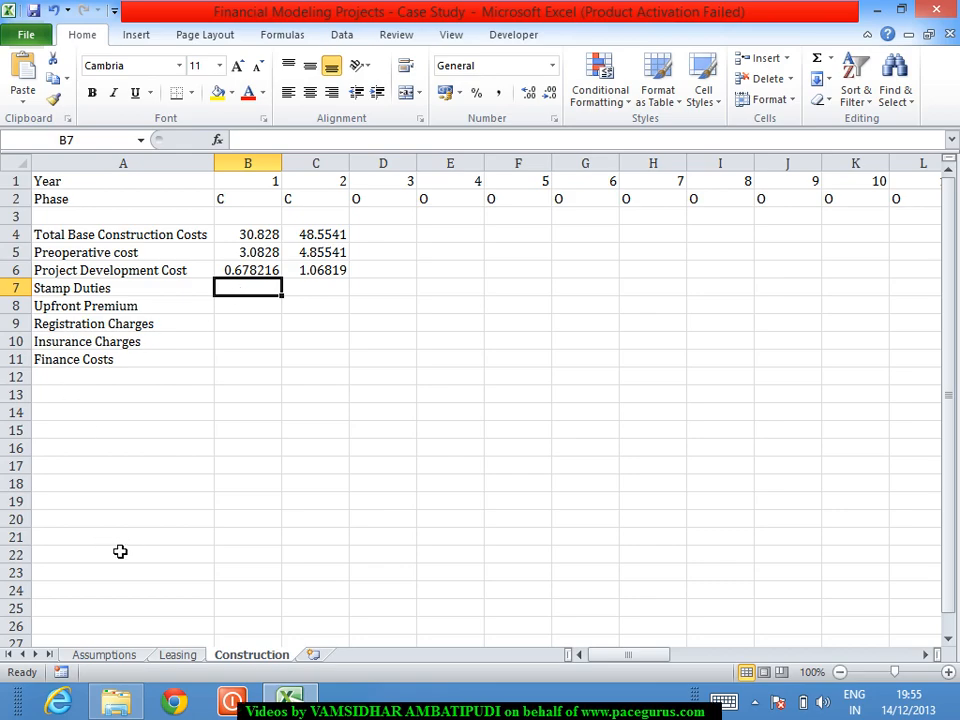
click(105, 655)
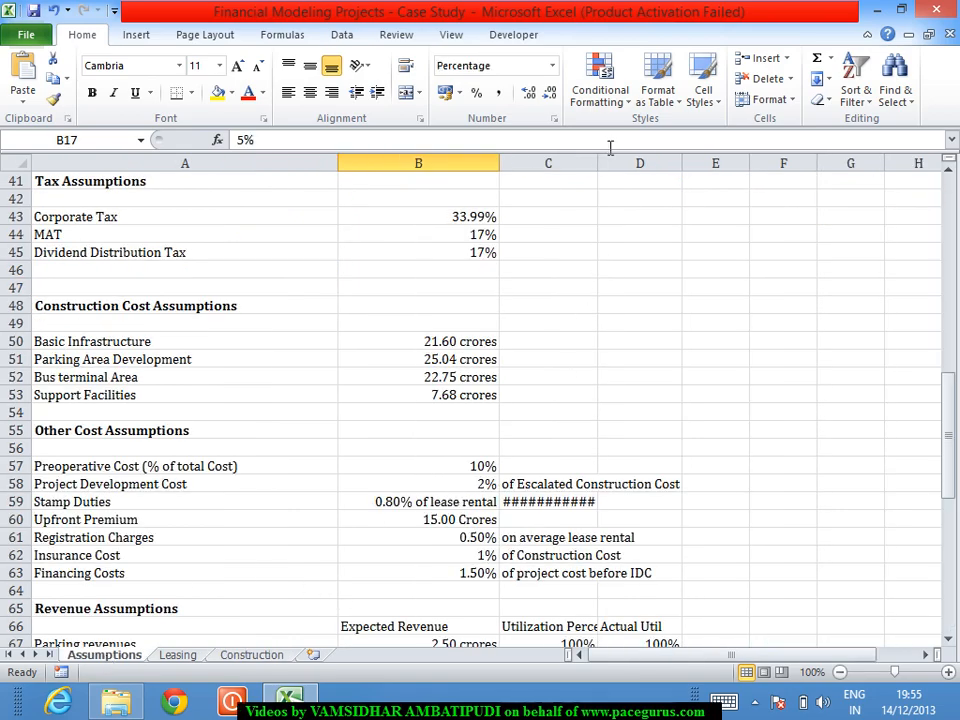
double_click(603, 177)
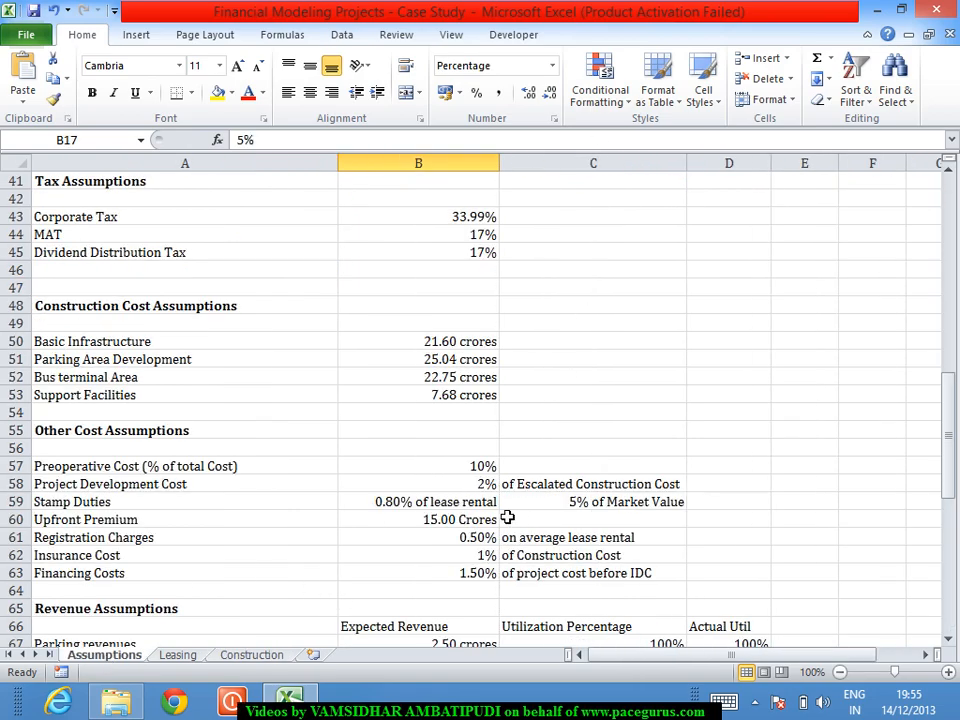
click(478, 503)
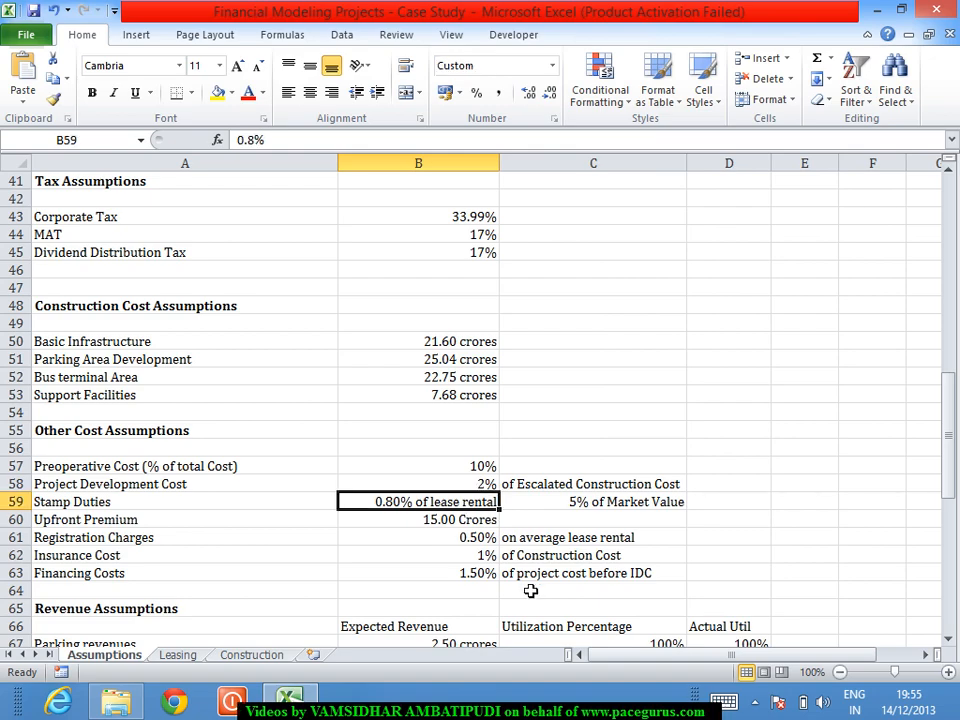
key(Right)
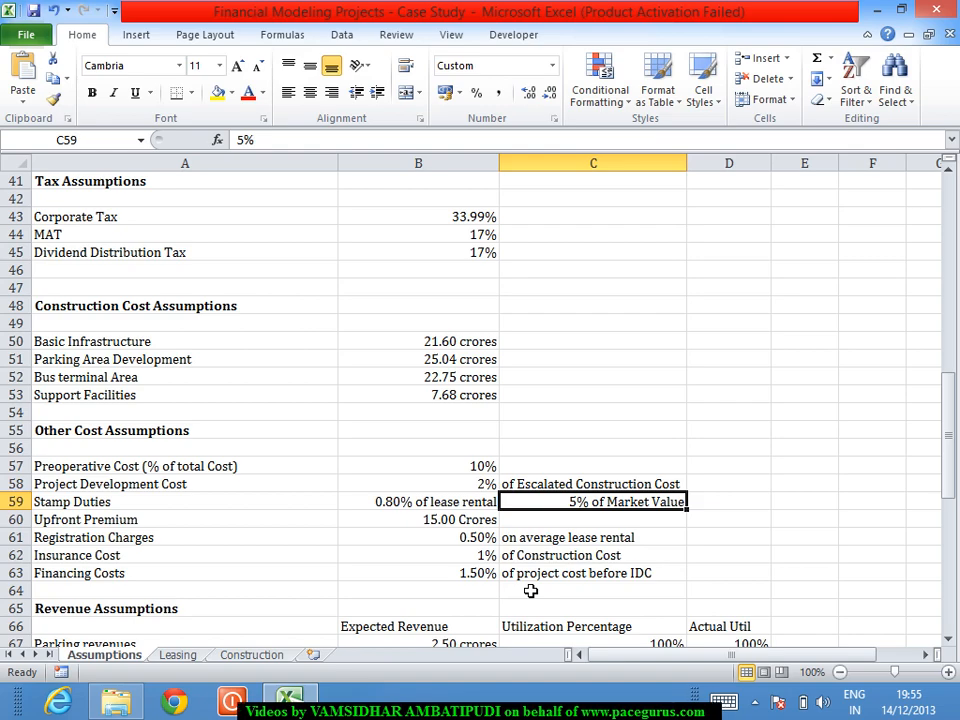
click(243, 660)
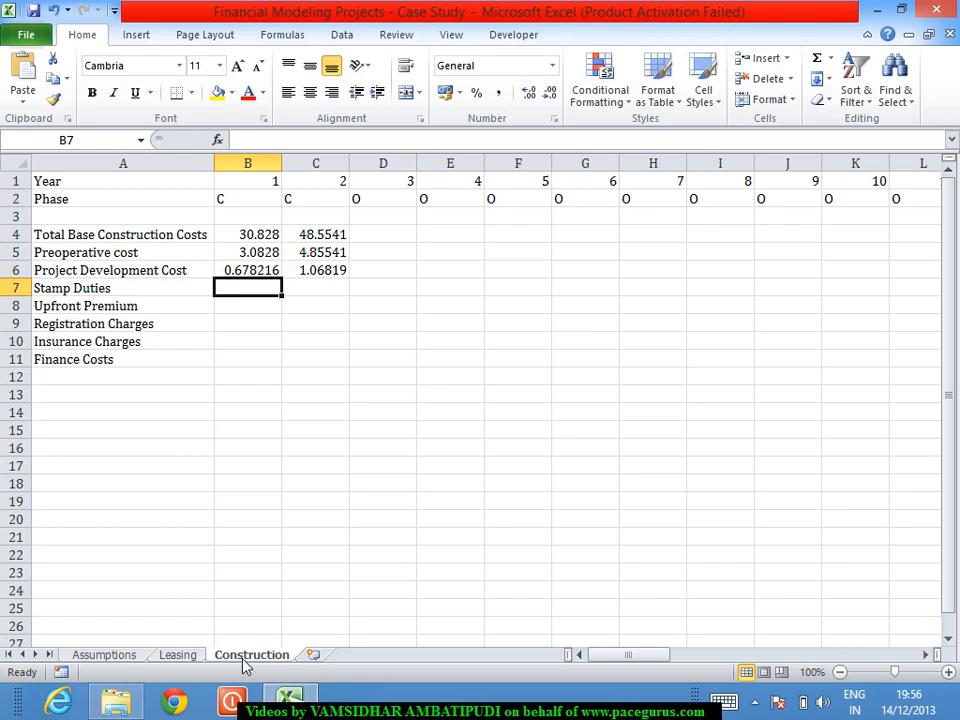
click(99, 658)
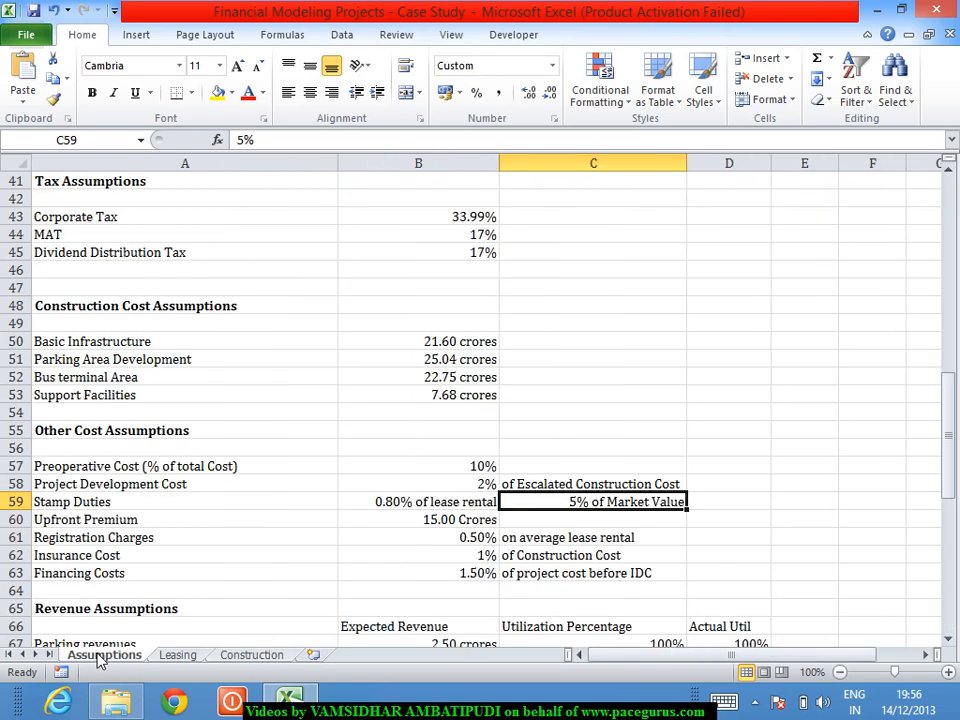
Begin the year 1 Stamp Duties formula in B7 of the Construction sheet with =IF(B1=1,MAX(
click(255, 656)
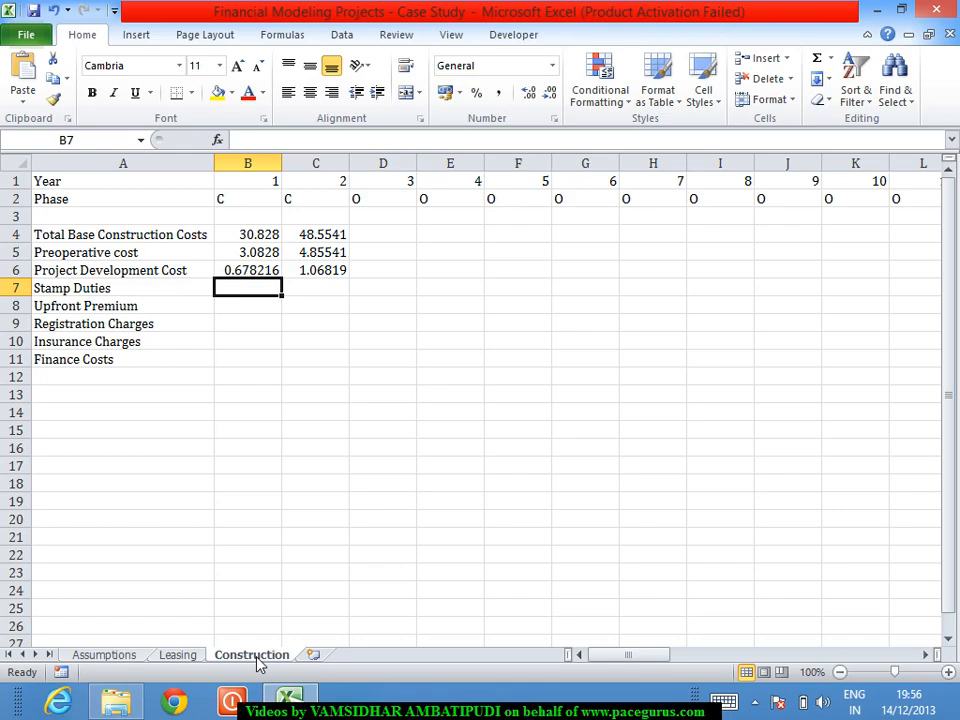
text(=)
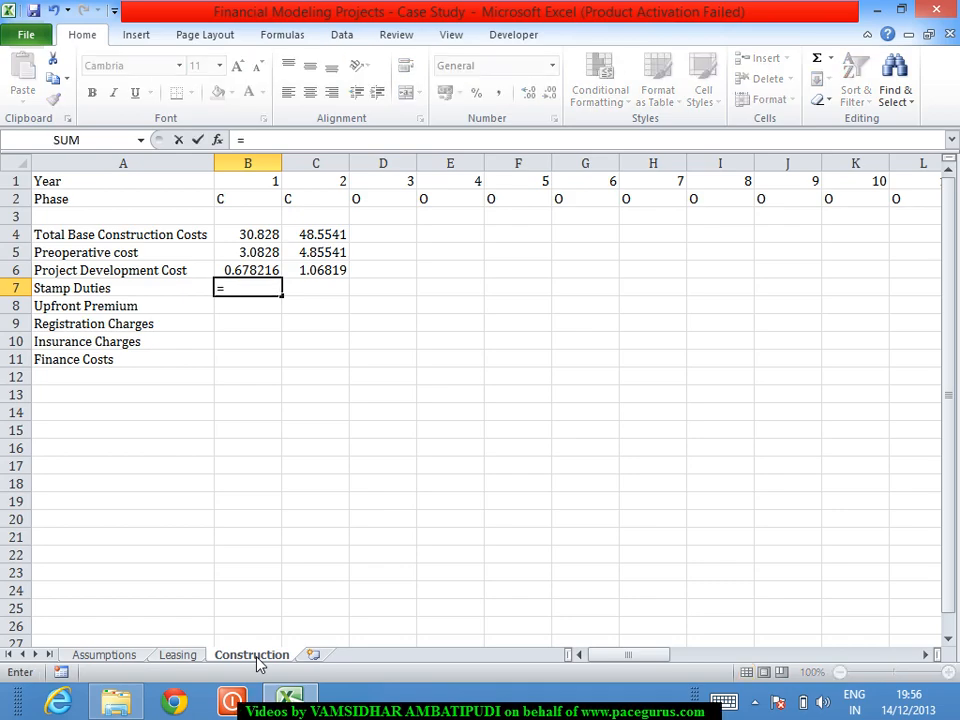
text(if)
key(Tab)
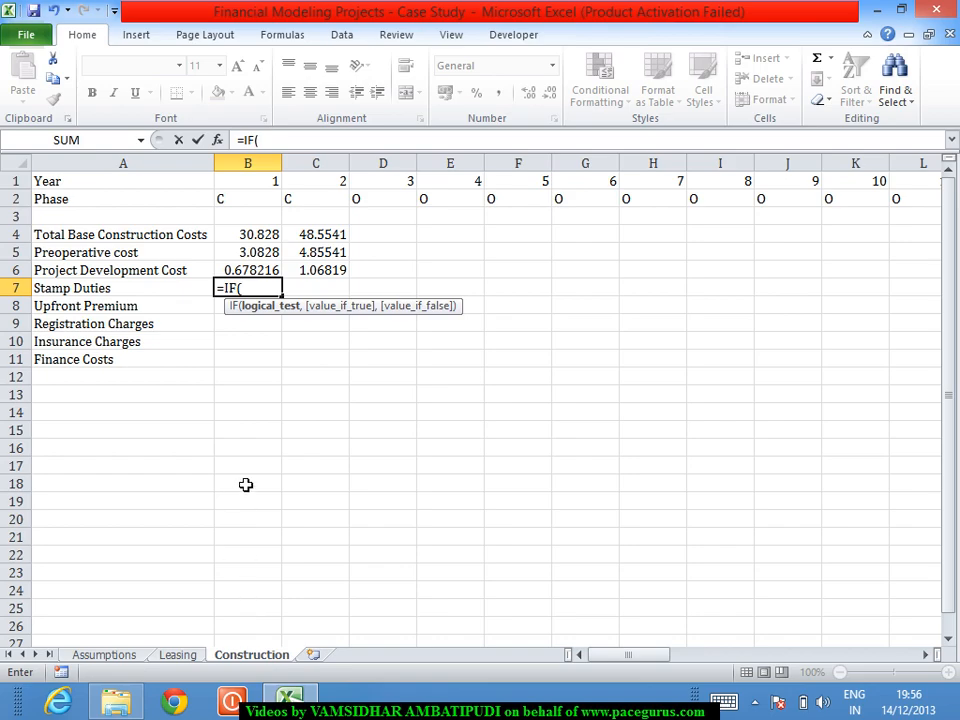
click(259, 188)
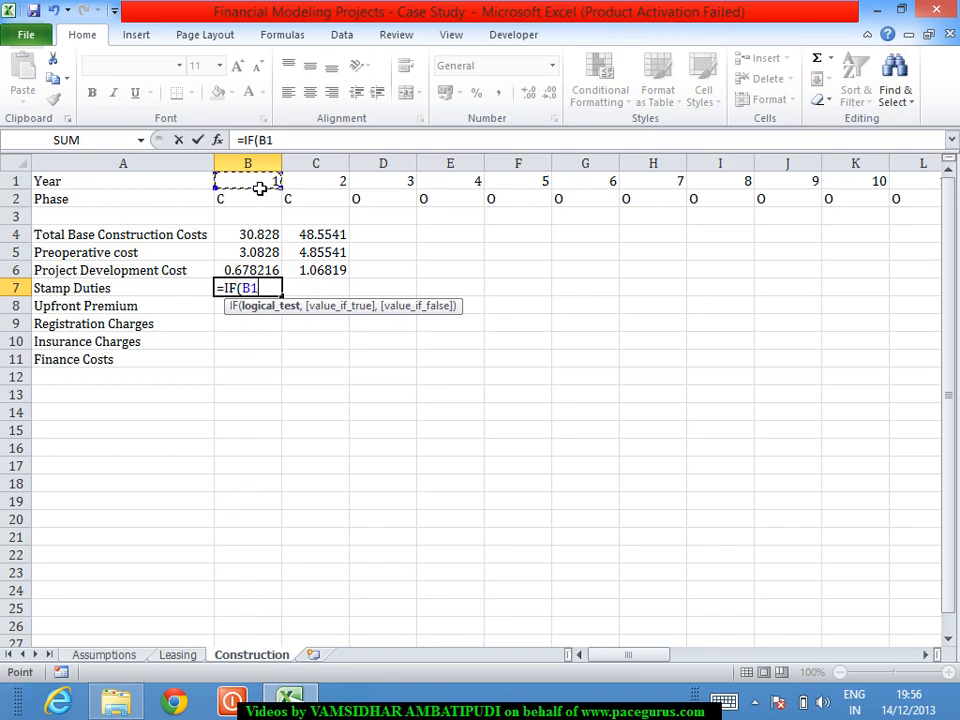
text(=1,)
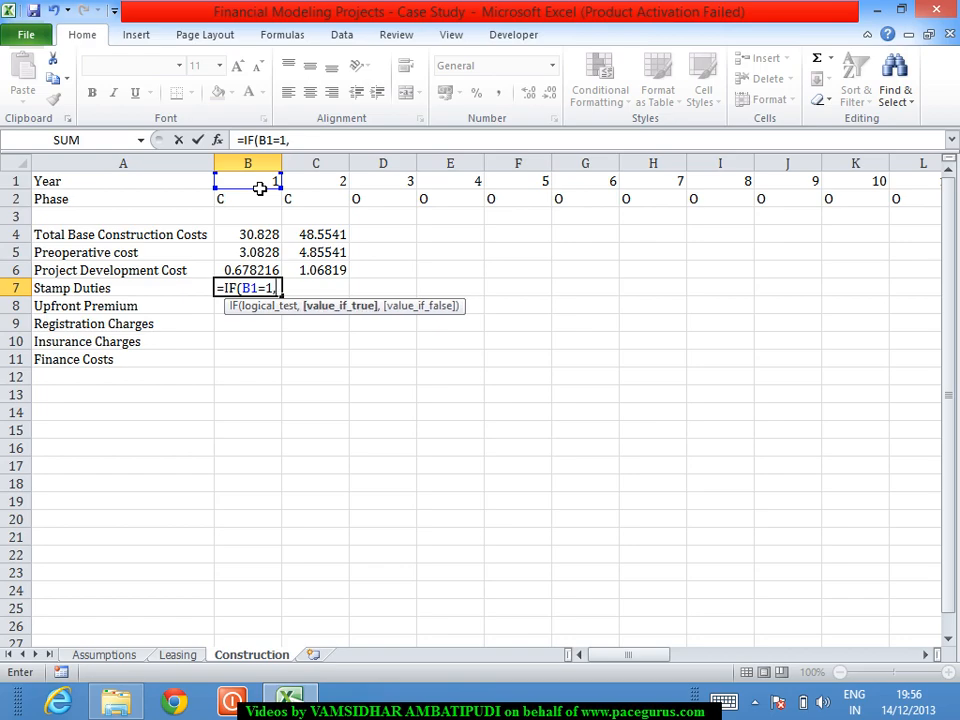
text(Max)
key(Tab)
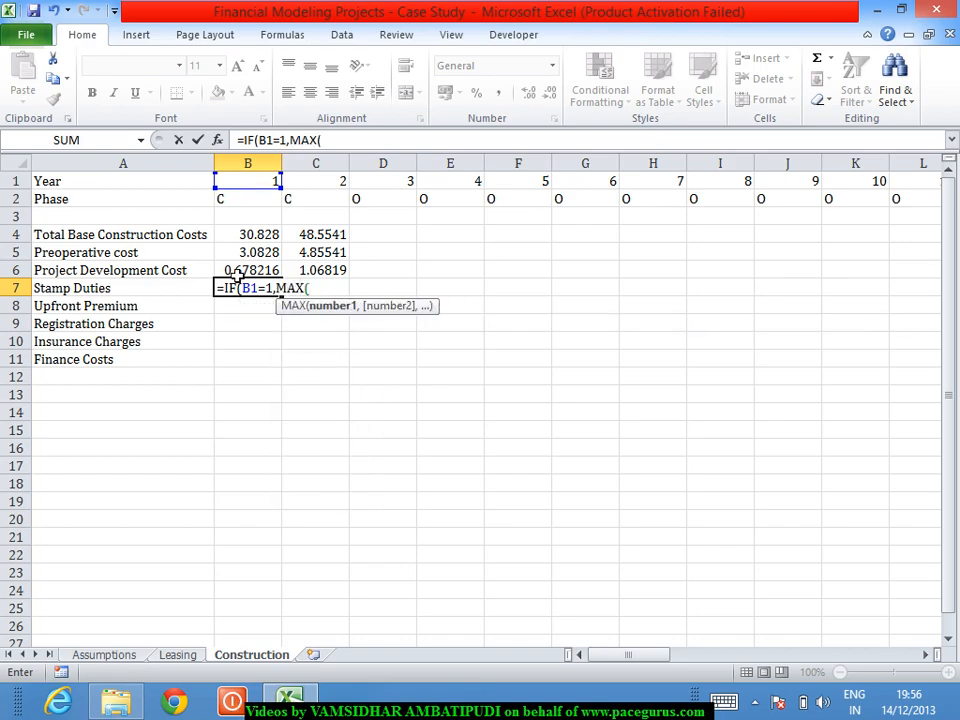
Add the lease rental stamp duty rate as the absolute reference Assumptions!$B$59 inside MAX, followed by a multiplication sign
click(140, 655)
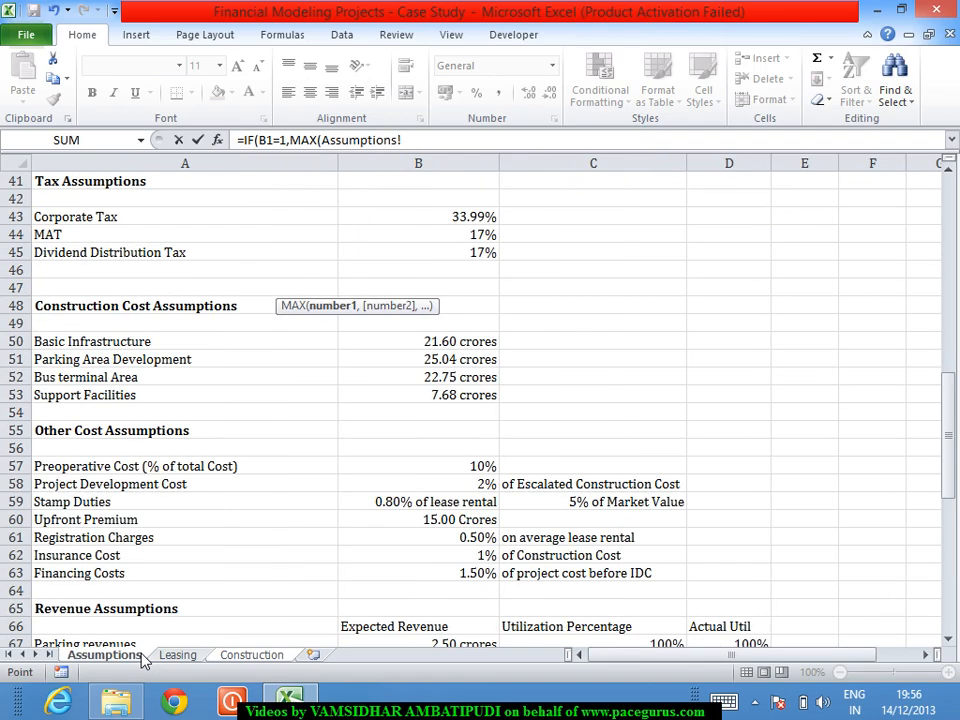
click(414, 502)
key(F4)
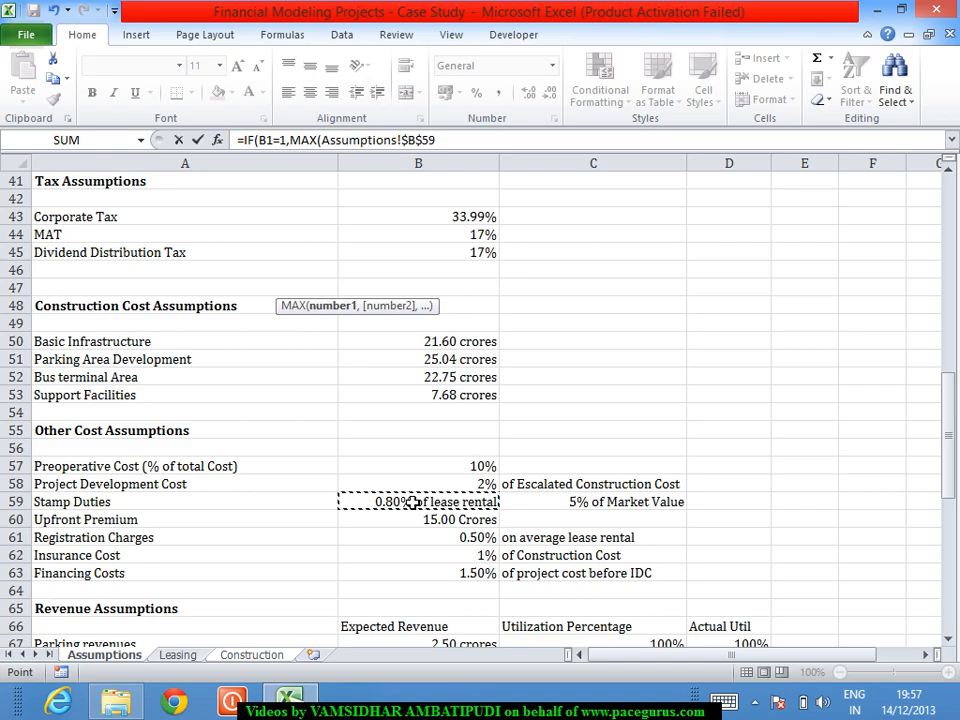
text(*)
text(Sum)
key(Tab)
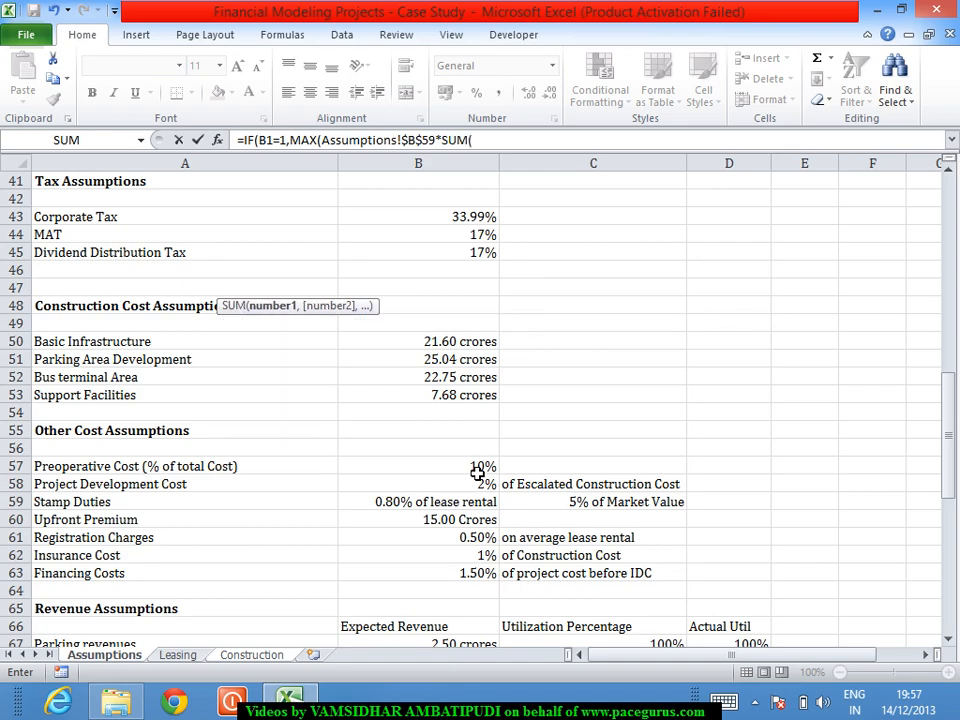
click(178, 655)
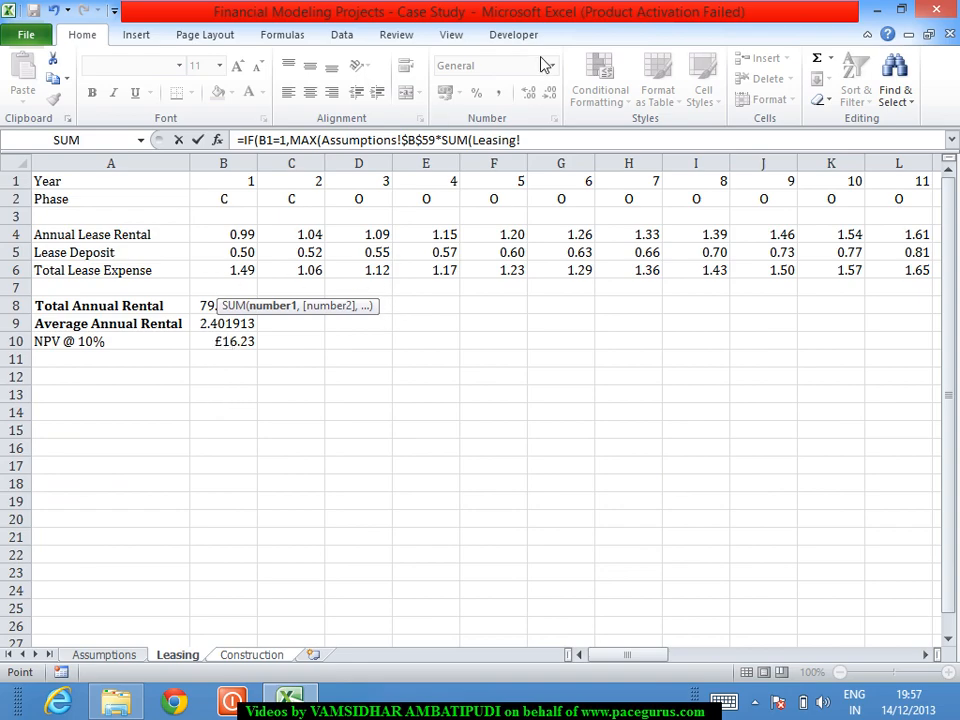
click(542, 141)
key(BackSpace)
key(BackSpace)
key(BackSpace)
key(BackSpace)
key(BackSpace)
key(BackSpace)
key(BackSpace)
key(BackSpace)
key(BackSpace)
key(BackSpace)
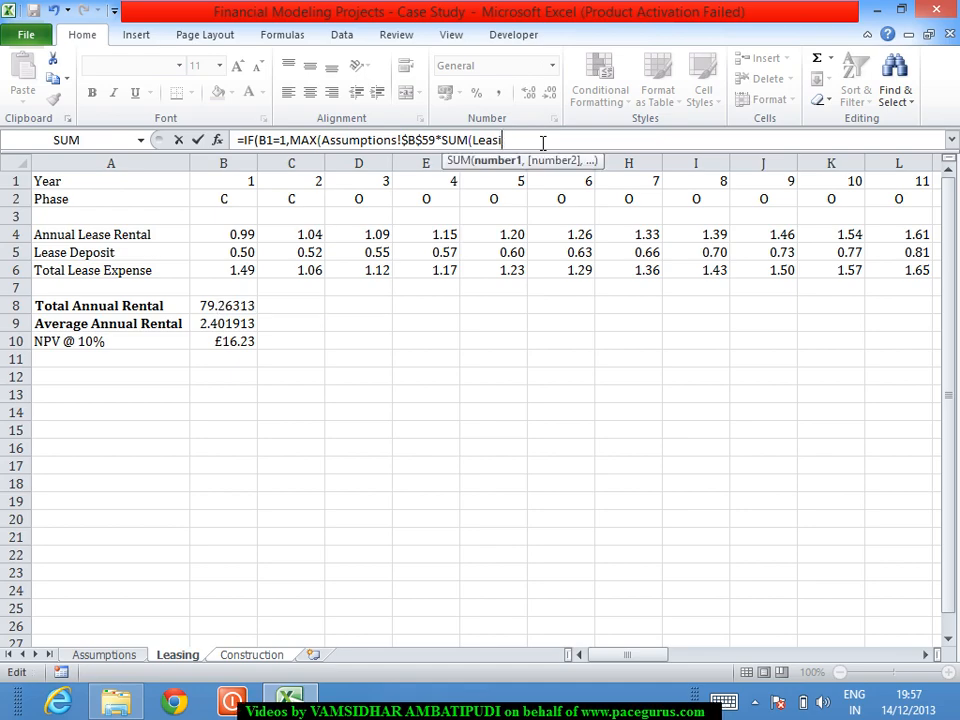
key(BackSpace)
key(BackSpace)
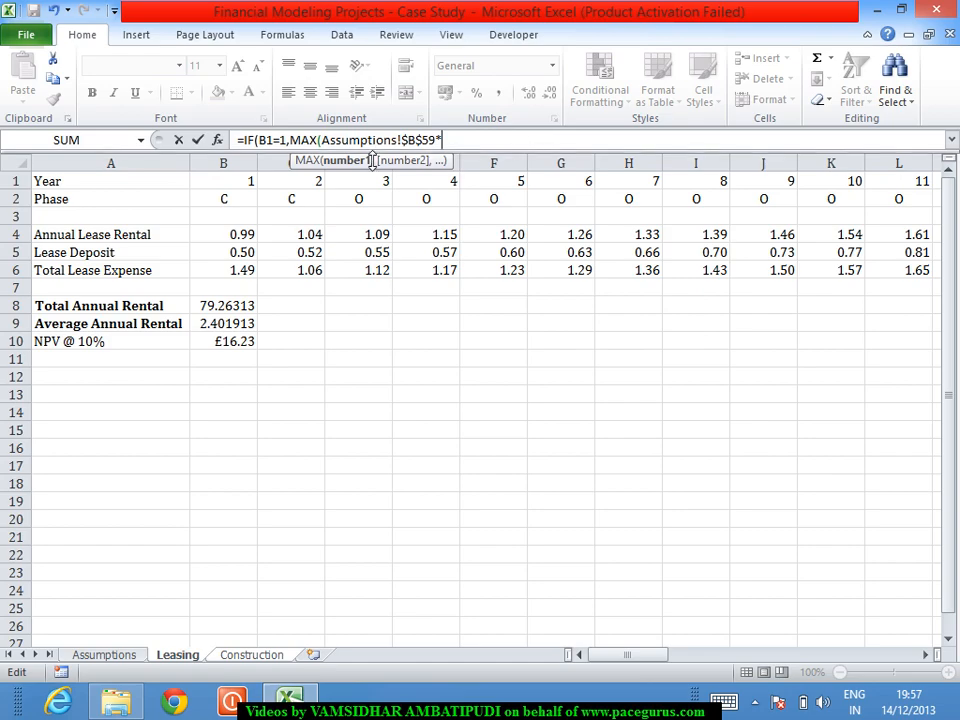
Multiply the first MAX argument by total annual rental Leasing!$B$8 and start the second argument with the market value duty rate Assumptions!$C$59*
click(238, 311)
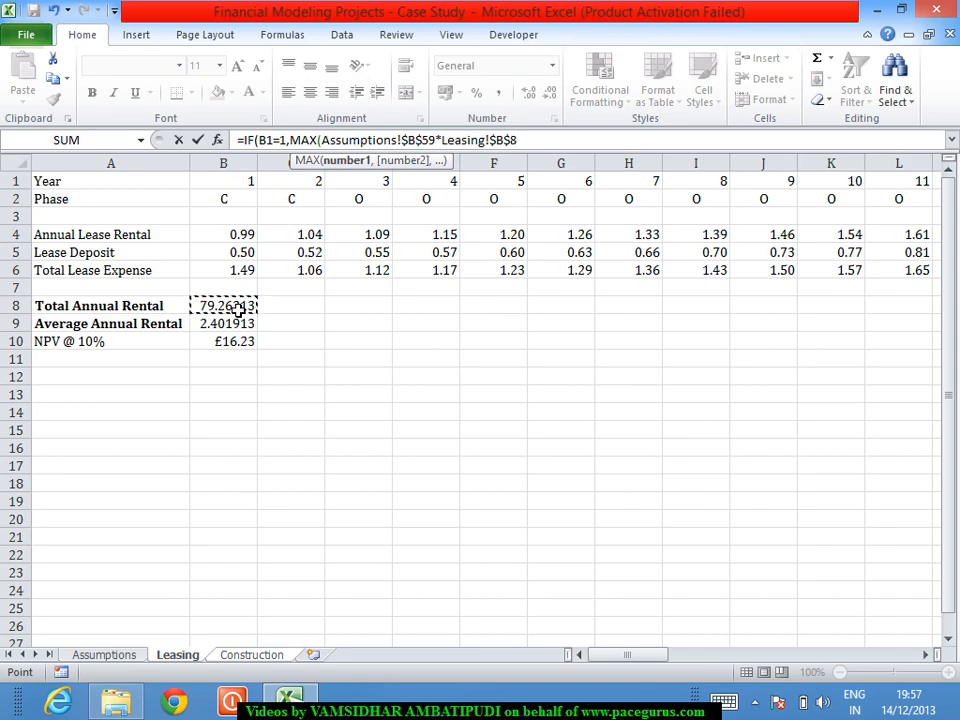
text(,)
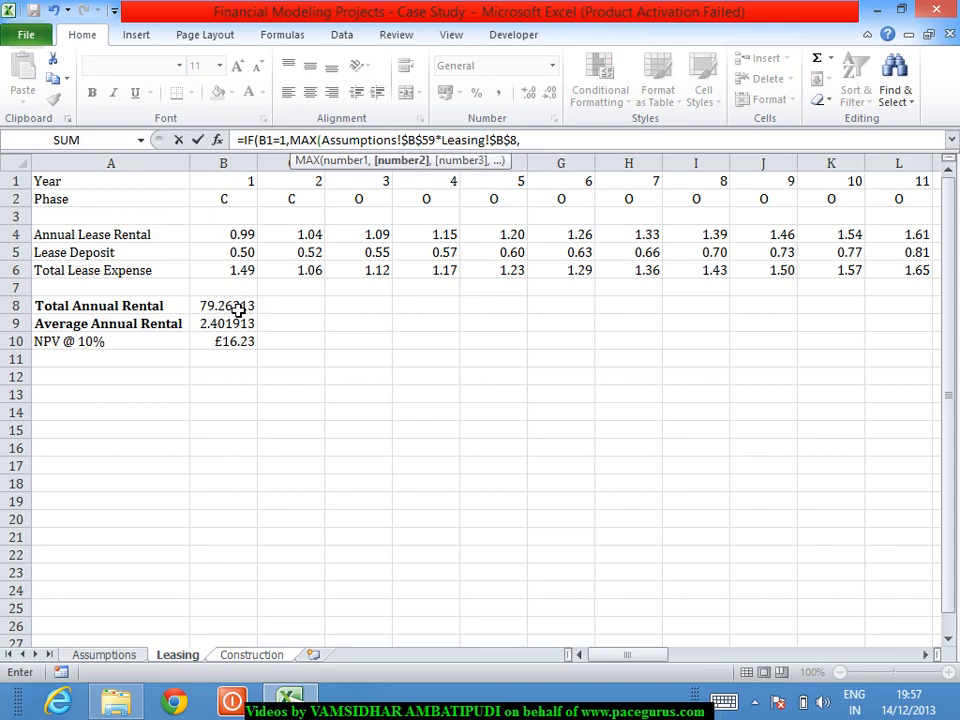
click(128, 657)
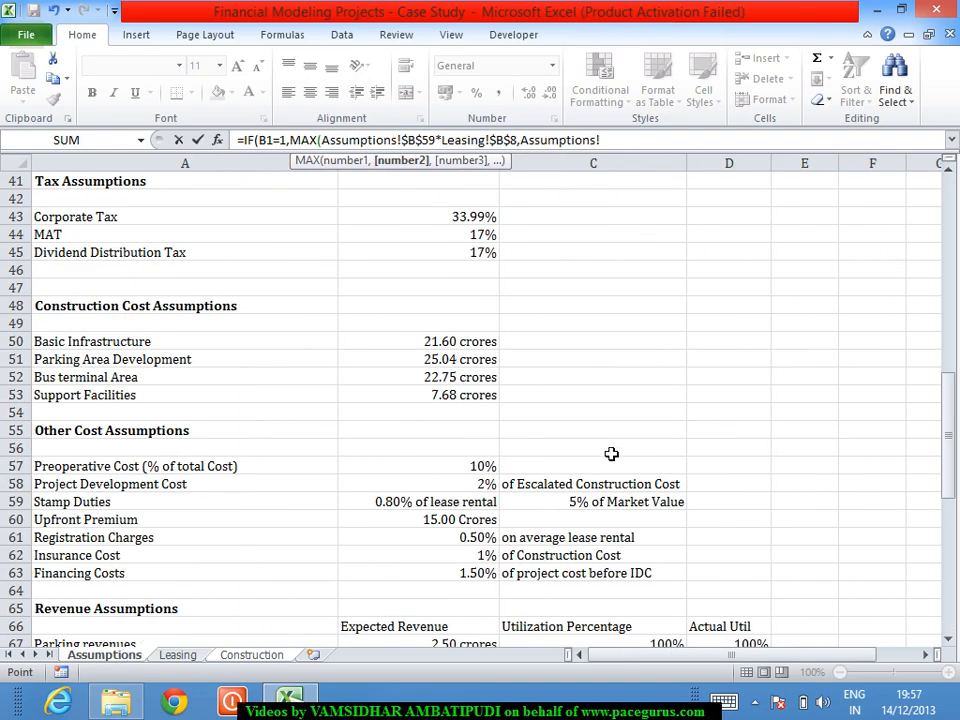
click(602, 504)
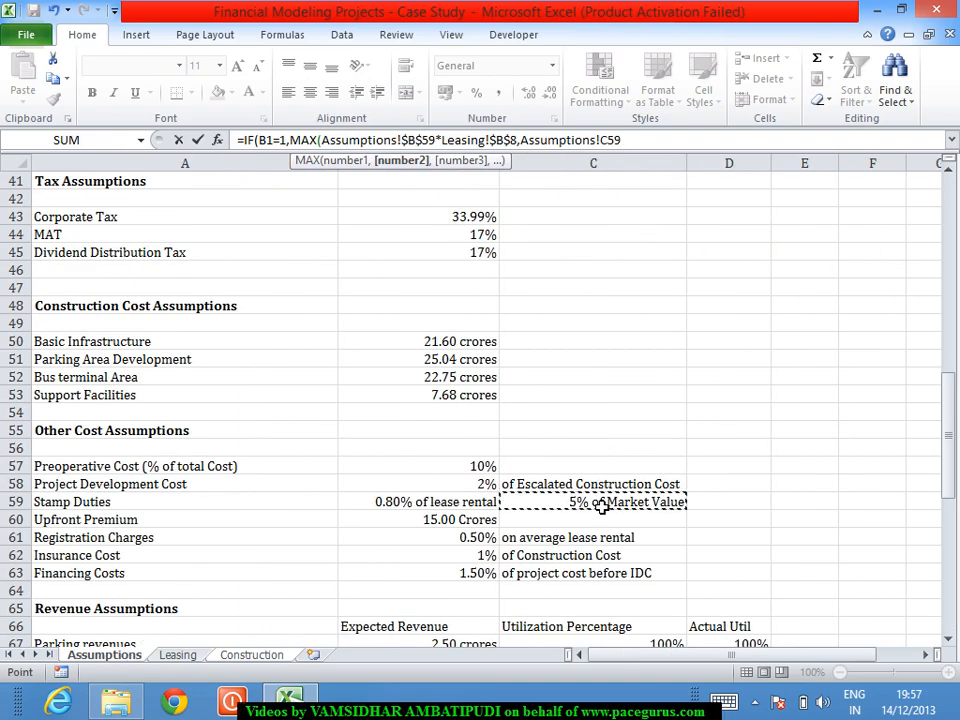
key(F4)
text(*)
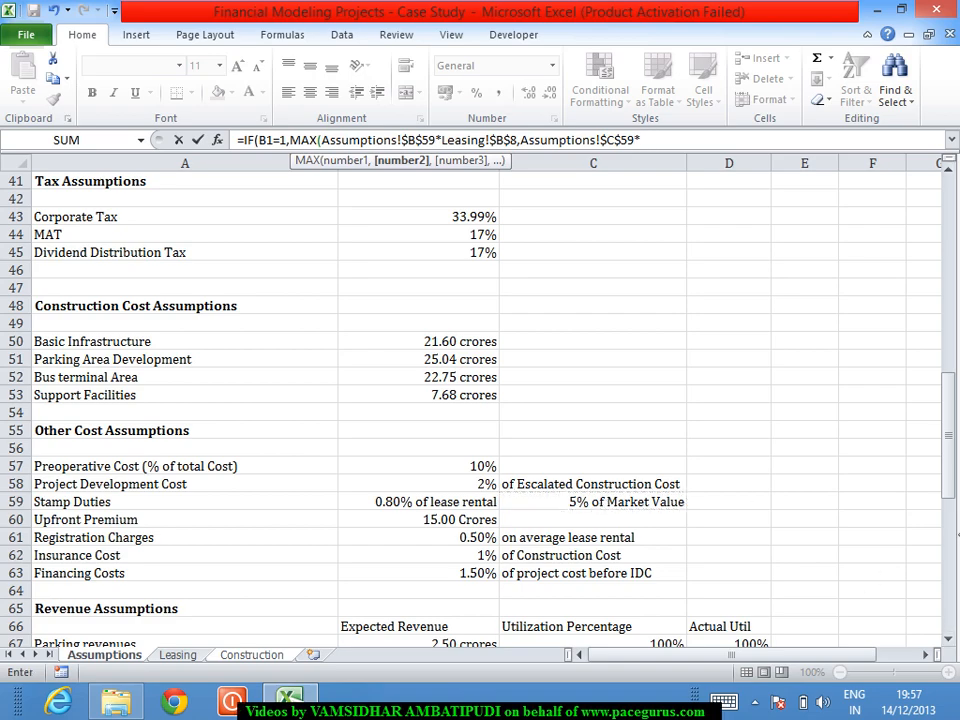
Finish the Stamp Duties formula by multiplying by Assumptions!$B$7 and Assumptions!$B$6, closing MAX, and returning "" for years other than 1
drag(950, 480, 936, 266)
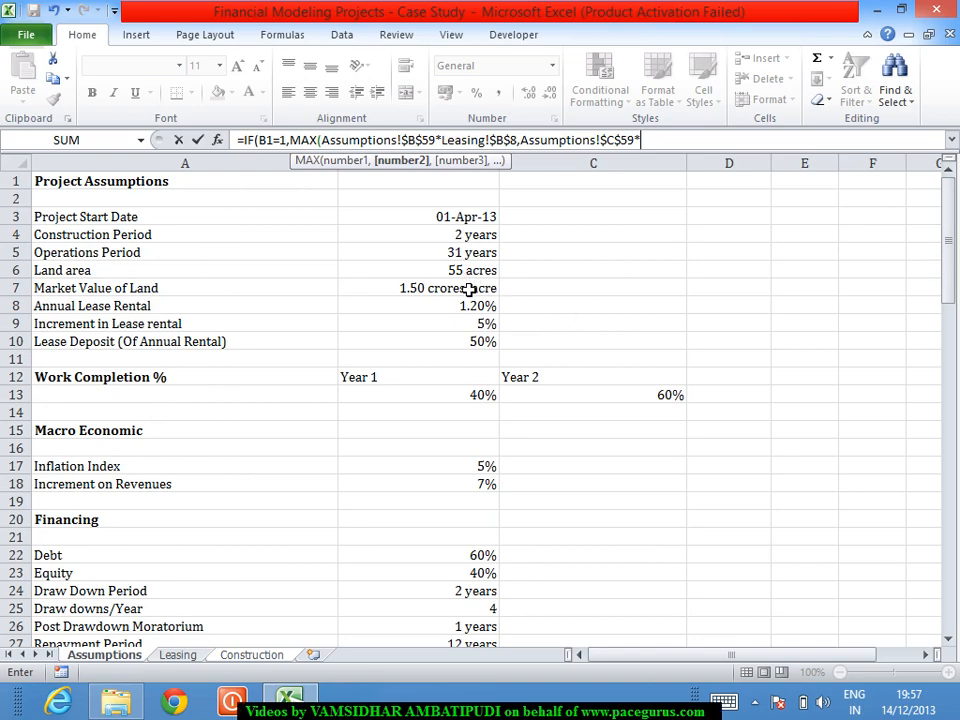
click(470, 290)
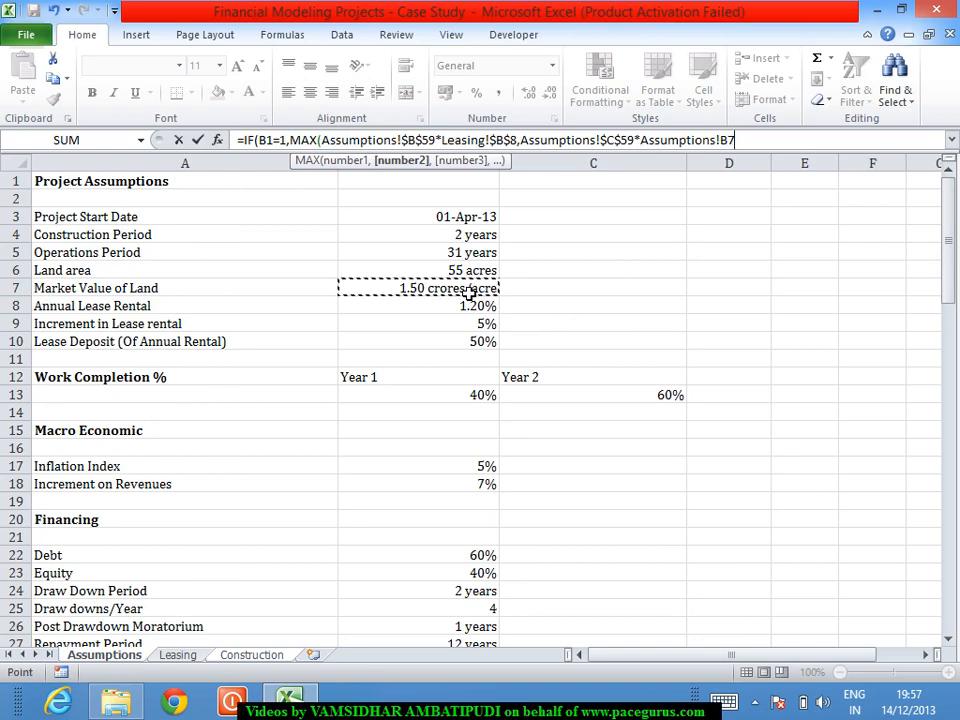
key(F4)
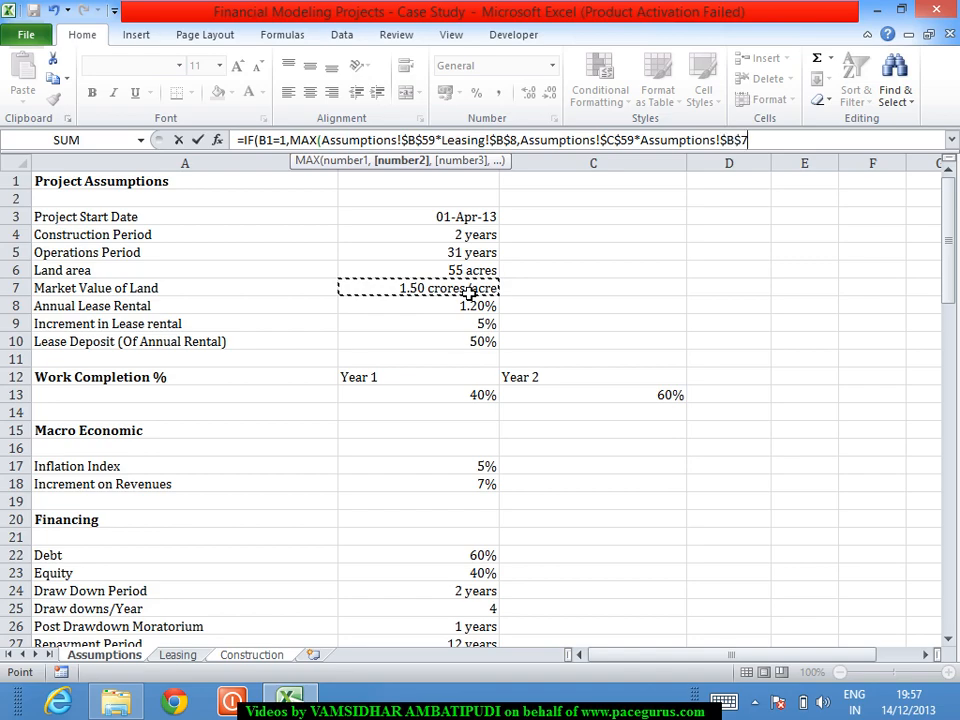
text(*)
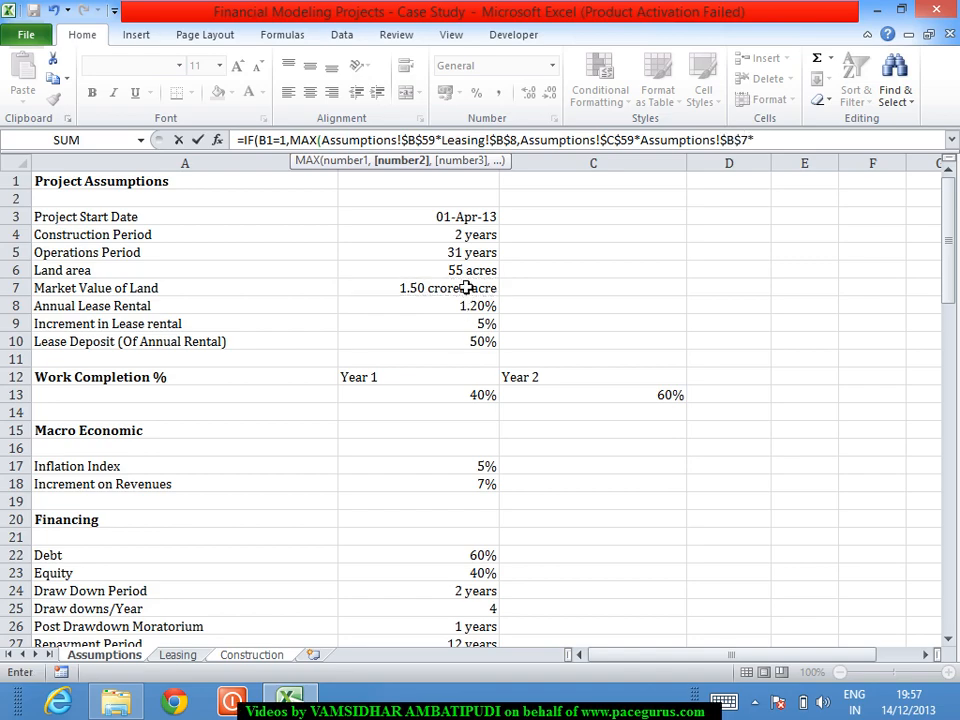
click(466, 275)
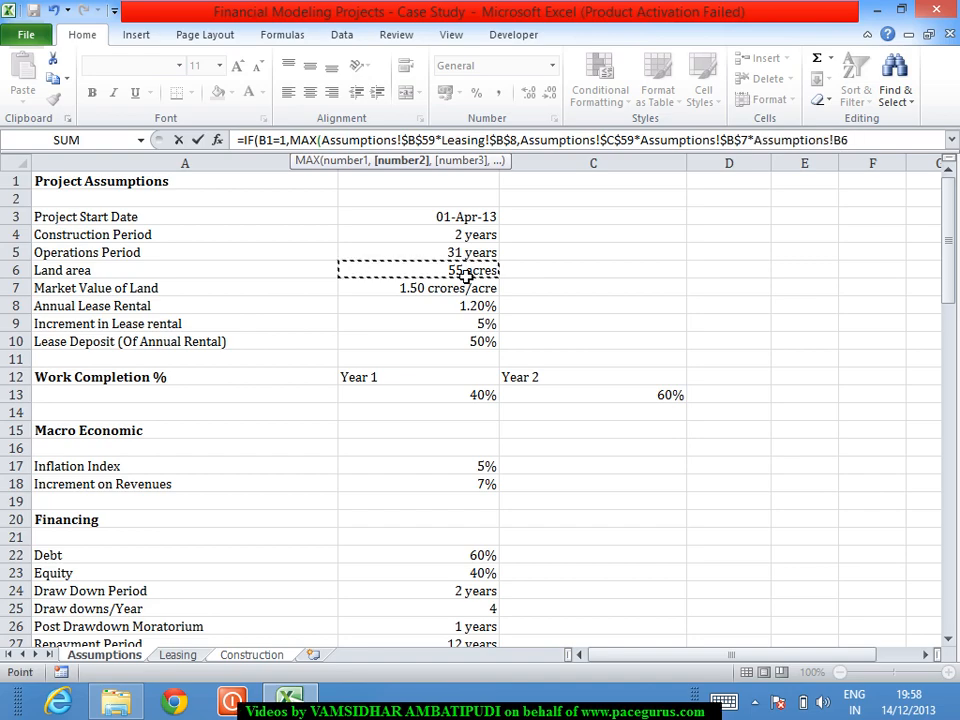
key(F4)
text())
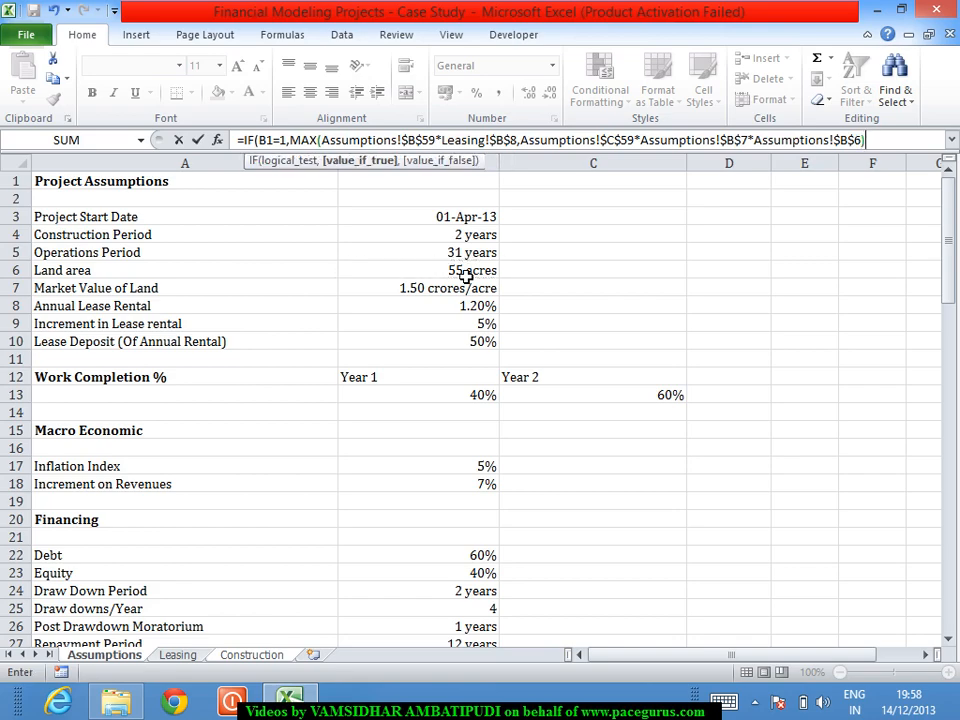
text(,)
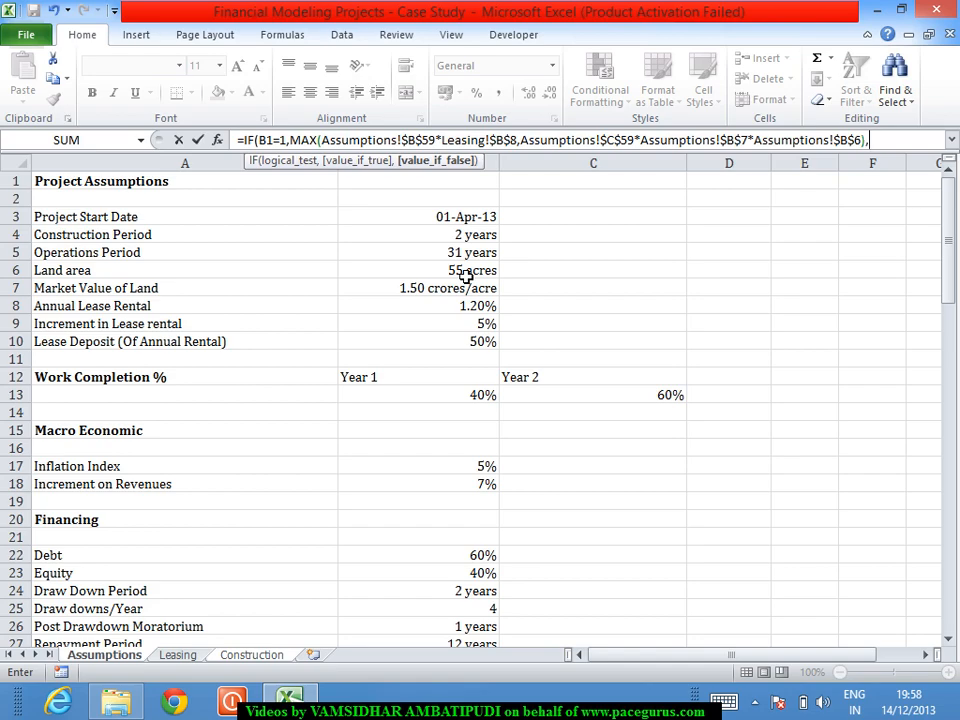
text(""))
key(Return)
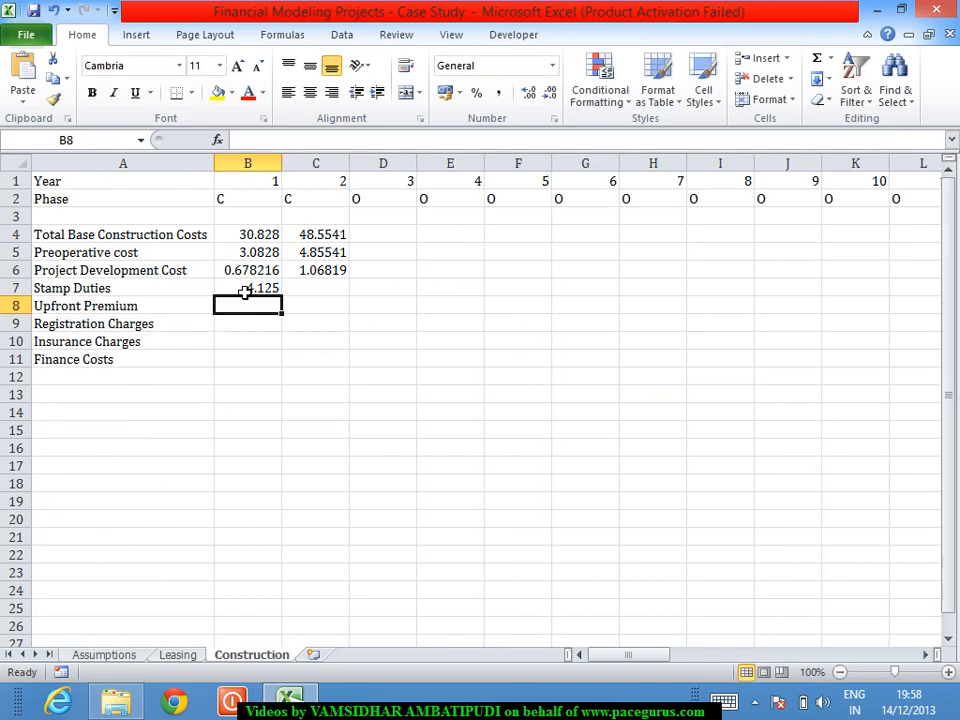
Fill the Stamp Duties formula from B7 across row 7 through AZ7 and return to the first columns
click(244, 290)
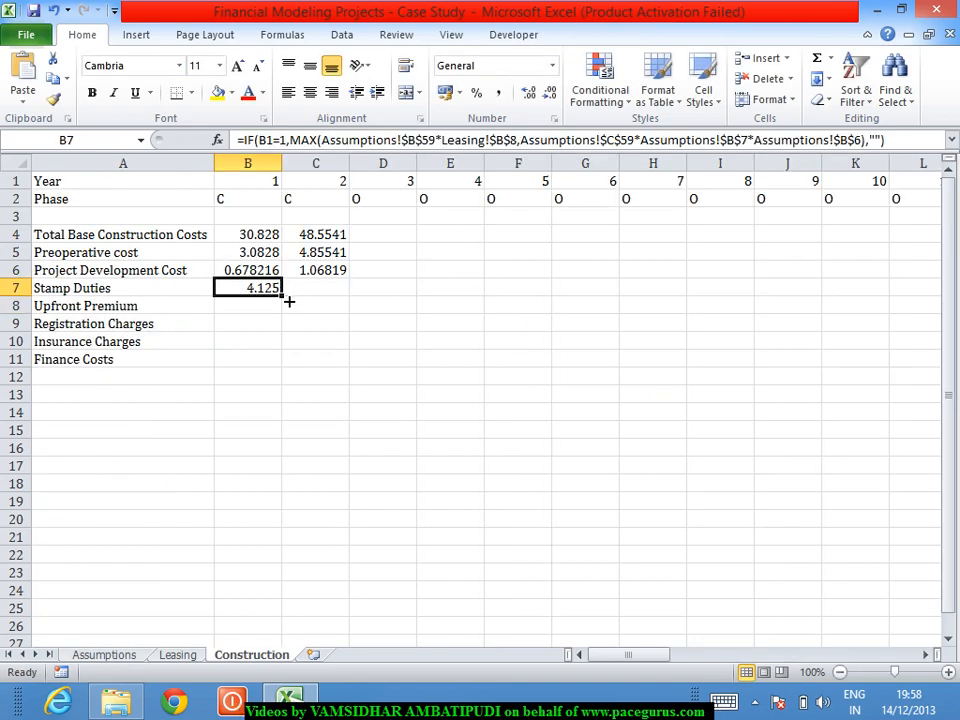
drag(288, 300, 810, 424)
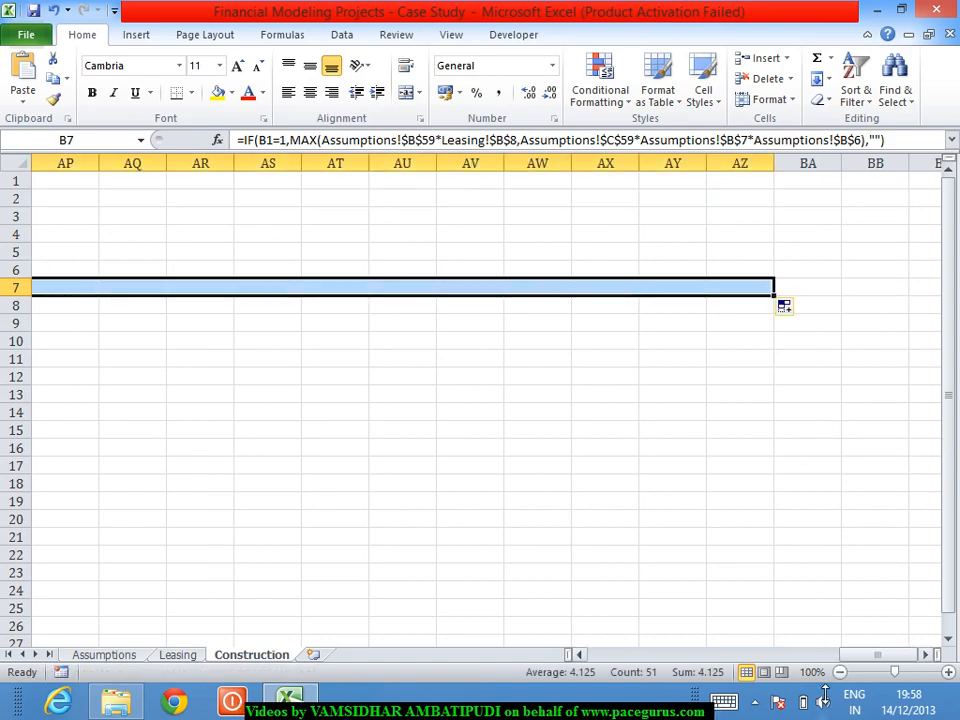
drag(851, 656, 574, 654)
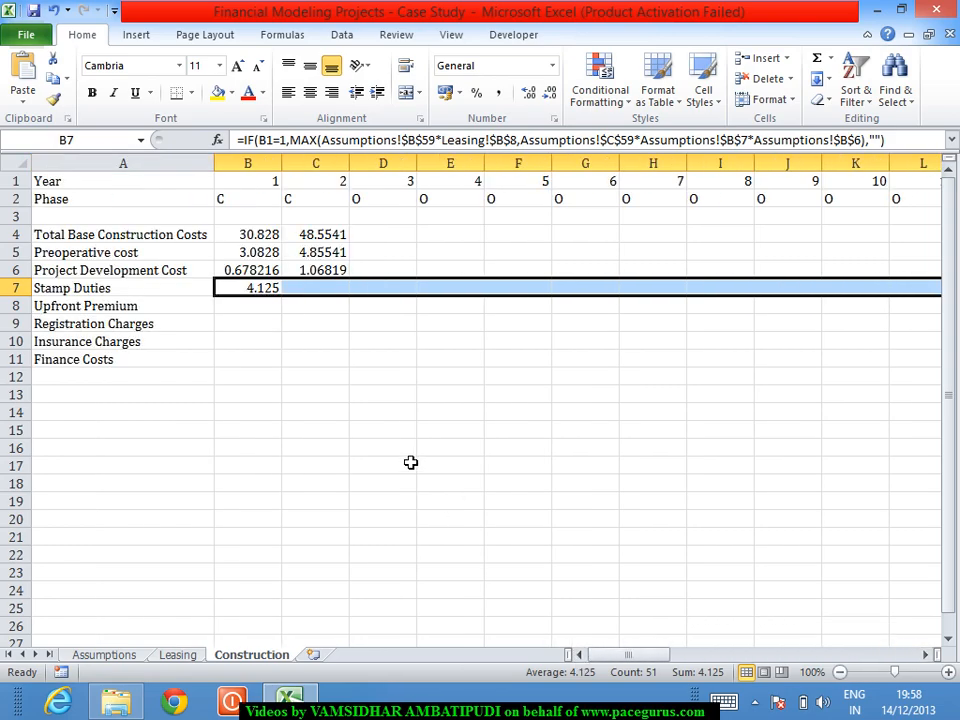
Begin the Upfront Premium formula in B8 of the Construction sheet with the year 1 test =IF(B1=1,
click(255, 312)
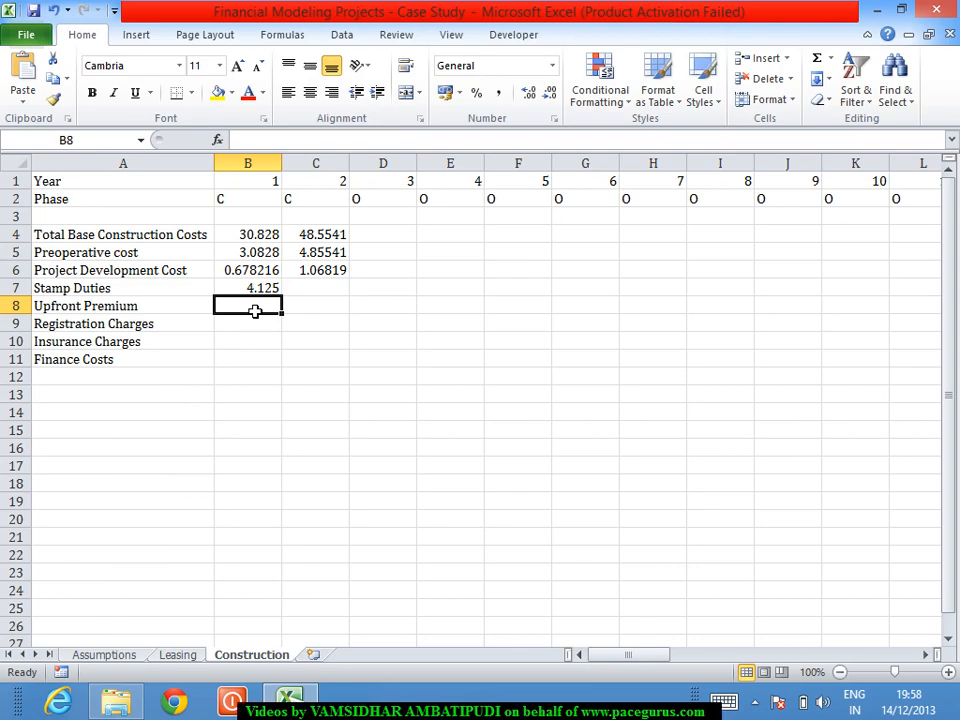
text(=i)
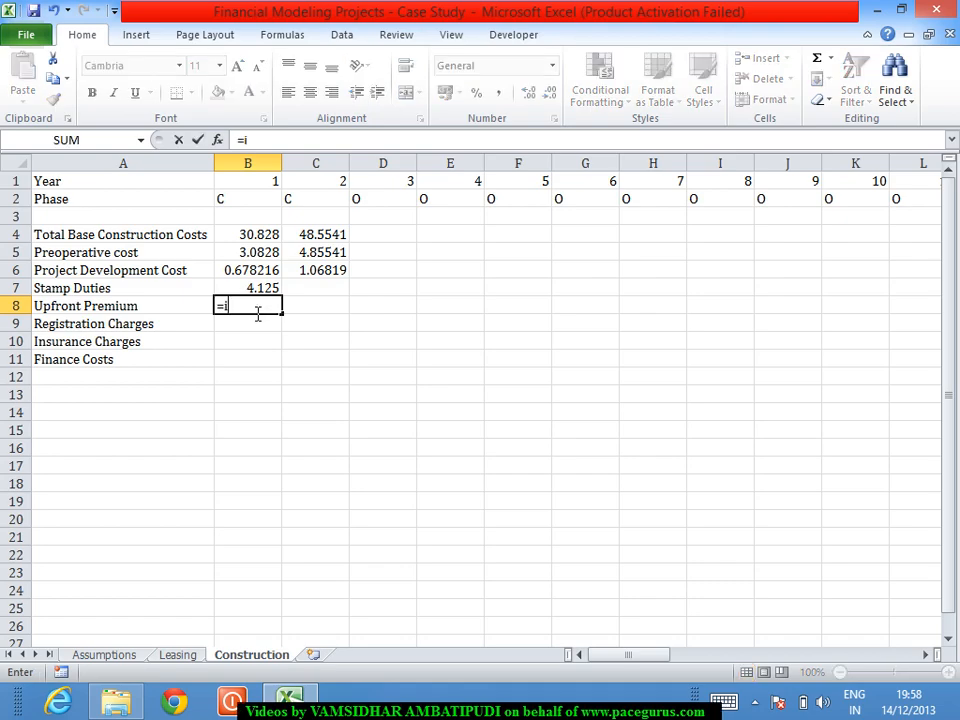
text(f)
key(Tab)
click(254, 185)
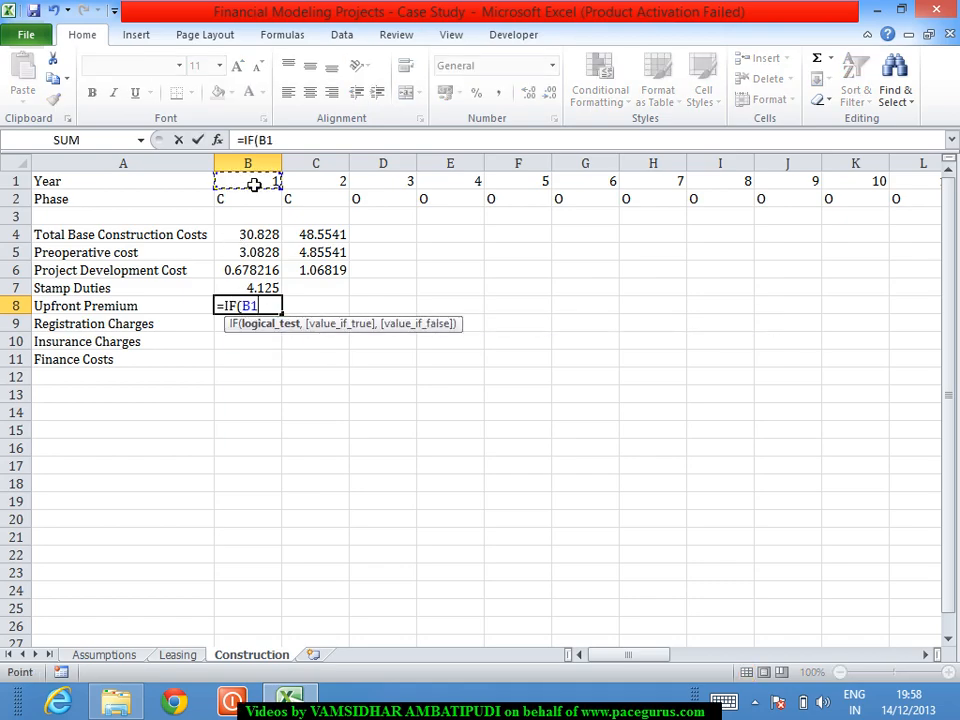
text(=1,)
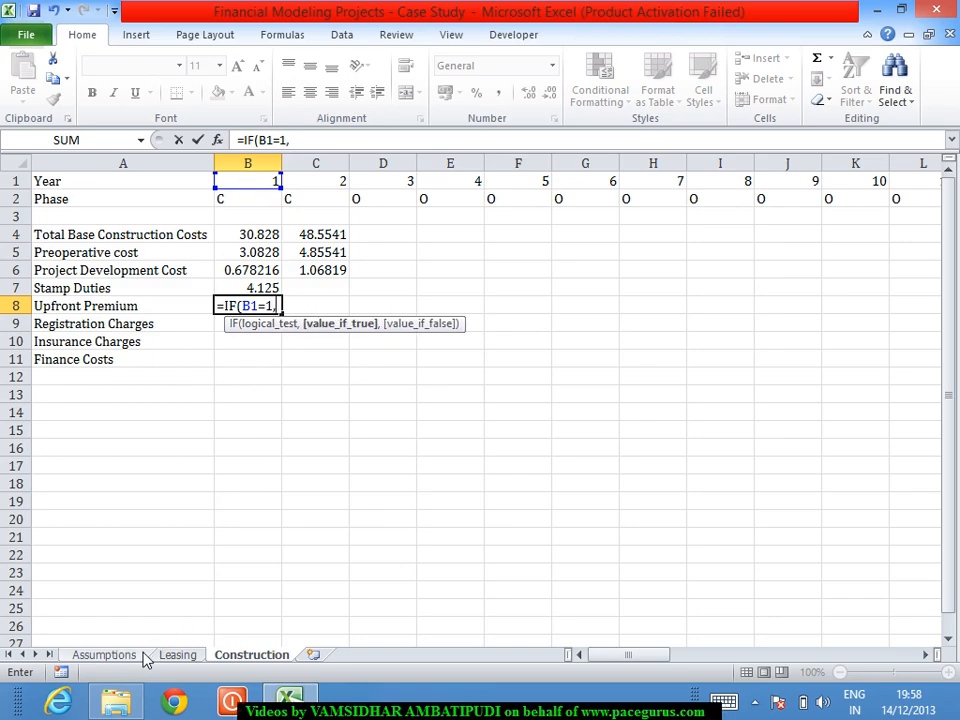
Complete the Upfront Premium formula with the absolute reference Assumptions!$B$60 as the true value and "" as the false value
click(104, 655)
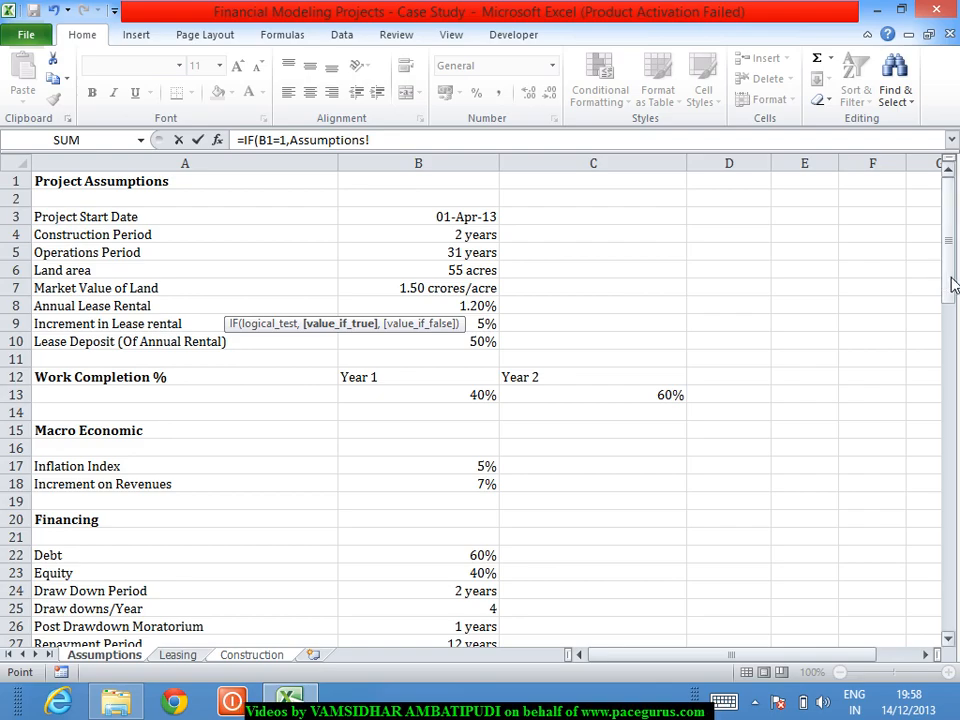
drag(951, 285, 951, 497)
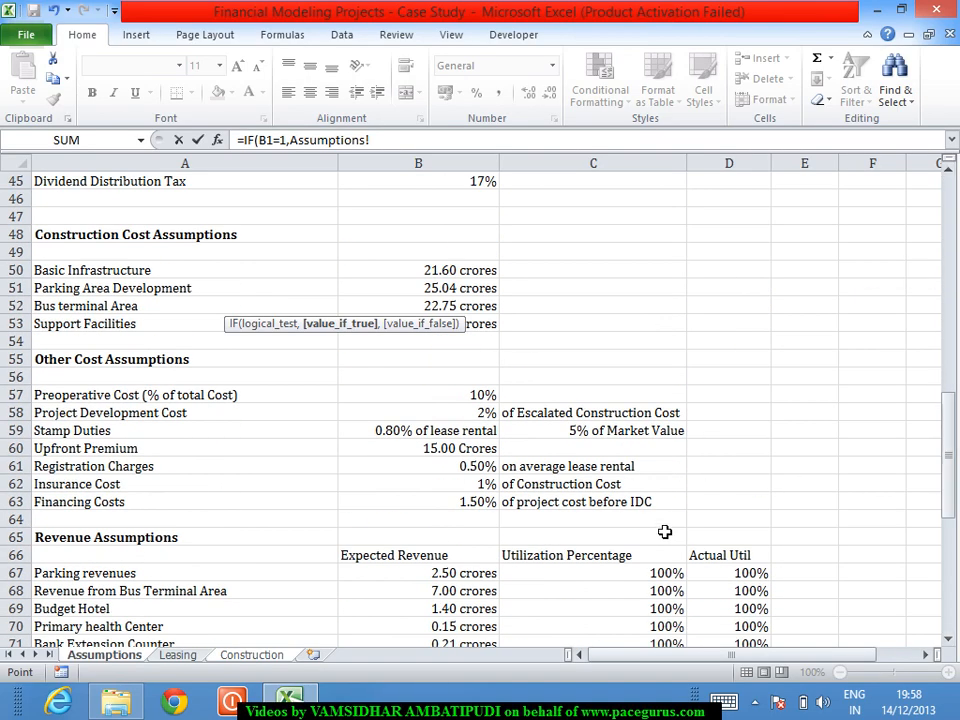
click(455, 452)
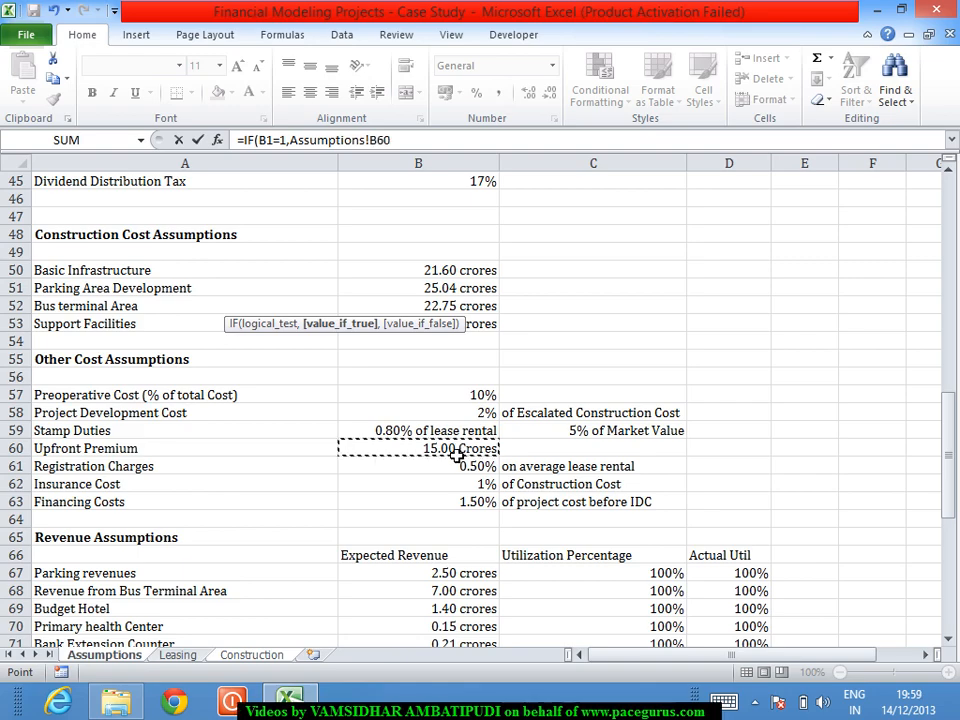
key(F4)
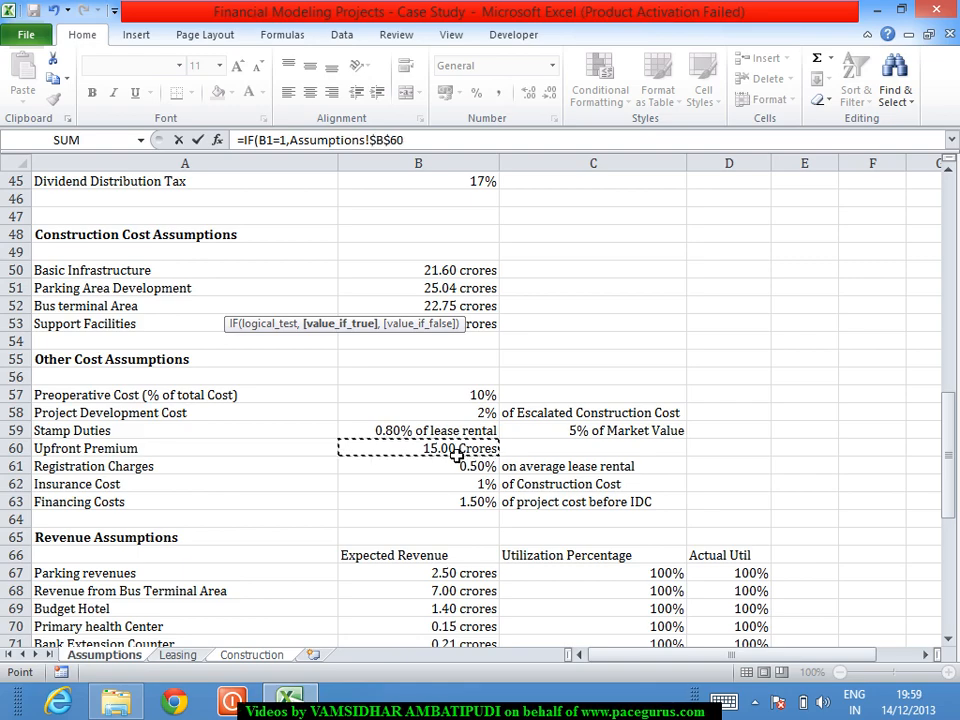
text(,)
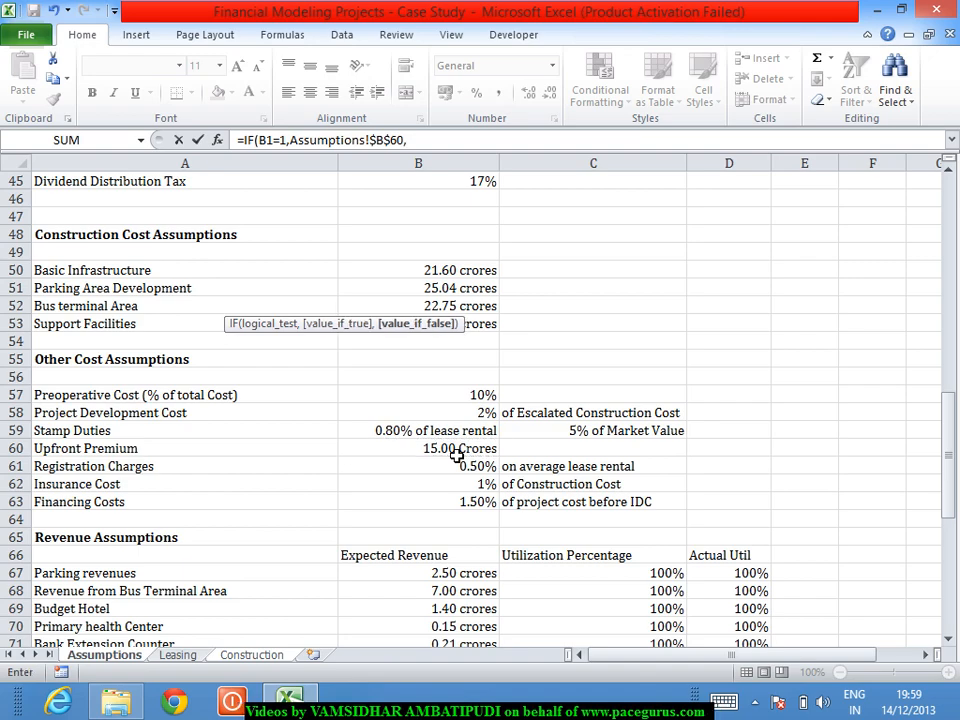
text(""))
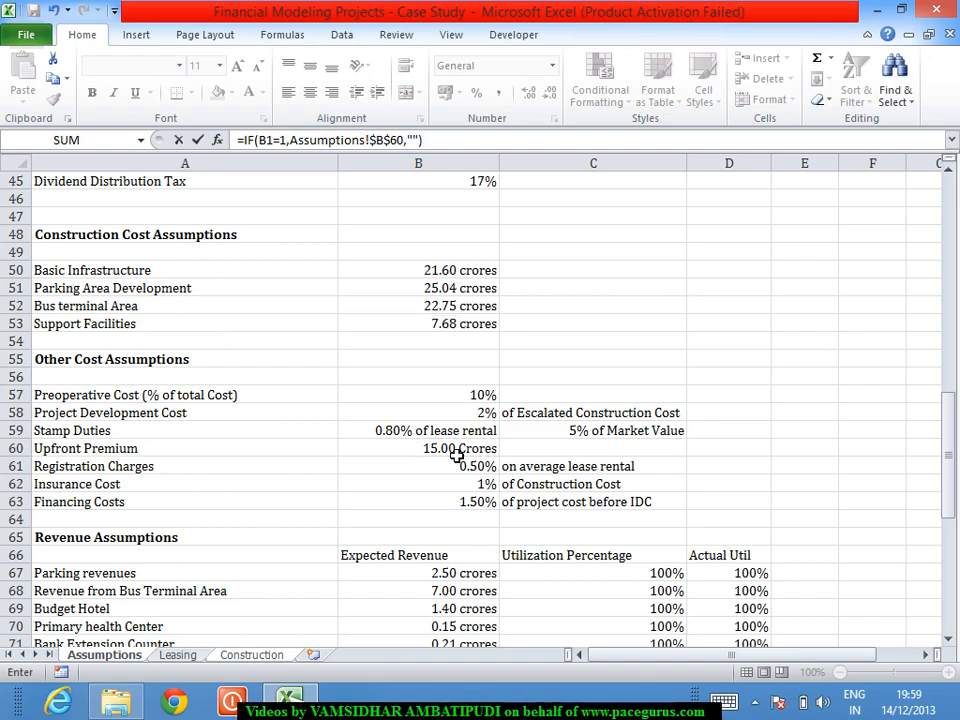
key(Tab)
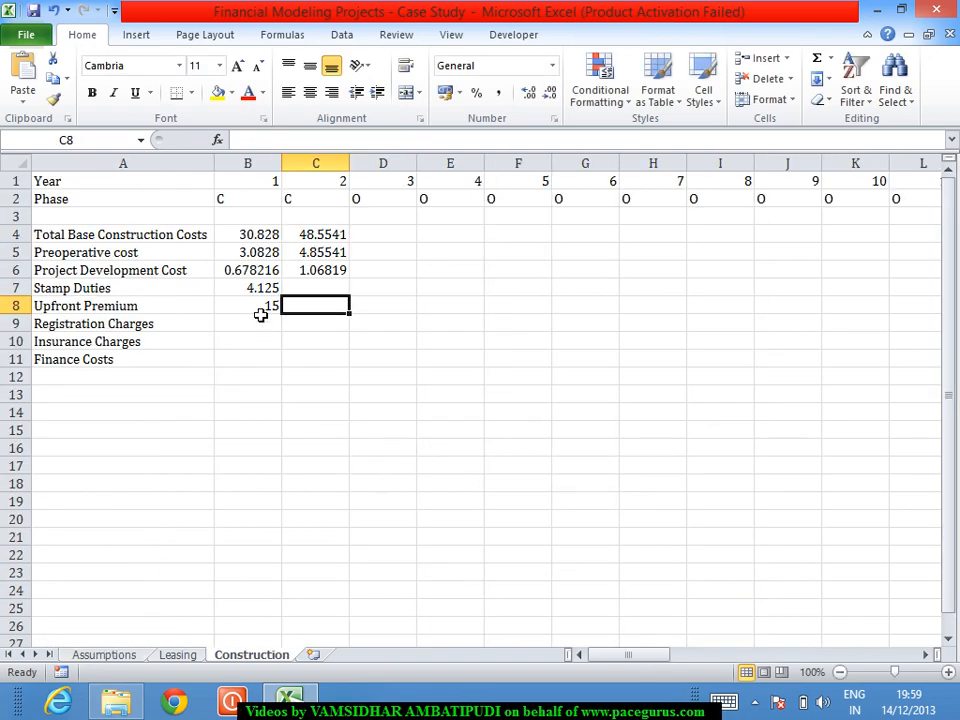
Fill the Upfront Premium formula from B8 across row 8 through AZ8 and return to the first columns
click(264, 310)
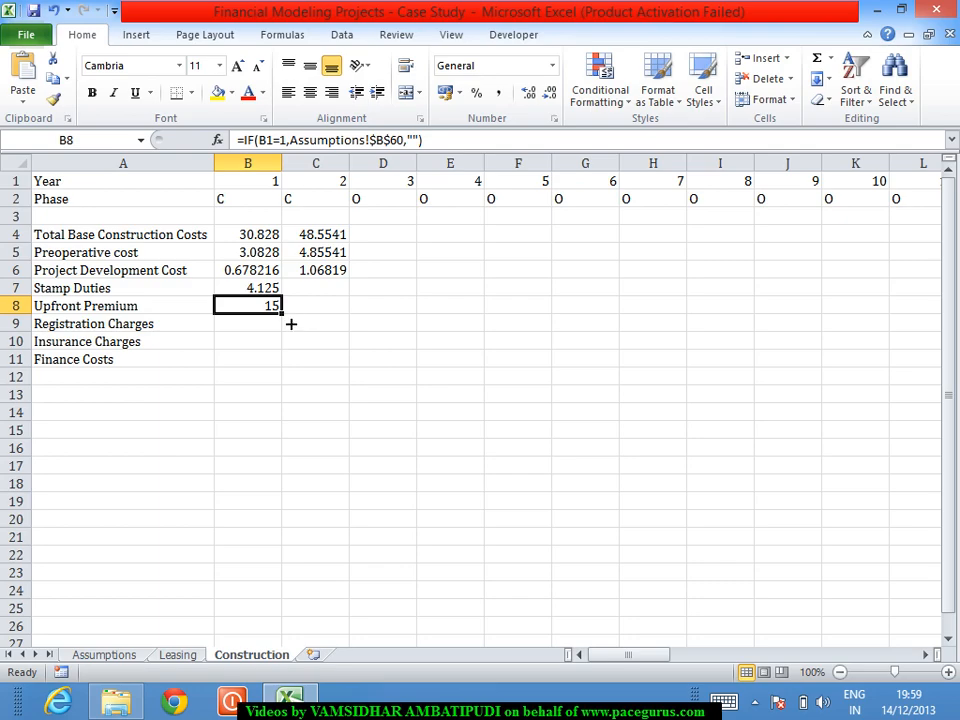
drag(285, 319, 879, 377)
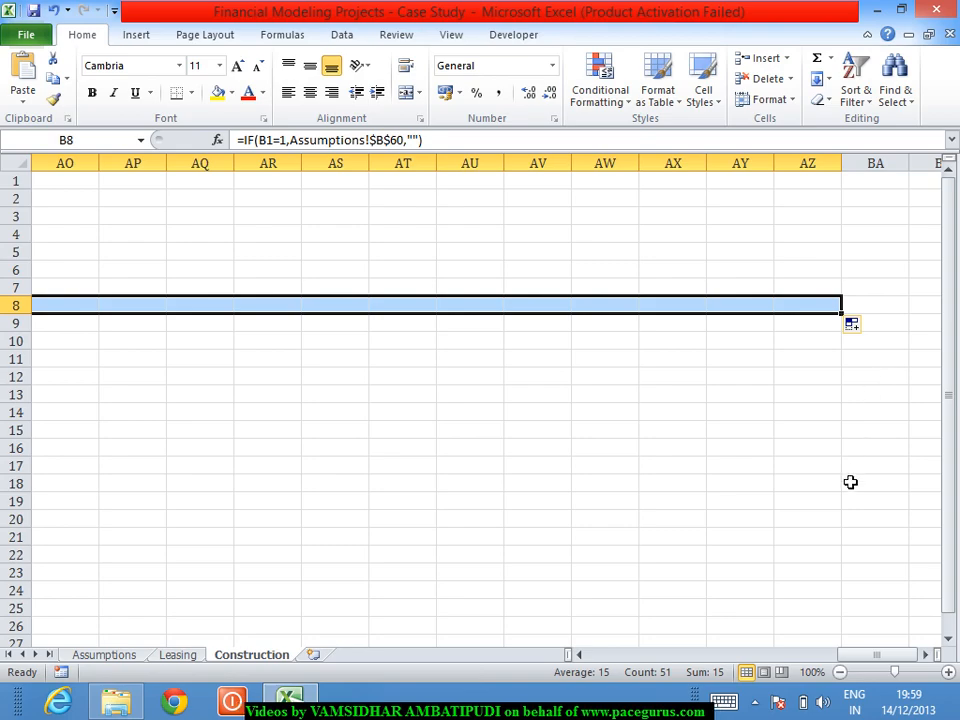
drag(876, 654, 622, 700)
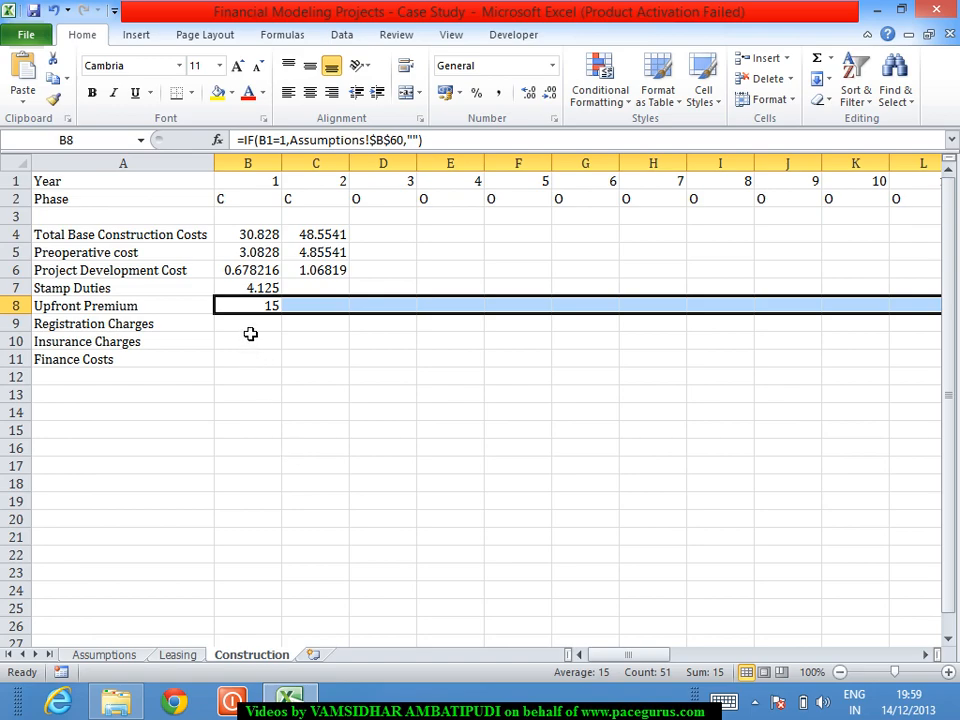
Begin the Registration Charges formula in B9 of the Construction sheet with the year 1 test =IF(B1=1,
click(250, 333)
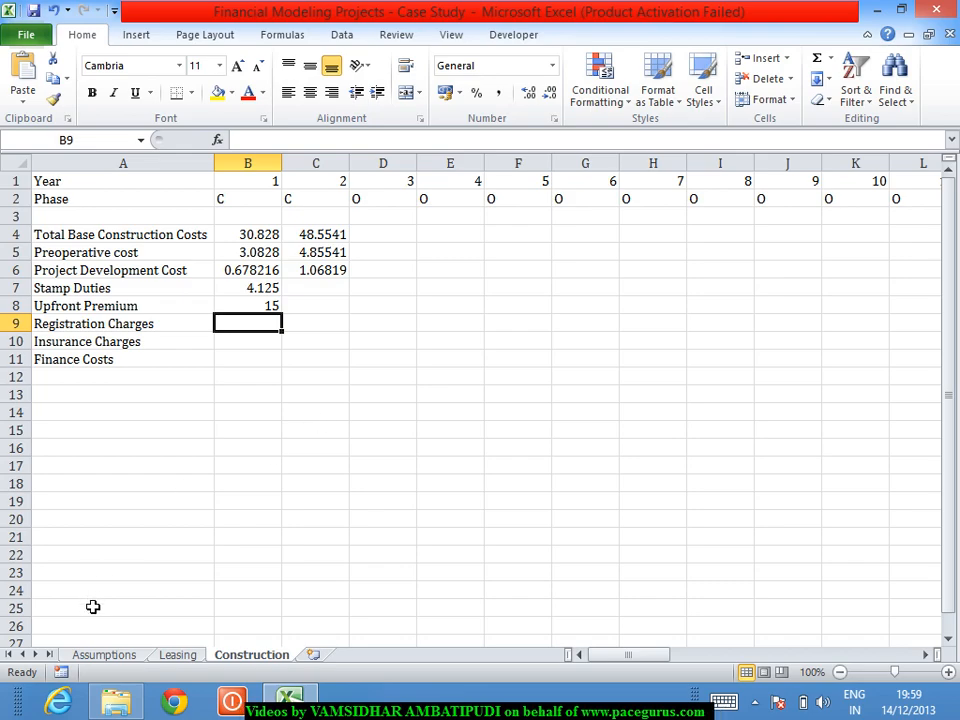
click(106, 657)
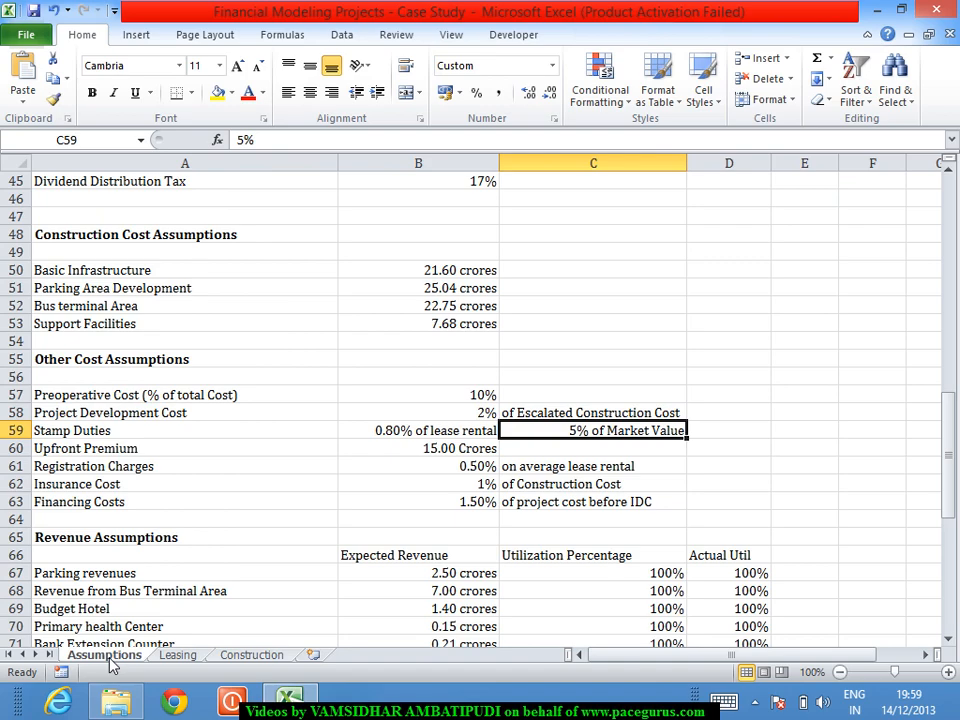
click(252, 655)
text(=)
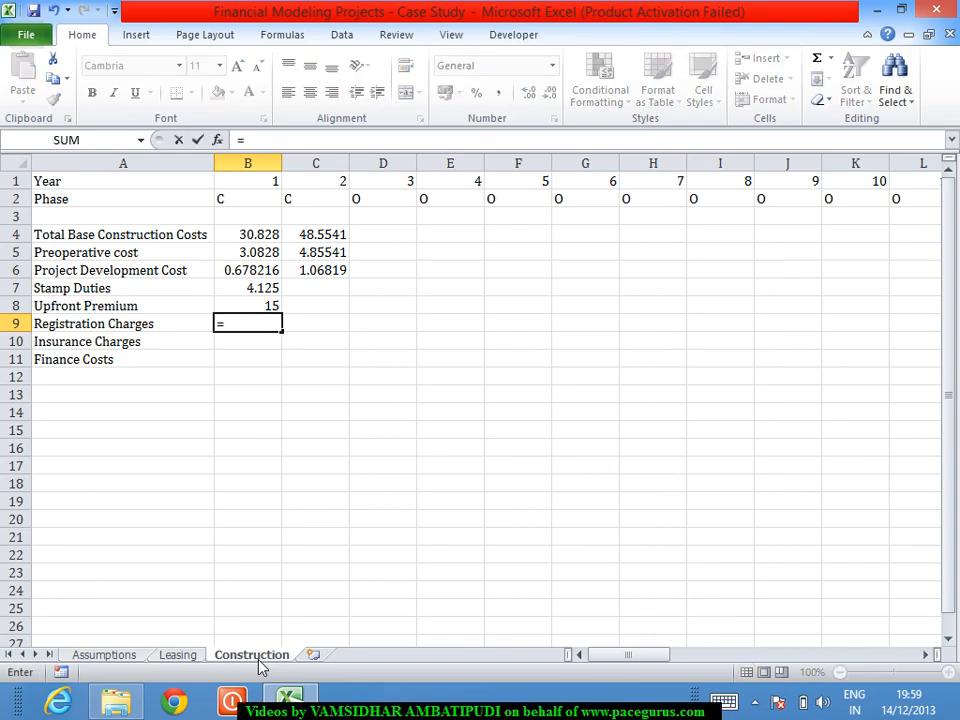
text(IF()
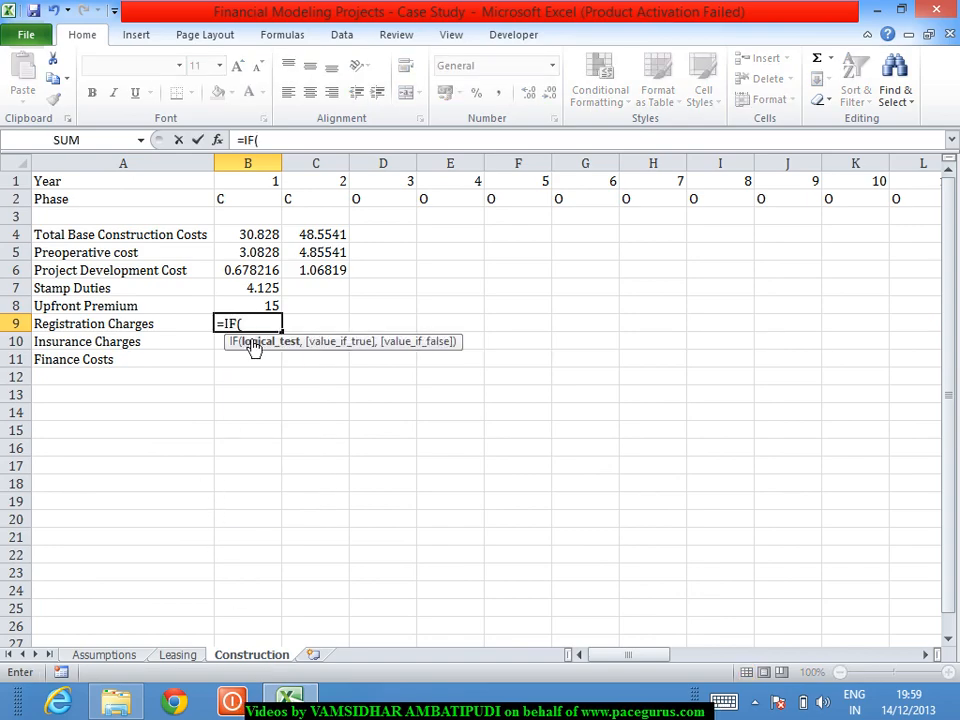
click(245, 181)
text(=)
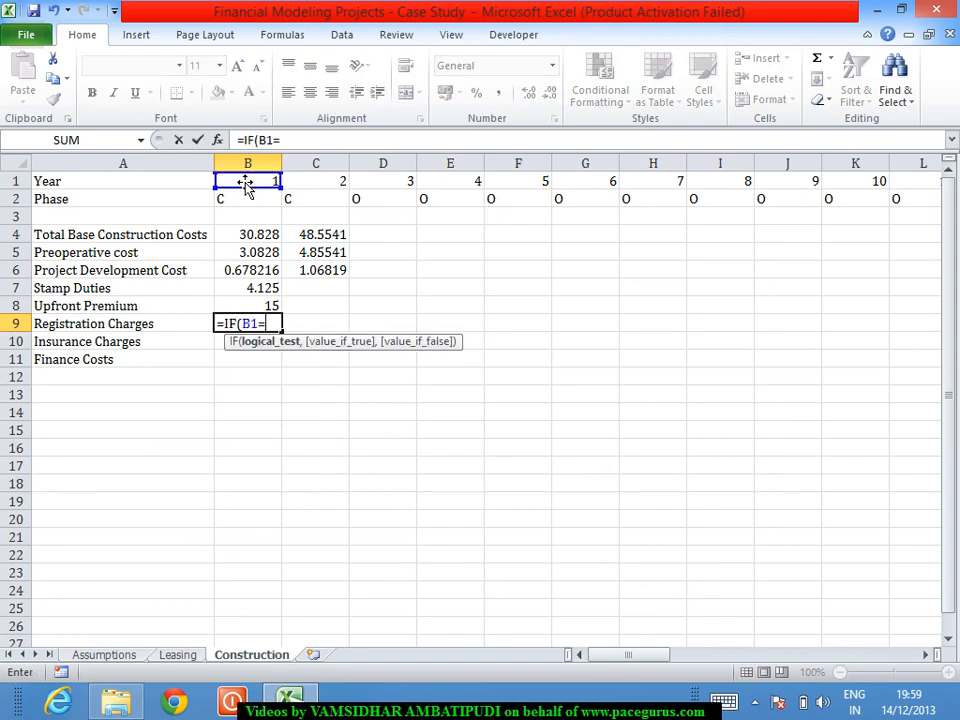
text(1,)
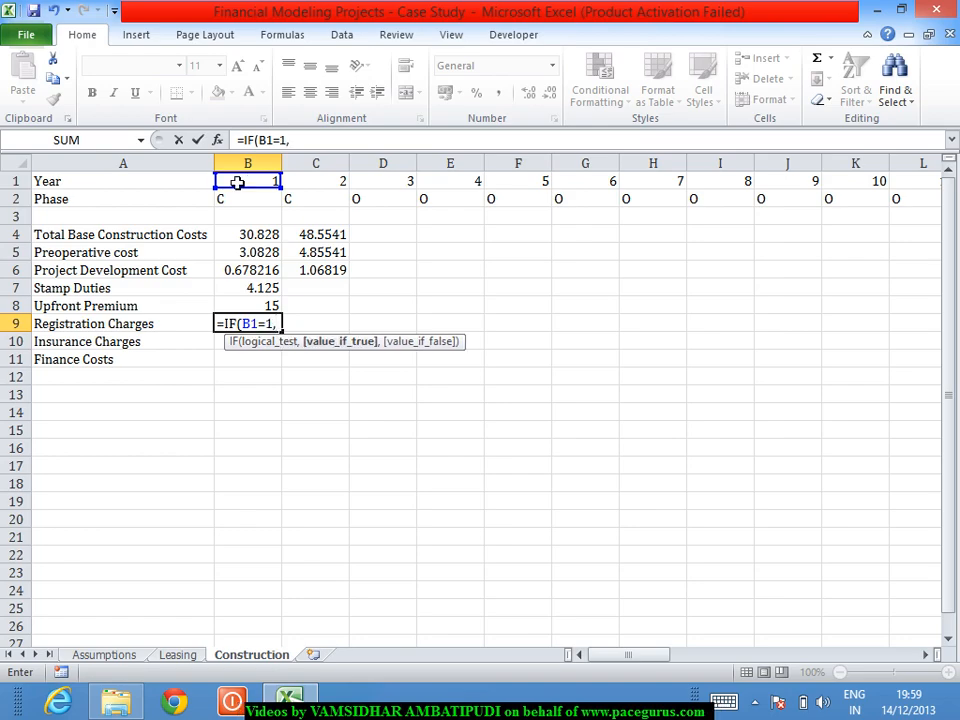
Complete the Registration Charges formula with Assumptions!$B$61*Leasing!$B$9 as the true value and "" as the false value
click(108, 655)
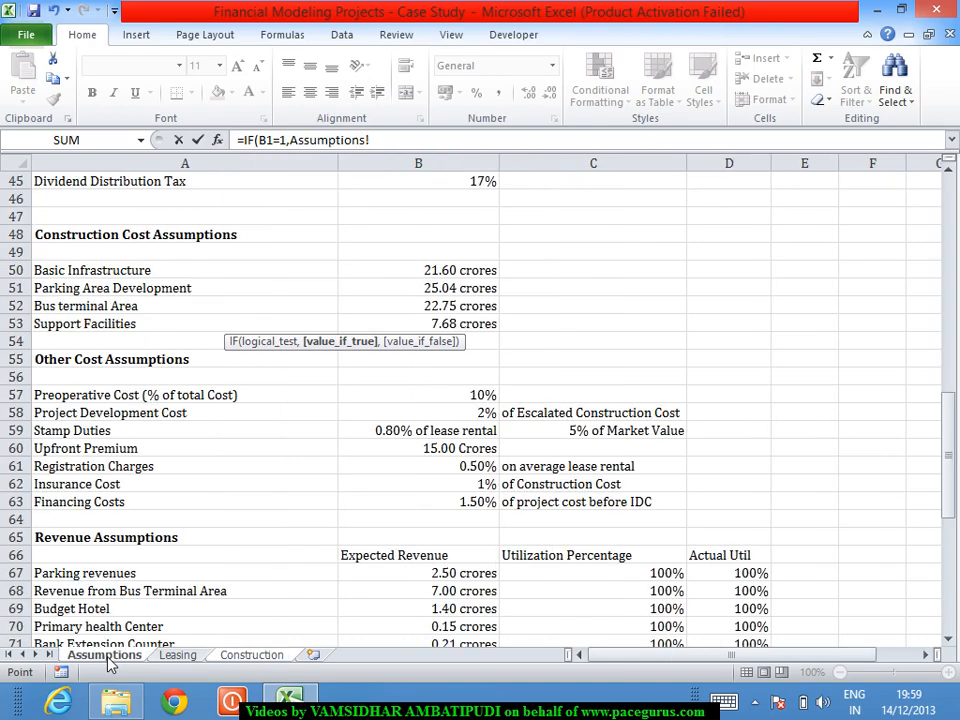
click(404, 466)
key(F4)
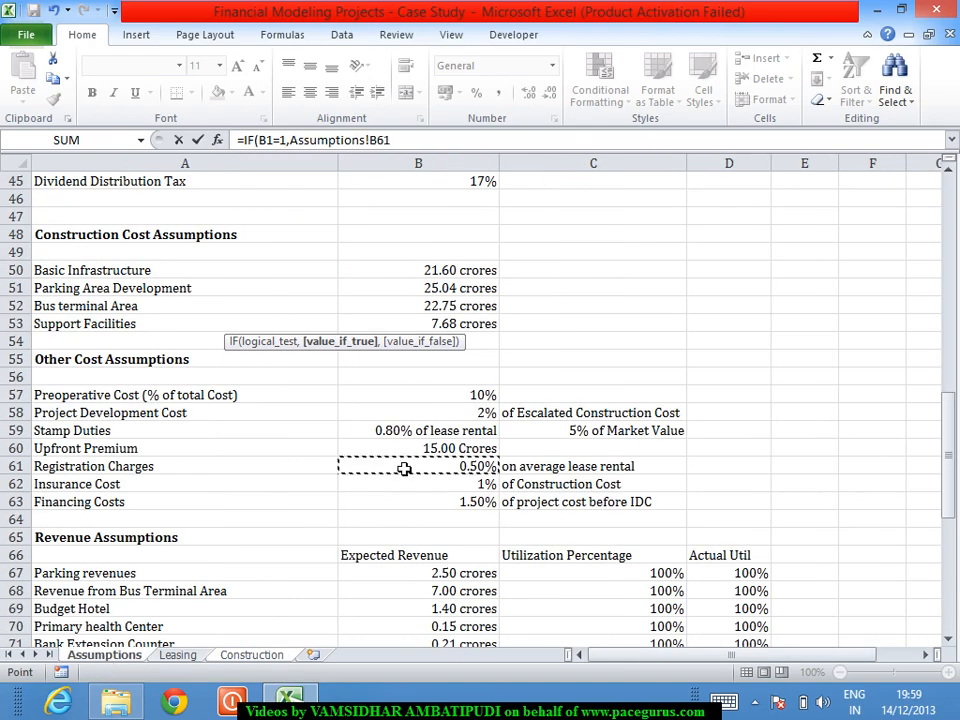
text(*)
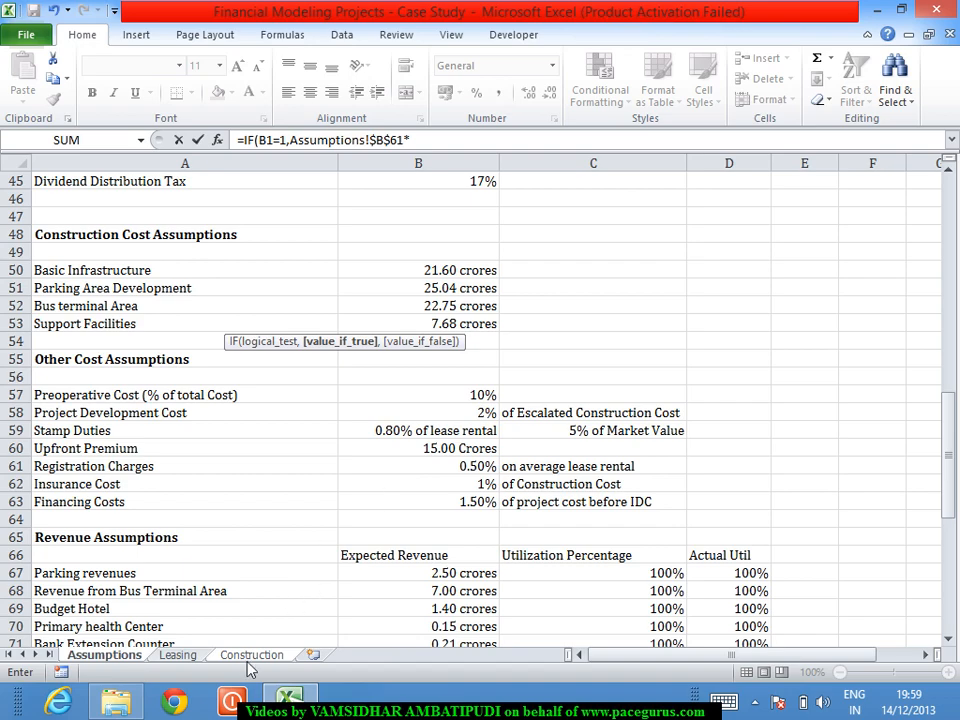
click(196, 655)
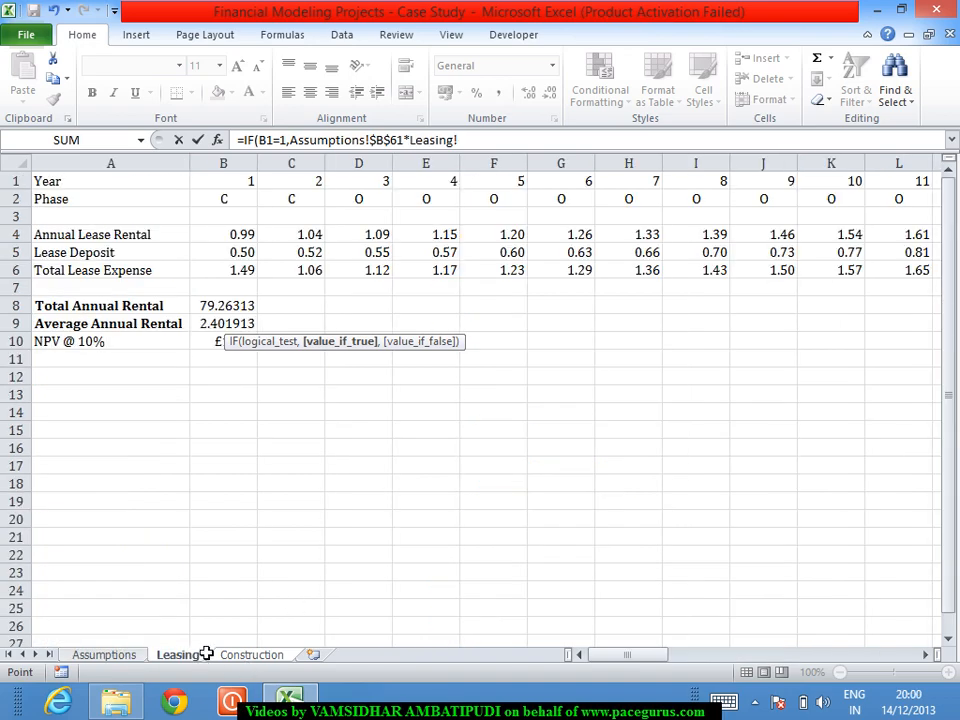
click(243, 325)
key(F4)
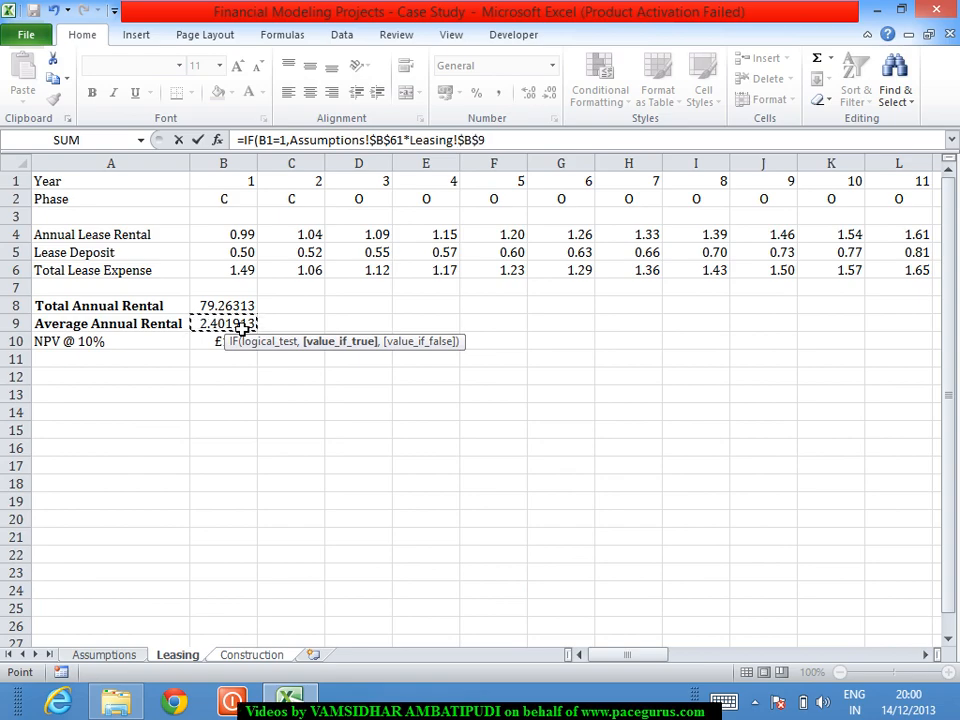
text(,"")
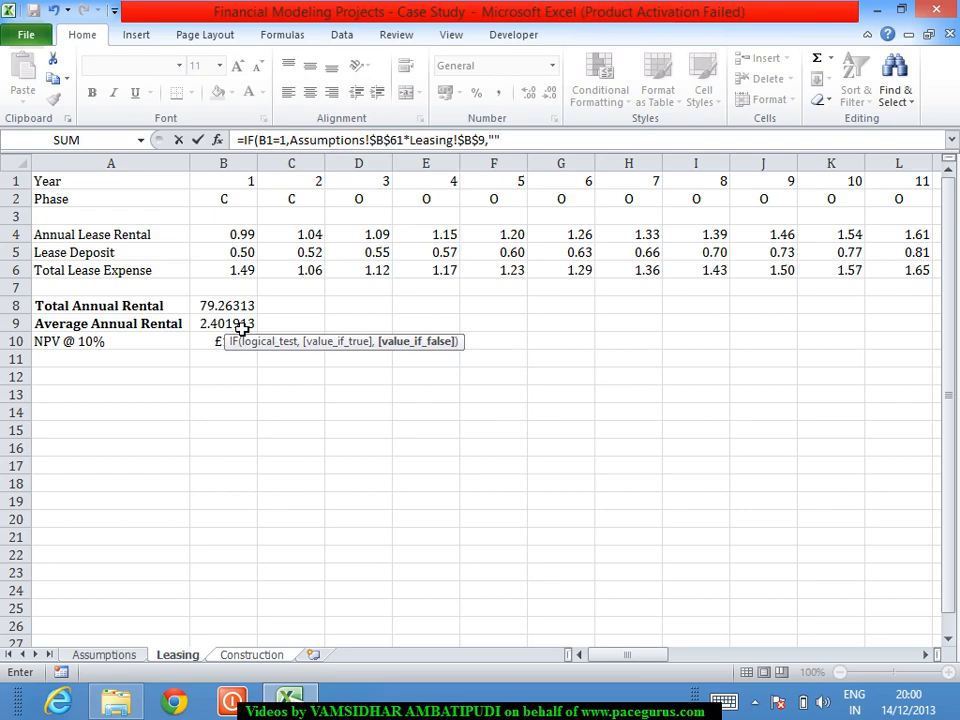
text())
key(Return)
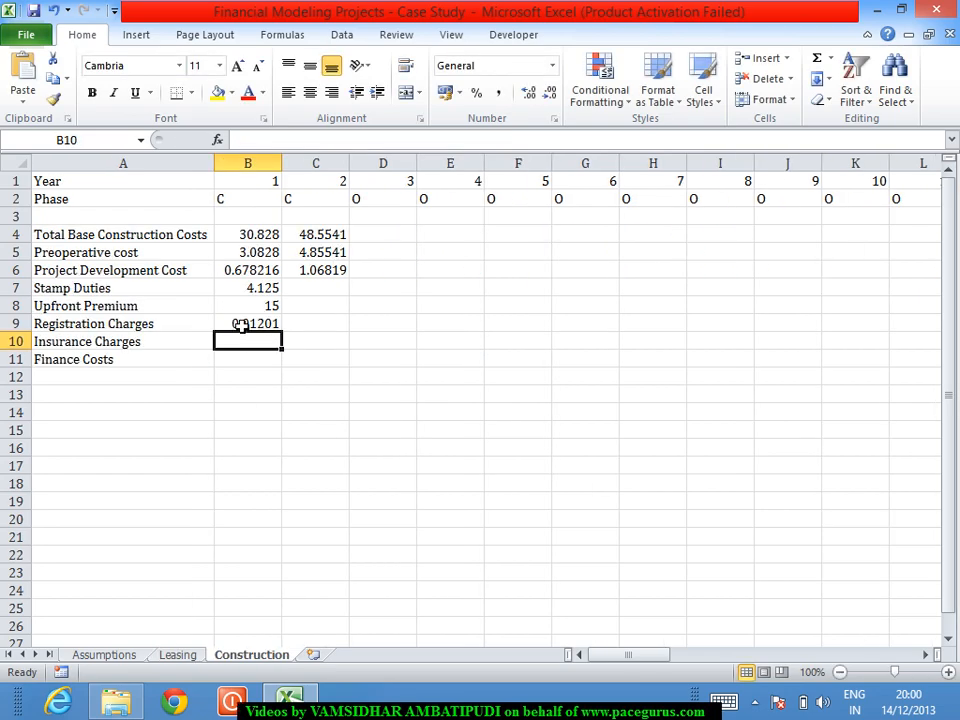
Fill the Registration Charges formula from B9 across the year columns of row 9 and return to the first columns
click(258, 329)
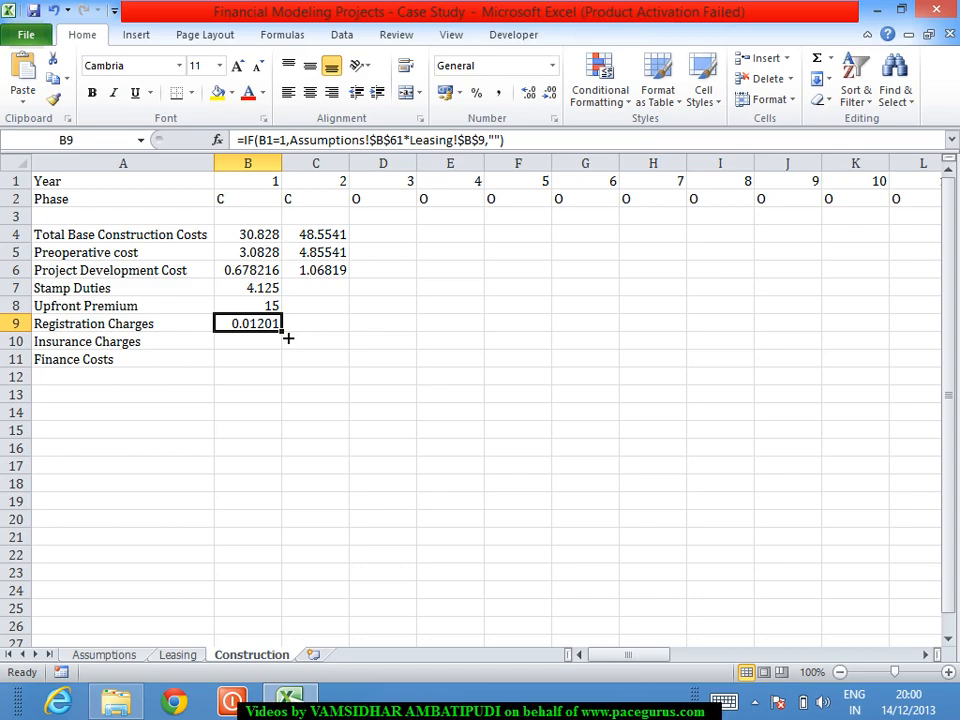
drag(288, 338, 851, 375)
drag(853, 661, 630, 655)
click(336, 429)
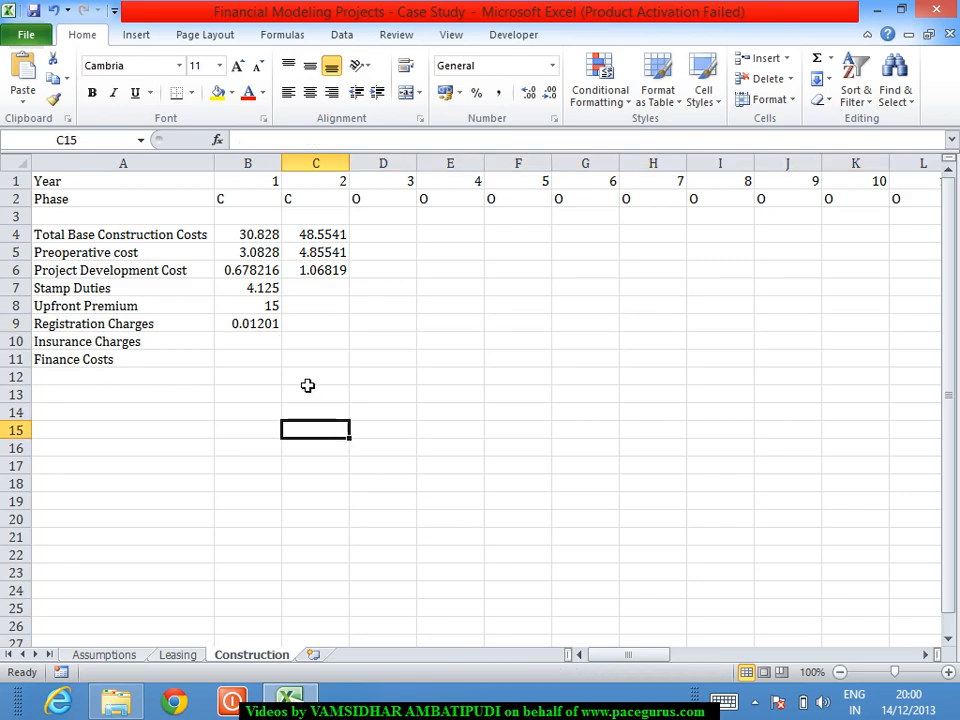
Check the Insurance Cost assumption and begin the Insurance Charges formula in B10 of the Construction sheet with the phase test =IF(B2="C",
click(274, 343)
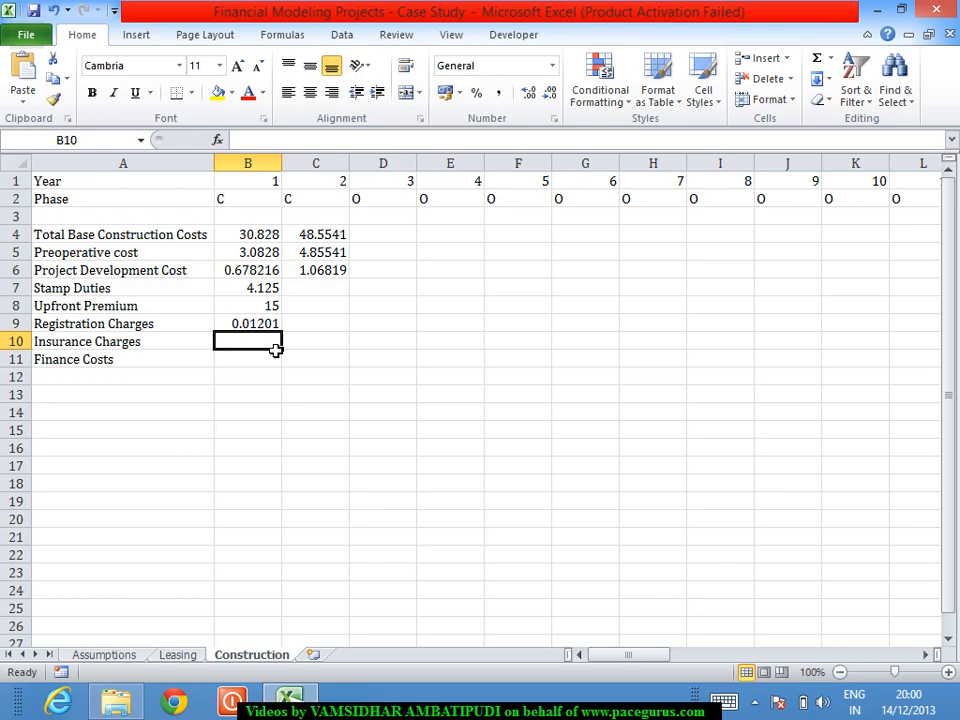
click(134, 656)
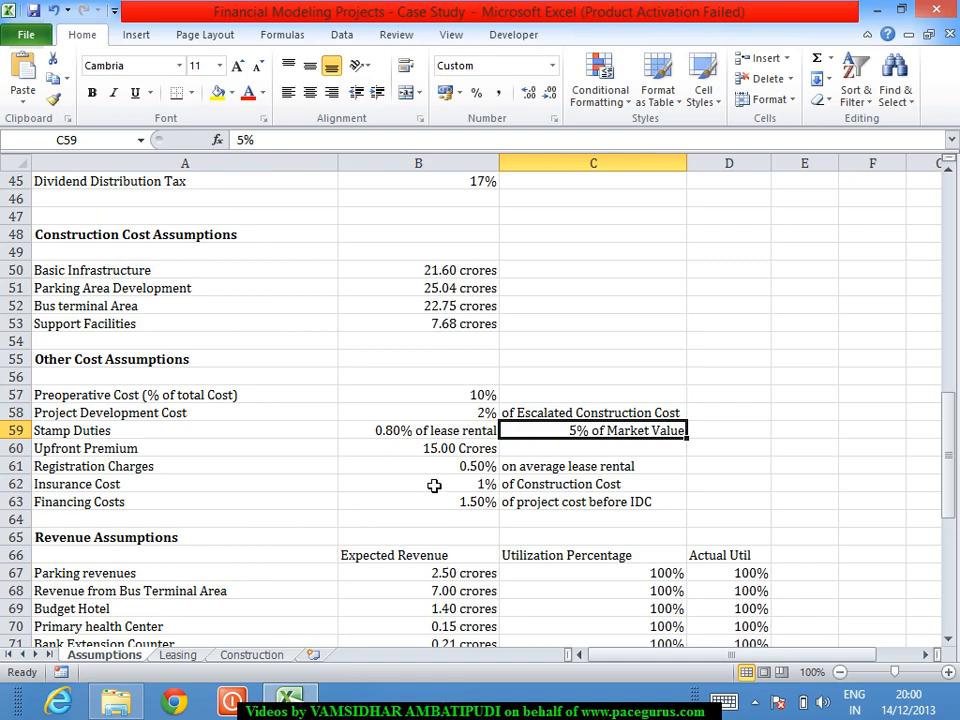
click(434, 486)
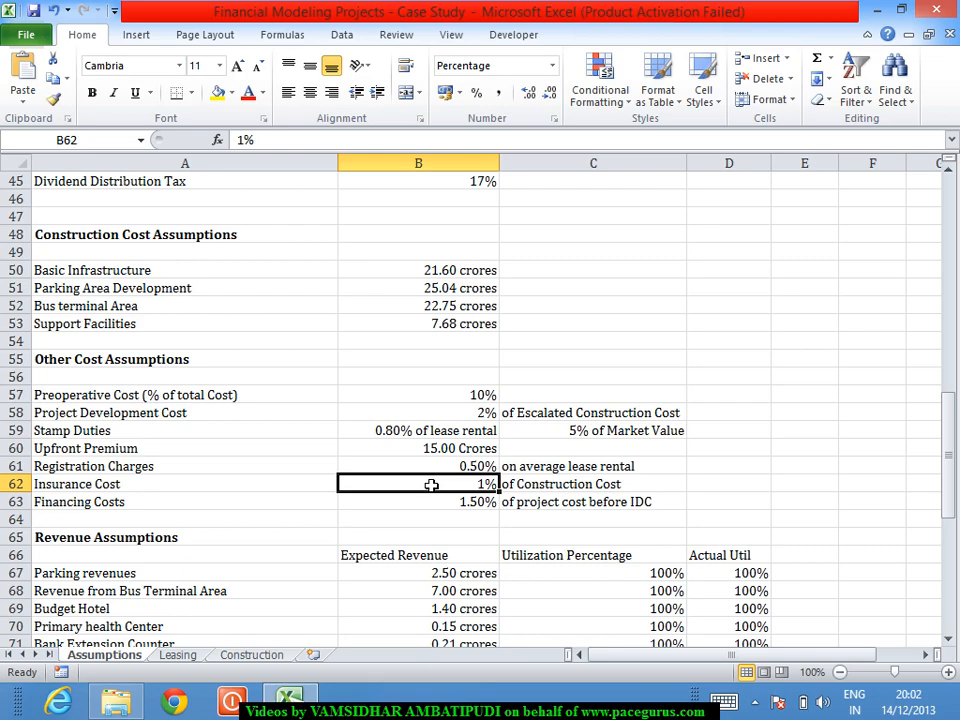
click(266, 658)
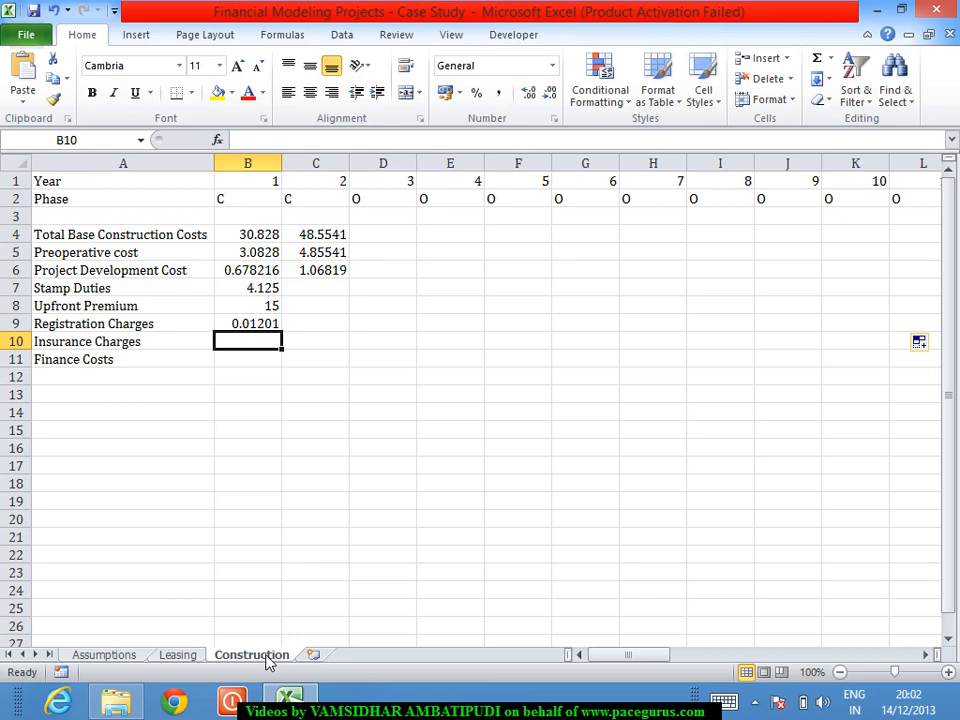
text(=if)
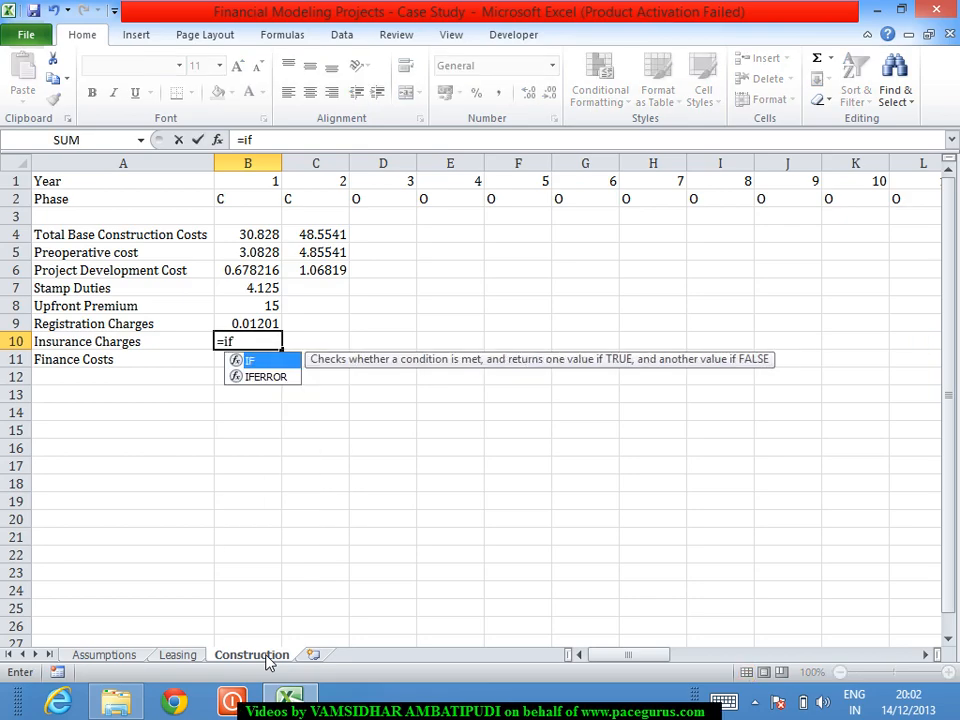
key(Tab)
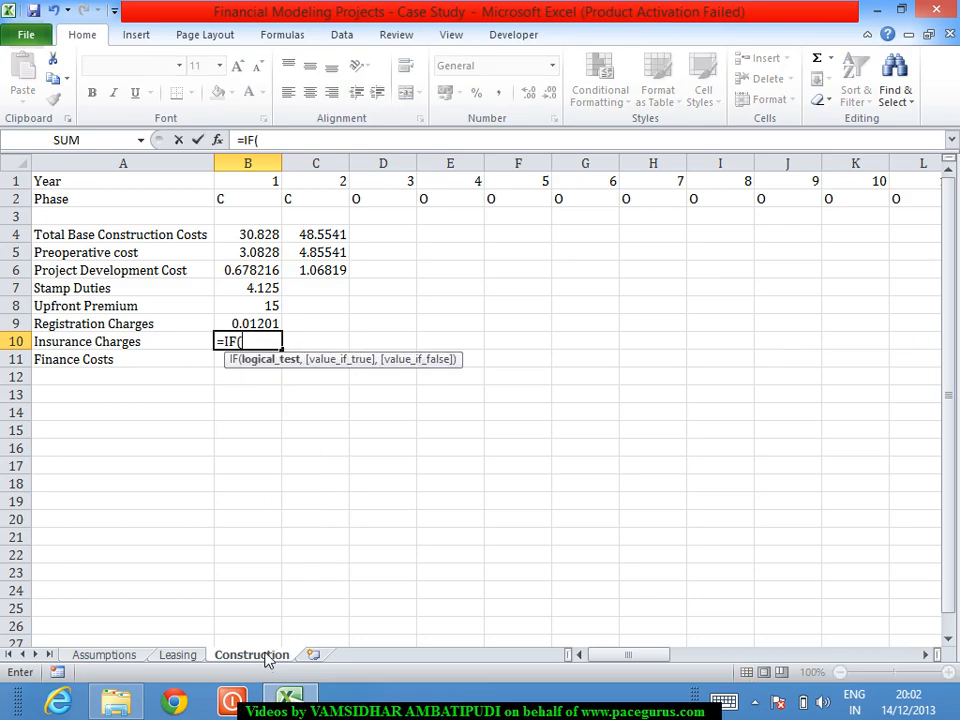
click(253, 199)
text(=C)
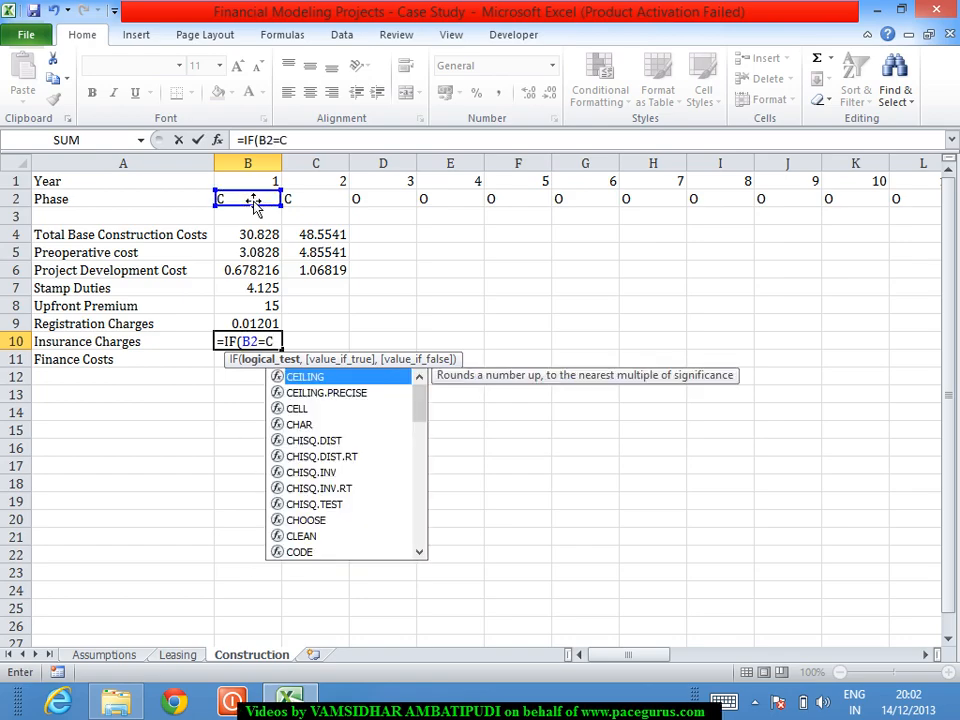
key(BackSpace)
text("C)
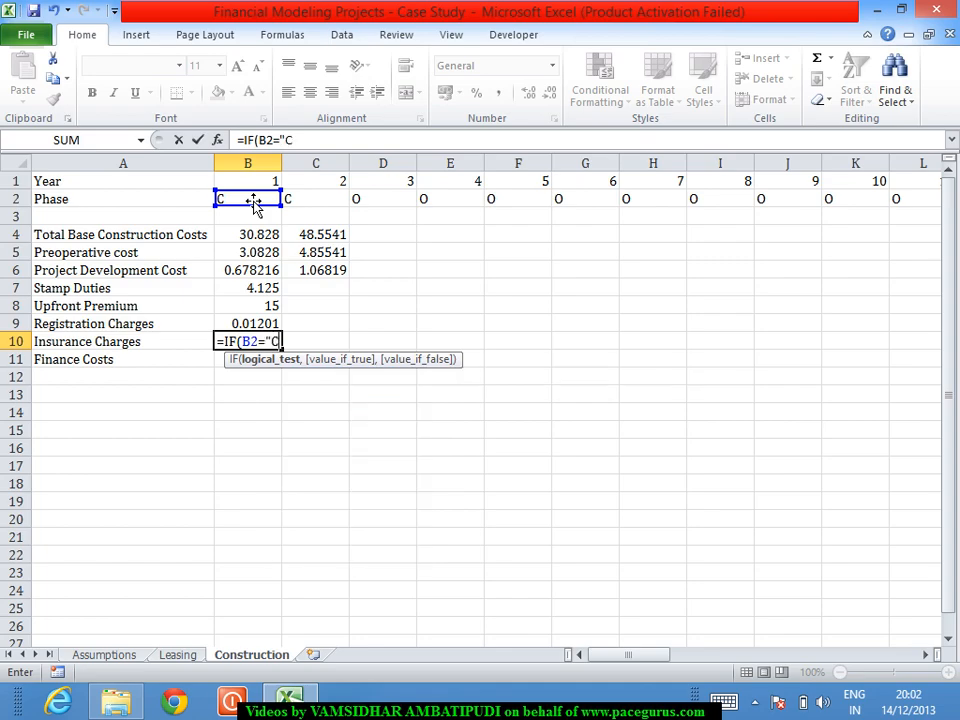
text(",)
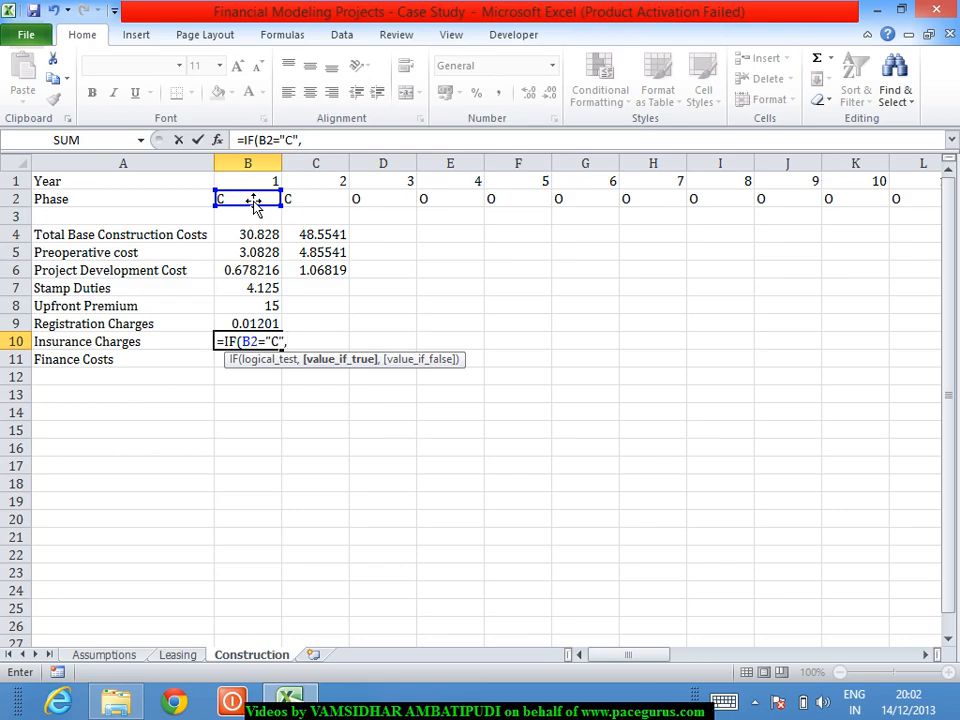
Add SUM(B$4:B4) over the Total Base Construction Costs as the start of the Insurance Charges formula's true value
text(Sum)
key(Tab)
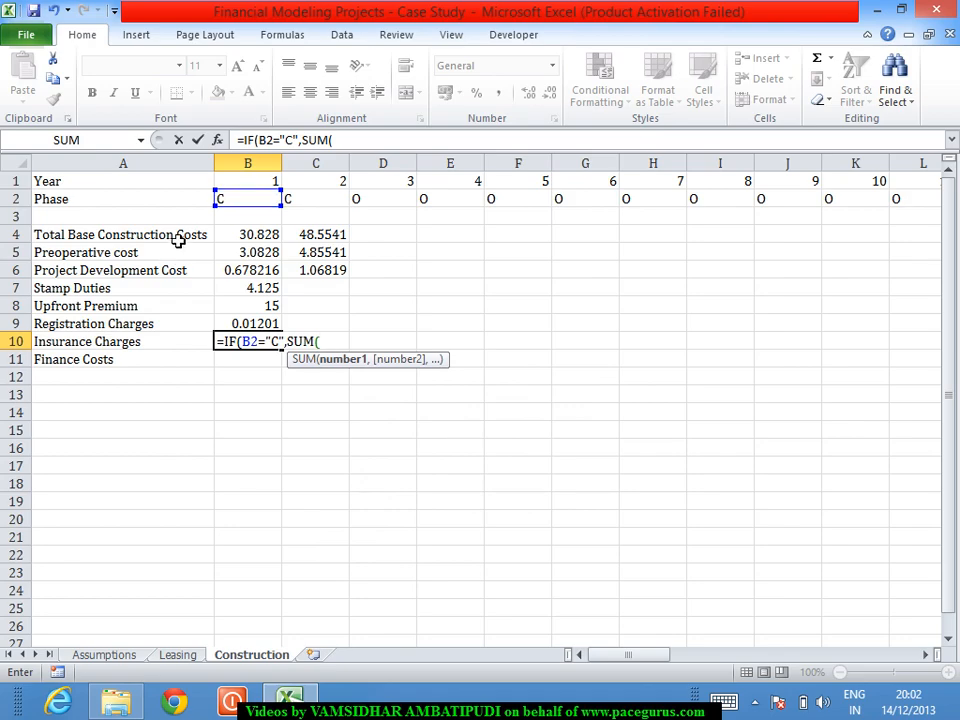
click(238, 234)
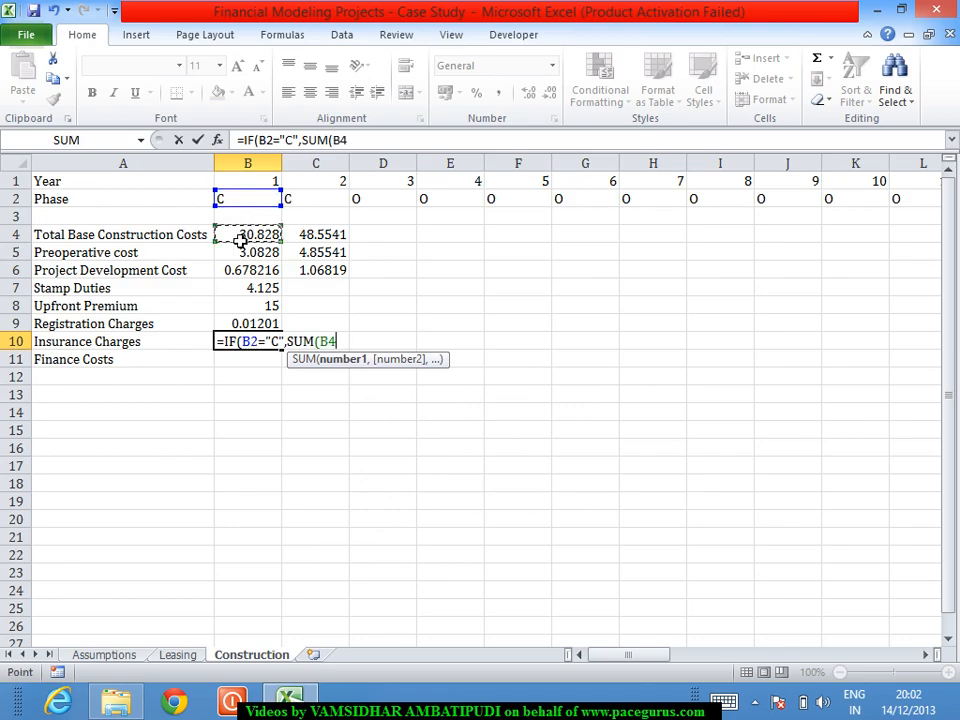
key(F8)
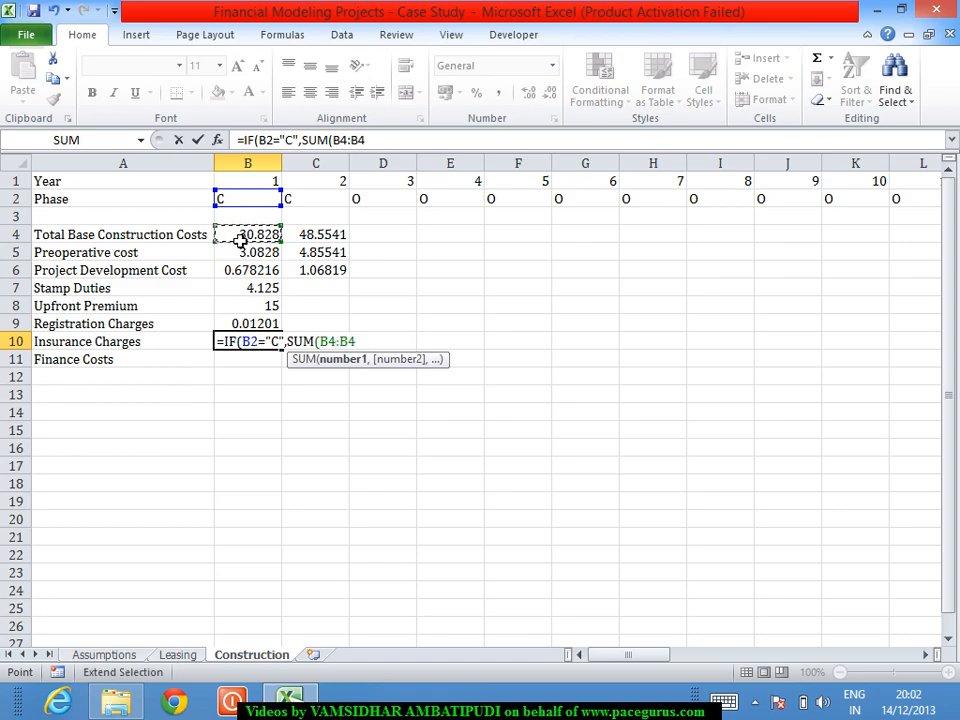
click(337, 346)
click(337, 346)
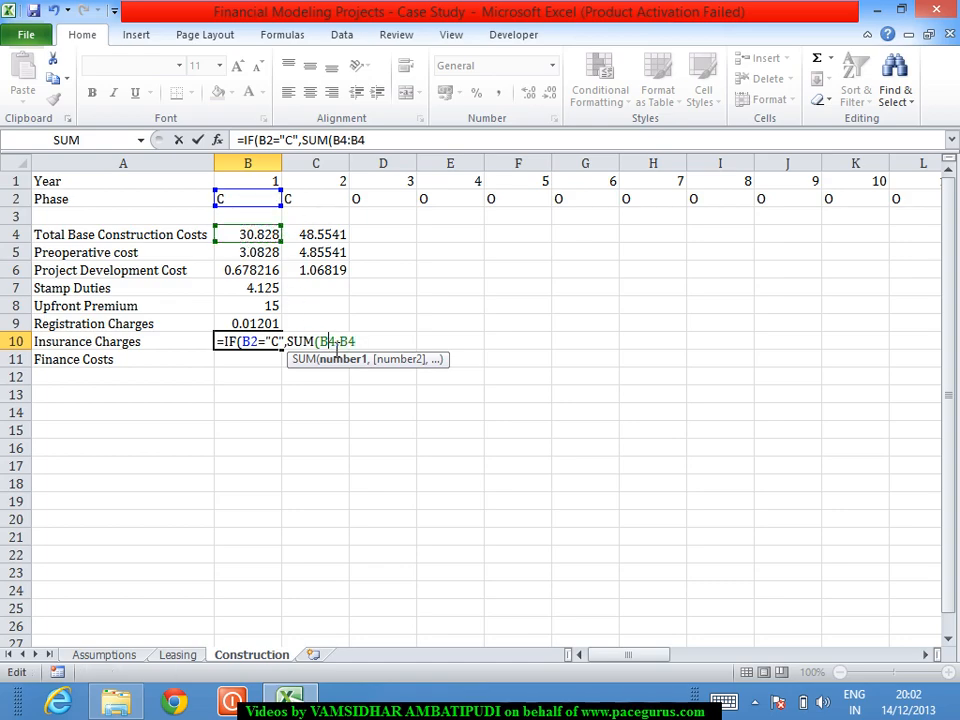
text($)
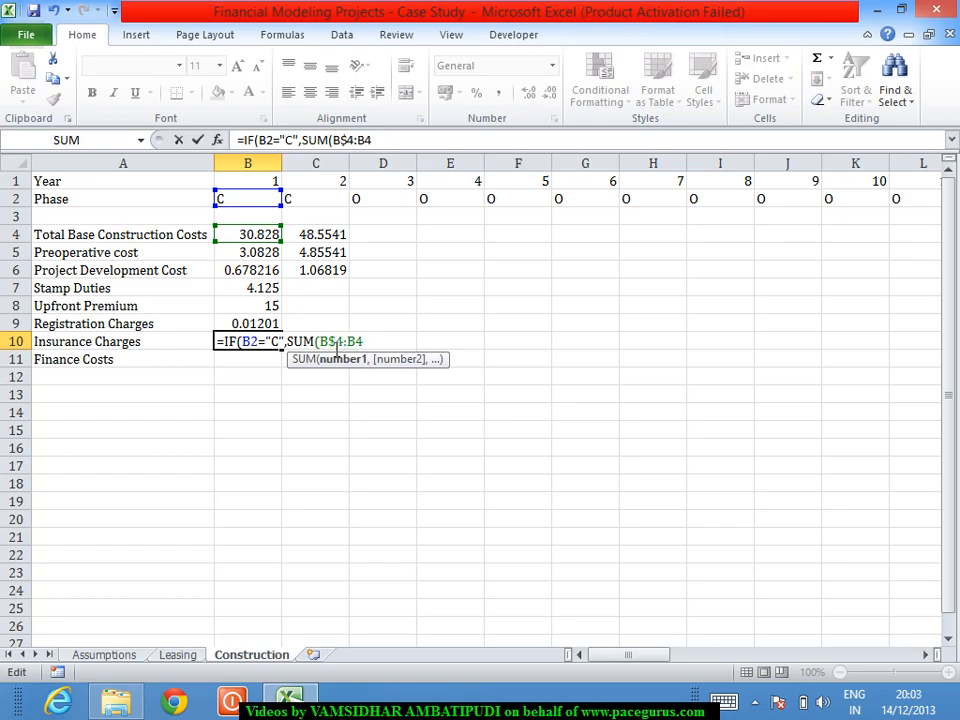
click(378, 343)
text())
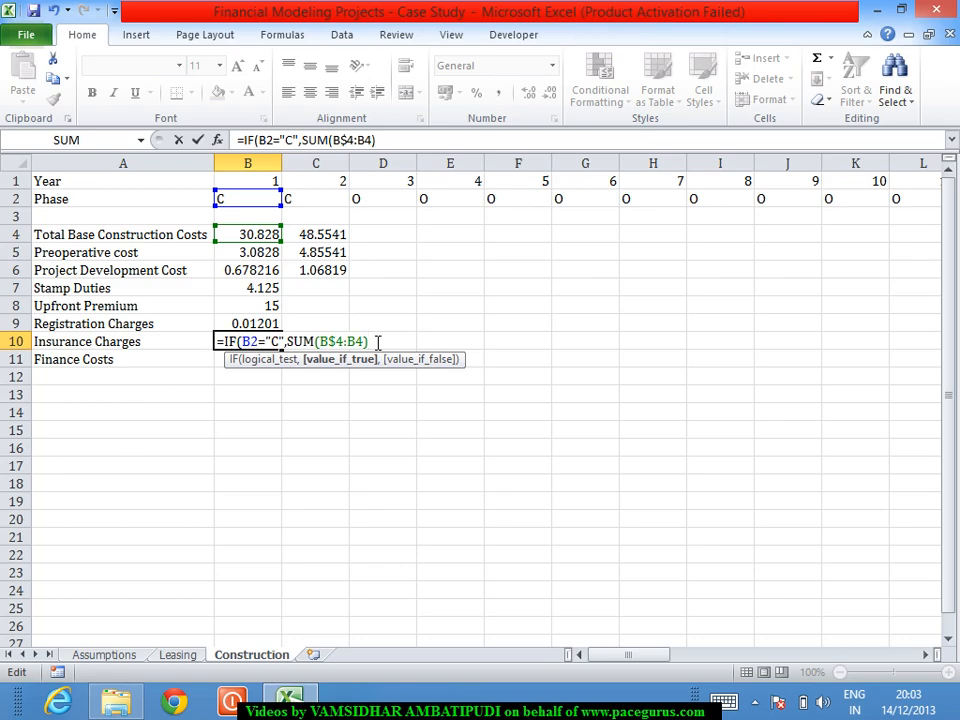
Complete the Insurance Charges formula by multiplying the sum by Assumptions!$B$62, with "" as the false value, and reselect B10
text(*)
click(105, 655)
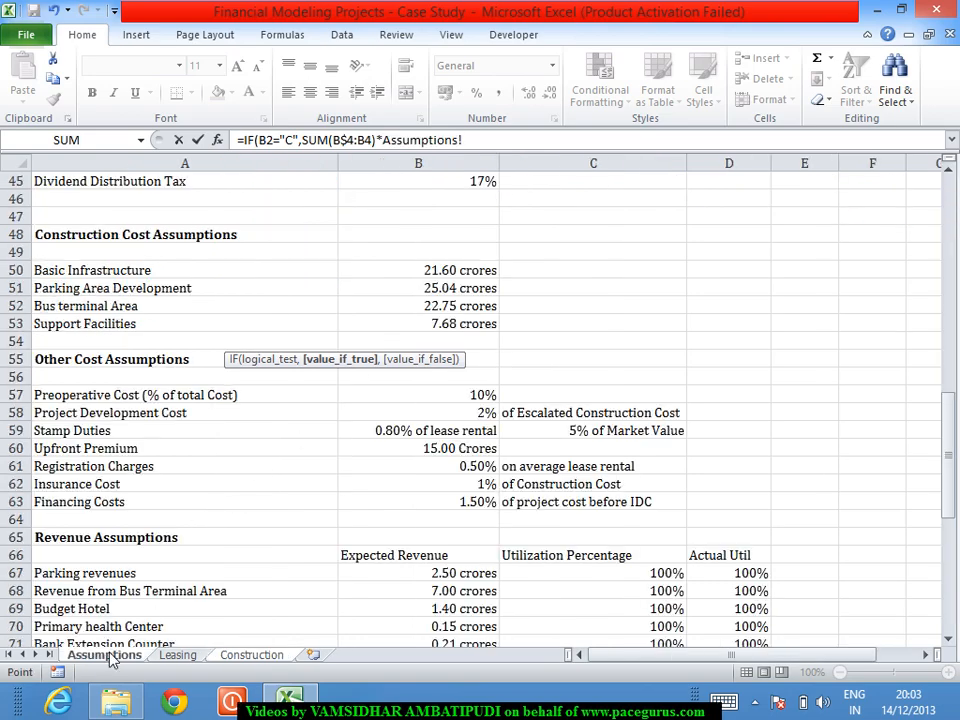
click(425, 486)
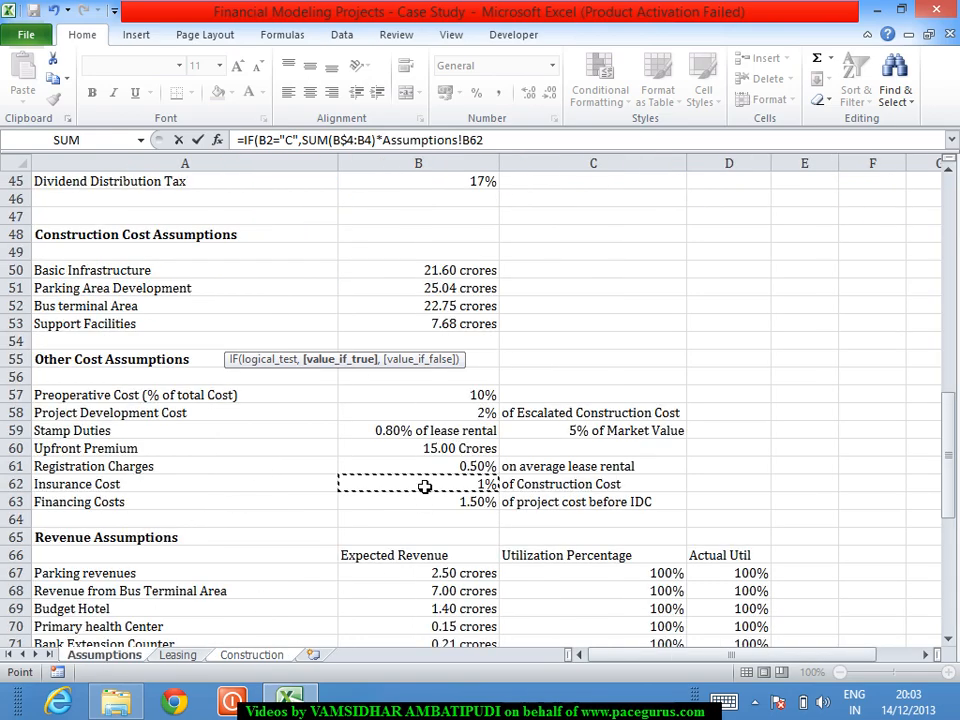
key(F4)
text(,"")
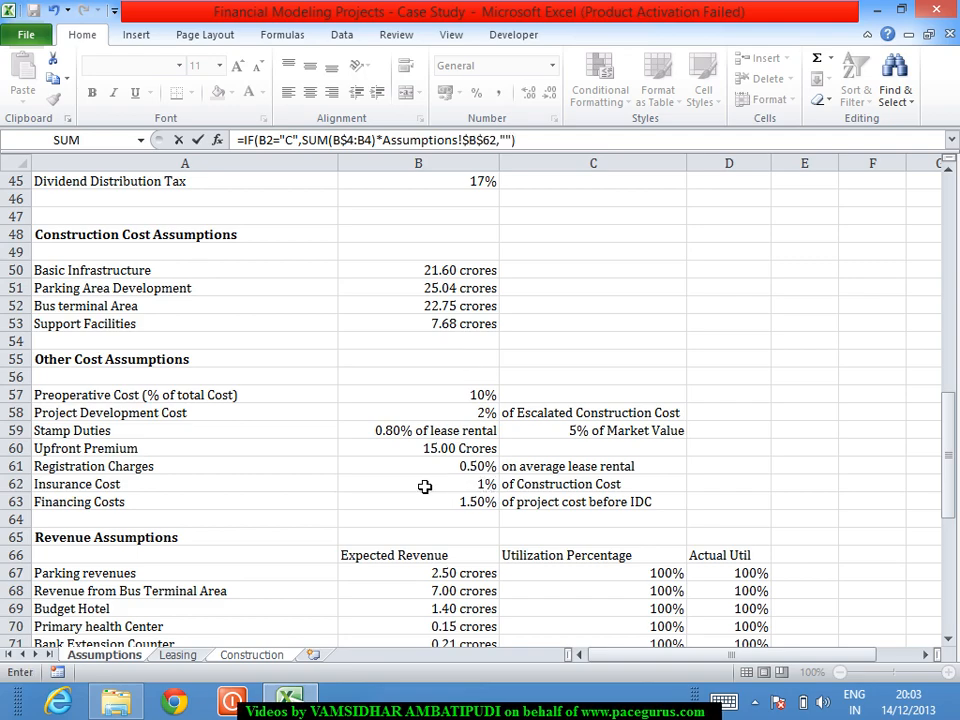
key(Escape)
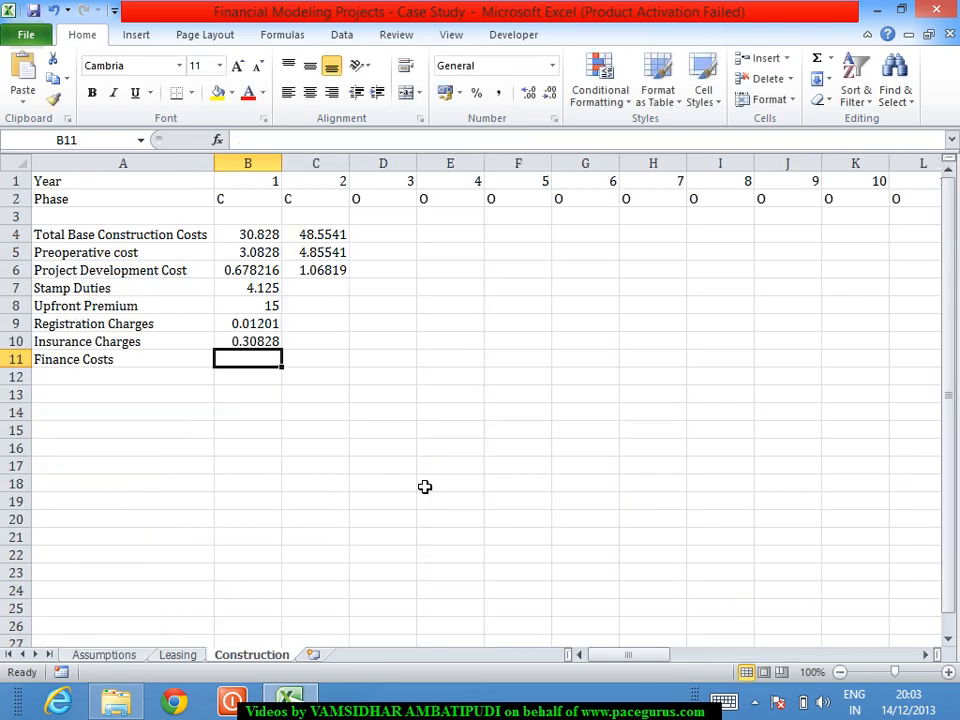
click(256, 343)
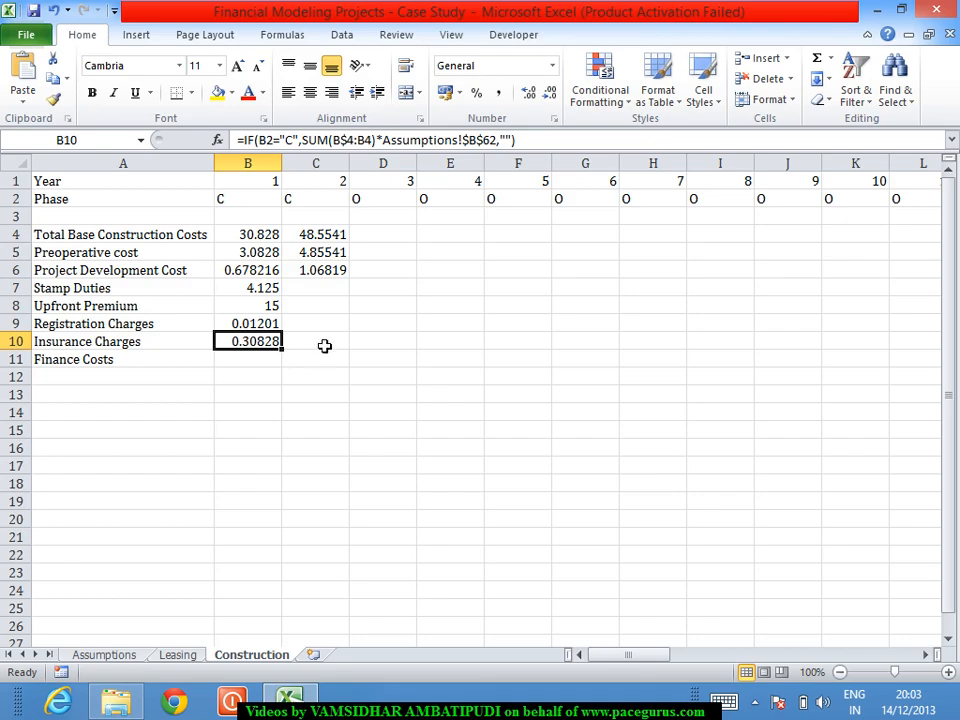
Fill the Insurance Charges formula from B10 into C10 and compare the formulas in the two cells
drag(291, 356, 354, 360)
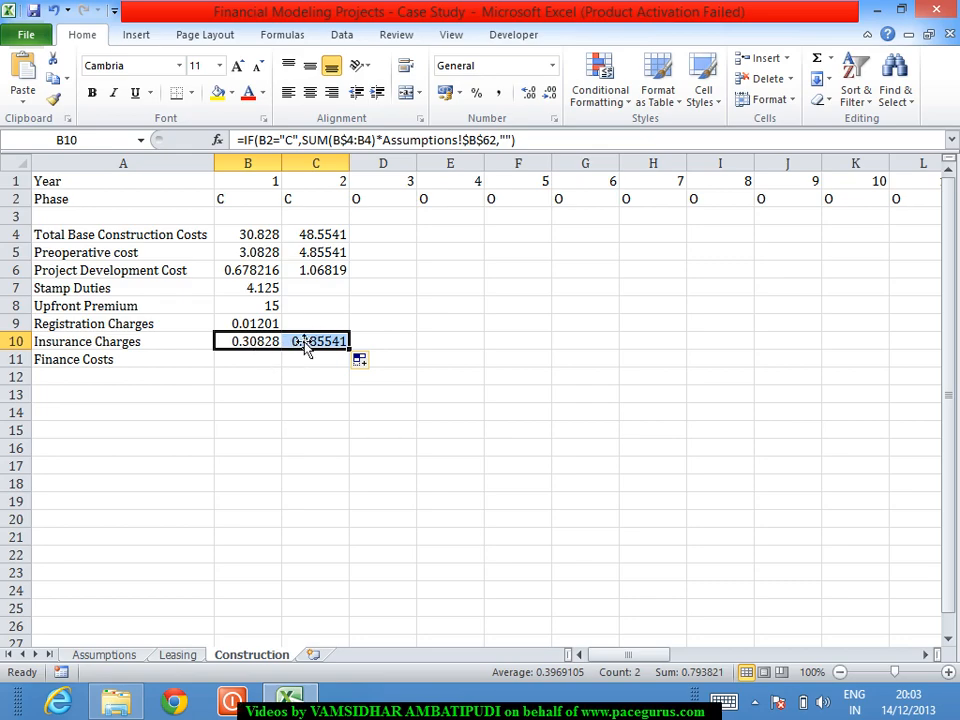
click(308, 342)
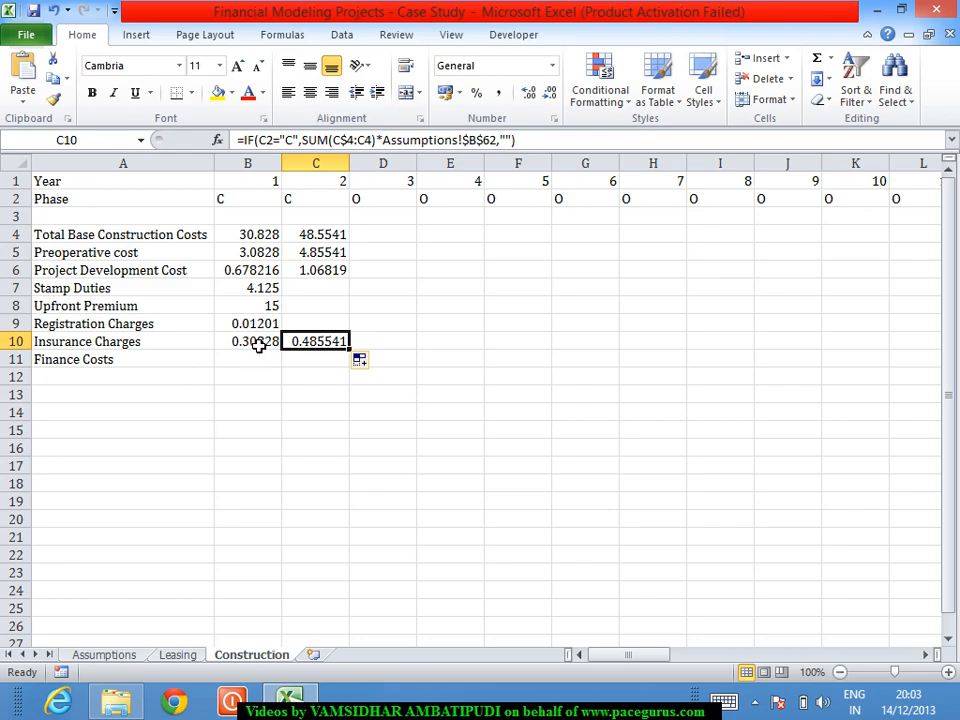
click(251, 346)
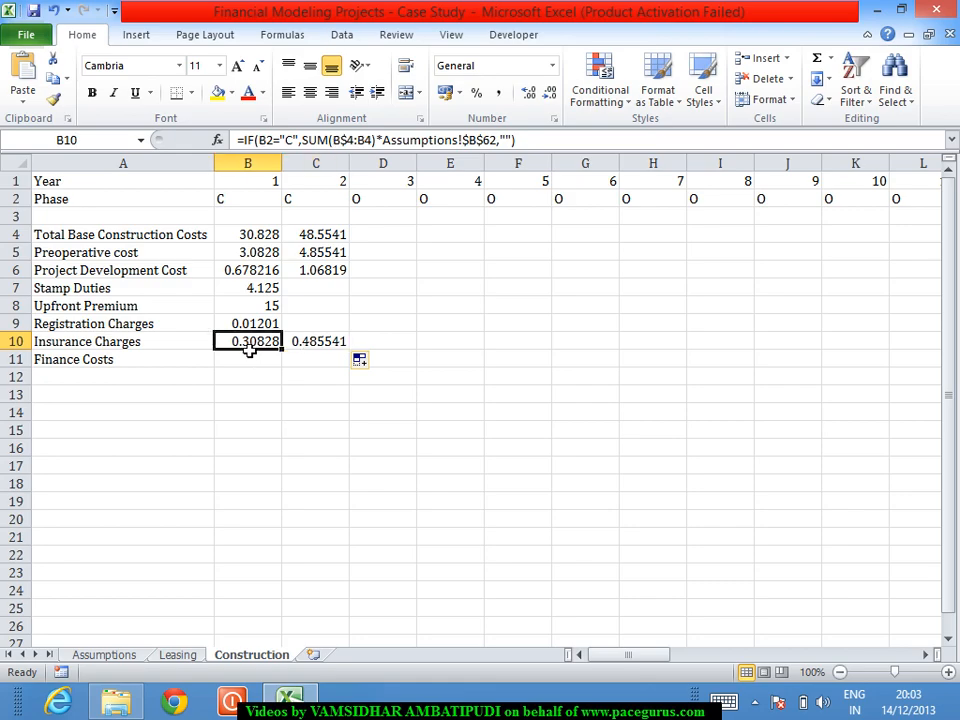
Change the summed range in the B10 Insurance Charges formula to SUM($B4:B4) so that it accumulates from column B
click(355, 145)
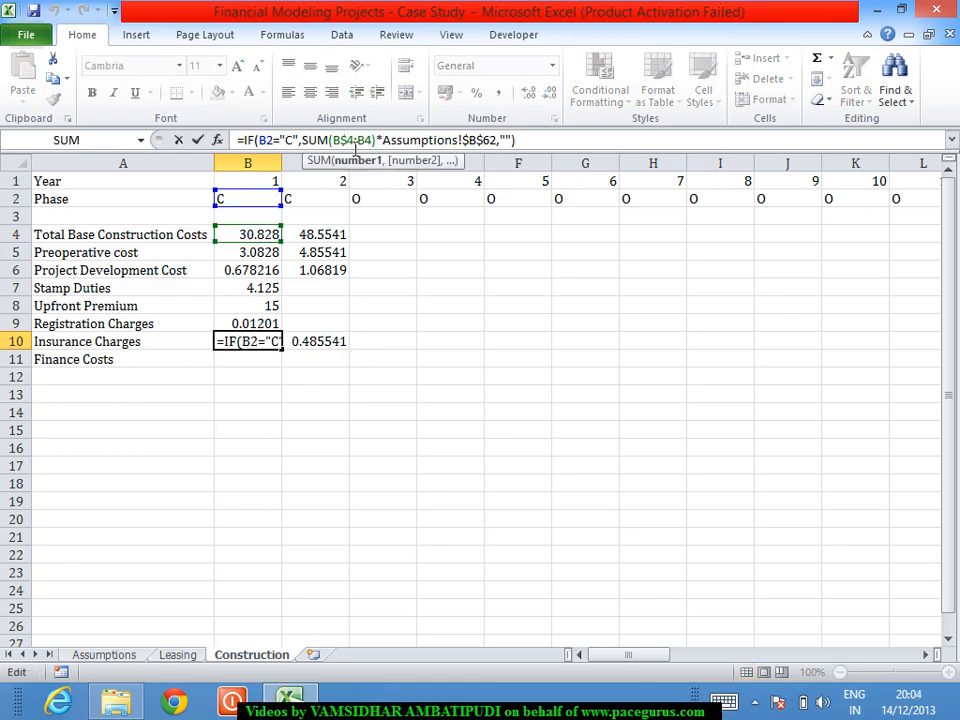
key(BackSpace)
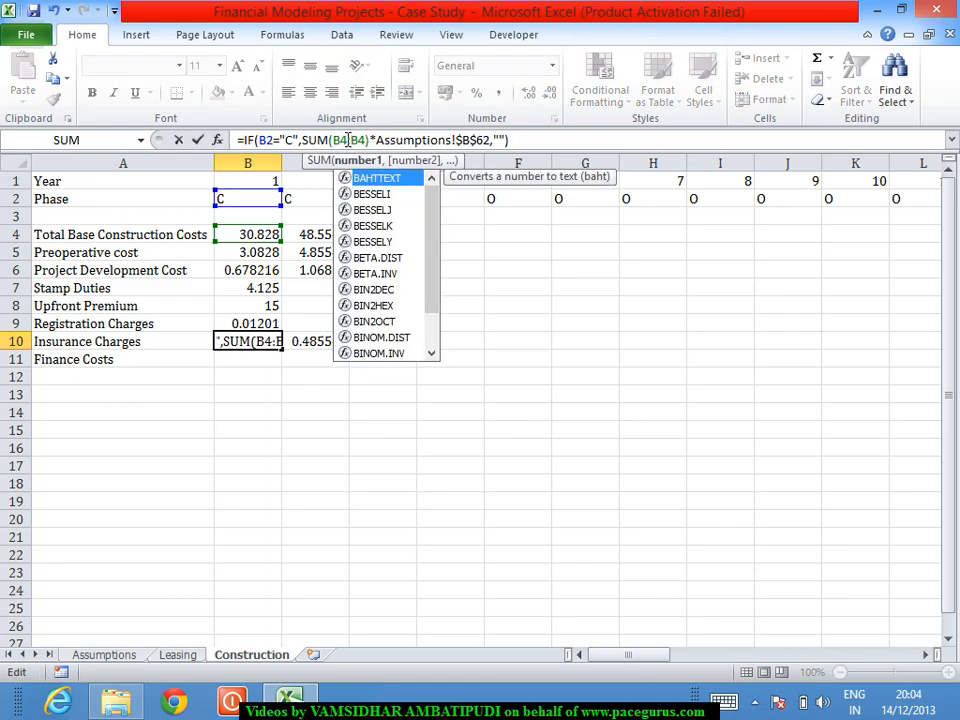
click(336, 142)
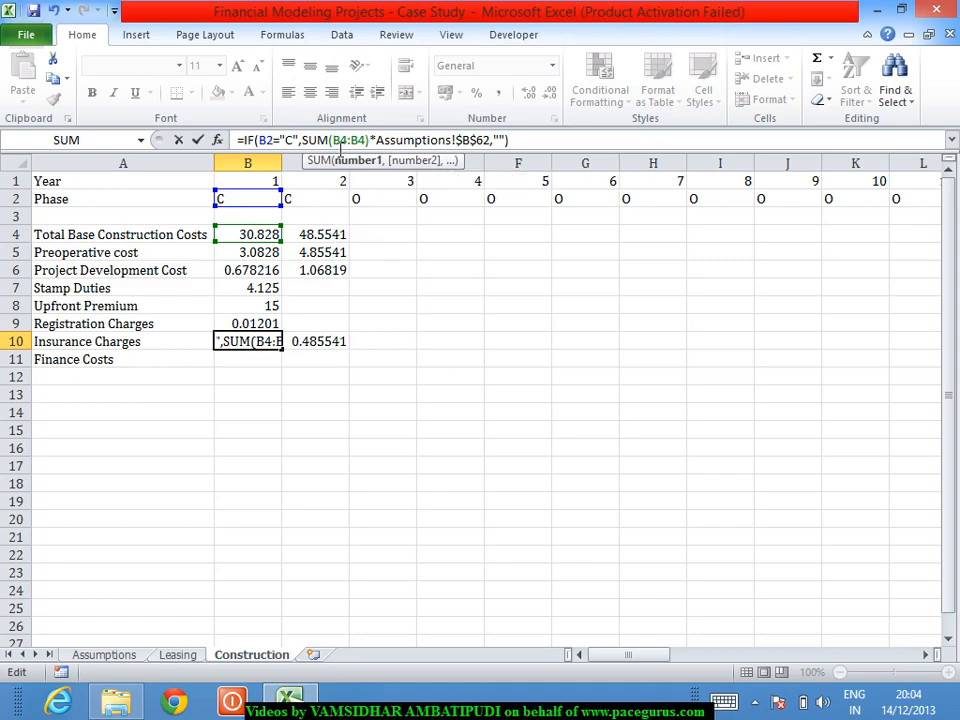
text($)
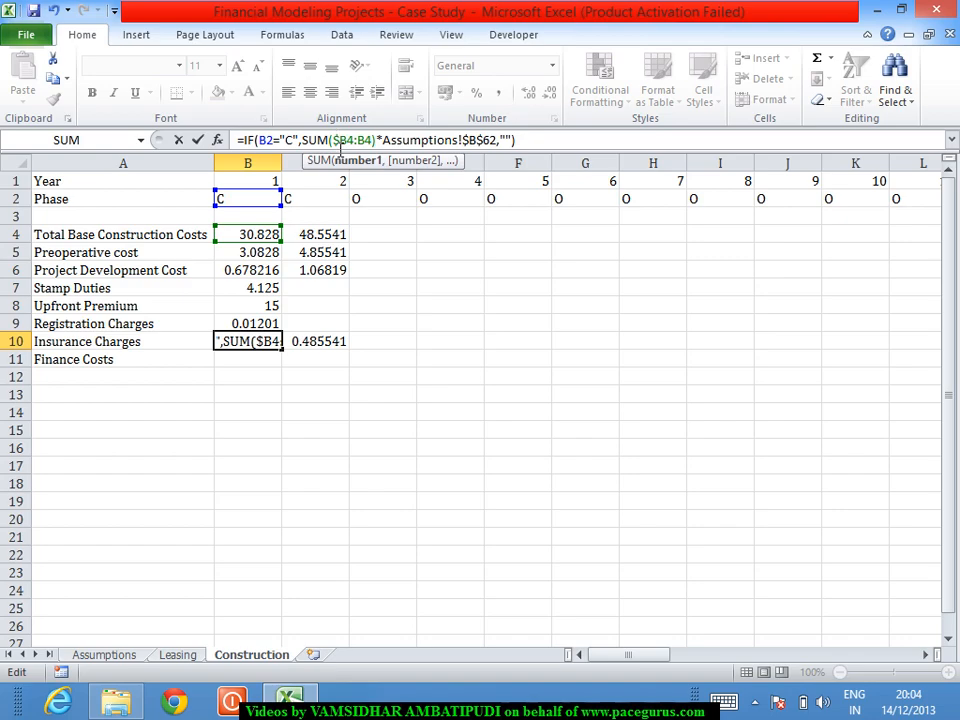
key(Tab)
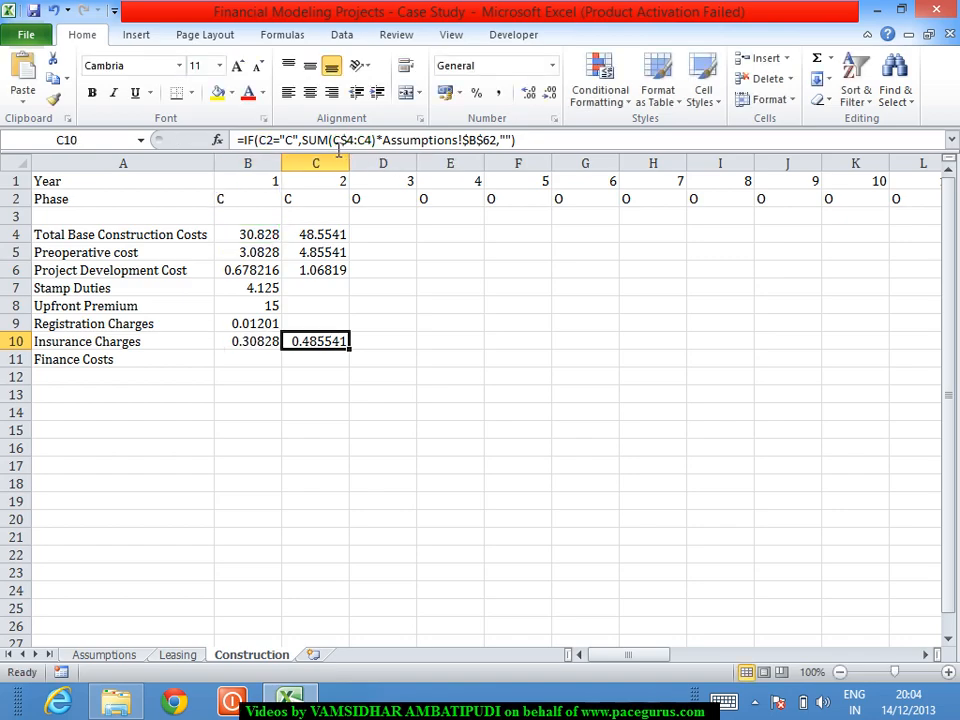
Fill the corrected Insurance Charges formula from B10 across the year columns of row 10 and return to the first columns
click(268, 350)
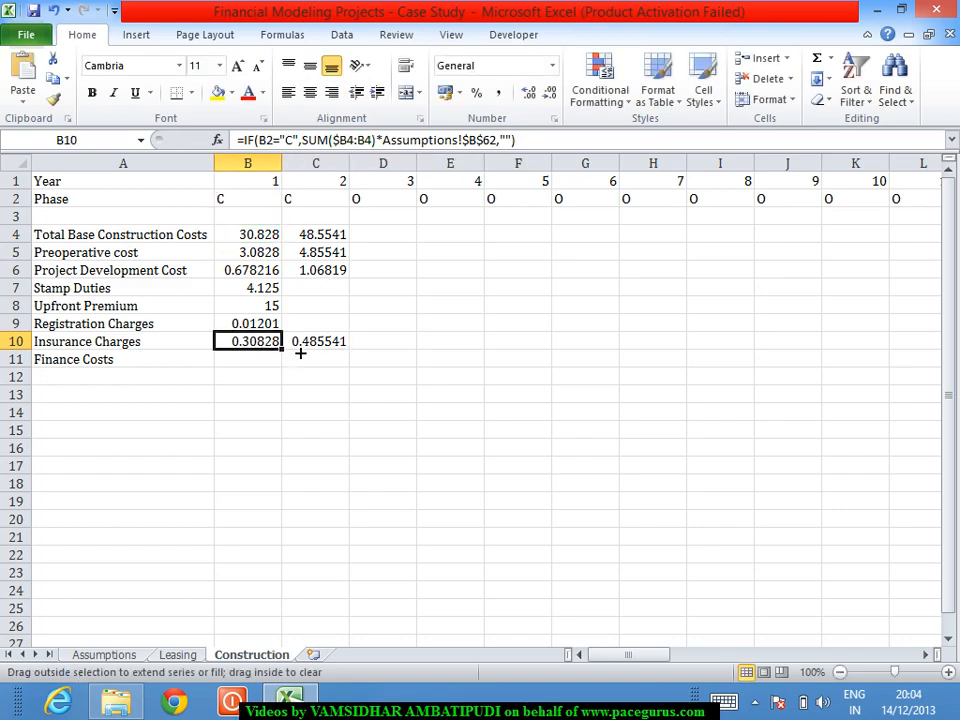
drag(300, 352, 334, 363)
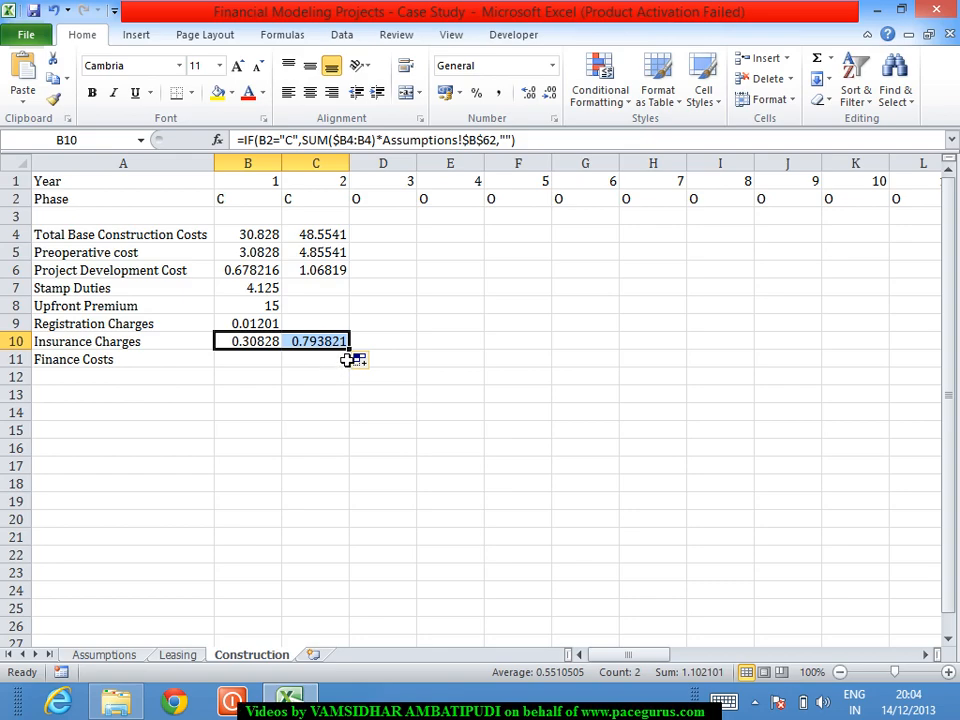
drag(350, 351, 945, 505)
drag(957, 545, 870, 431)
drag(853, 657, 574, 648)
click(430, 451)
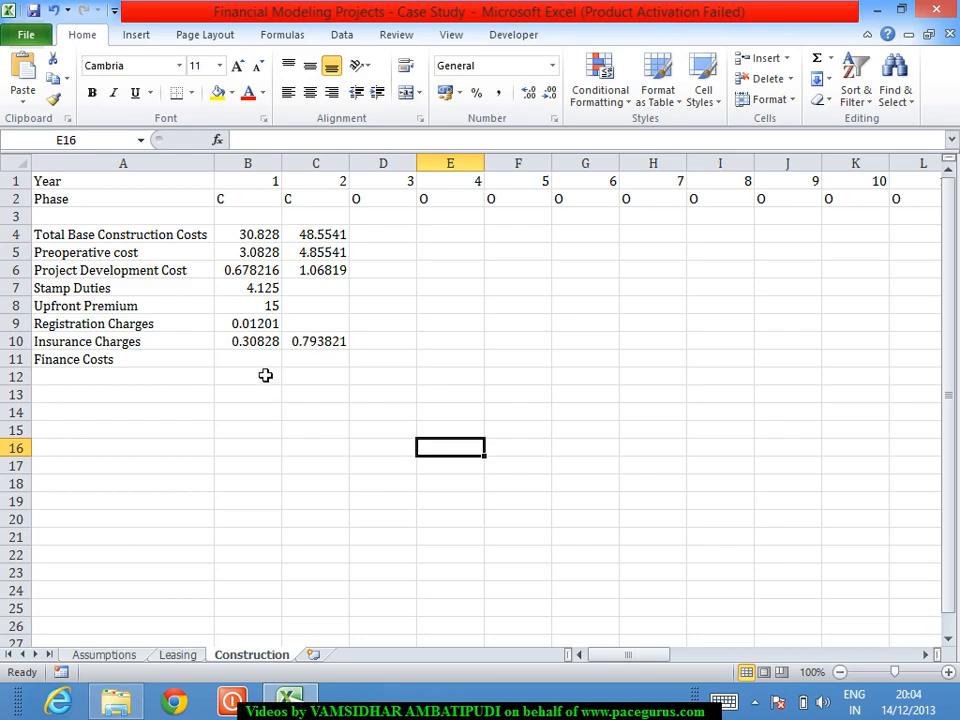
Check the Financing Costs assumption, then enter placeholders X in B11 and Y in C11 of the Construction sheet's Finance Costs row
click(264, 366)
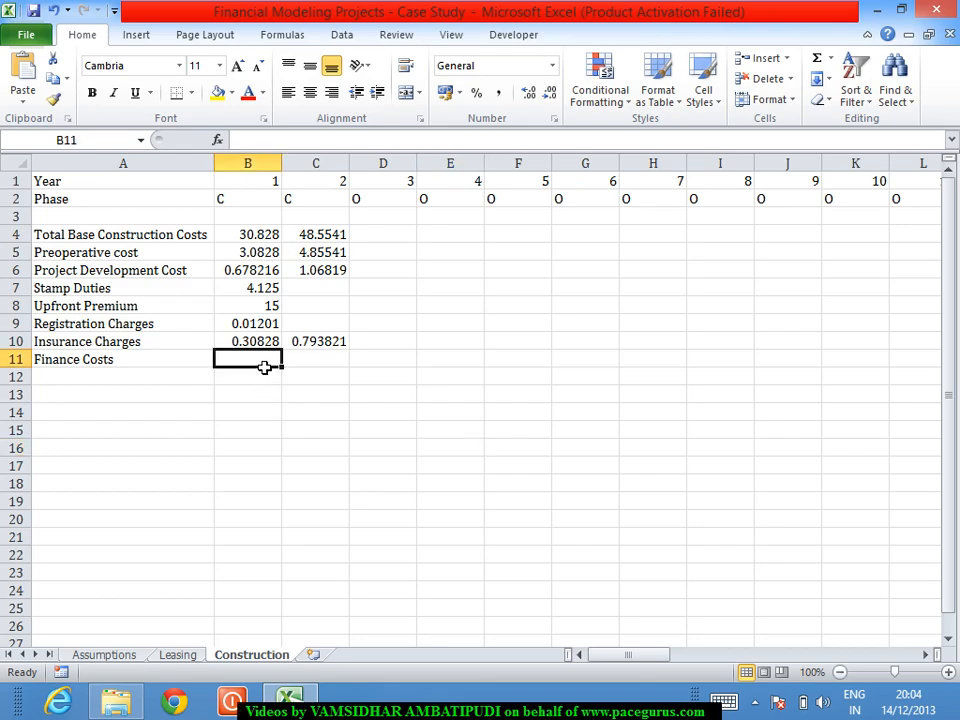
click(130, 664)
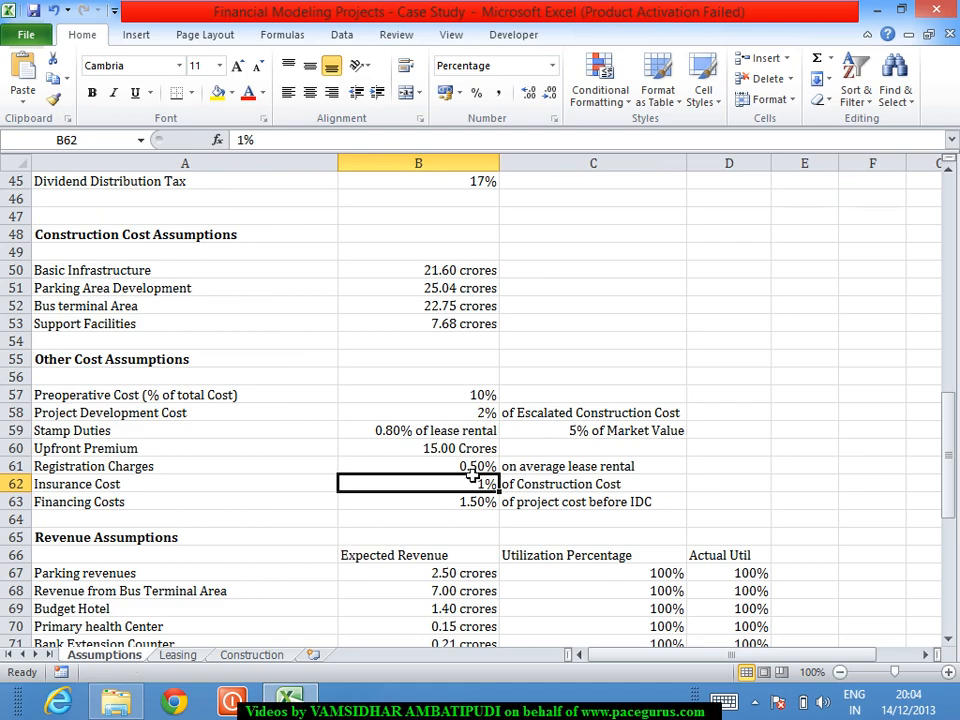
click(456, 507)
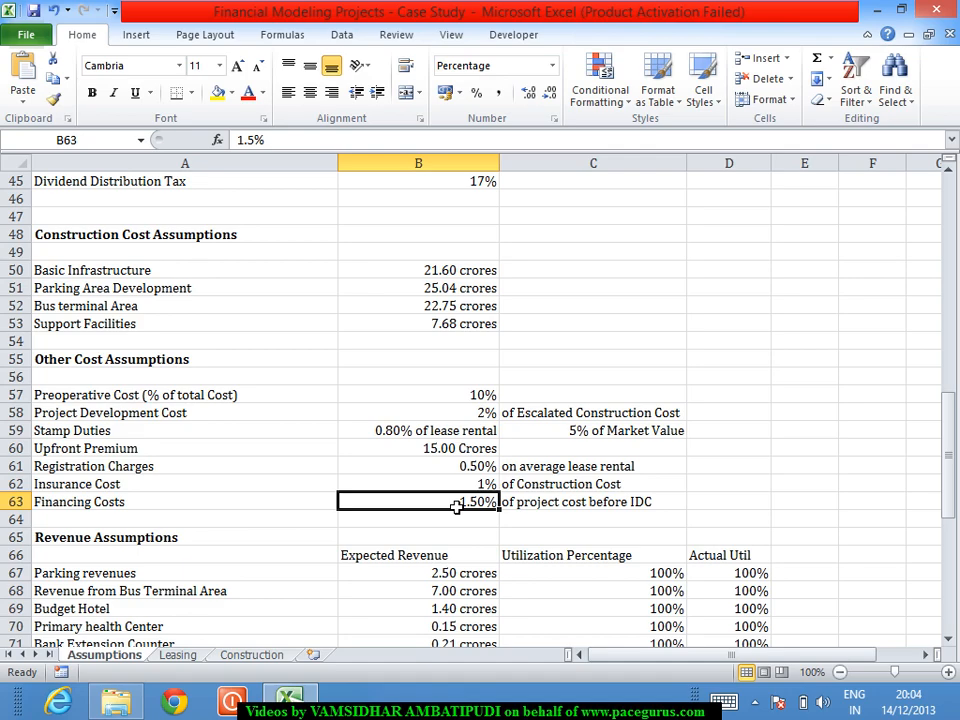
click(268, 662)
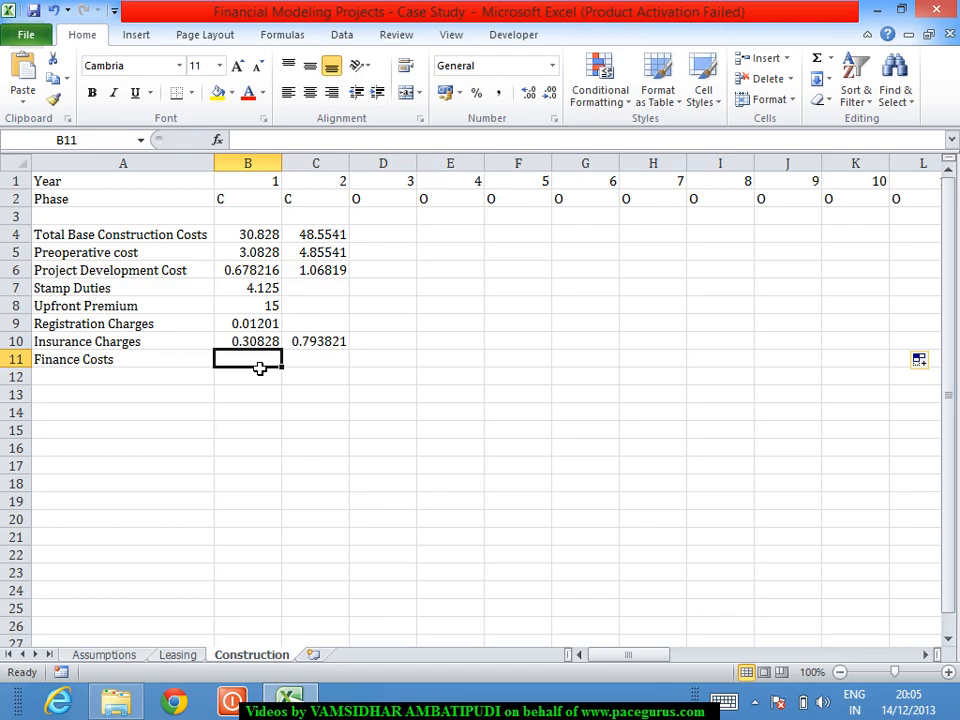
text(X)
key(Tab)
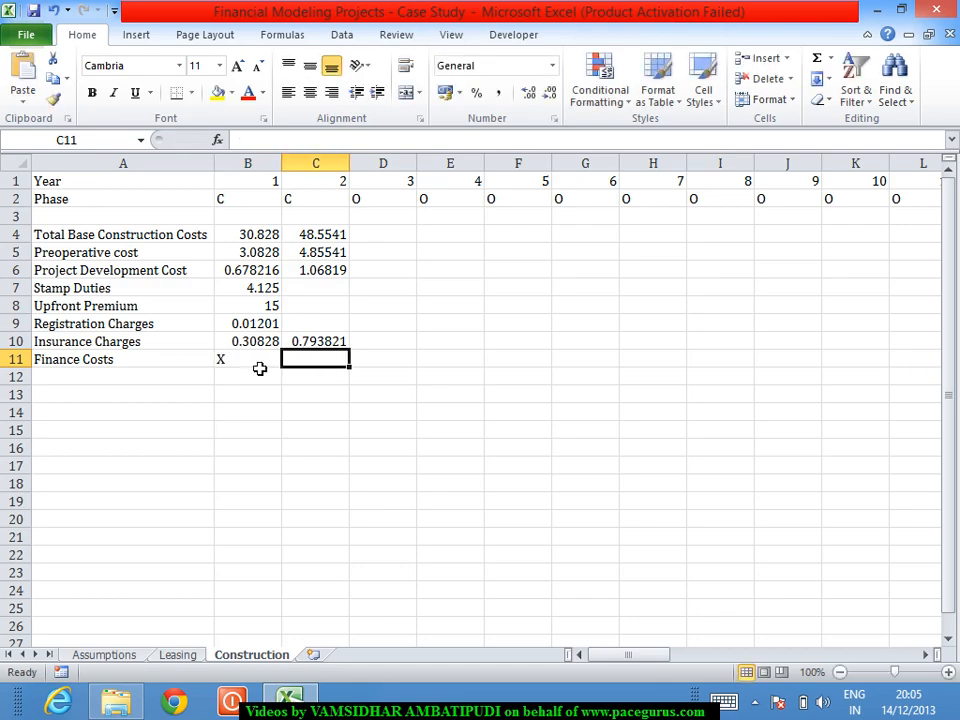
text(Y)
key(Return)
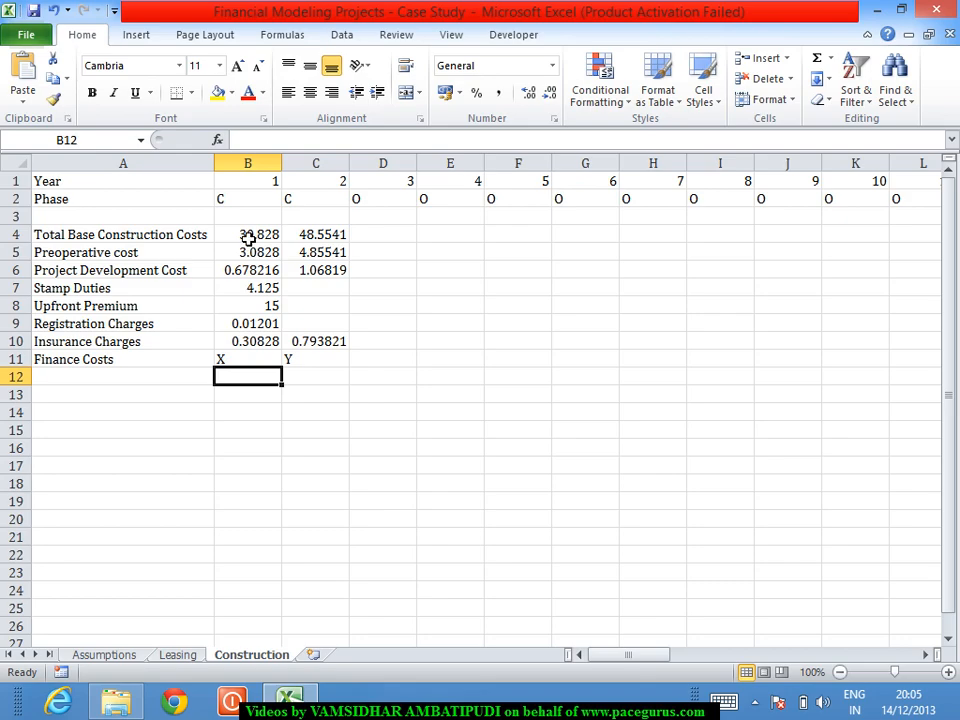
Select the year 1 costs in B4:B10 of the Construction sheet to read their sum without the Finance Costs
drag(248, 239, 256, 360)
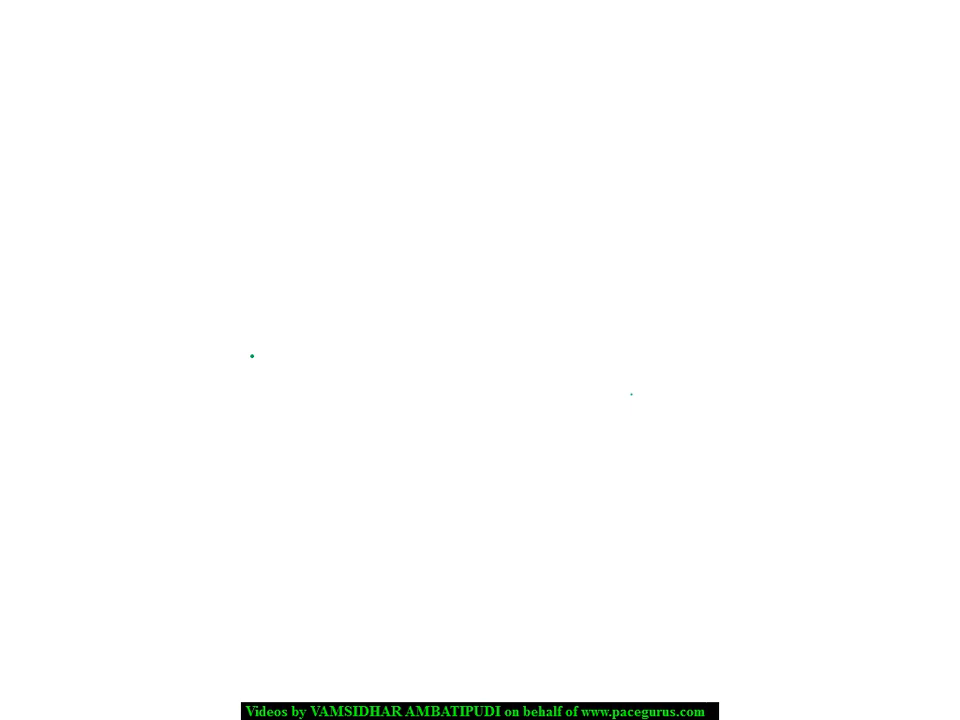
key(alt+Tab)
key(alt+Tab)
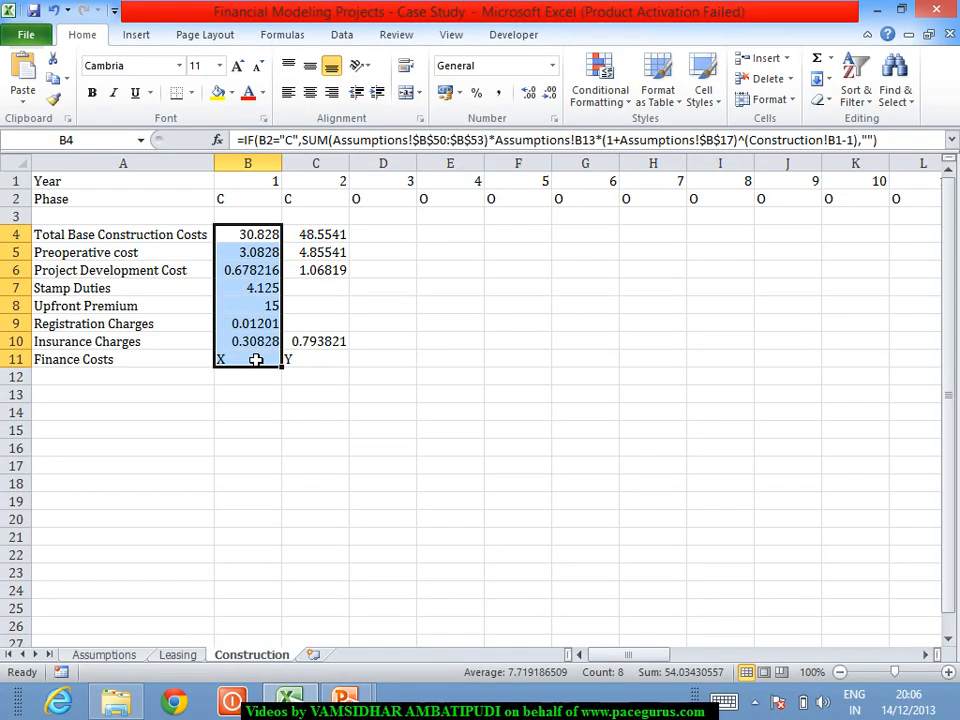
drag(345, 383, 362, 350)
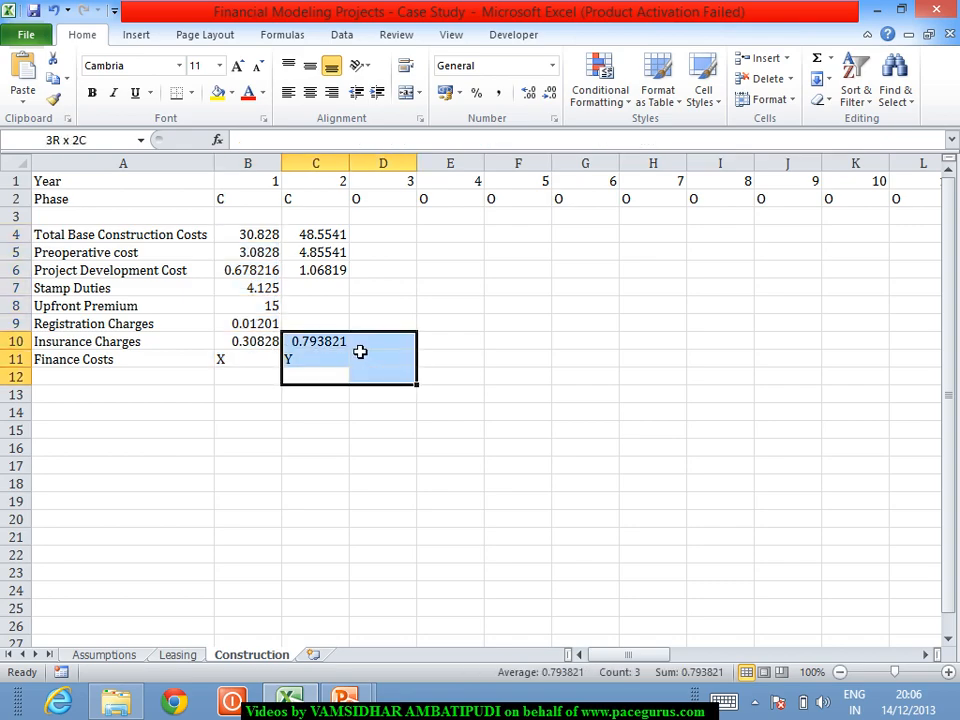
click(270, 236)
drag(270, 236, 268, 349)
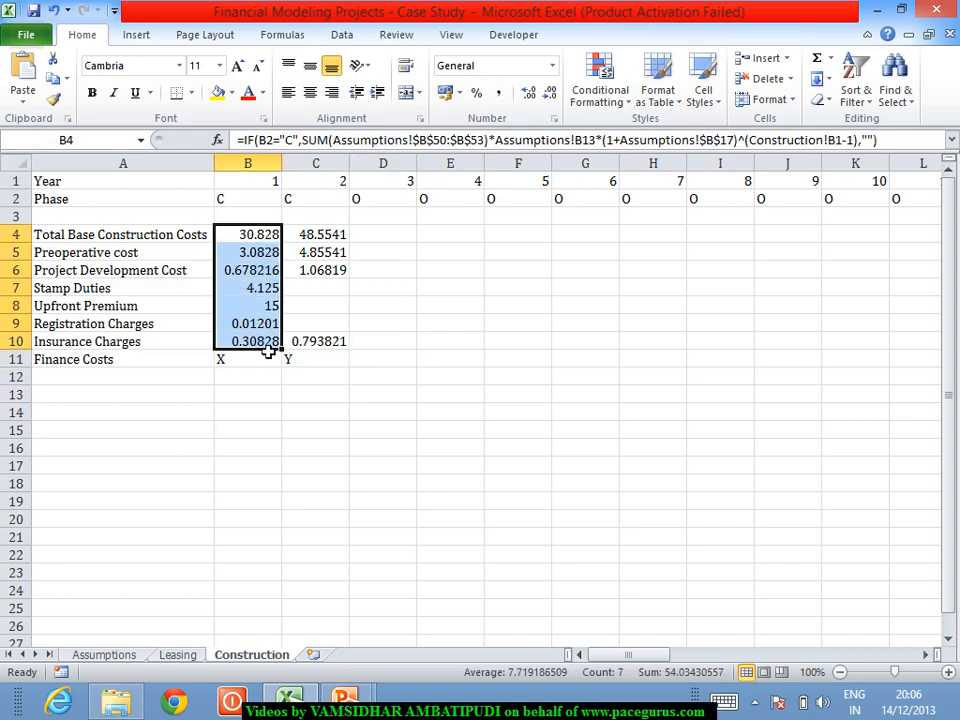
click(257, 362)
drag(266, 236, 262, 344)
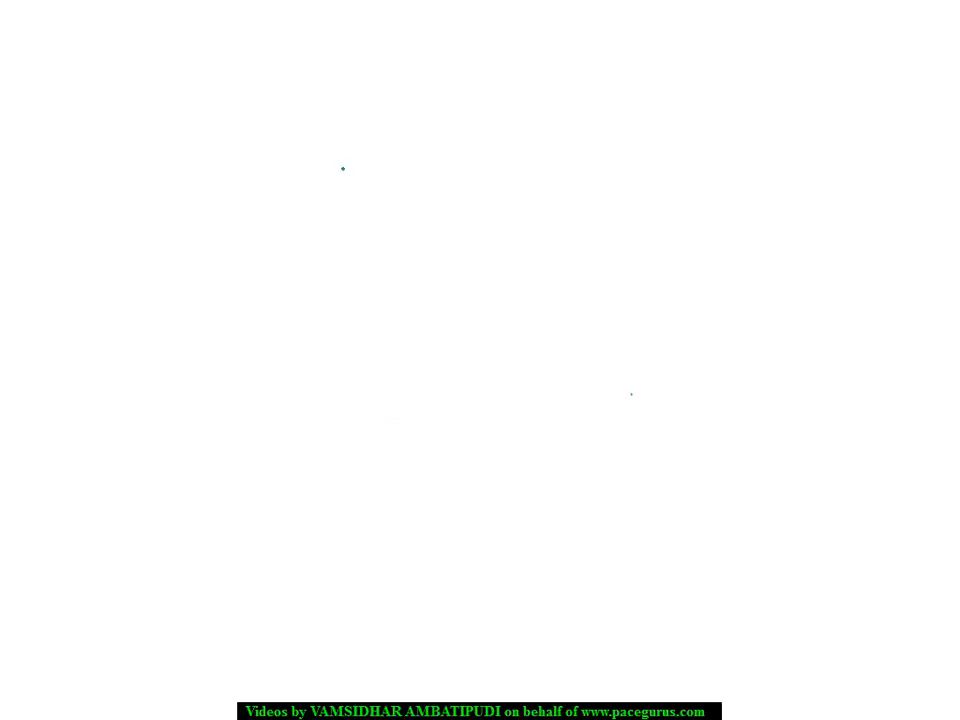
Handwrite the equation "54.03 + X = TPC bef IDC" on the blank PowerPoint slide
mouse_move(225, 171)
mouse_down()
mouse_move(233, 187)
mouse_move(241, 168)
mouse_move(250, 198)
mouse_move(293, 176)
mouse_move(284, 184)
mouse_move(372, 172)
mouse_move(357, 174)
mouse_up()
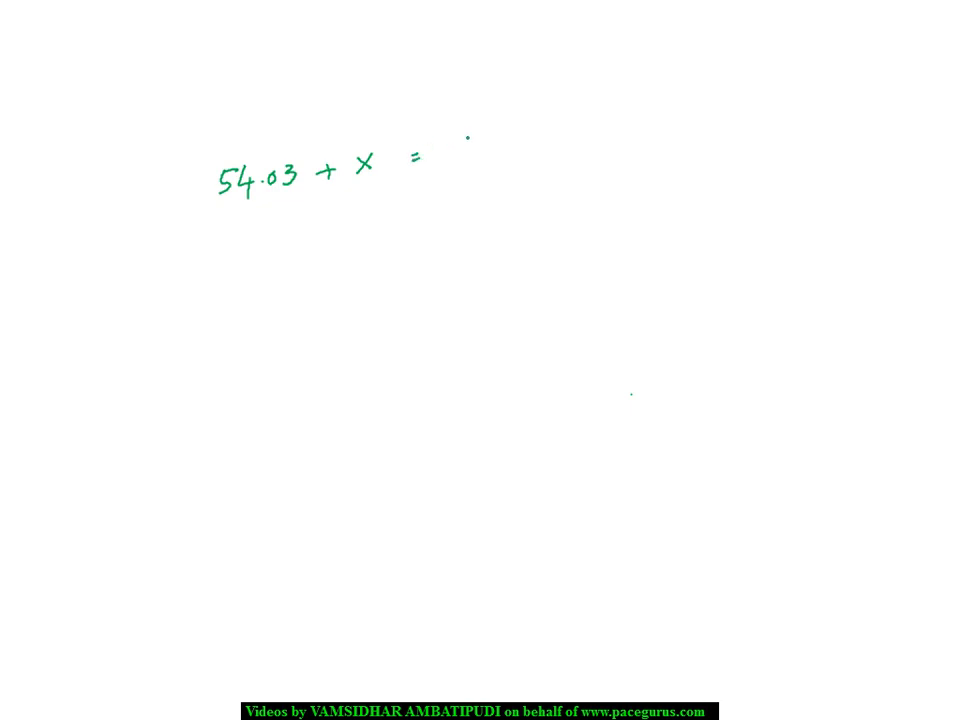
mouse_move(469, 138)
mouse_down()
mouse_move(468, 150)
mouse_move(492, 150)
mouse_move(494, 140)
mouse_move(521, 145)
mouse_move(611, 127)
mouse_move(606, 140)
mouse_up()
mouse_move(667, 111)
mouse_down()
mouse_move(666, 132)
mouse_move(714, 128)
mouse_up()
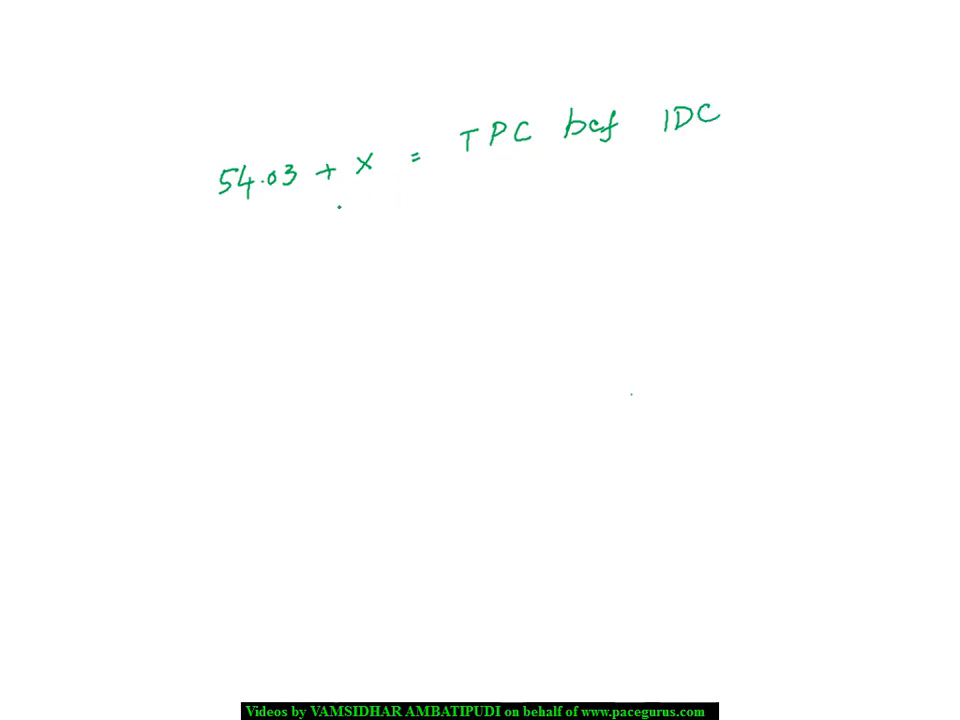
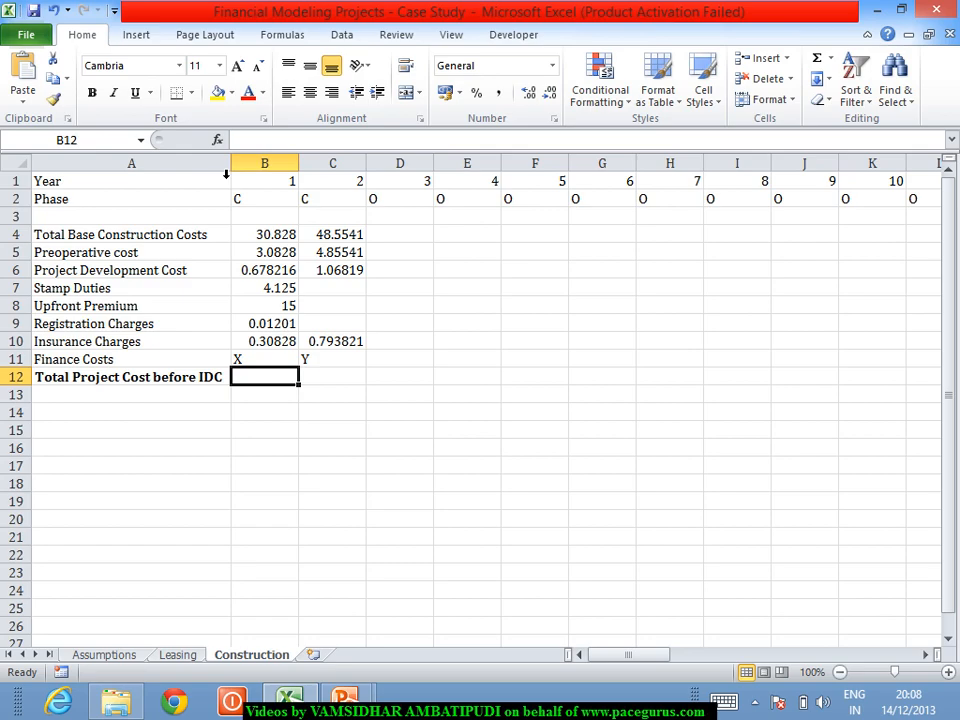
Begin the Total Project Cost before IDC formula in B12 of the Construction sheet with the phase test =IF(B2="C",
text(=if)
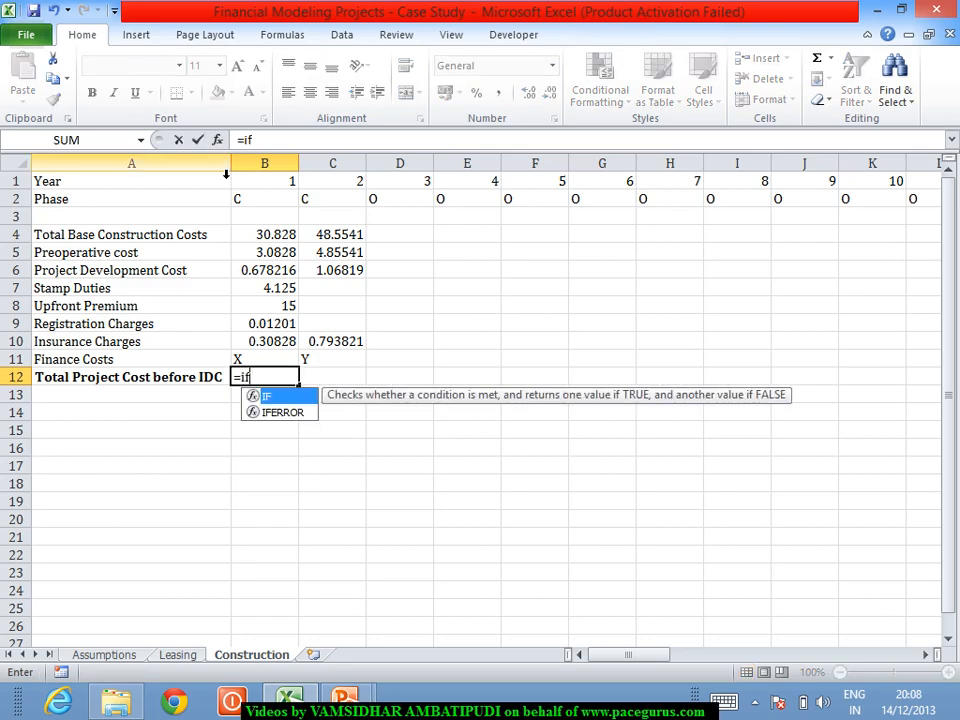
key(Tab)
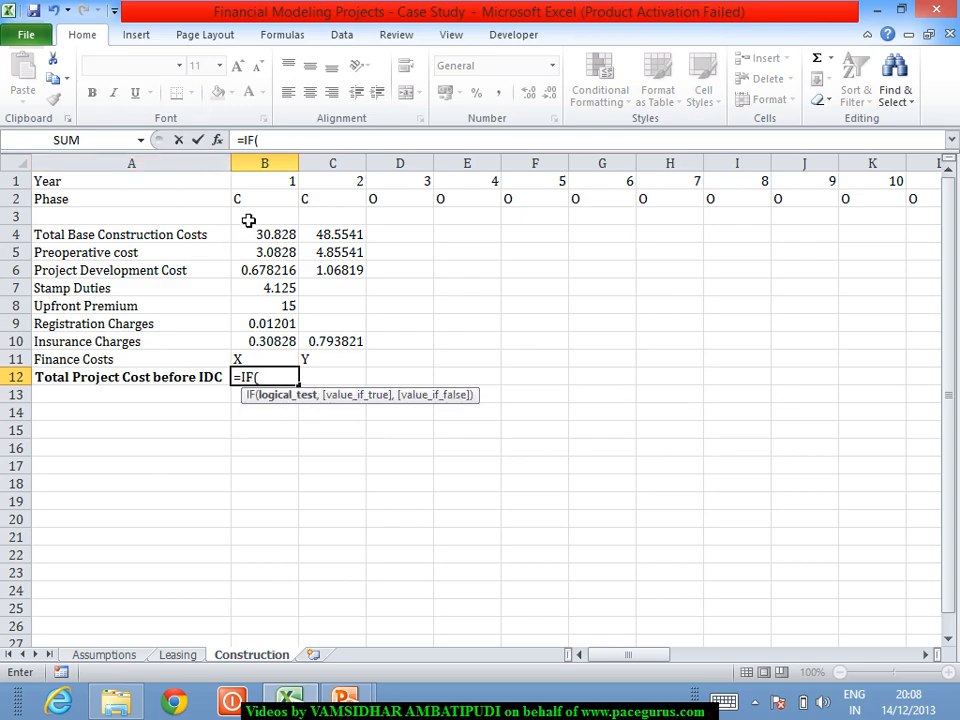
click(253, 203)
text(=)
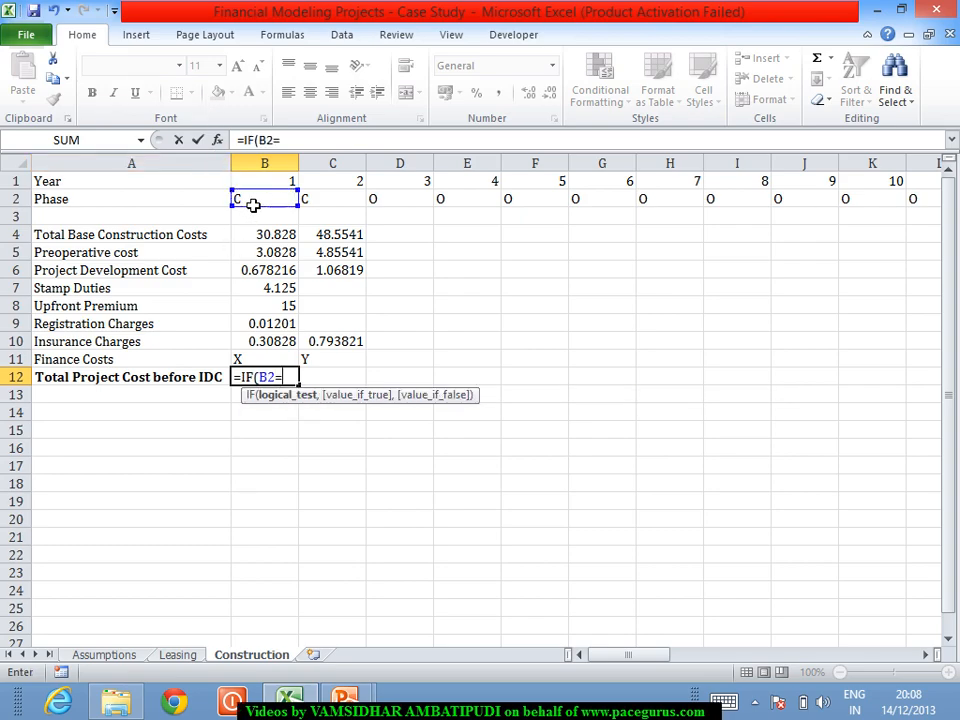
text("C",)
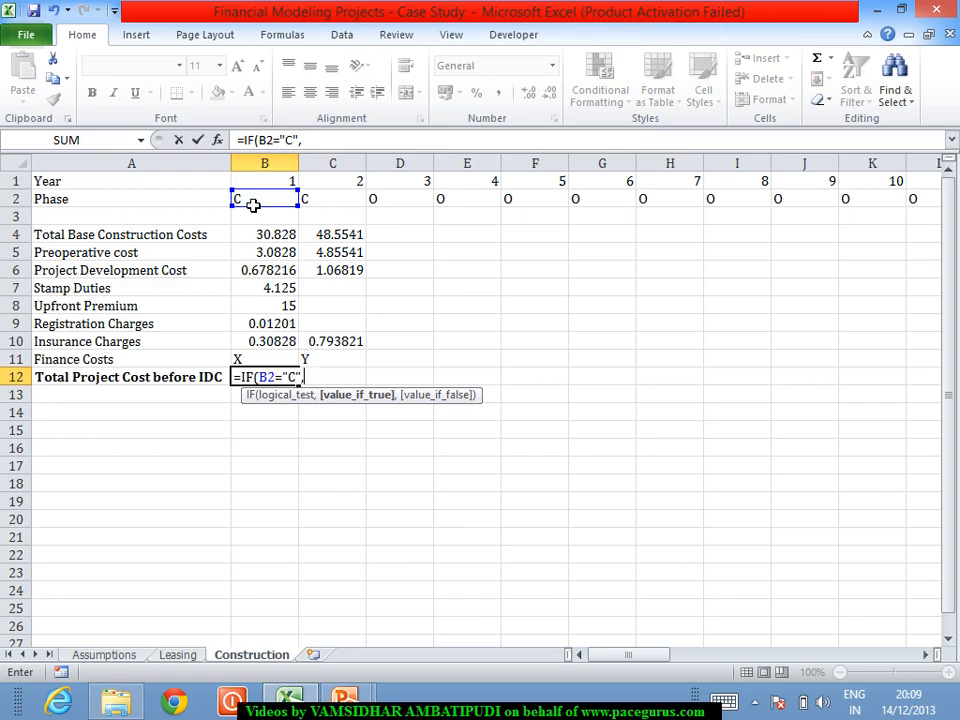
Add SUM(B4:B10) over the year 1 costs as the start of the B12 formula's true value
text(Sum)
key(Tab)
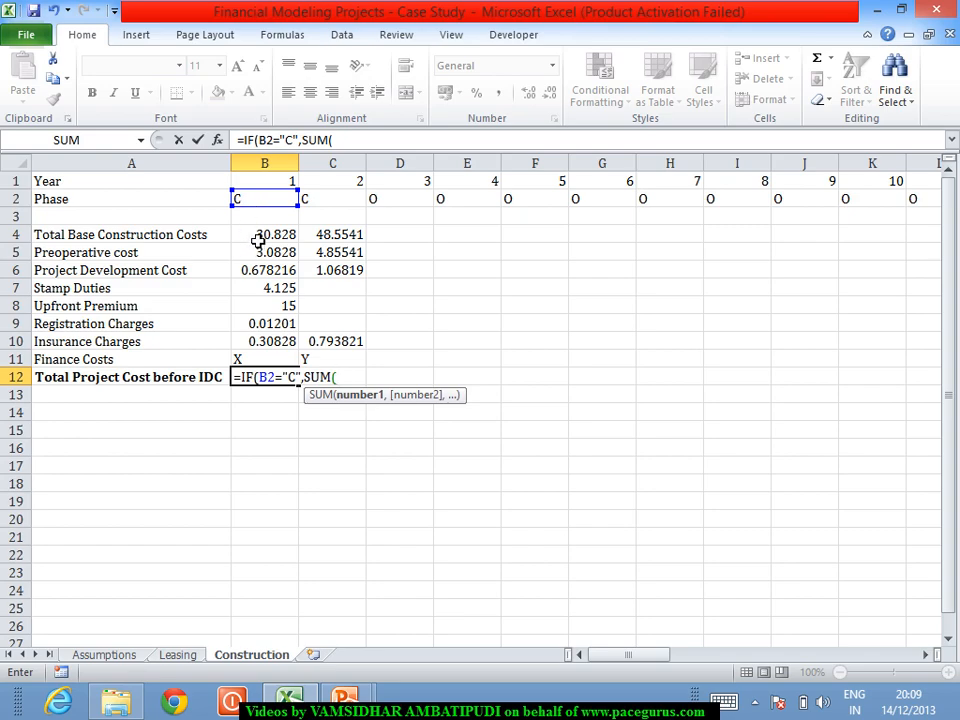
click(257, 239)
drag(258, 247, 280, 343)
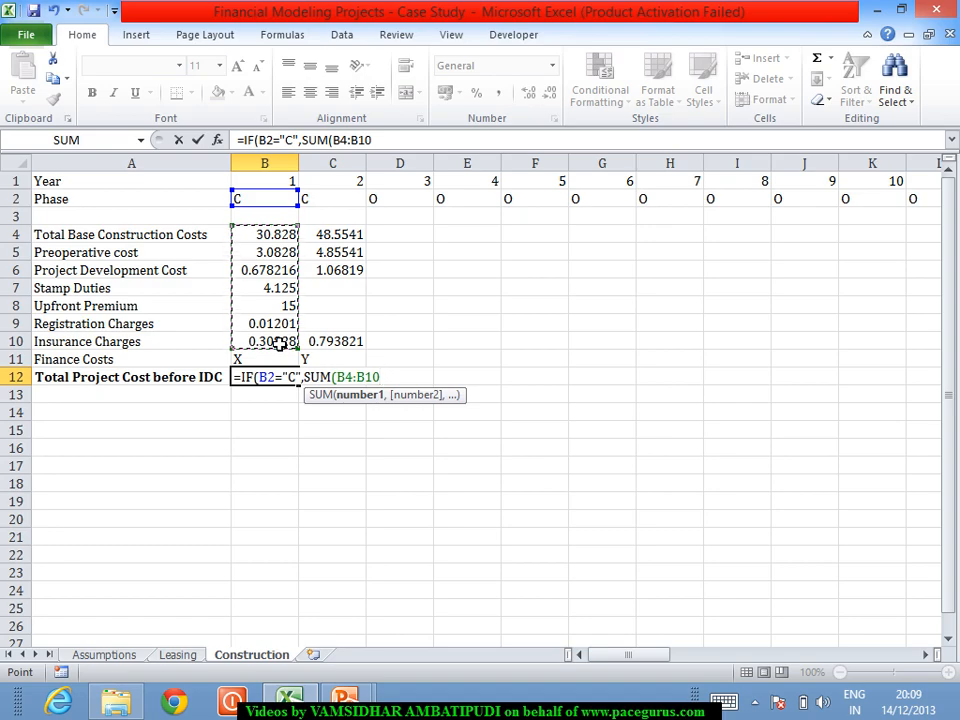
text())
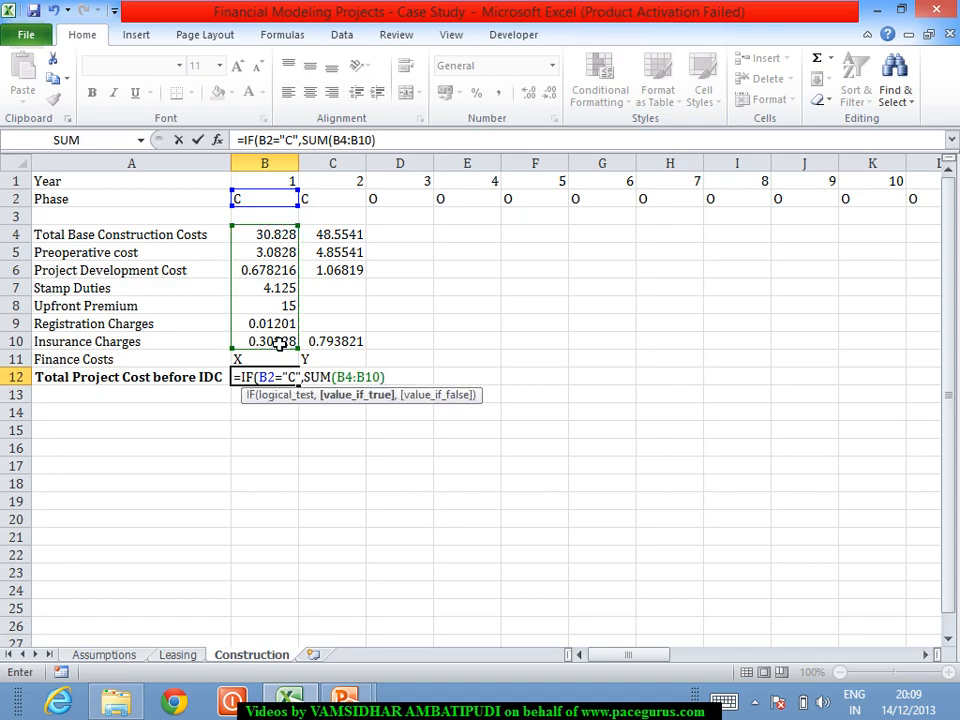
Complete the B12 formula by dividing the sum by (1-Assumptions!$B$63), with "" as the value if false
text(/(1-)
click(128, 655)
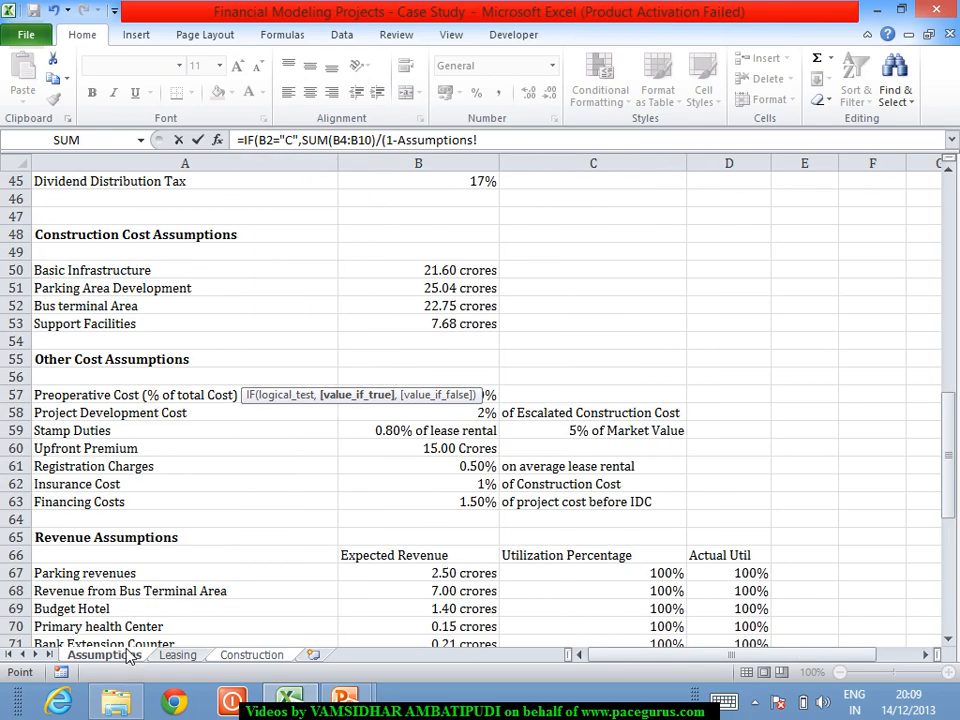
click(422, 504)
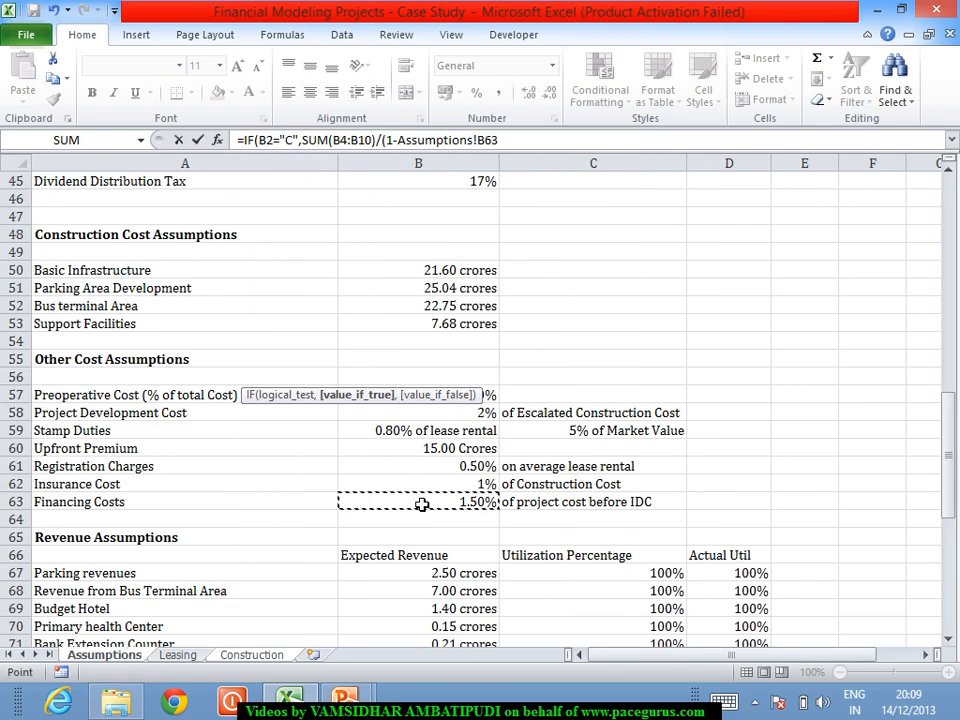
key(F4)
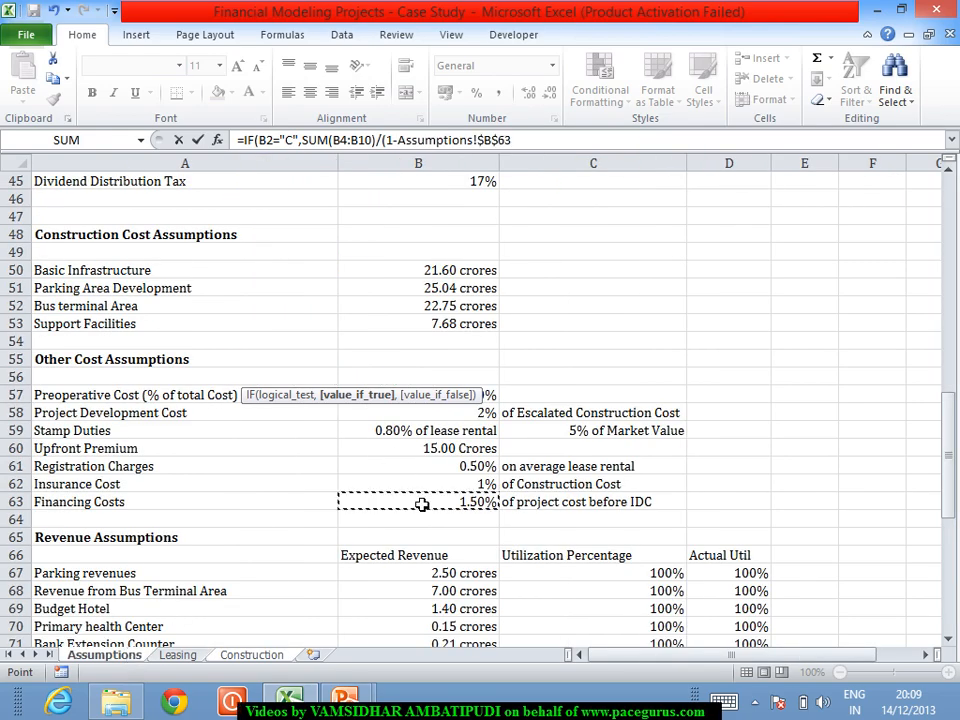
text(),)
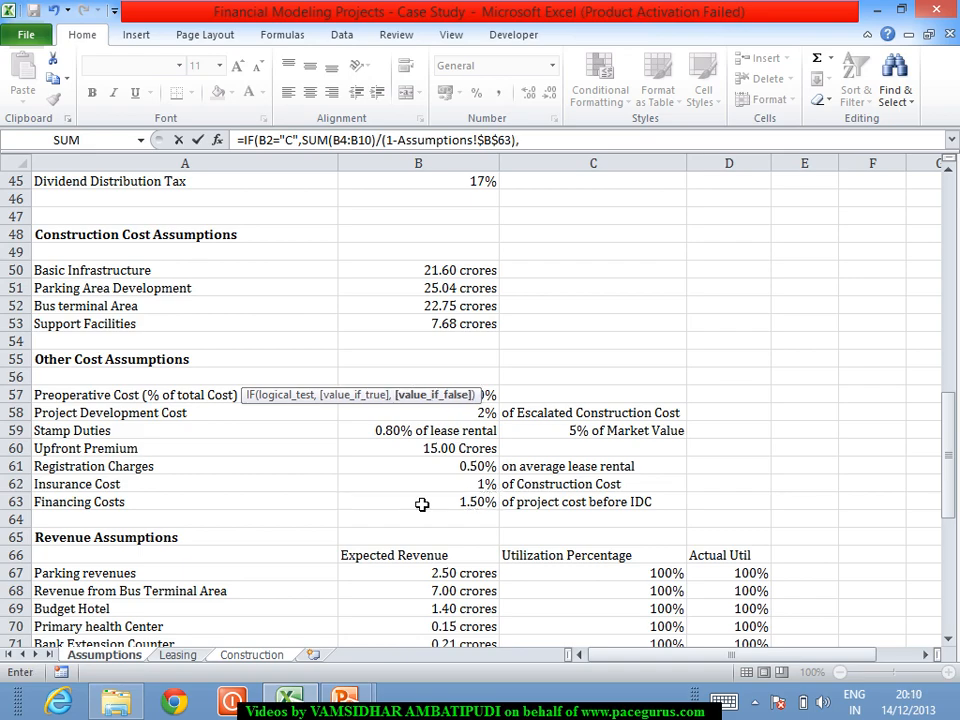
text("")
key(Return)
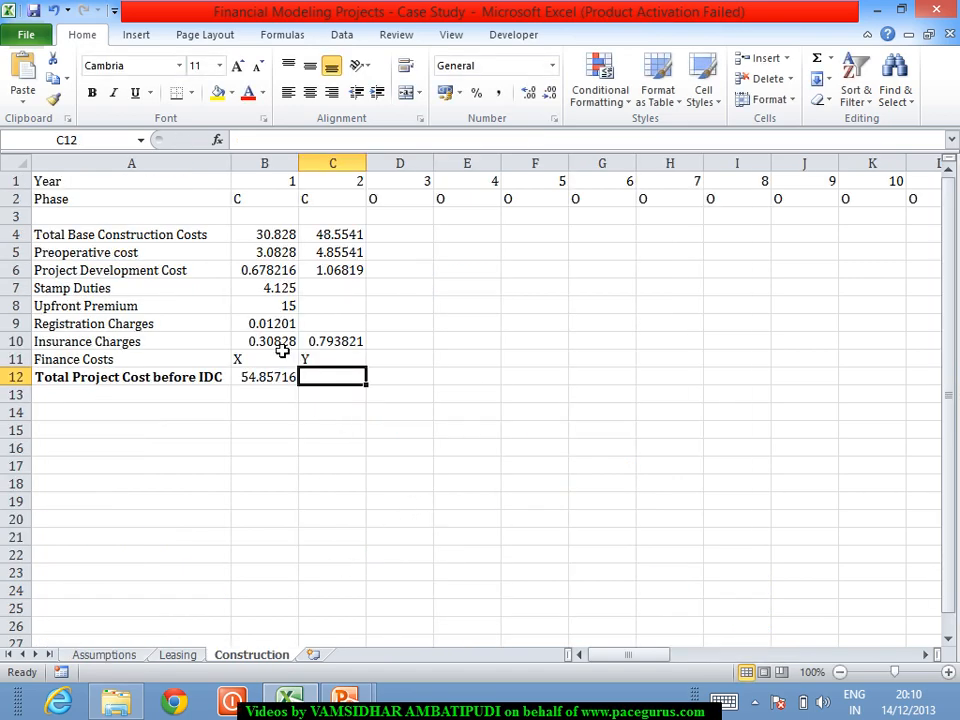
Fill the Total Project Cost before IDC formula from B12 across row 12 through column AZ
click(277, 379)
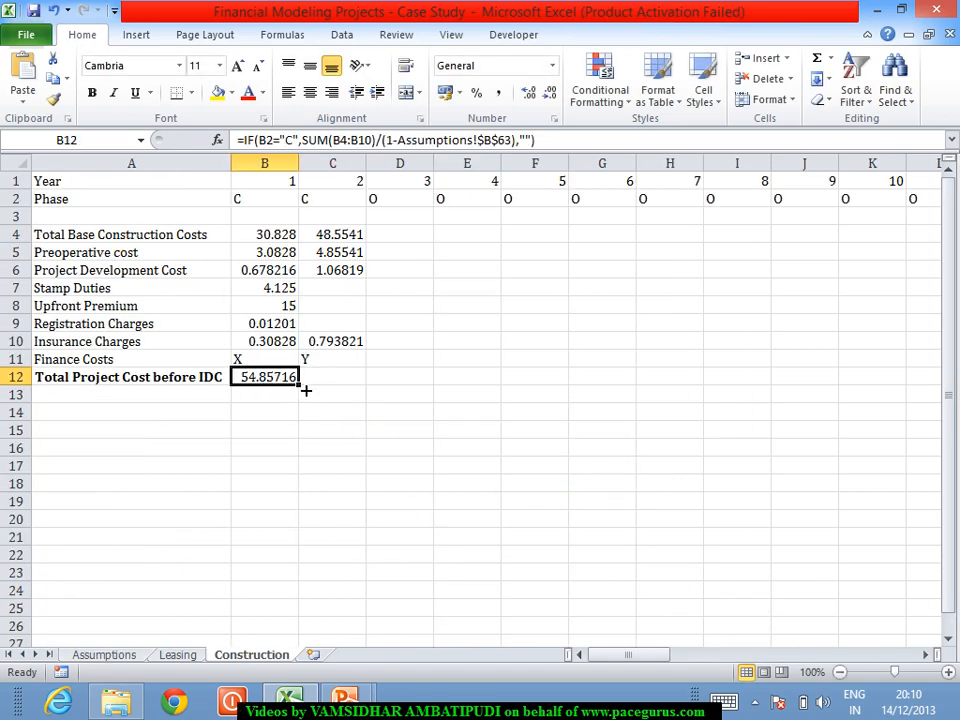
drag(311, 388, 879, 448)
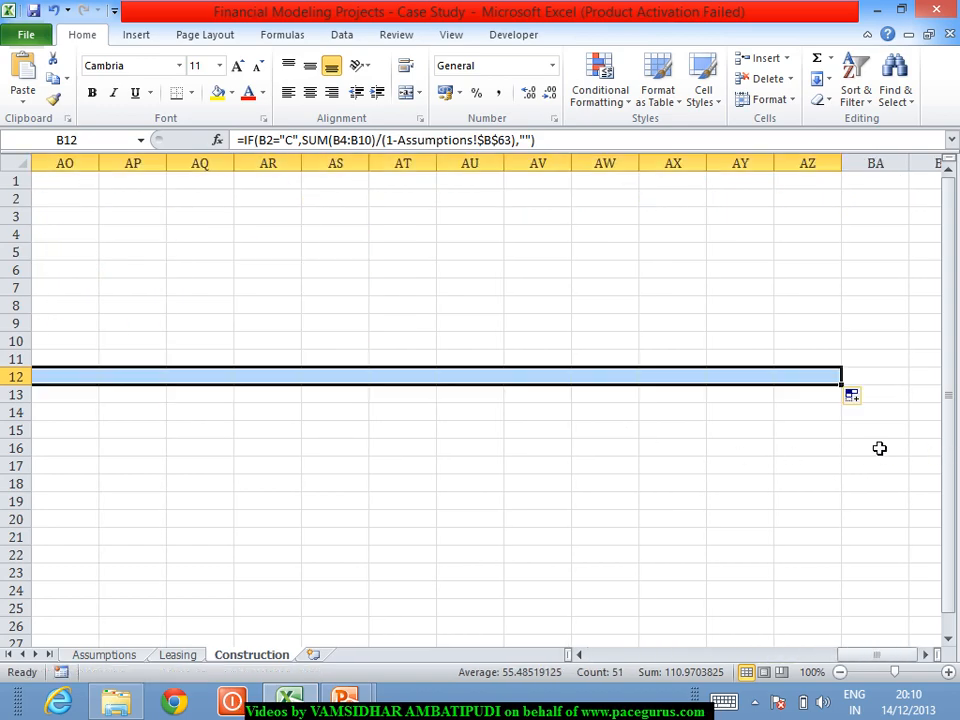
drag(866, 656, 562, 620)
Replace the X placeholder in B11 with the year 1 Finance Costs formula =B12*Assumptions!$B$63
click(271, 359)
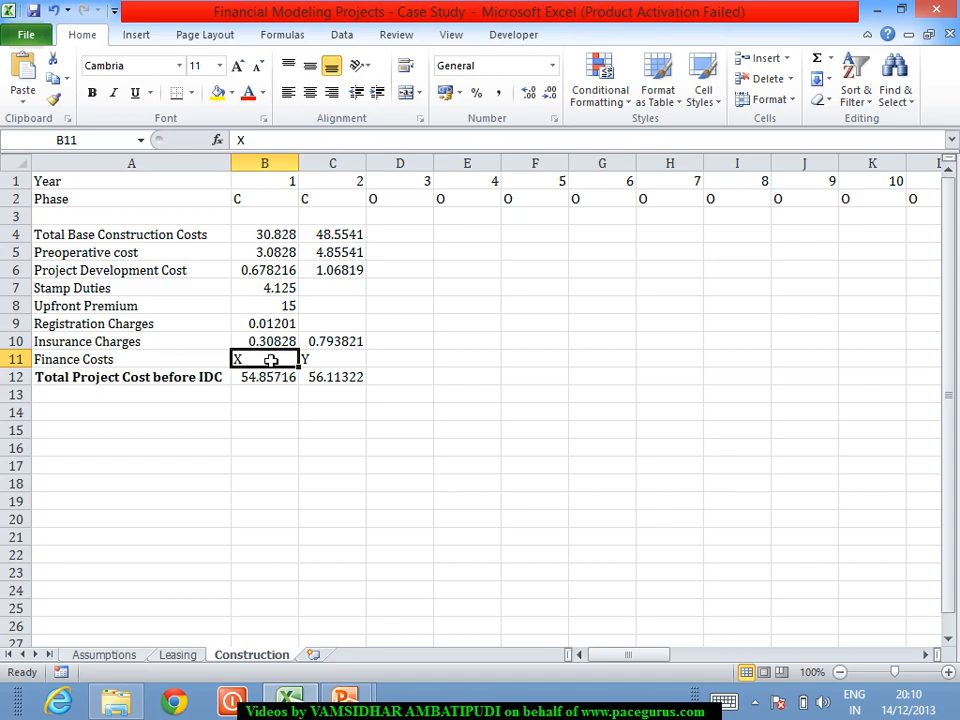
text(=)
click(256, 378)
text(*)
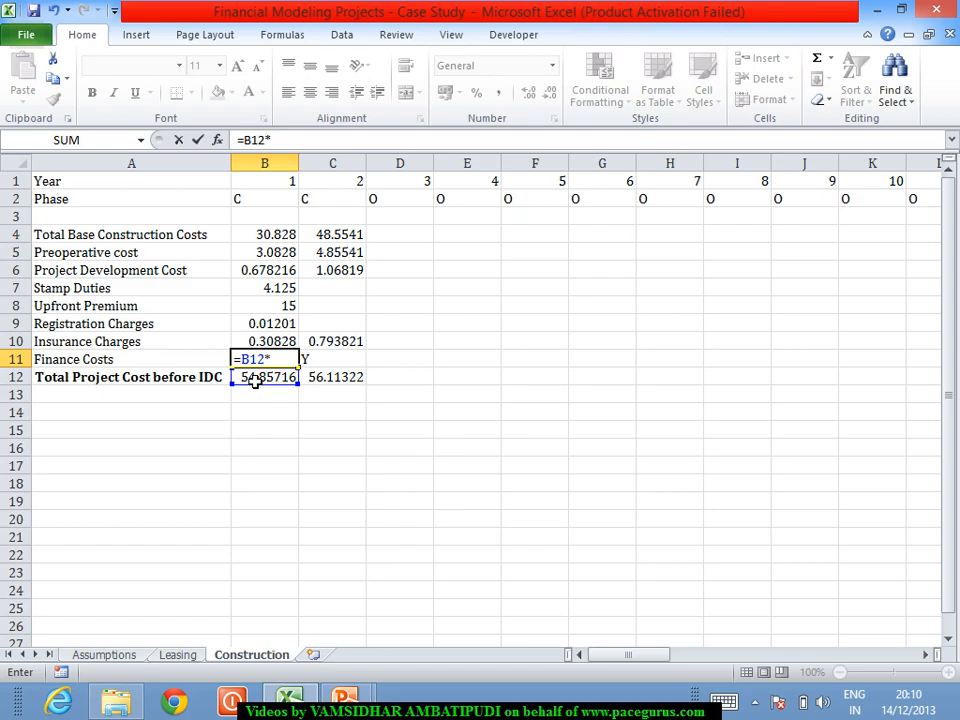
click(123, 655)
click(407, 501)
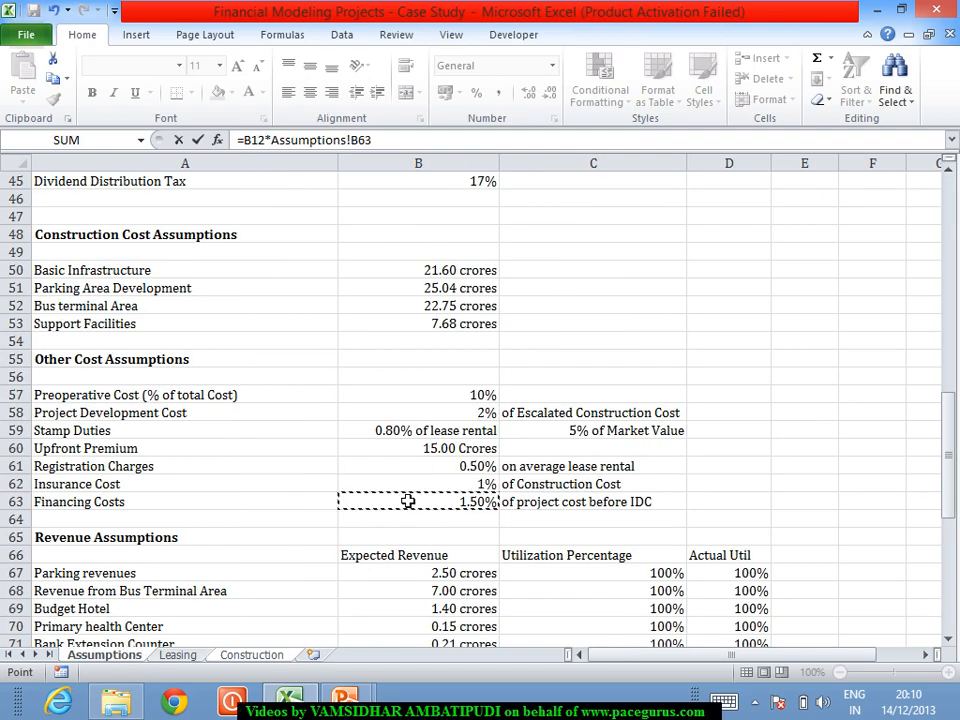
key(F4)
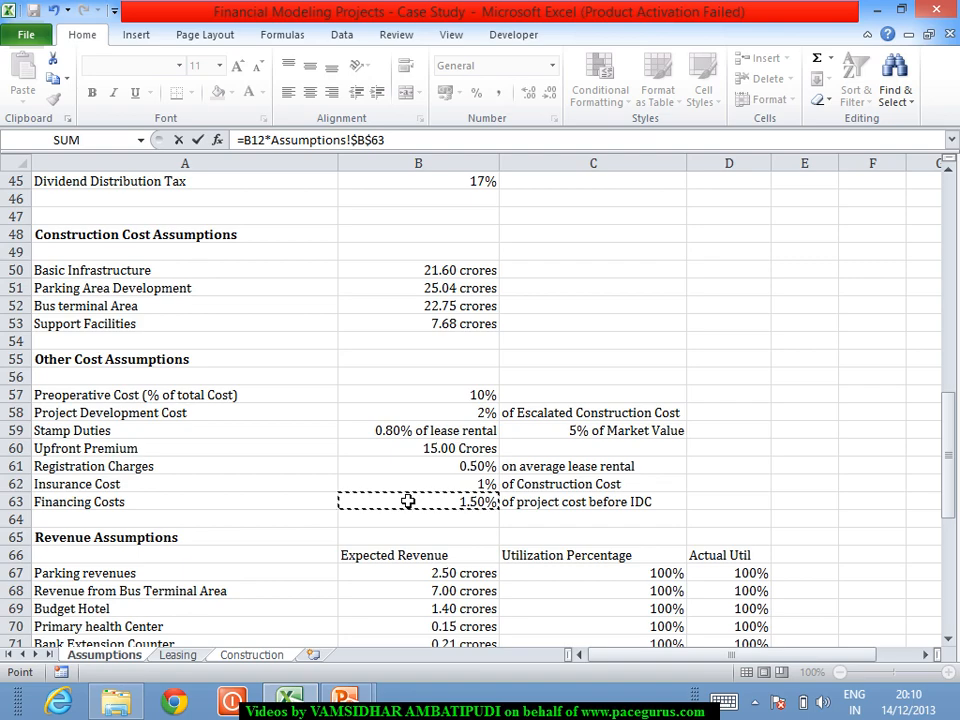
key(Tab)
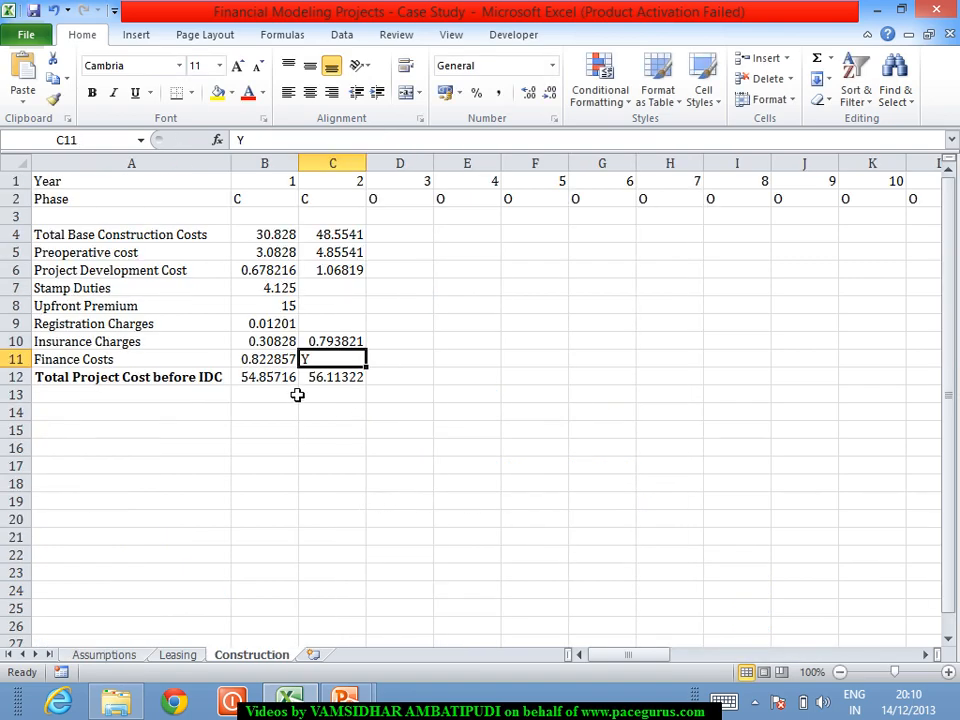
Wrap the B11 Finance Costs formula in the phase test, making it =IF(B2="C",B12*Assumptions!$B$63,"")
click(284, 362)
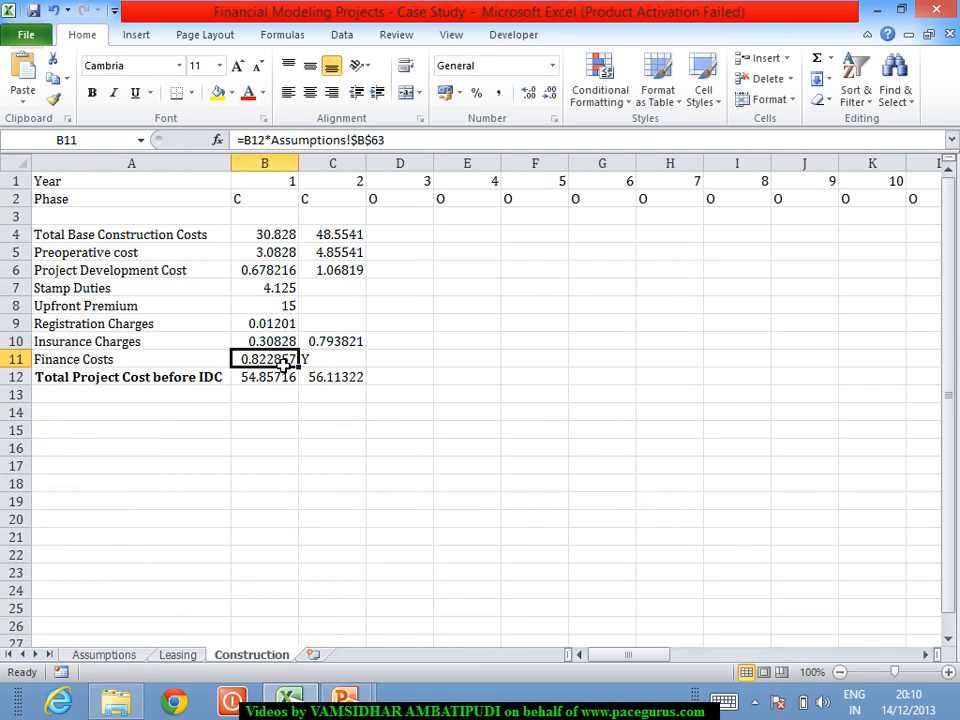
click(251, 141)
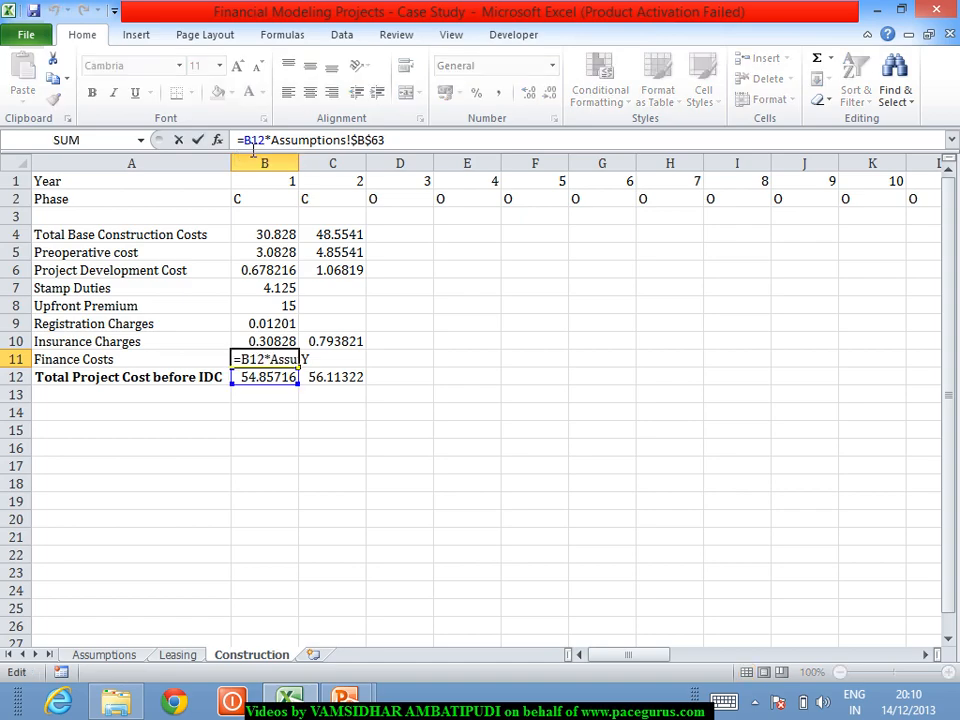
text(IF()
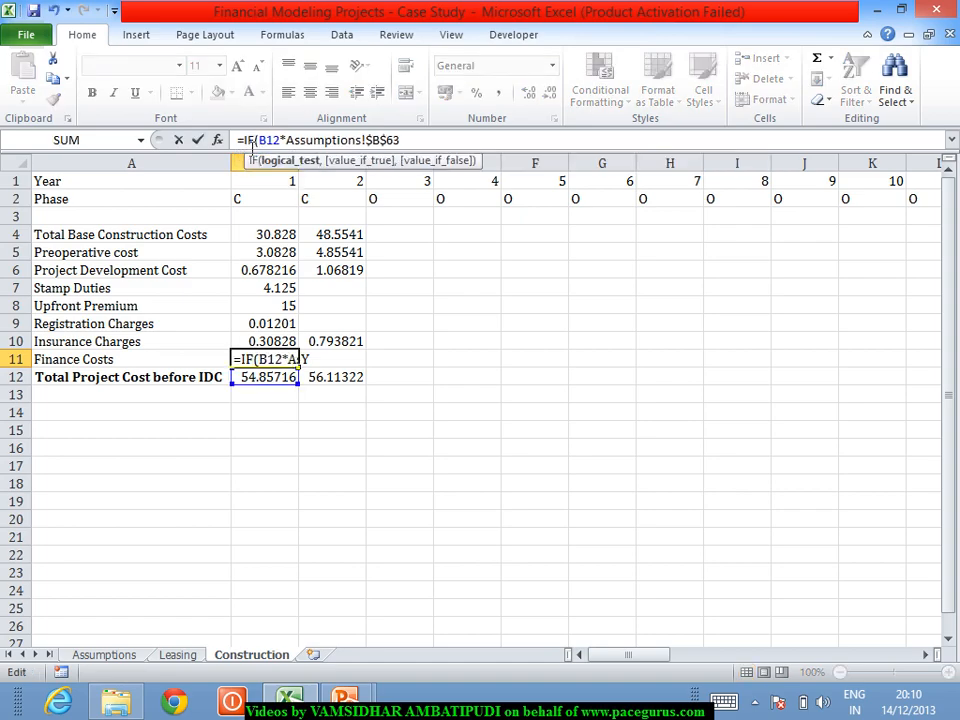
click(270, 202)
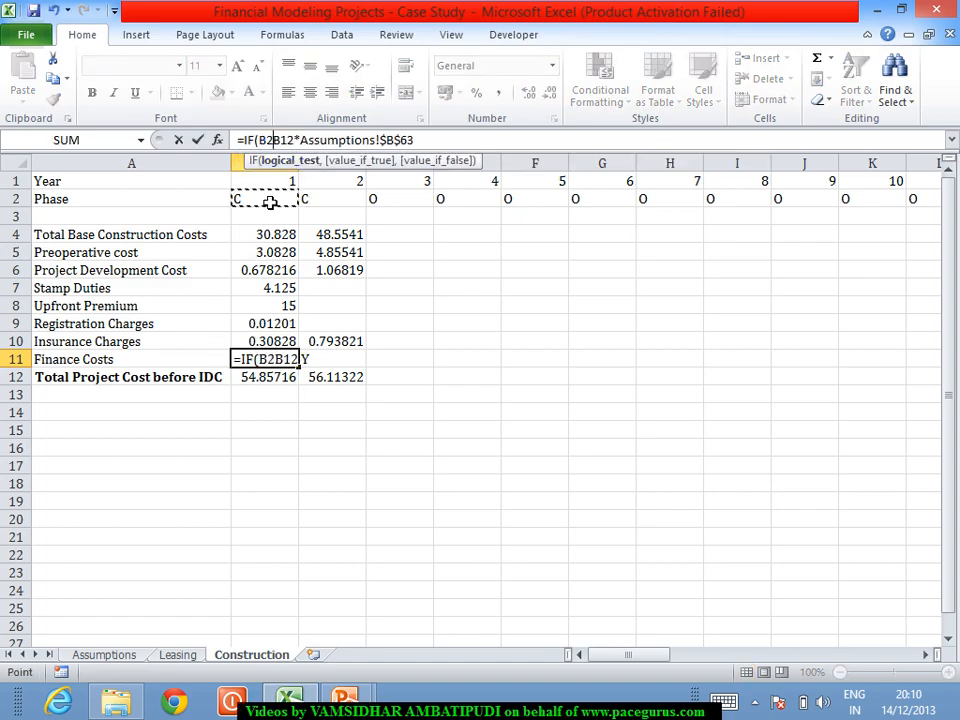
text(="C",)
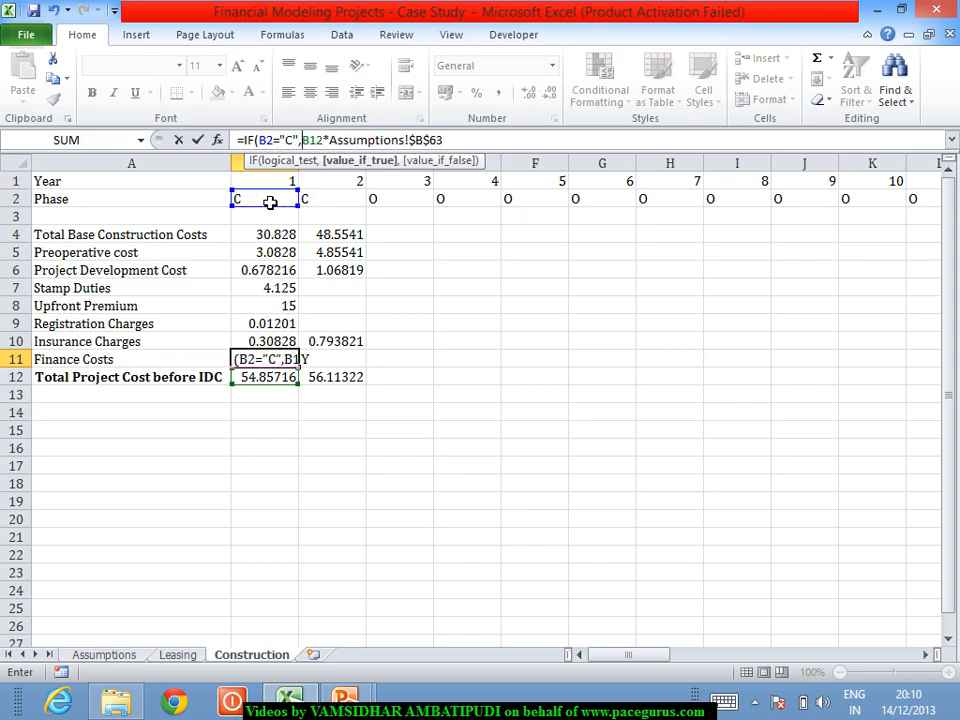
click(461, 143)
text(,"")
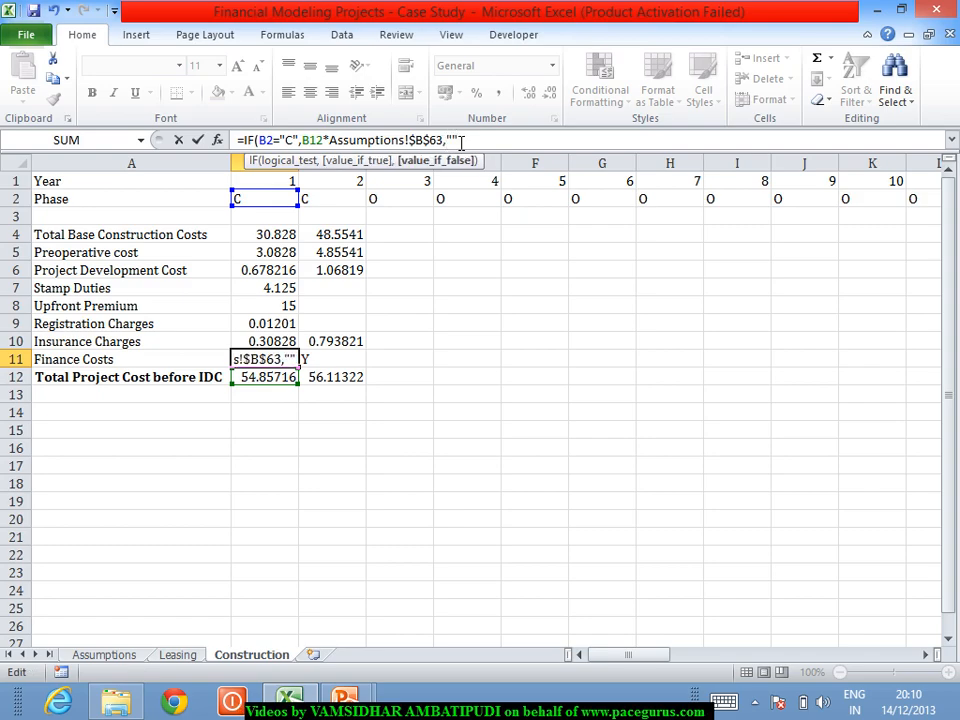
text())
key(Tab)
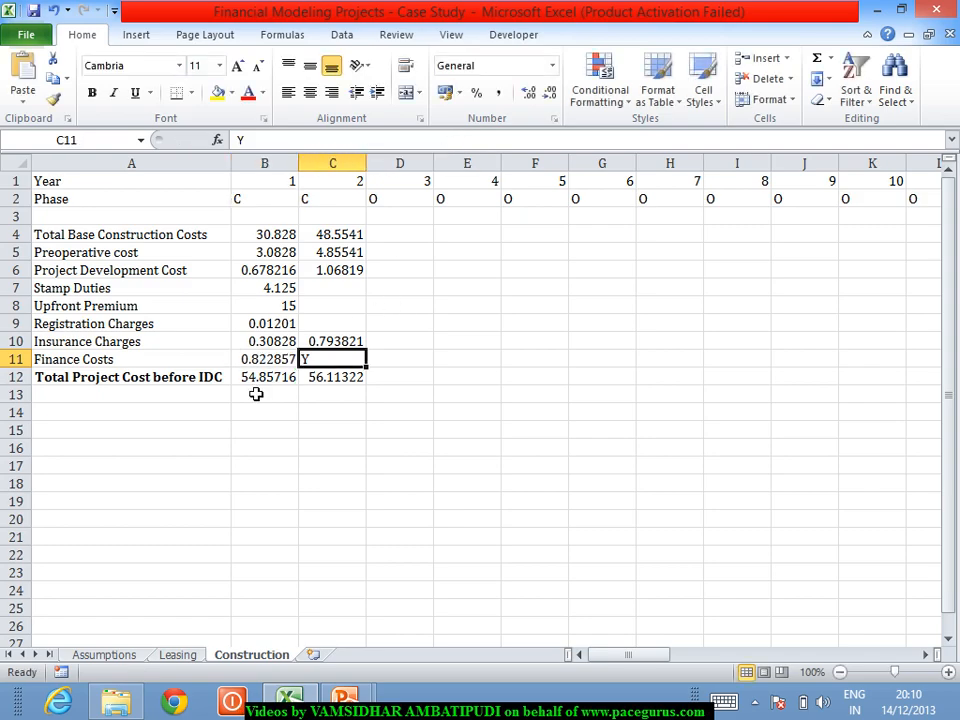
Fill the Finance Costs formula from B11 across row 11 through column AZ, replacing the Y placeholder
click(262, 362)
drag(303, 369, 932, 506)
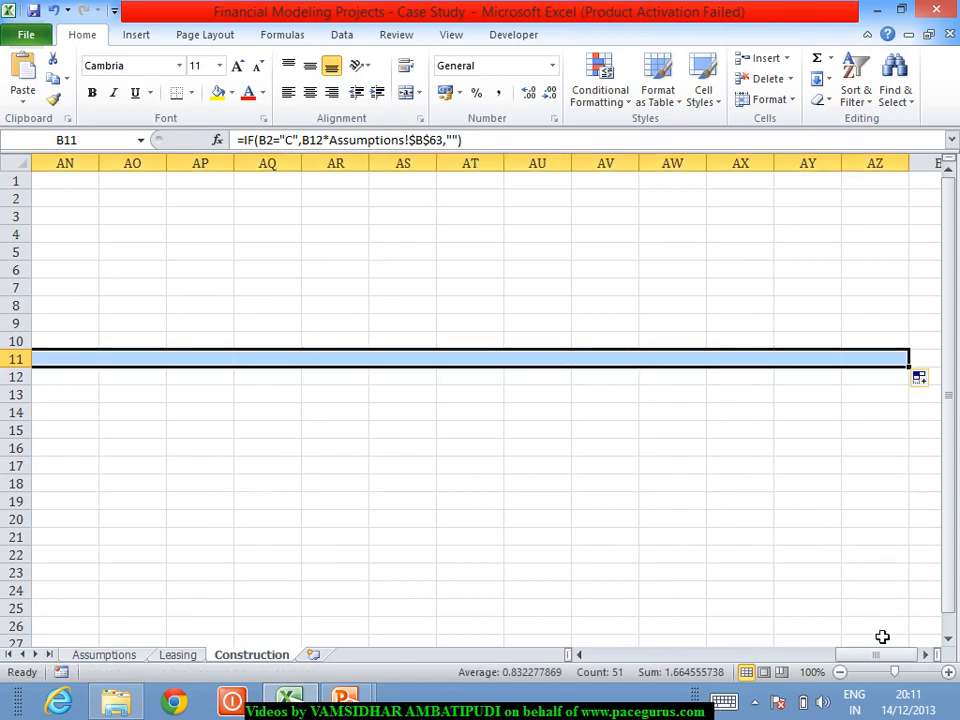
drag(876, 664, 582, 680)
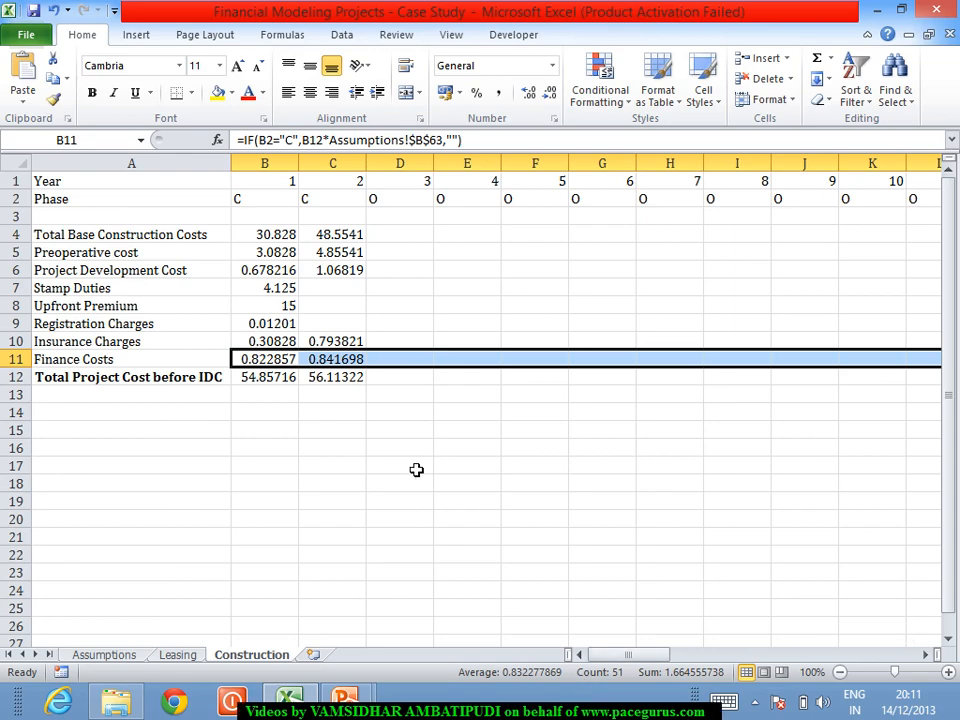
click(407, 451)
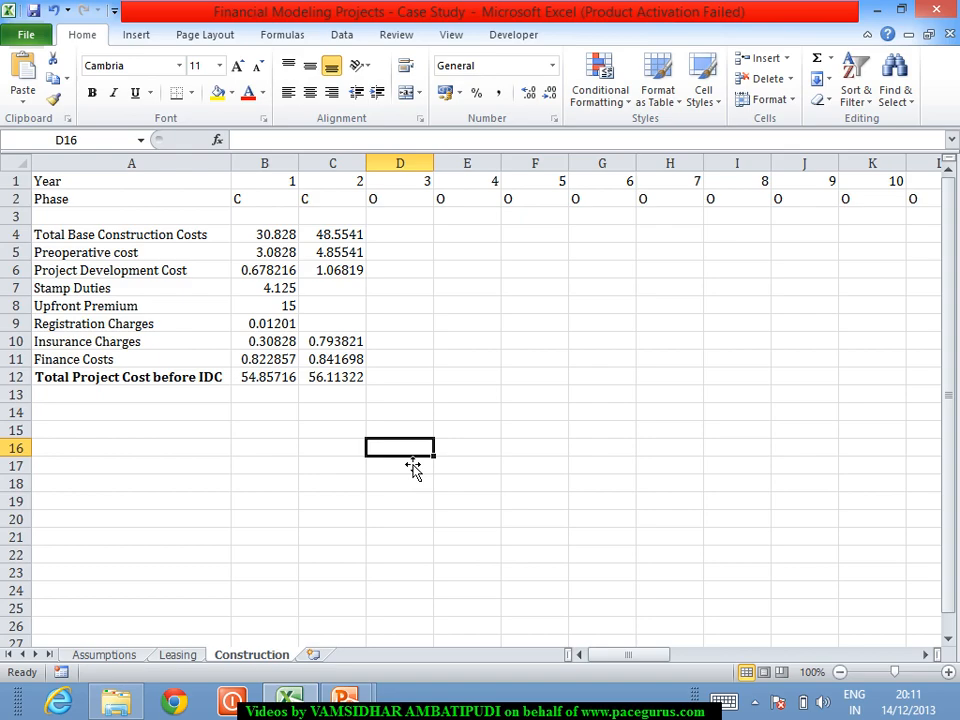
Set the Construction Period in B4 of the Assumptions sheet to 3 years
click(104, 655)
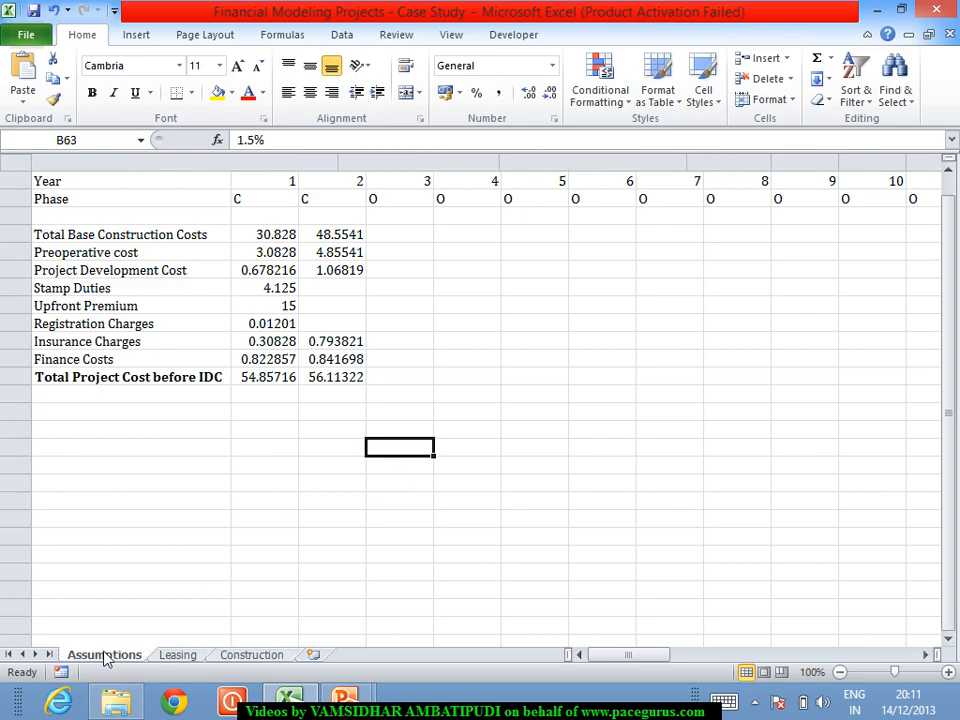
drag(948, 420, 909, 118)
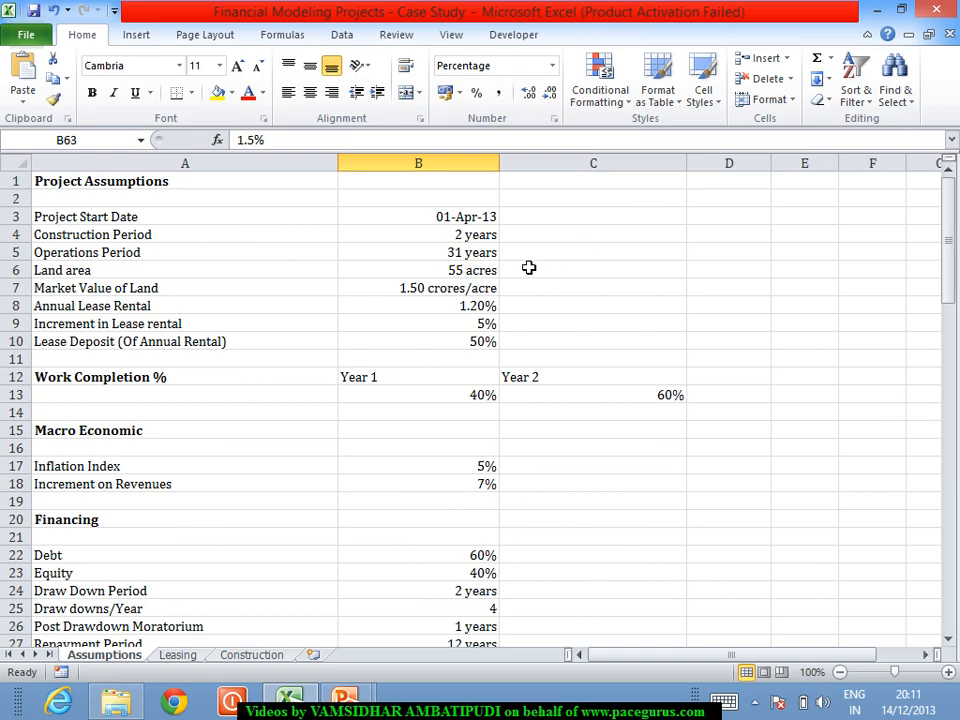
click(474, 238)
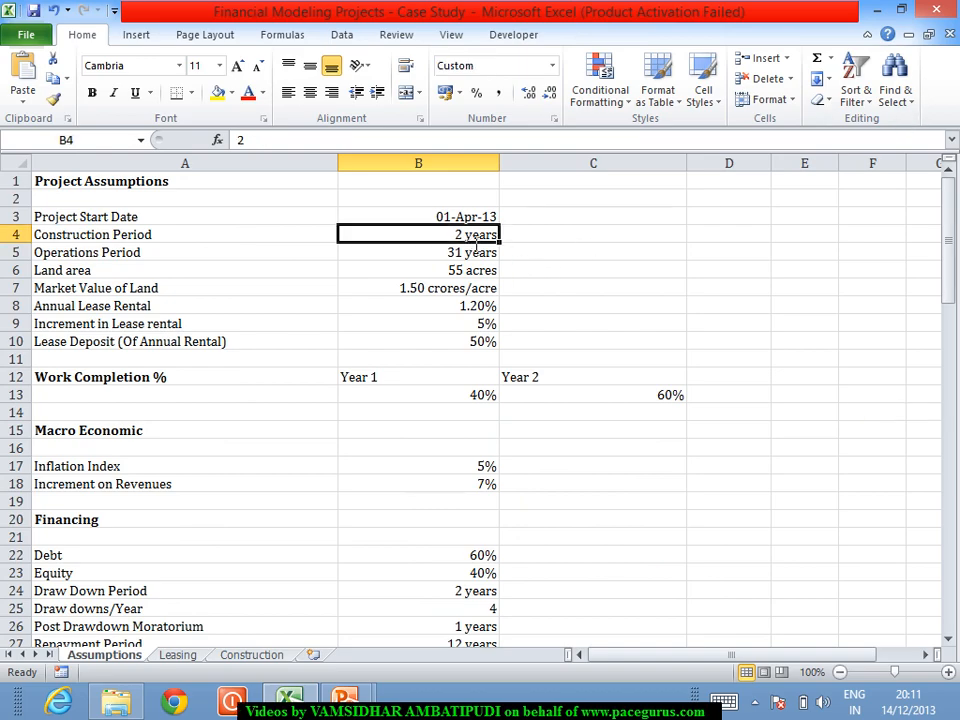
text(3)
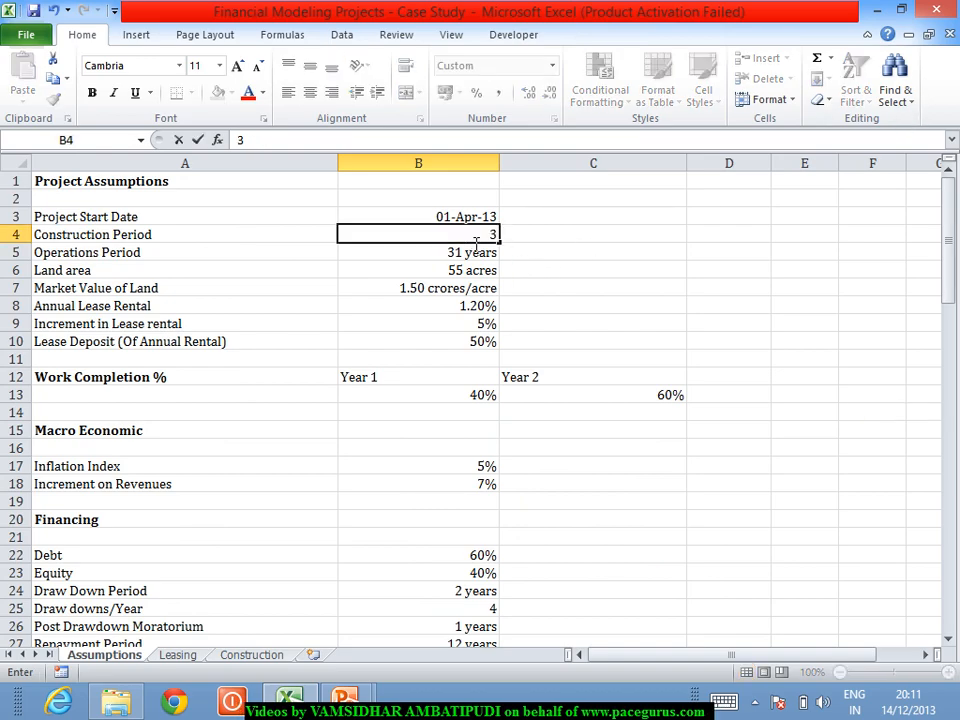
key(Return)
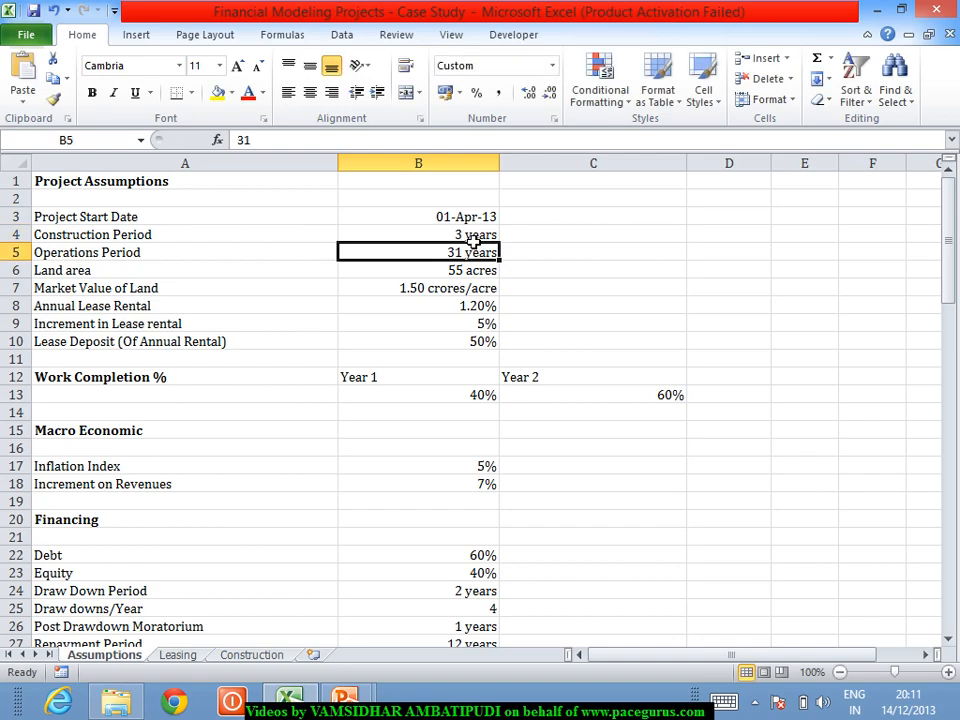
Set Work Completion % to 50% in C13 and 10% in D13, and check the recalculated Construction sheet
click(676, 402)
text(50)
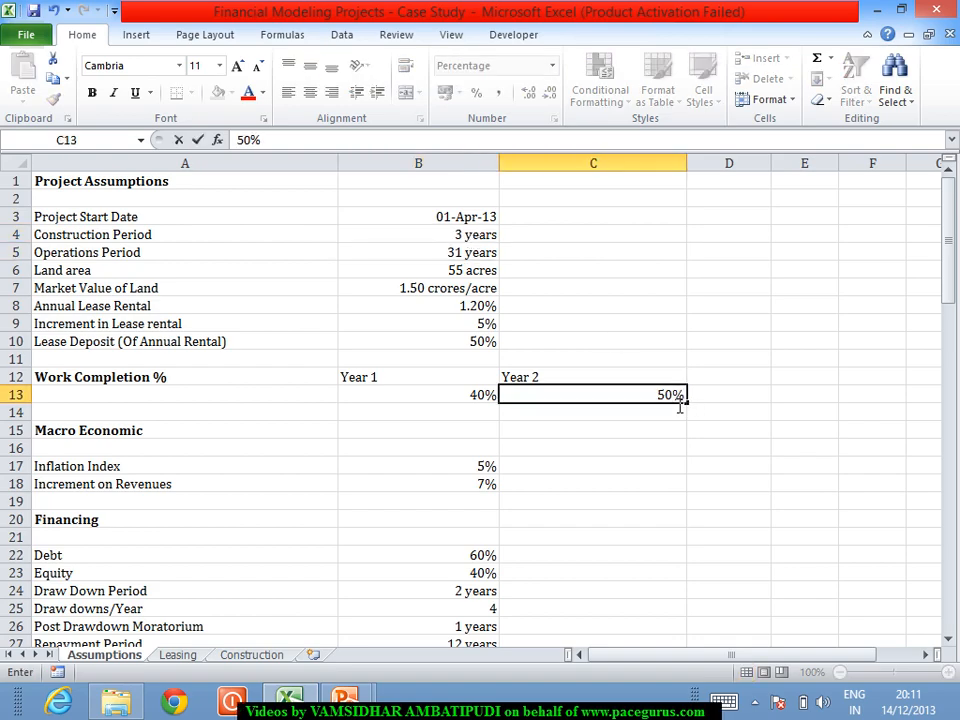
key(Tab)
text(10)
key(Tab)
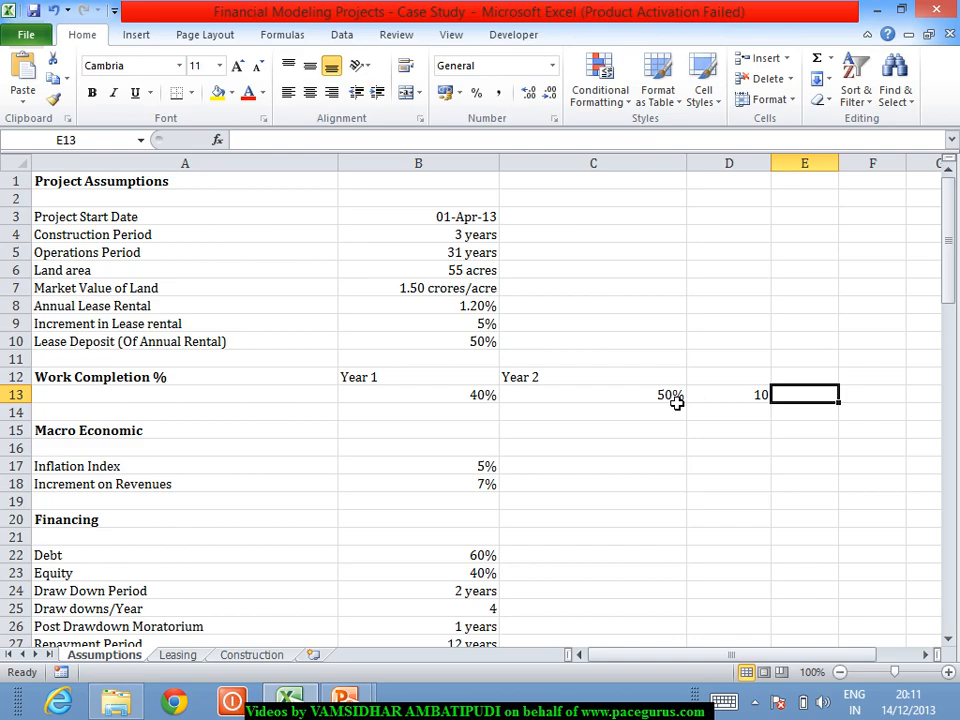
click(700, 395)
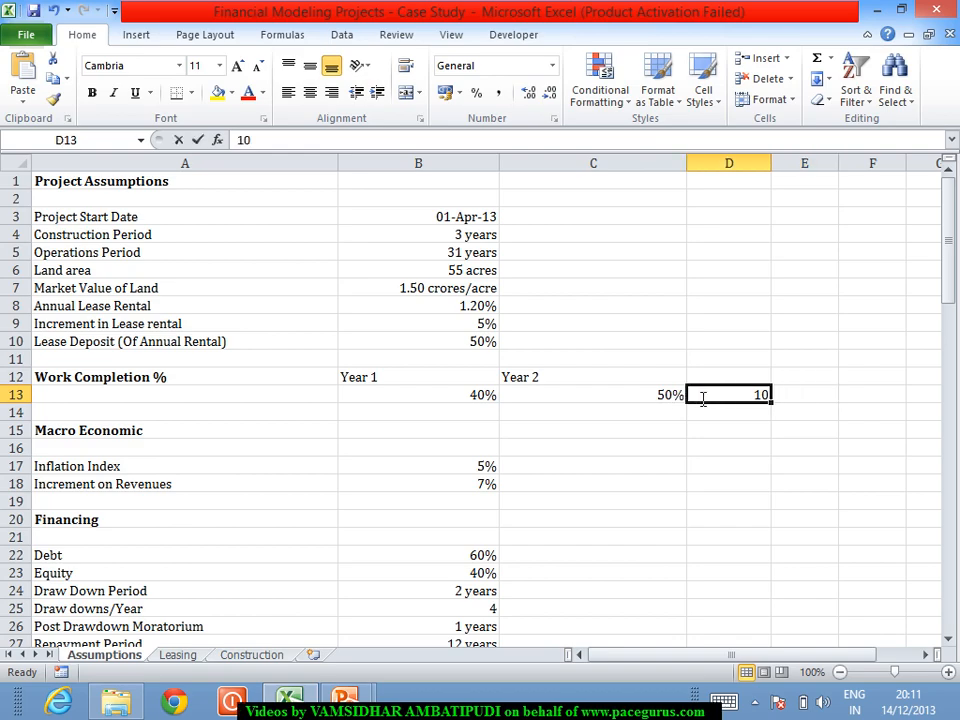
text(10%)
key(Return)
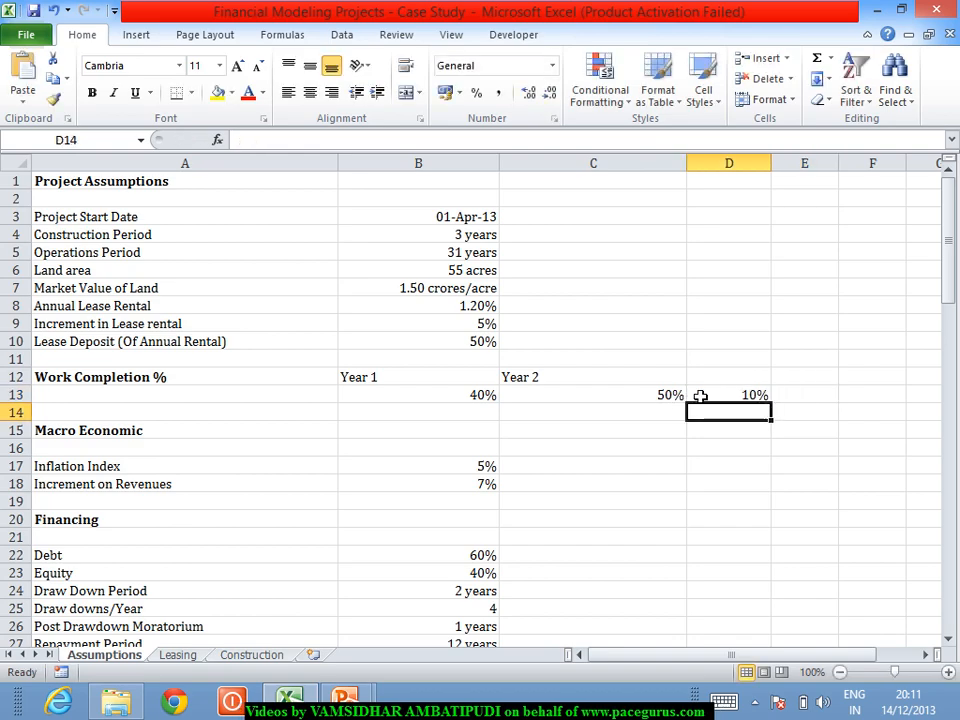
click(251, 656)
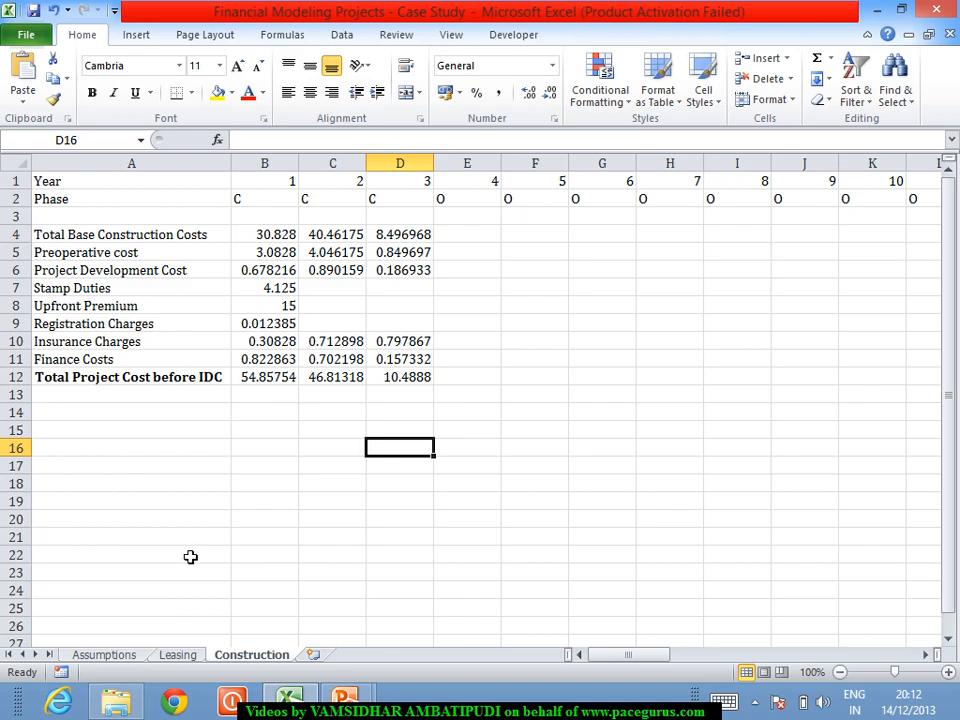
Clear the third-year Work Completion % from D13 of the Assumptions sheet
click(104, 655)
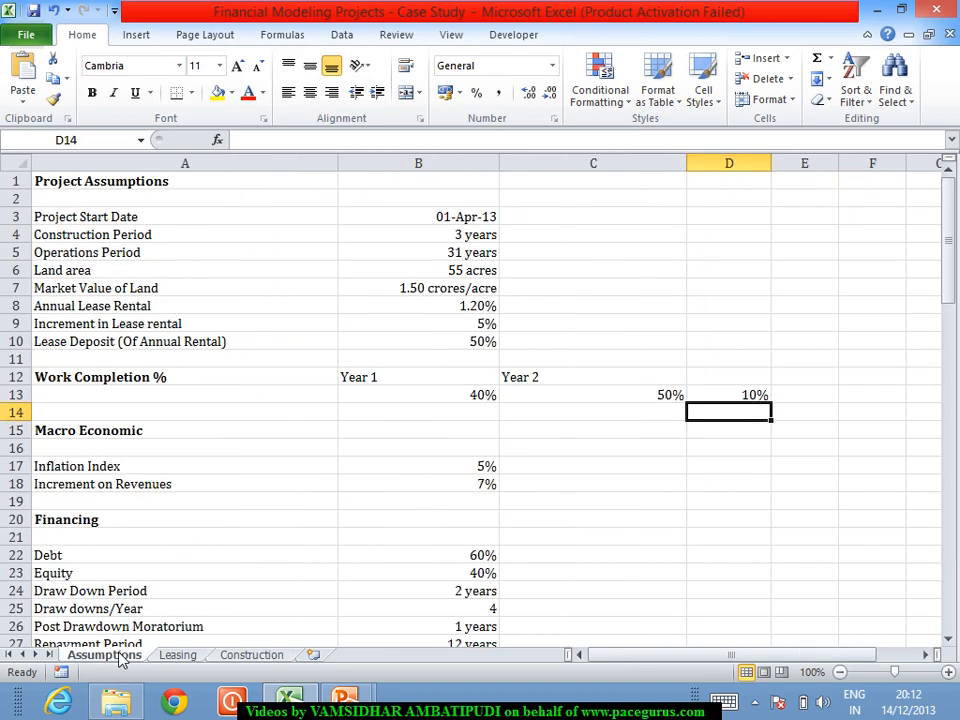
click(727, 395)
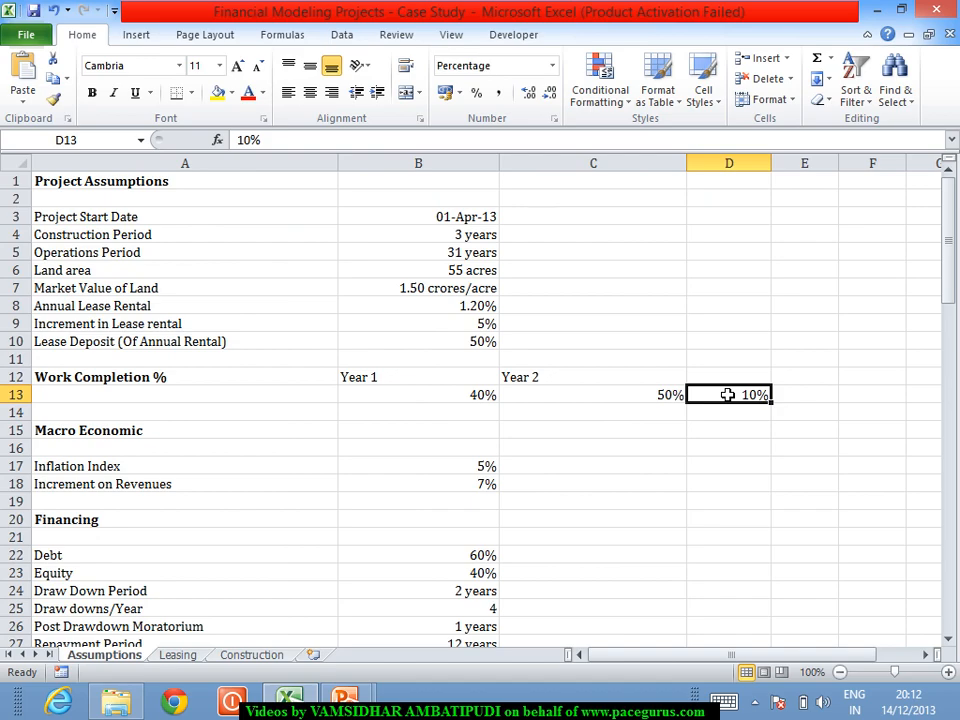
key(Delete)
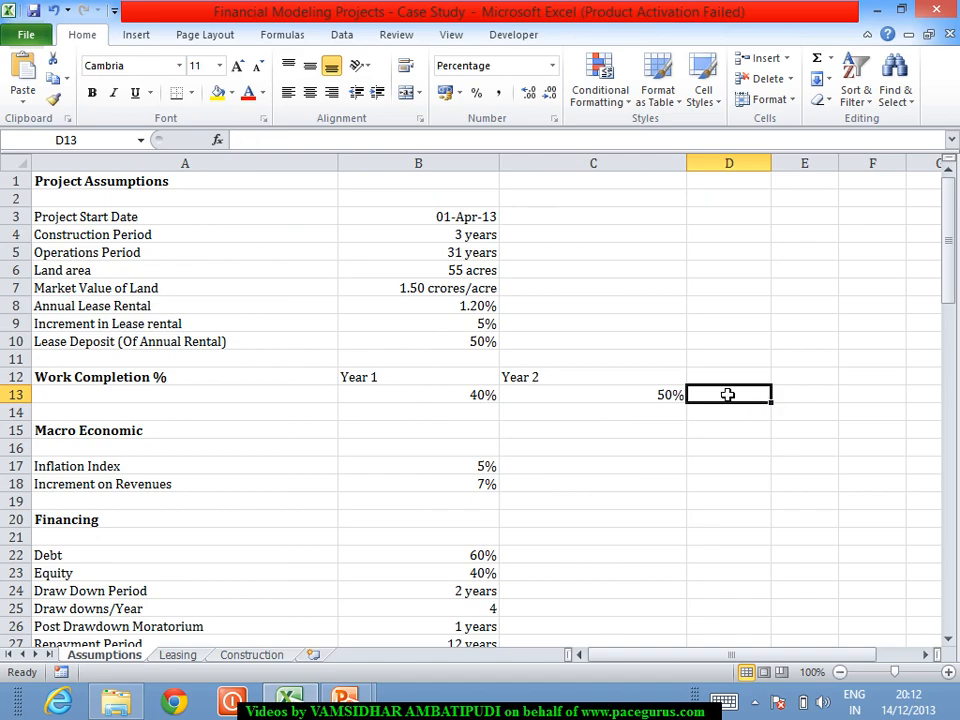
Set the Year 2 Work Completion % in C13 of the Assumptions sheet to 60%
click(675, 395)
text(60)
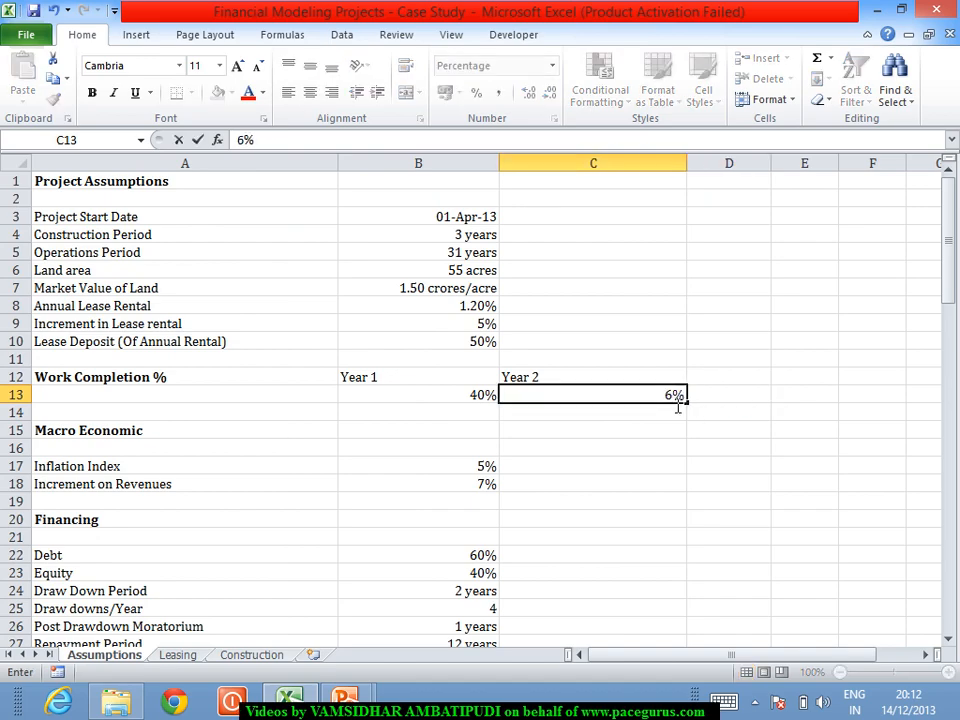
key(Up)
Set the Construction Period in B4 of the Assumptions sheet to 2 years
key(Up)
key(Up)
key(Up)
key(Up)
key(Up)
key(Up)
key(Up)
key(Up)
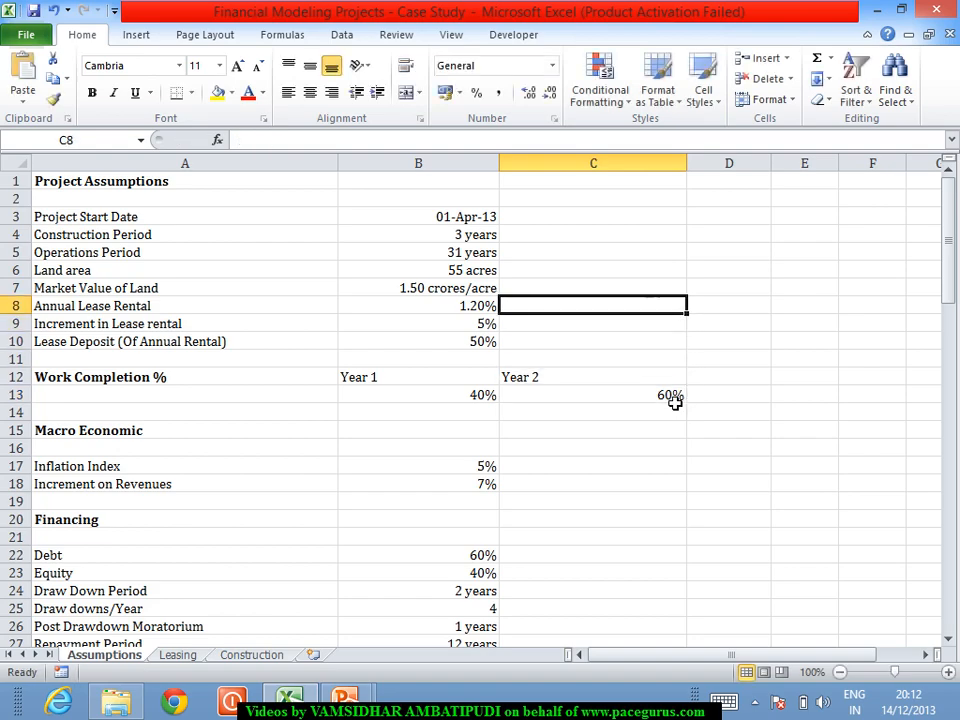
key(Left)
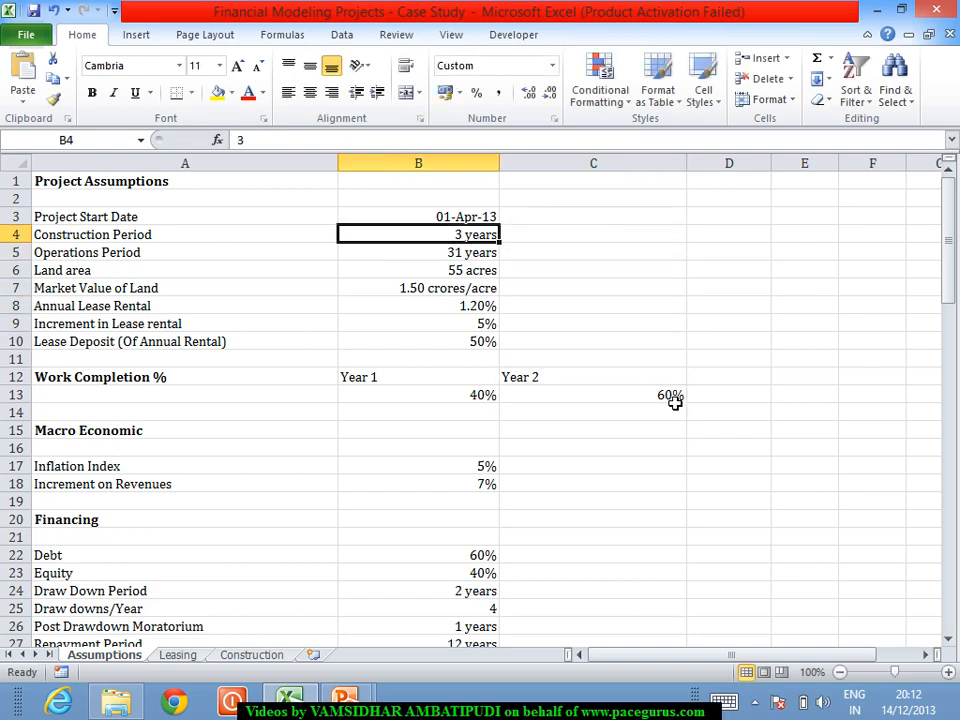
text(2)
key(Return)
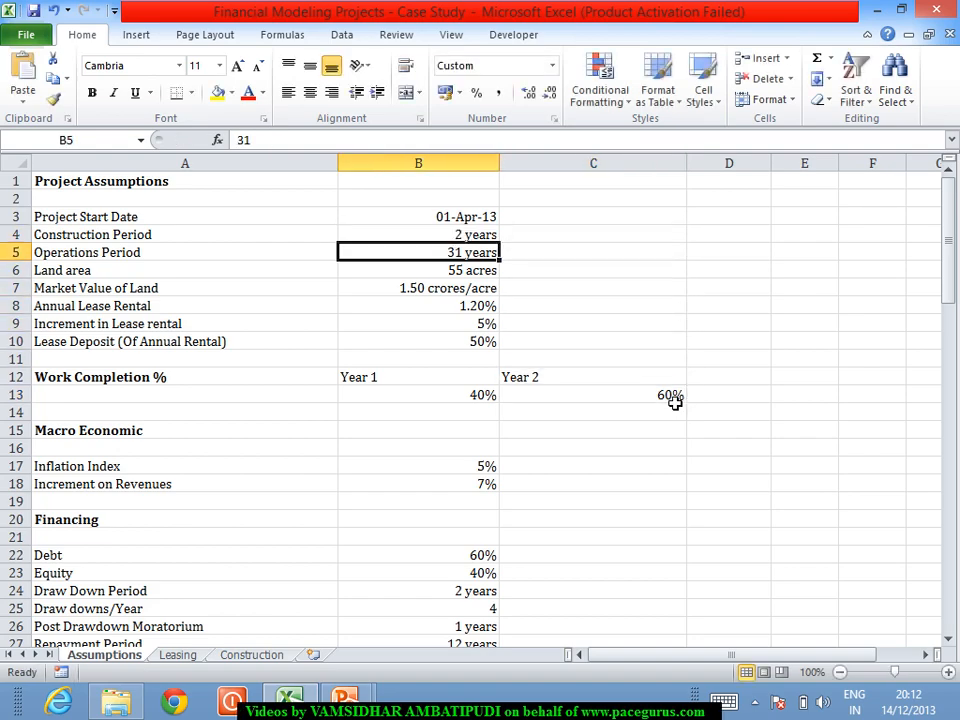
Review the two construction years' costs in B4:C12 of the Construction sheet and the combined Total Project Cost before IDC in B12:C12
click(257, 658)
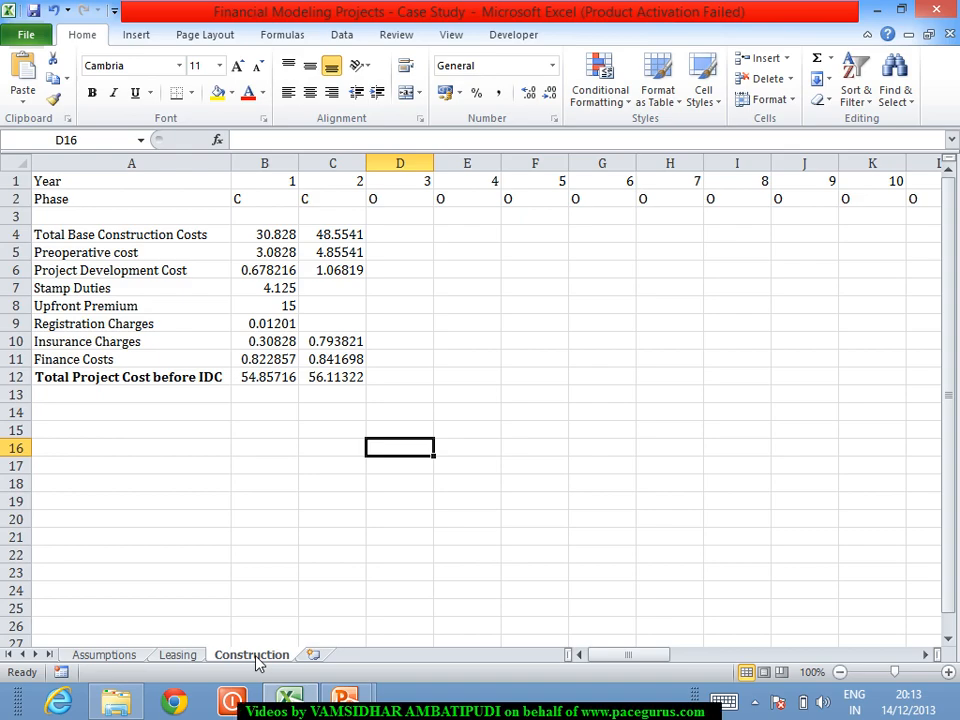
key(Up)
key(Up)
key(Up)
key(Up)
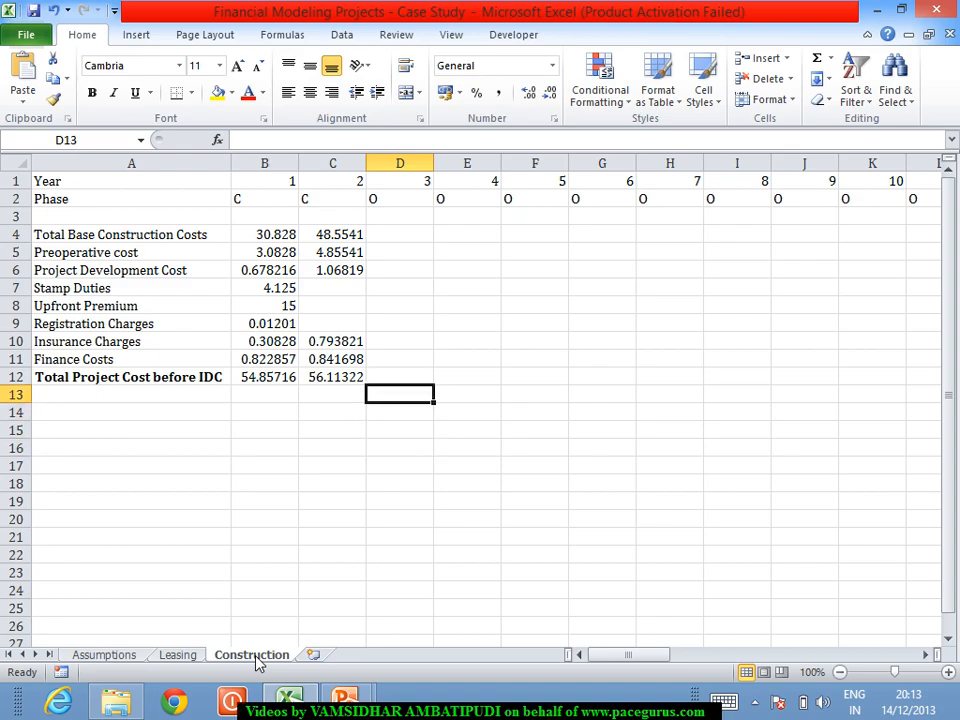
key(Left)
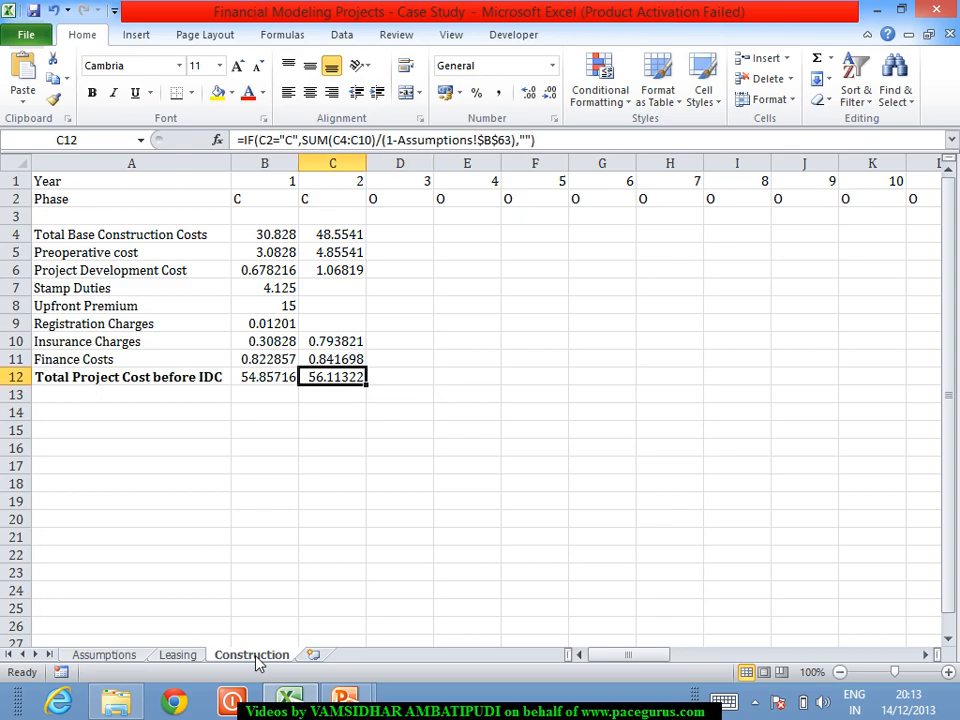
key(shift+Left)
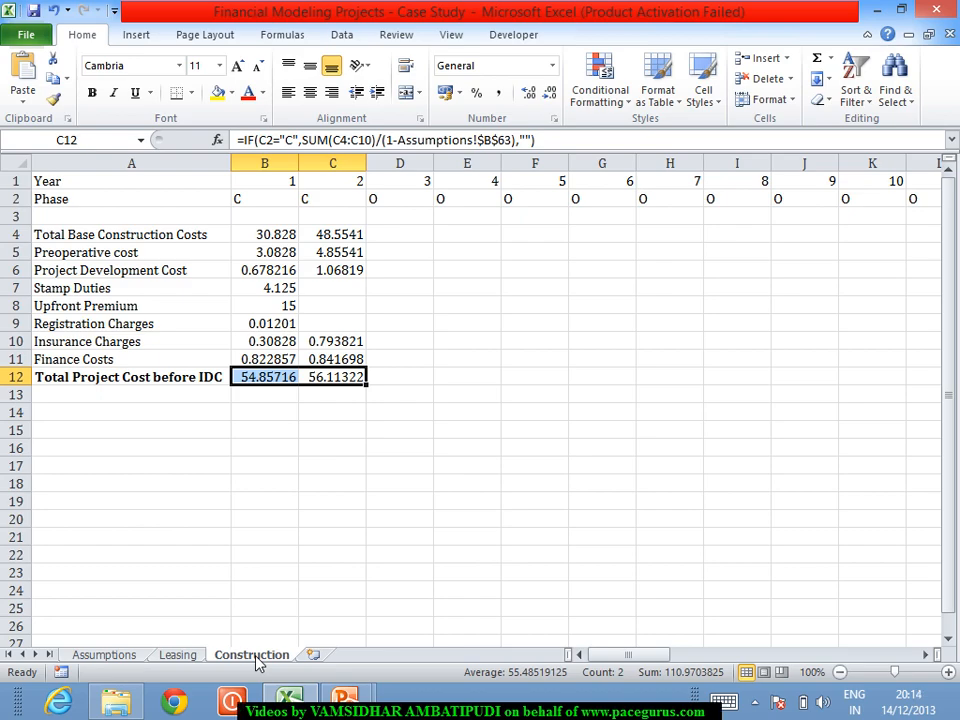
drag(281, 240, 337, 373)
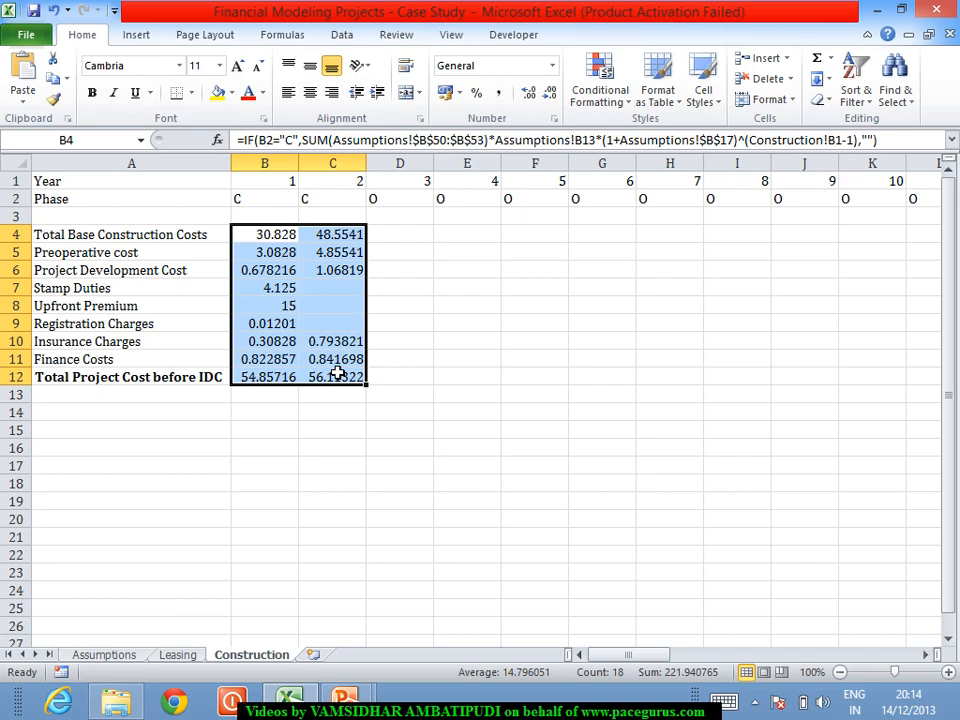
click(283, 381)
key(shift+Right)
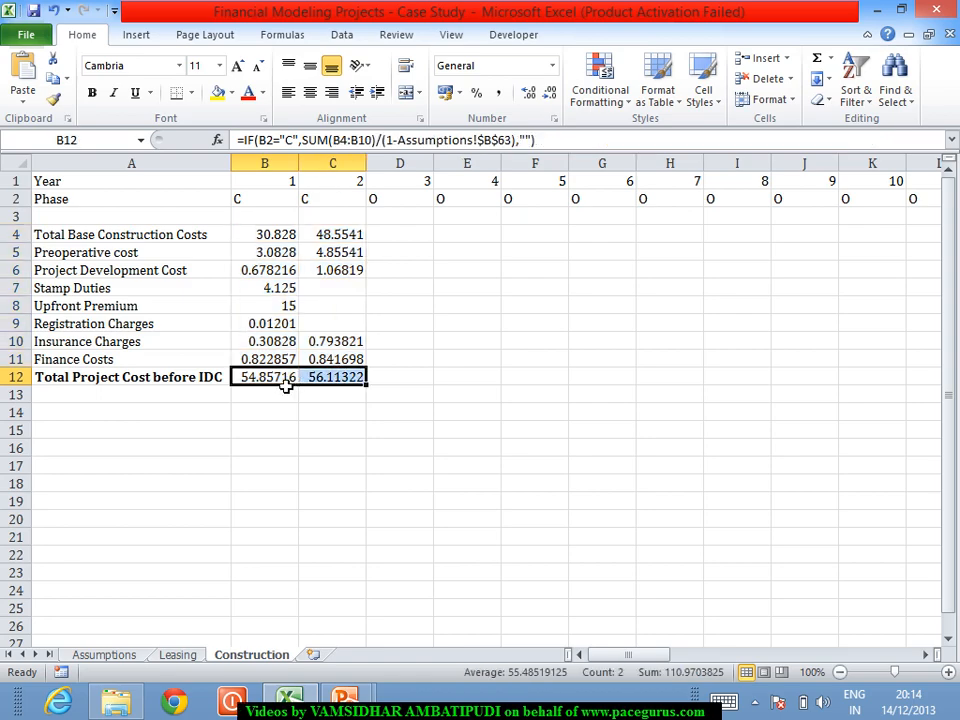